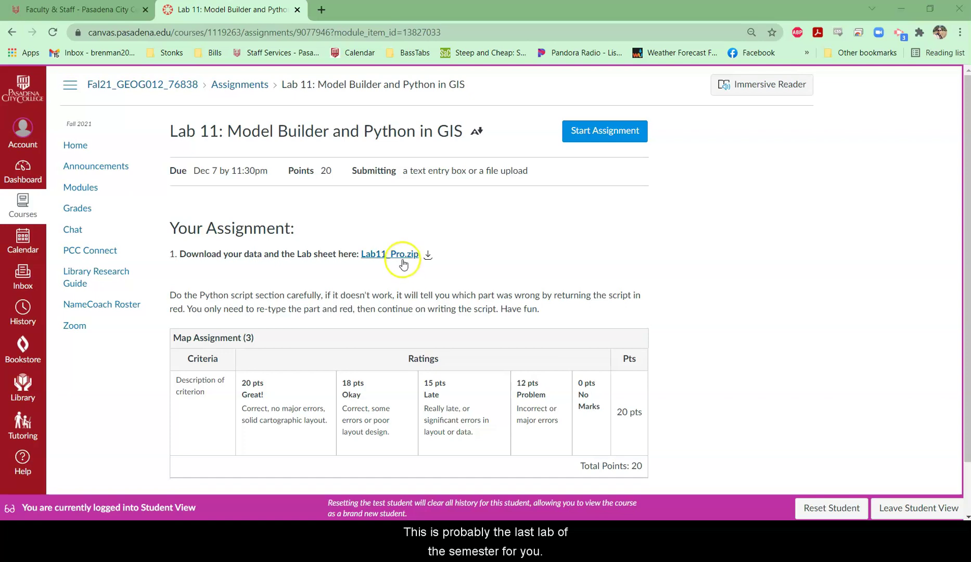
Step: Download Lab11_Pro.zip from the Lab 11 assignment page and save it in the Downloads folder
click(403, 257)
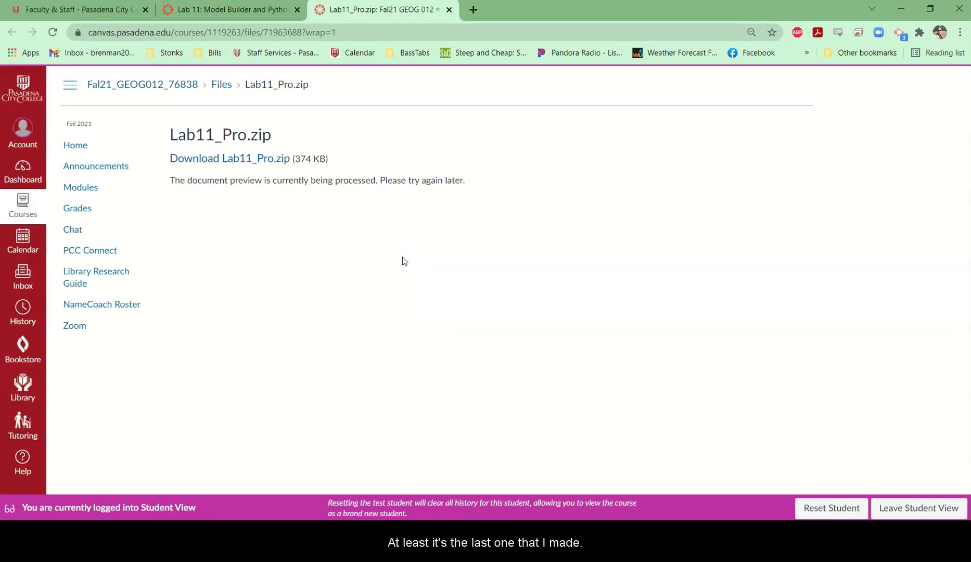
click(252, 158)
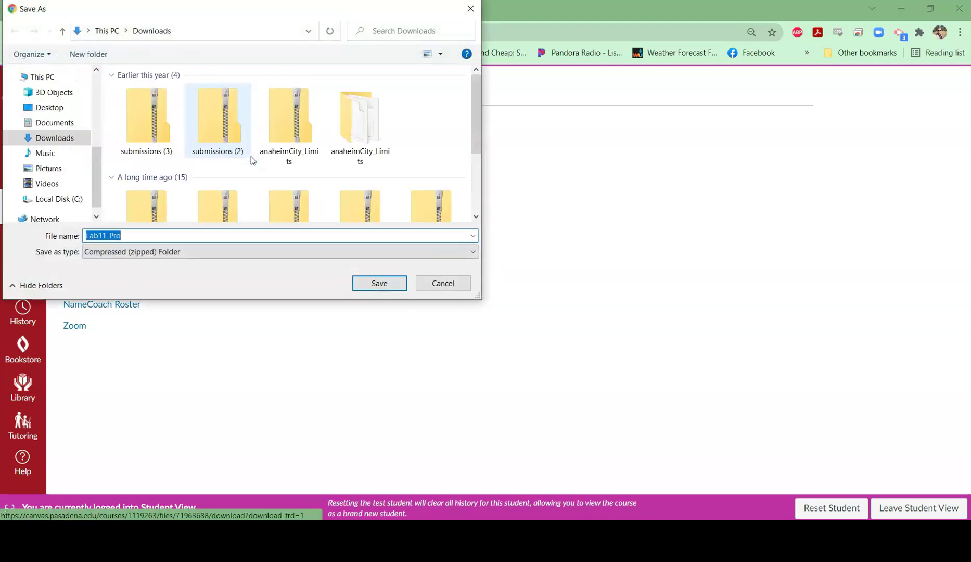
click(368, 282)
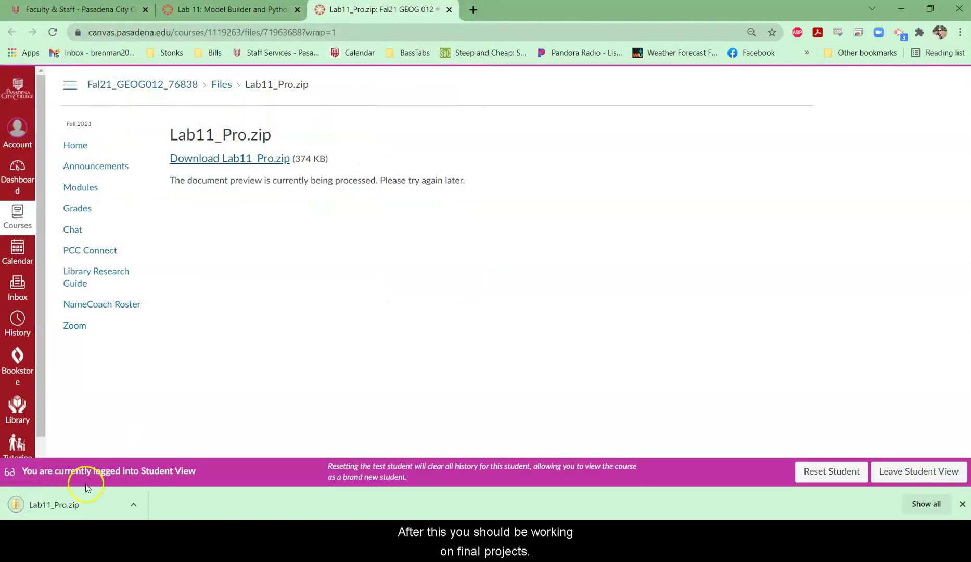
Step: Show the downloaded Lab11_Pro archive in File Explorer's Downloads folder, minimizing the browser and the spare Explorer window
click(72, 508)
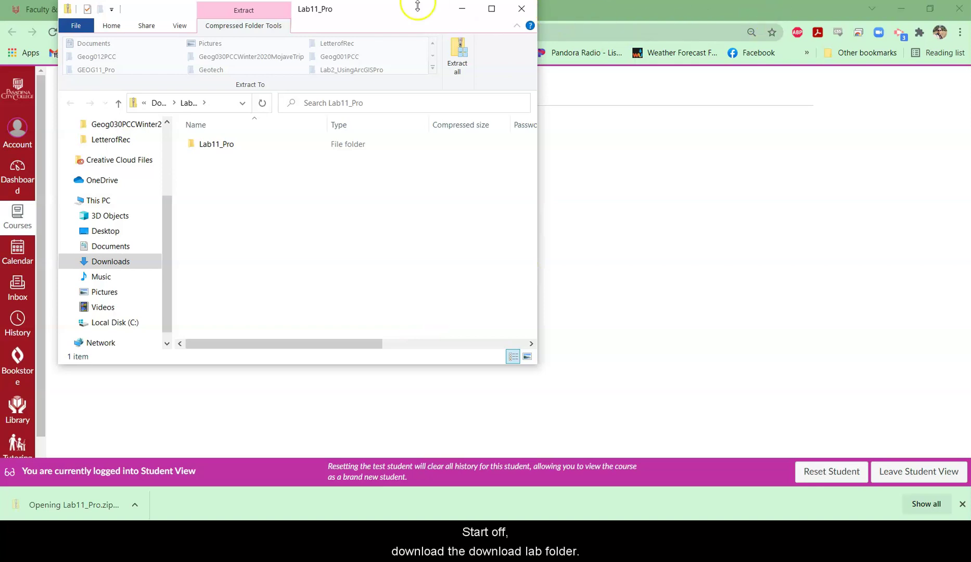
drag(411, 10, 611, 83)
click(900, 9)
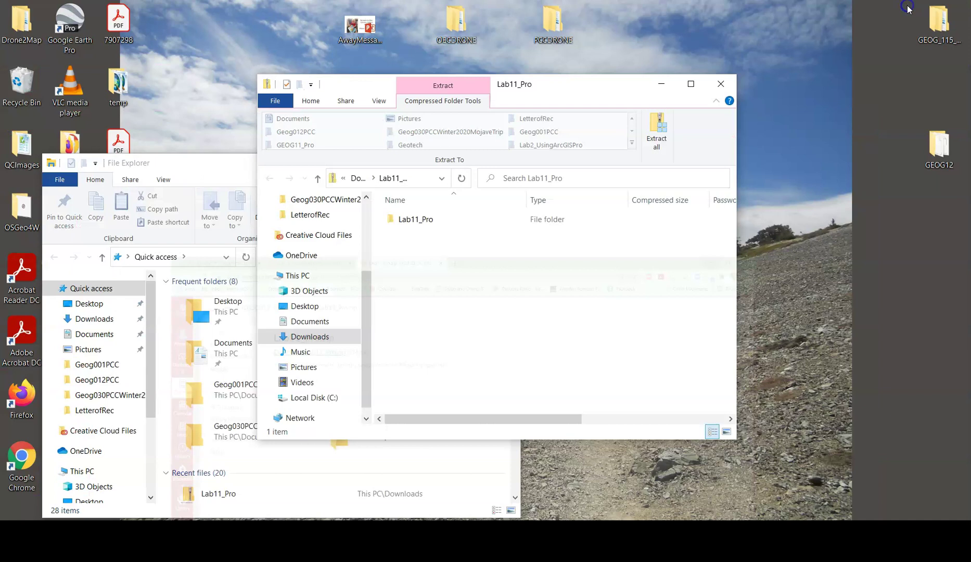
click(210, 157)
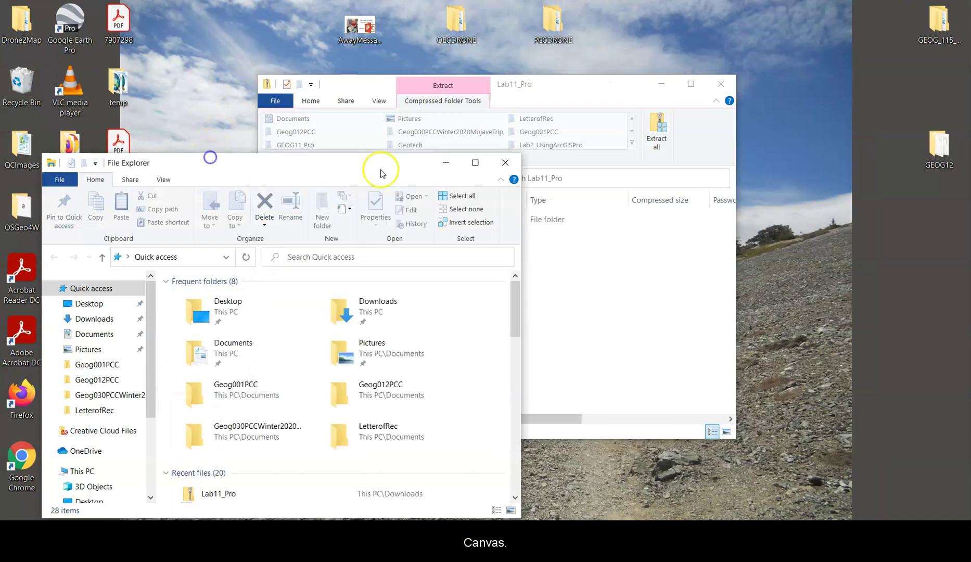
click(442, 163)
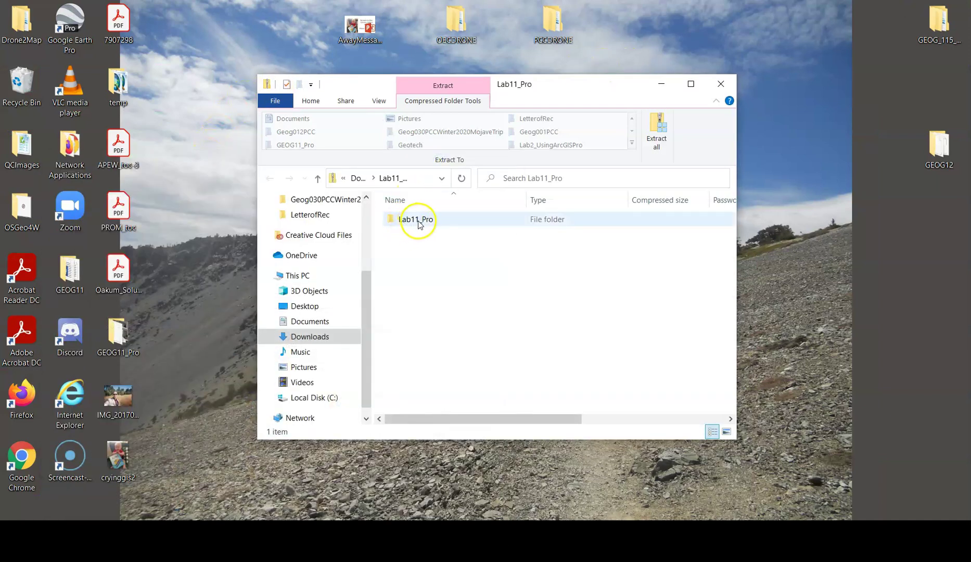
click(358, 178)
click(430, 252)
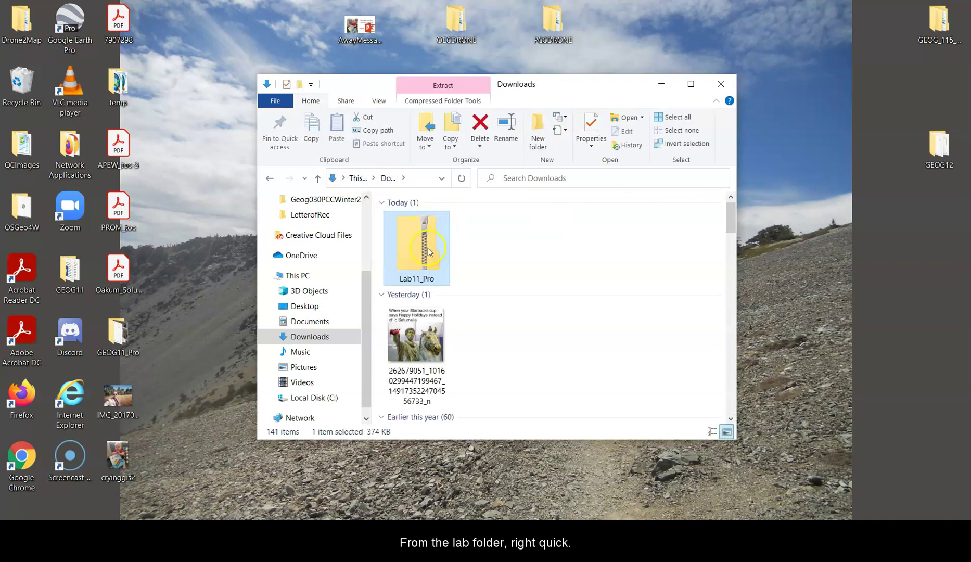
Step: Extract all files from the Lab11_Pro archive into the GEOG12 folder on the Desktop
right_click(425, 250)
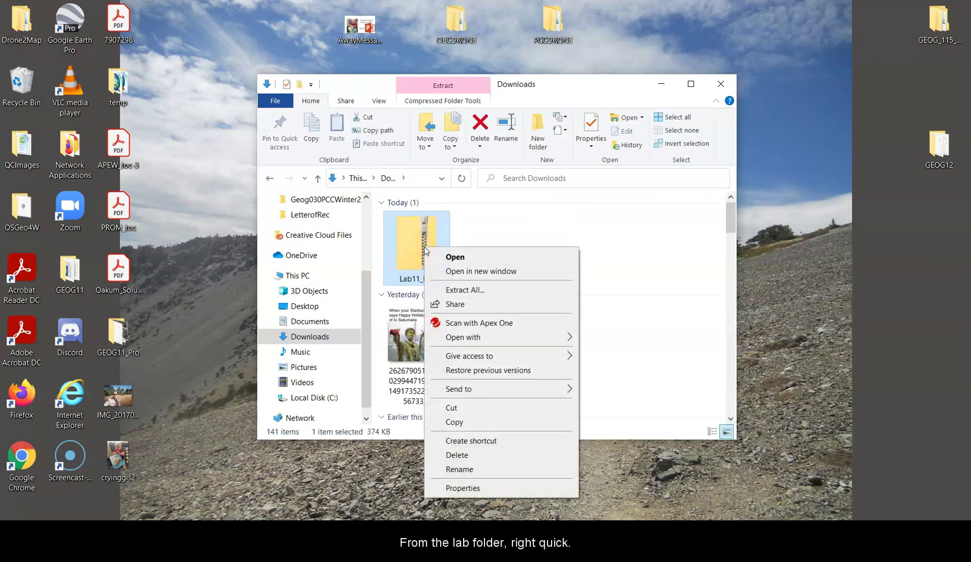
click(478, 290)
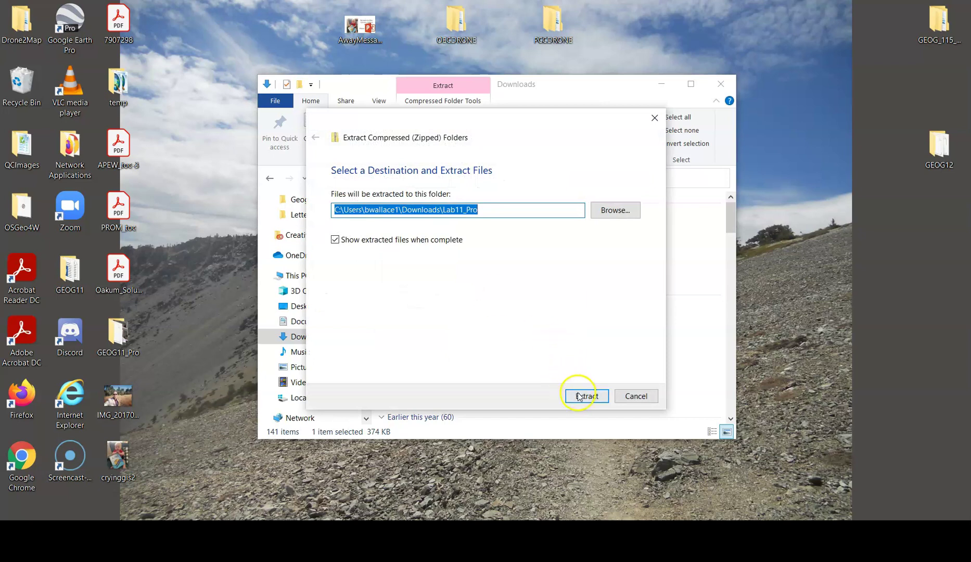
click(610, 211)
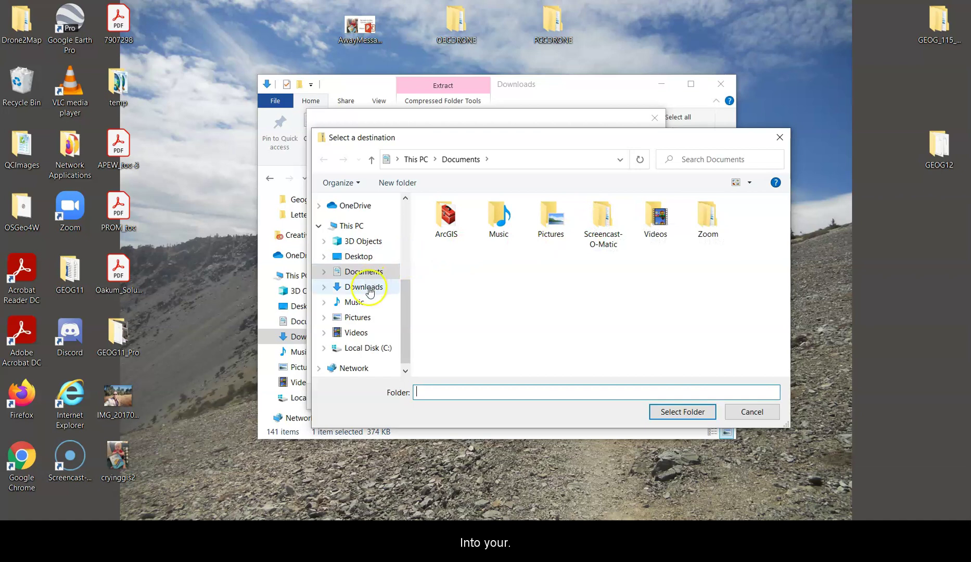
click(359, 256)
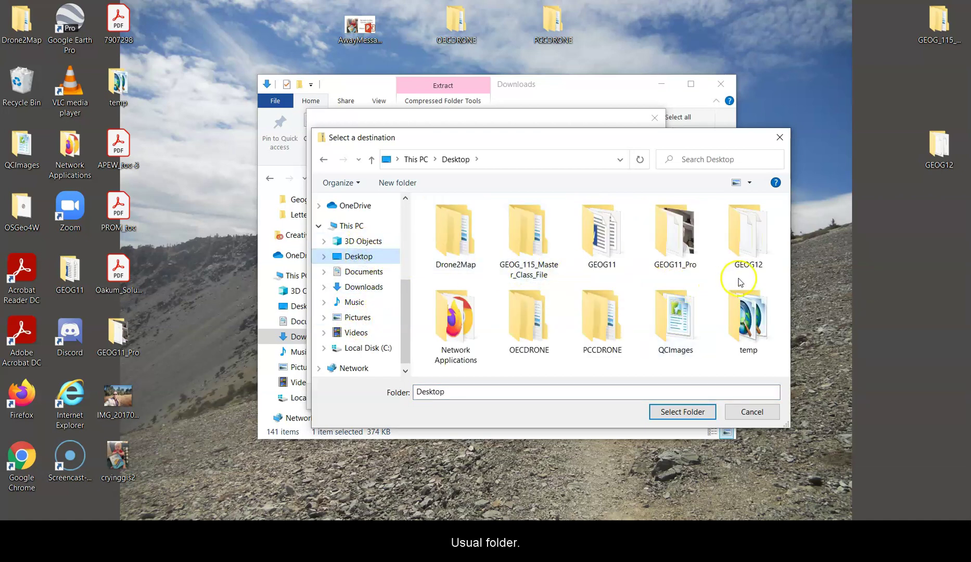
click(750, 250)
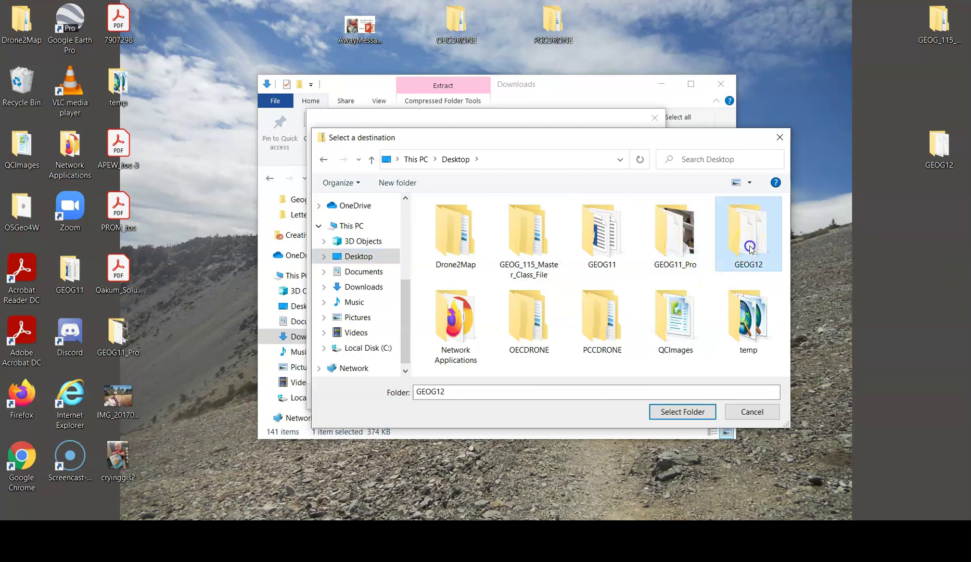
click(682, 411)
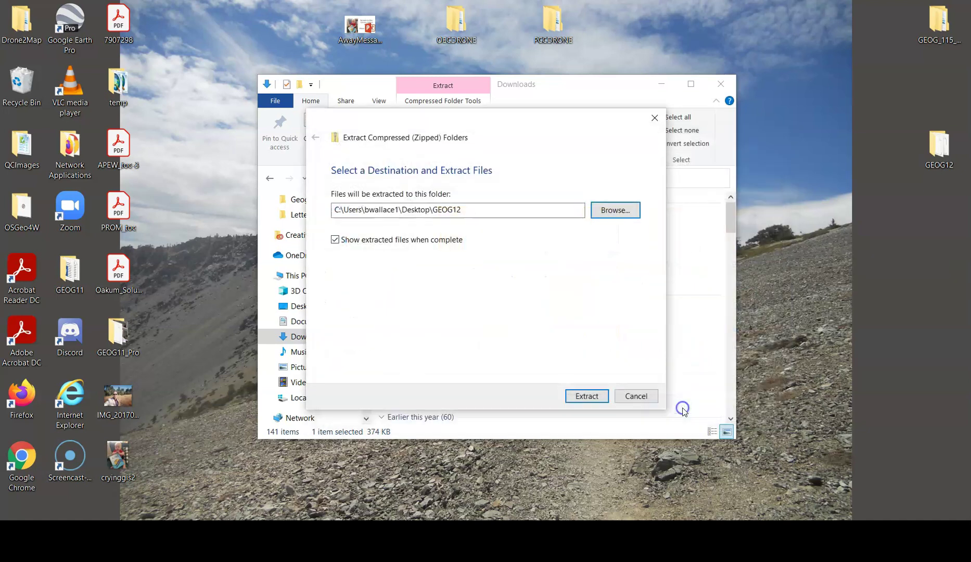
click(586, 396)
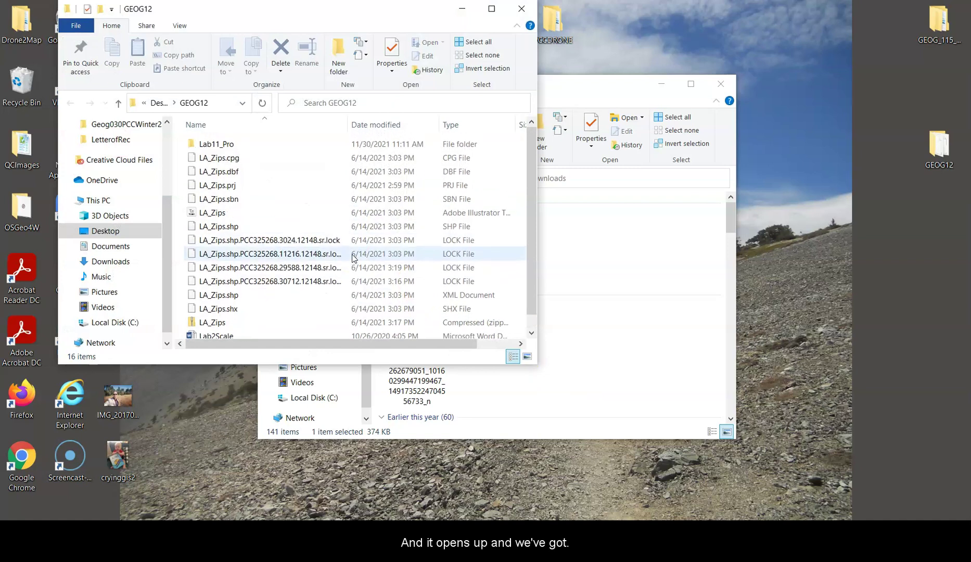
Step: Open the Lab11CustomApps_Pro Word document from the extracted Lab11_Pro folder and dismiss its update and Protected View notices
double_click(232, 145)
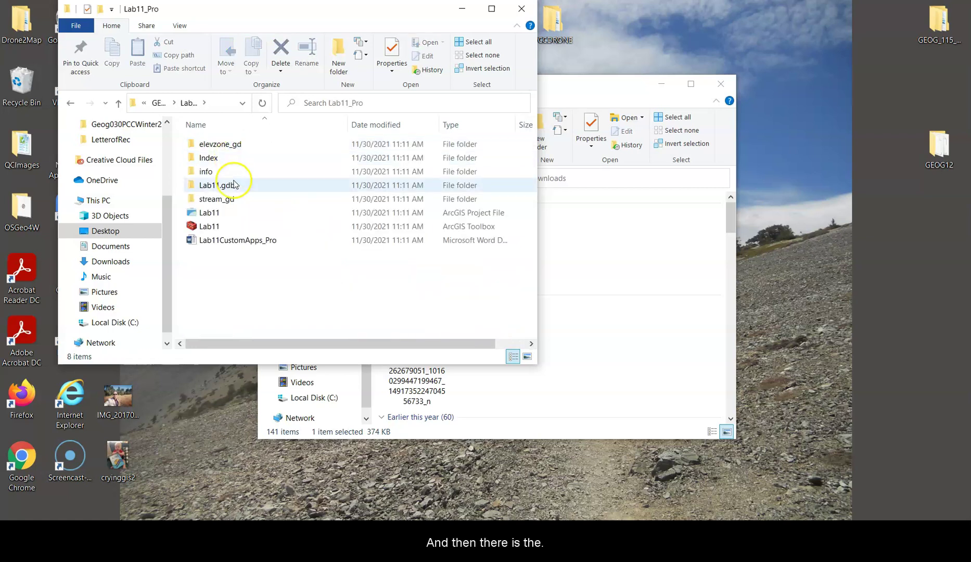
click(241, 241)
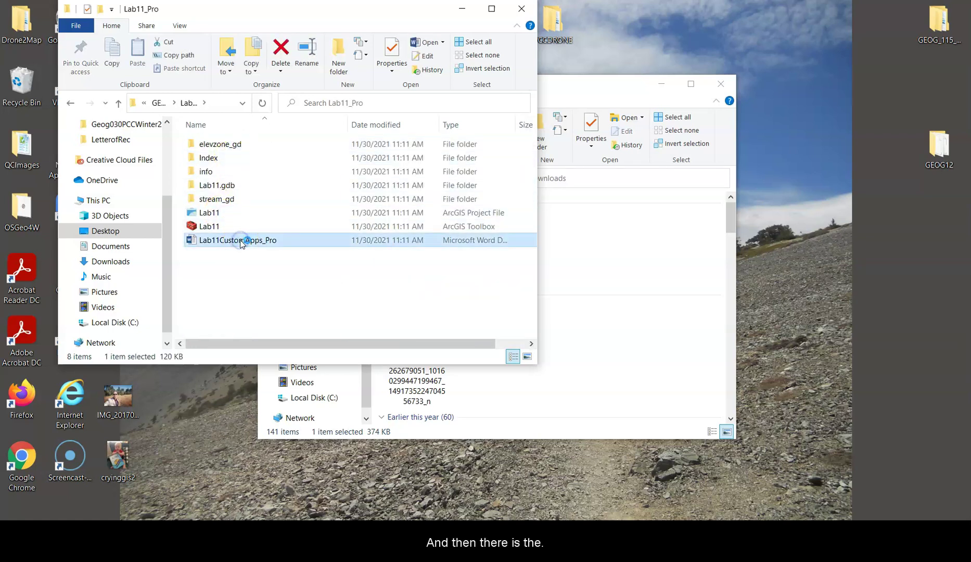
double_click(240, 241)
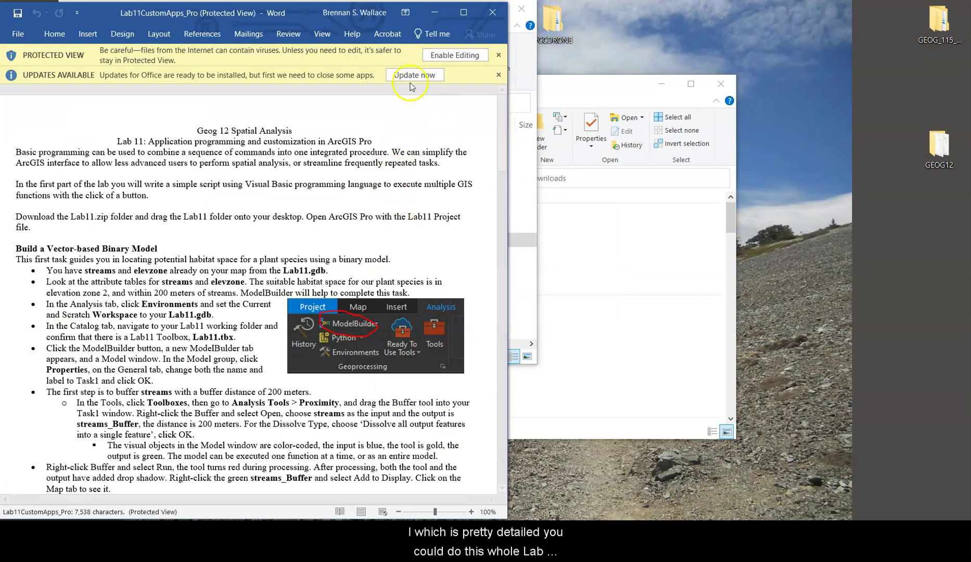
click(498, 74)
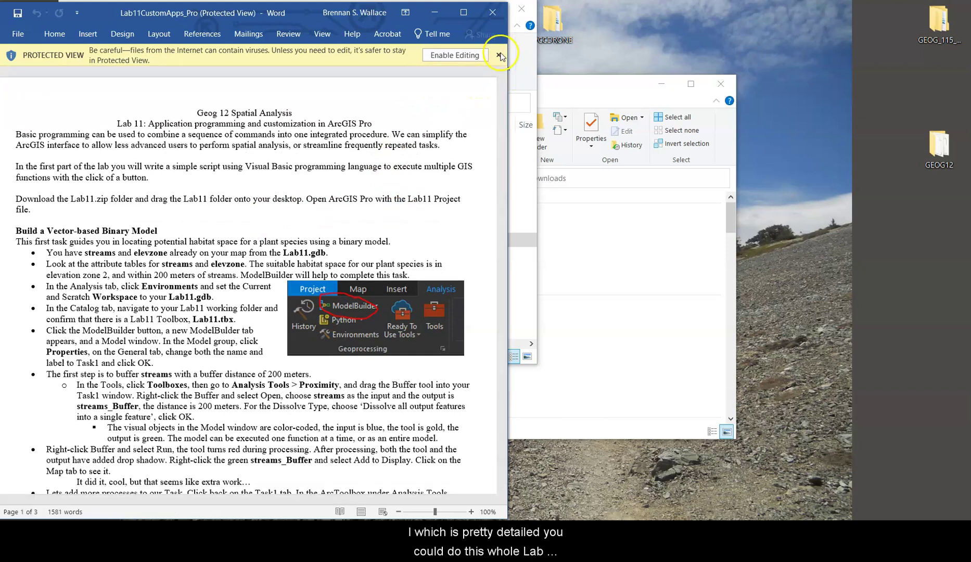
click(498, 55)
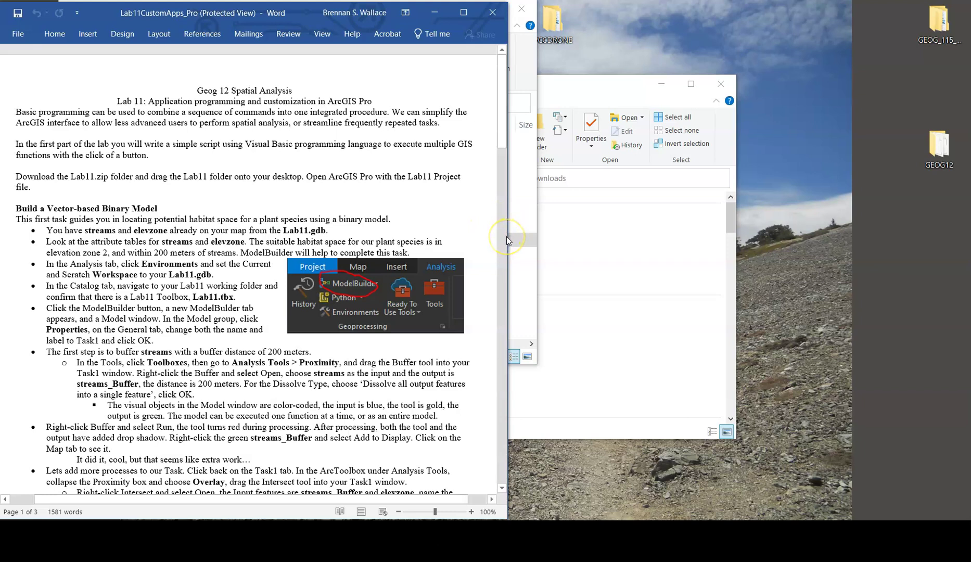
Step: Narrow the document window slightly, skim the lab instructions, and close the document
mouse_move(506, 235)
mouse_down()
mouse_move(433, 228)
mouse_move(489, 238)
mouse_up()
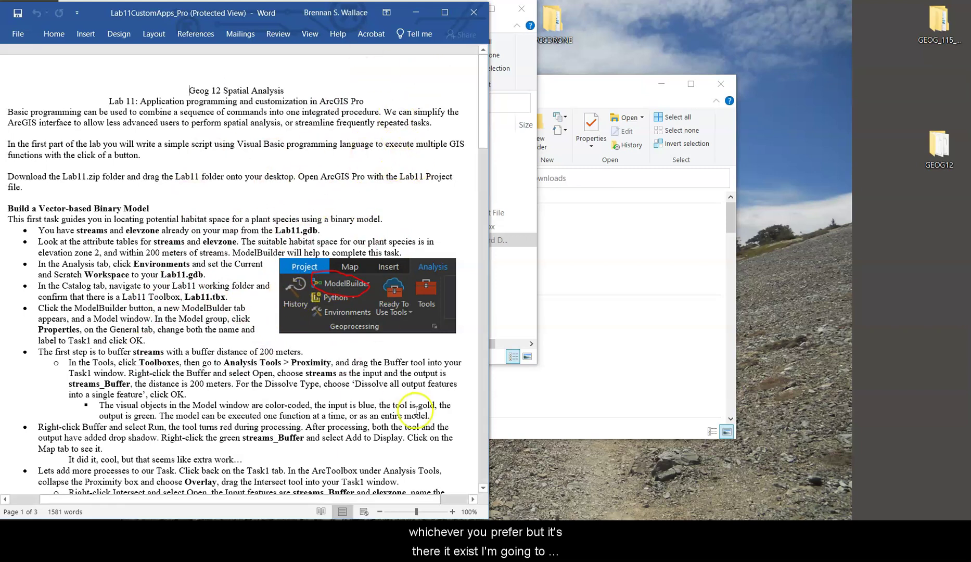
scroll(426, 427, down, 3)
scroll(425, 426, up, 3)
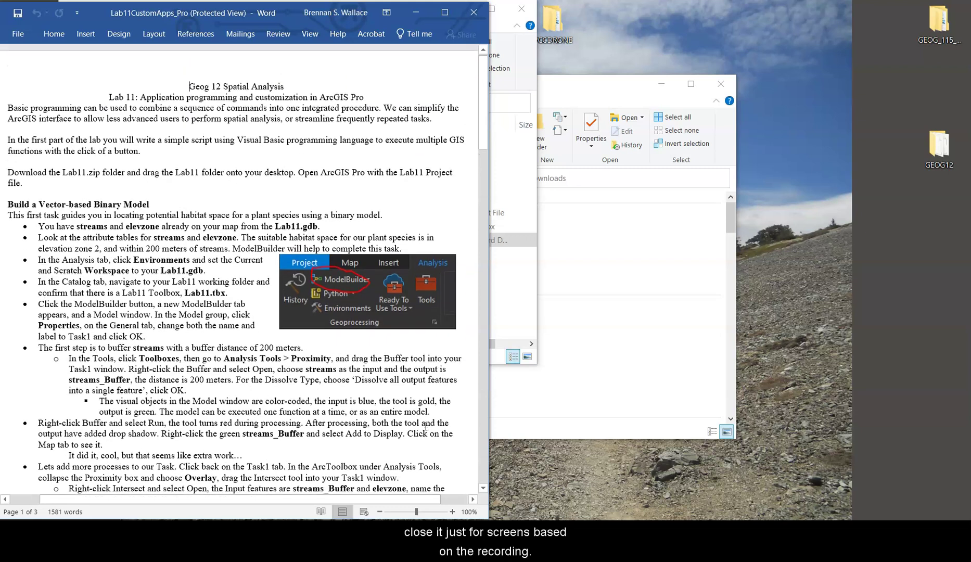
click(473, 12)
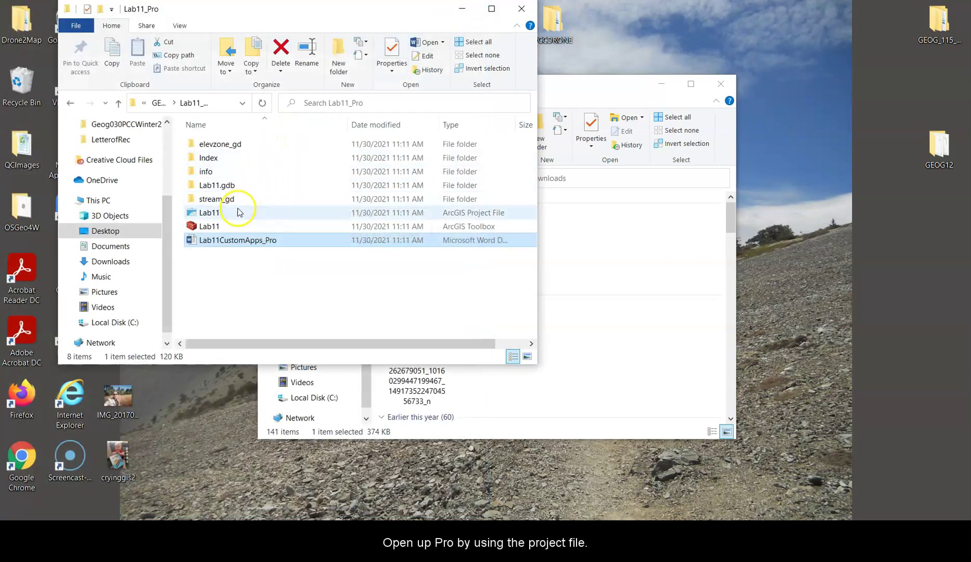
Step: Open the Lab11 ArcGIS project file from the extracted Lab11_Pro folder
double_click(235, 214)
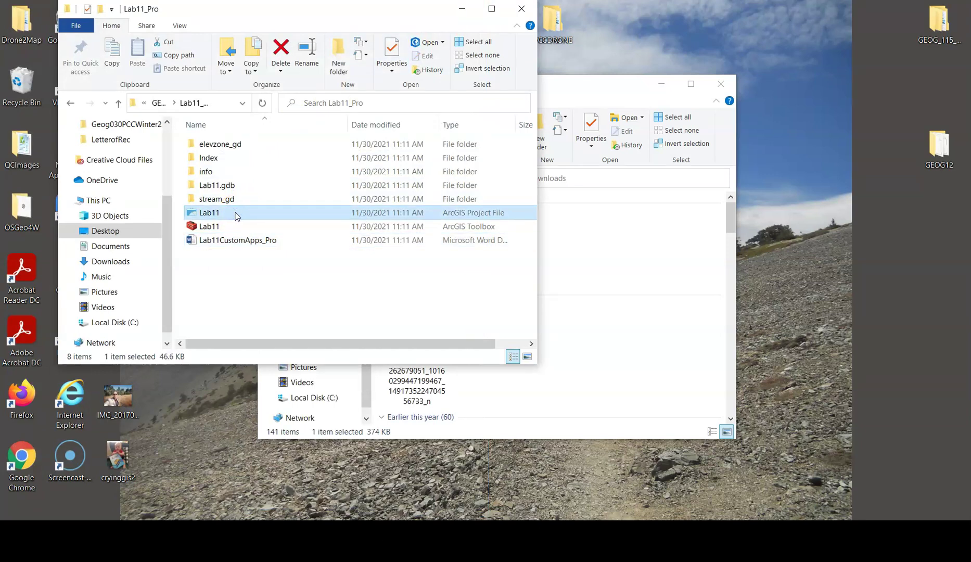
click(213, 276)
click(216, 231)
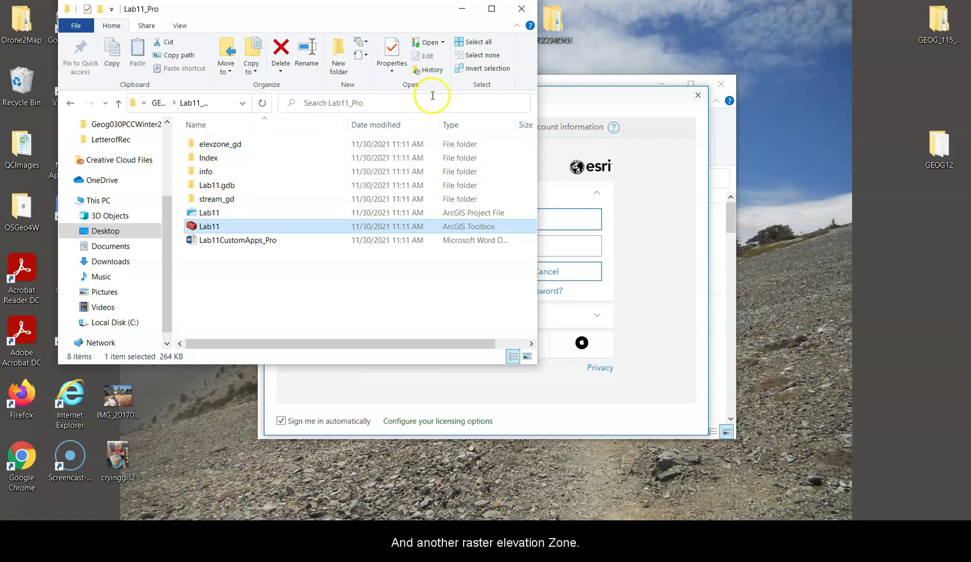
Step: Sign in to ArcGIS Pro with the account username and password, and accept the newer-version notice to load the Lab11 project
click(461, 8)
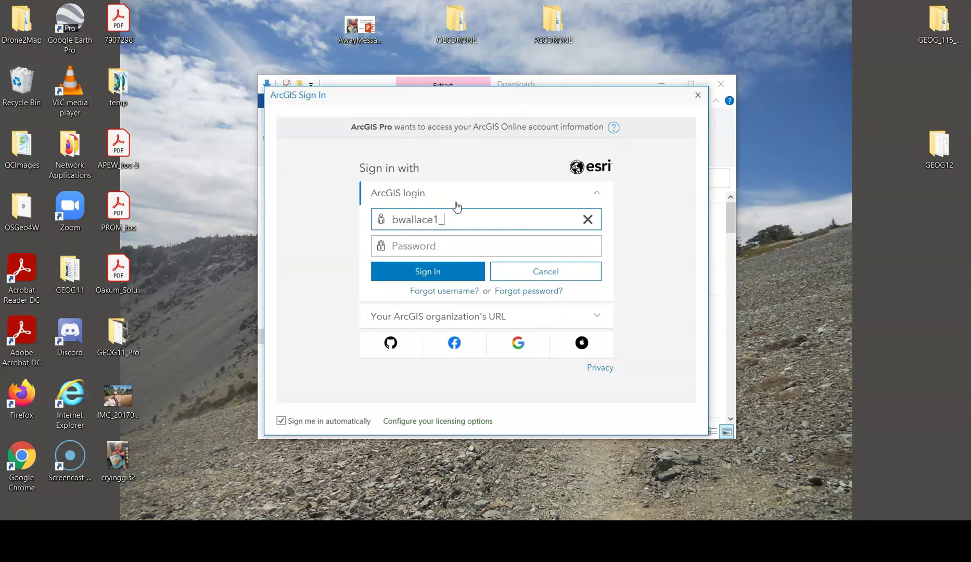
key(Tab)
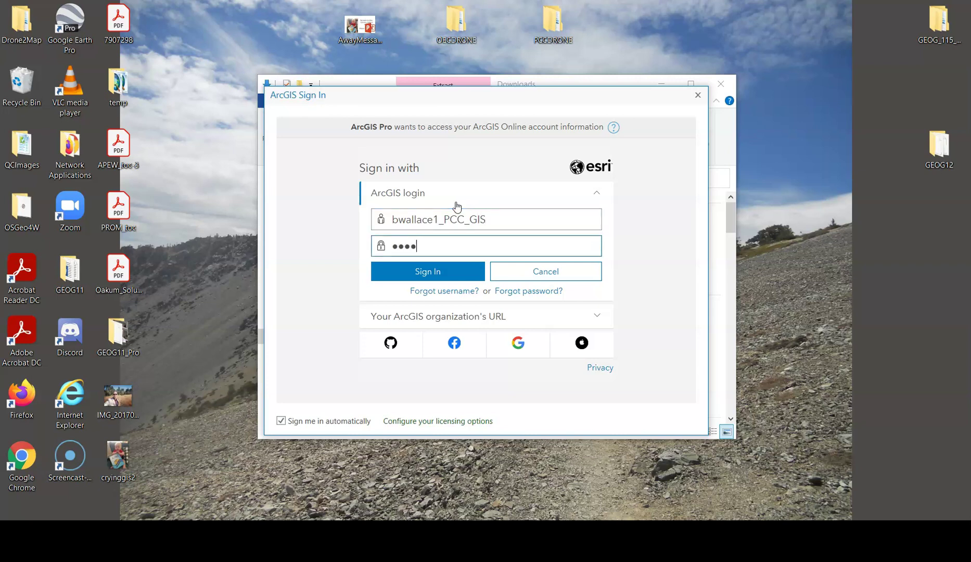
key(Return)
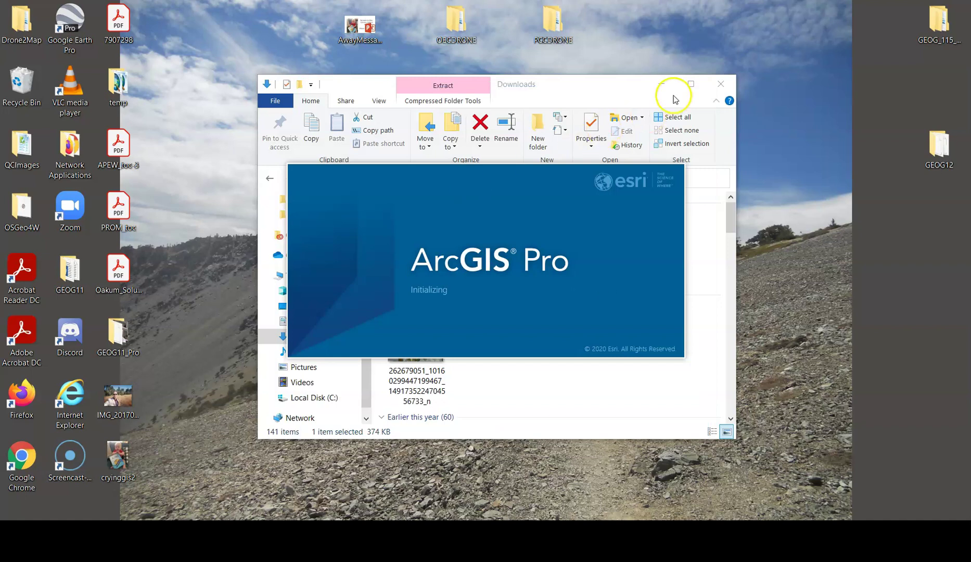
click(662, 85)
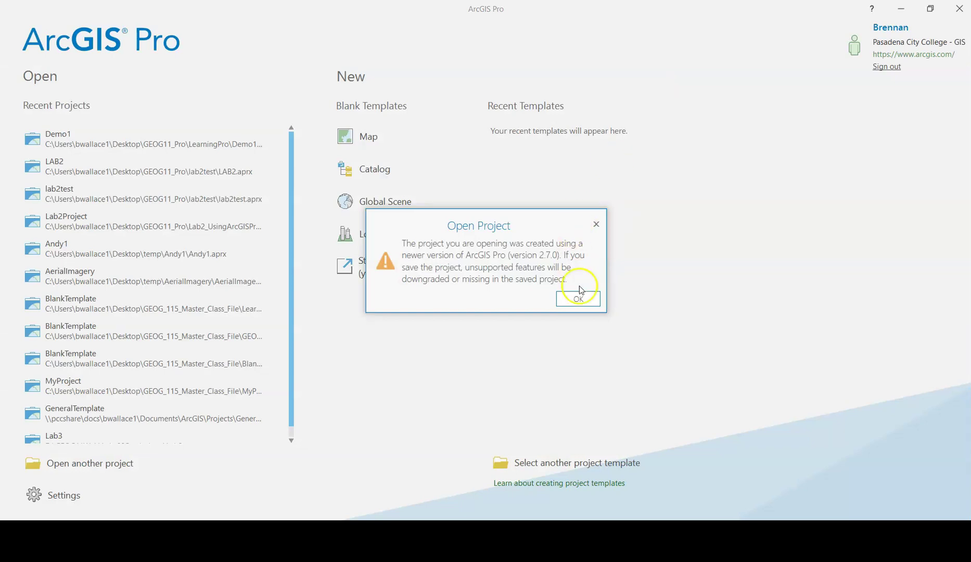
click(576, 301)
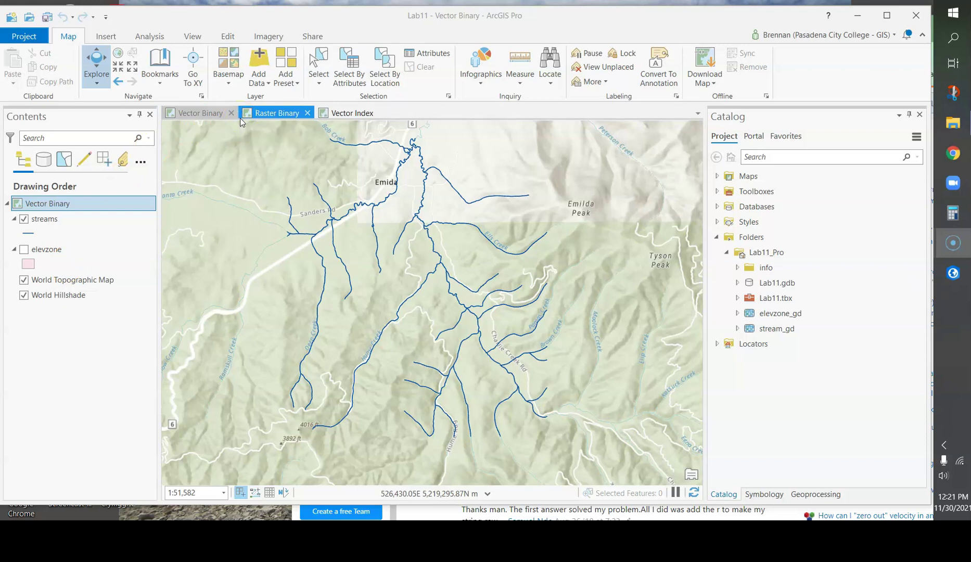
Step: Turn on the elevzone layer in the Vector Binary map, and switch to the Raster Binary map to view its layers
click(24, 249)
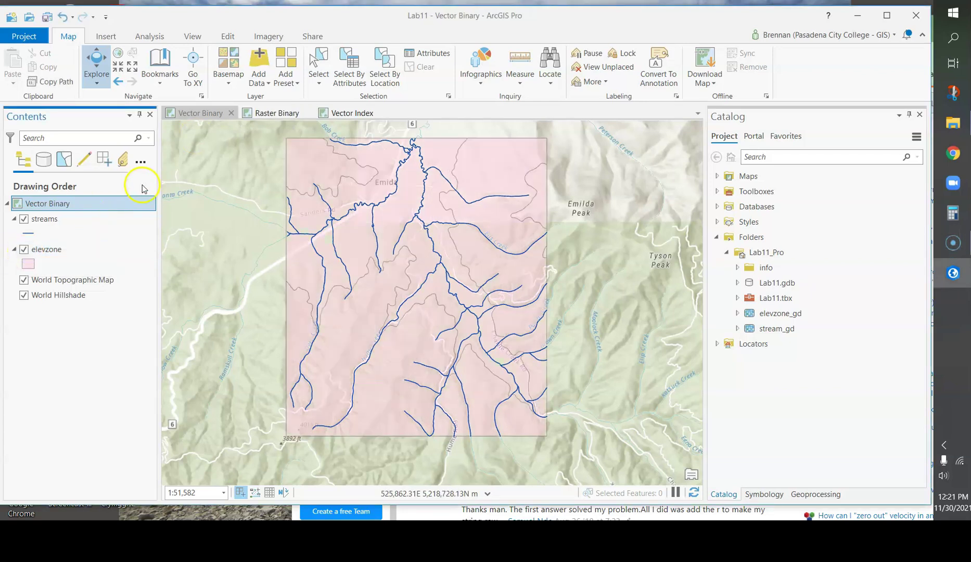
click(273, 114)
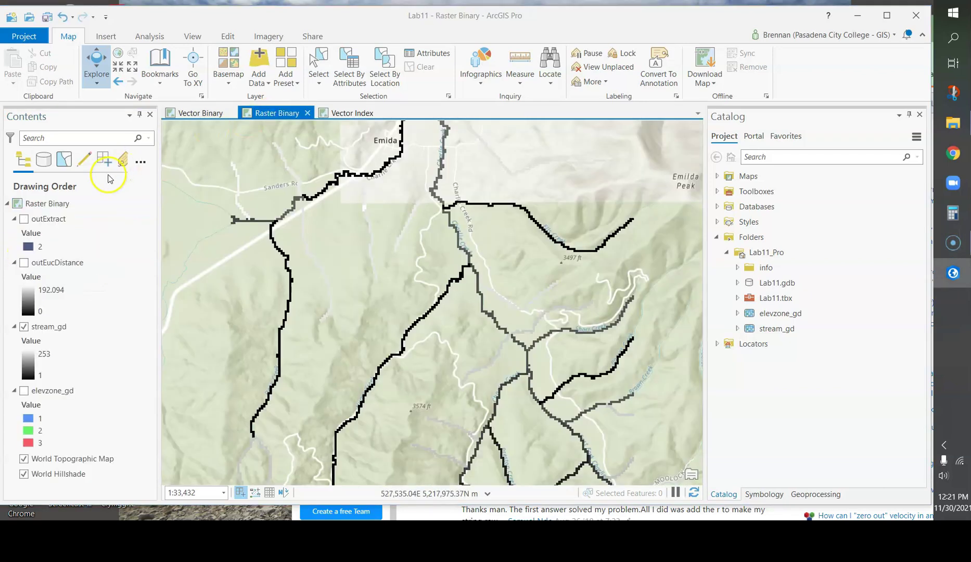
click(29, 204)
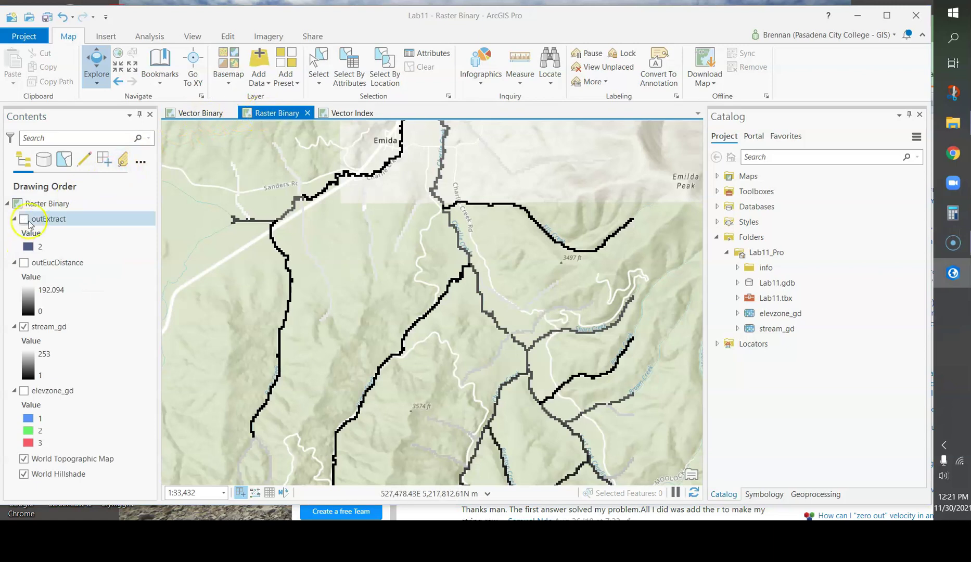
Step: Switch to the Vector Index map and turn on its depwater and landuse layers
click(336, 113)
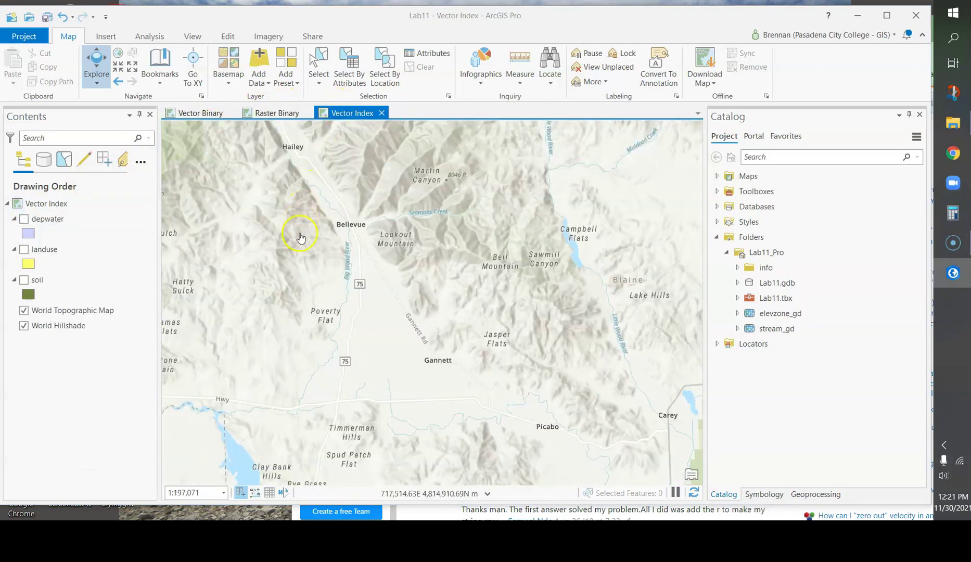
click(65, 218)
click(24, 219)
click(24, 250)
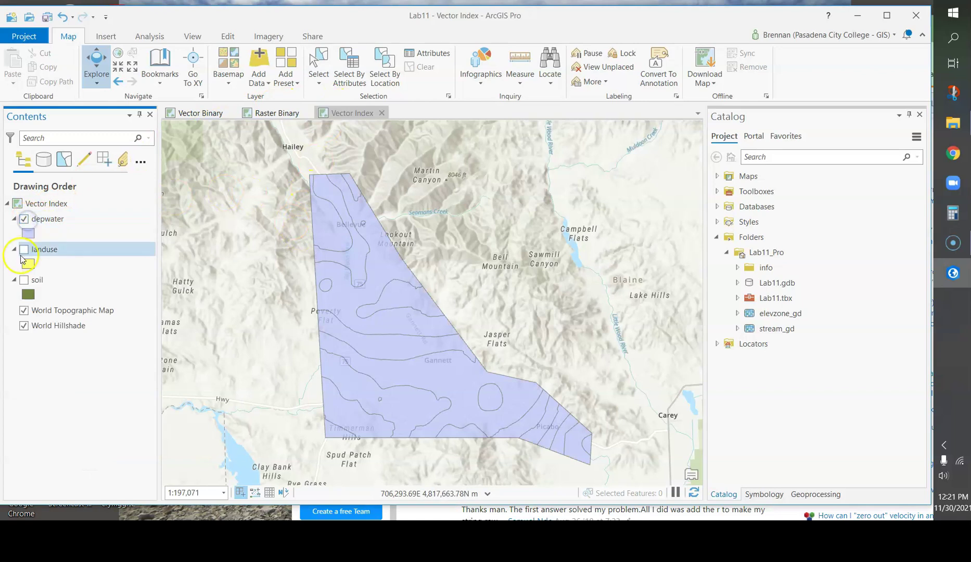
Step: Turn on the soil layer in the Vector Index map, and switch back to the Vector Binary map
click(25, 280)
click(371, 316)
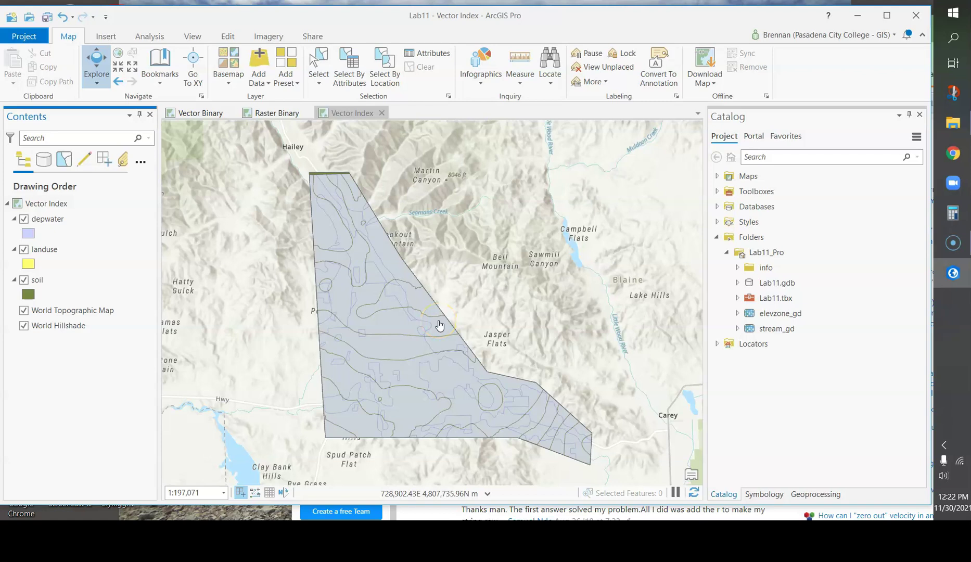
click(197, 113)
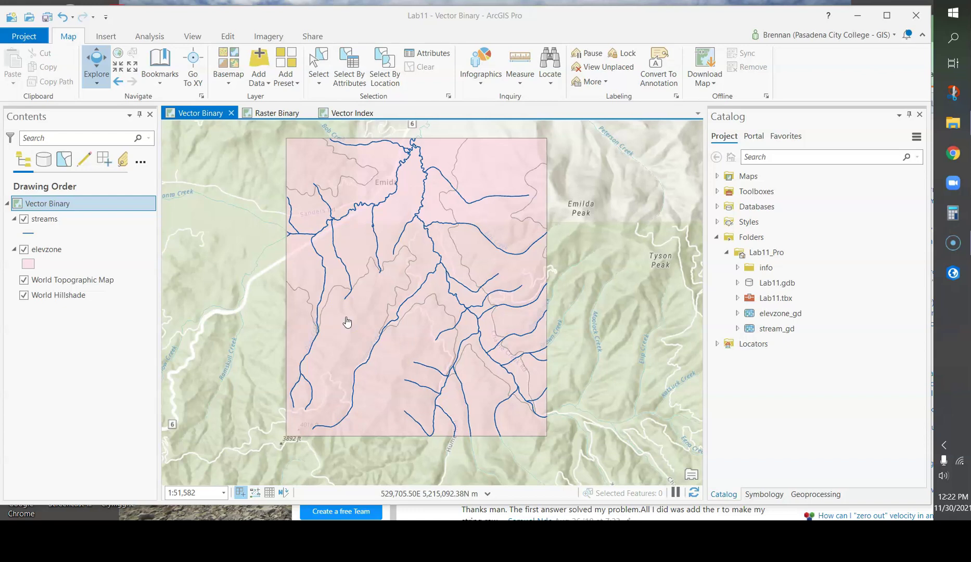
Step: Review the project's geoprocessing environment settings, from the workspace settings through to Business Analyst
click(145, 37)
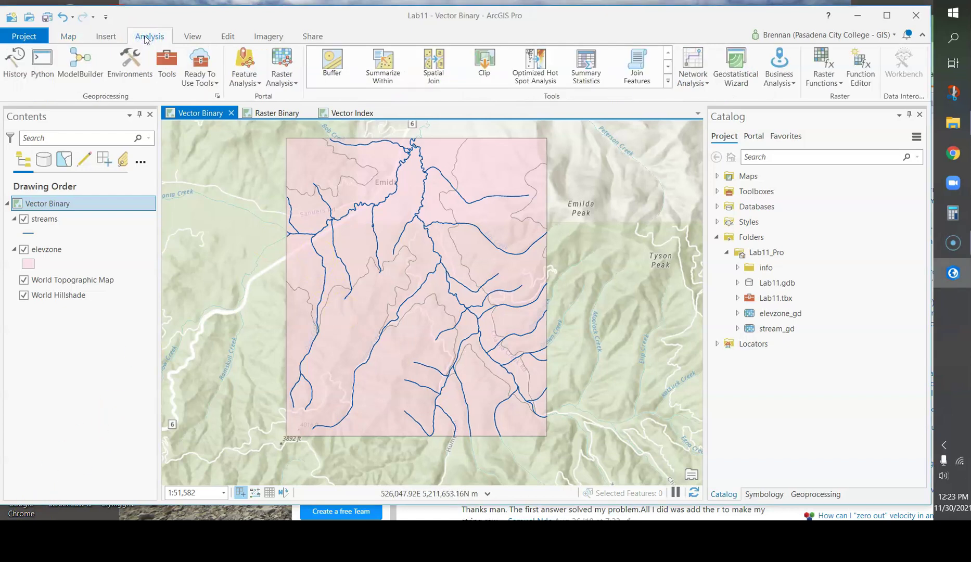
click(85, 57)
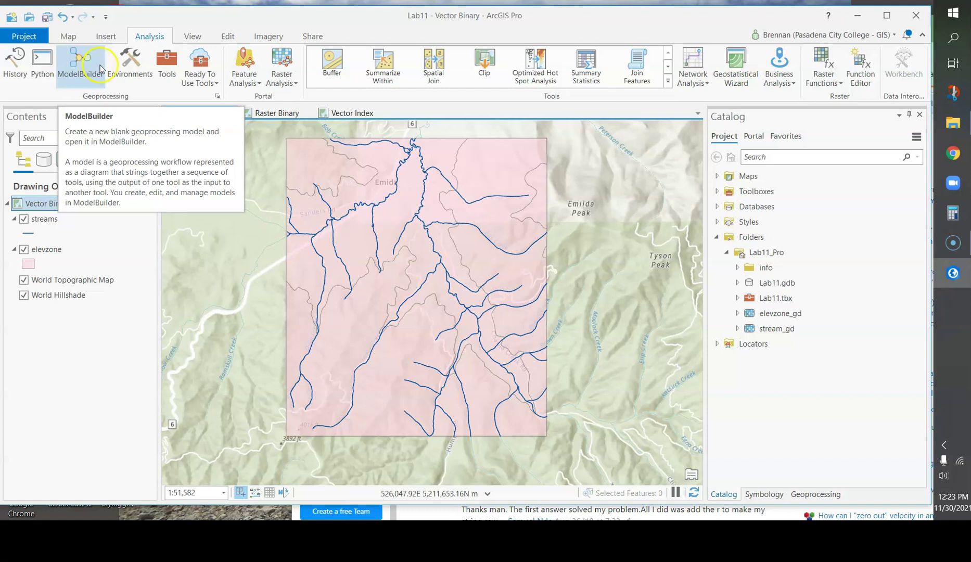
click(130, 62)
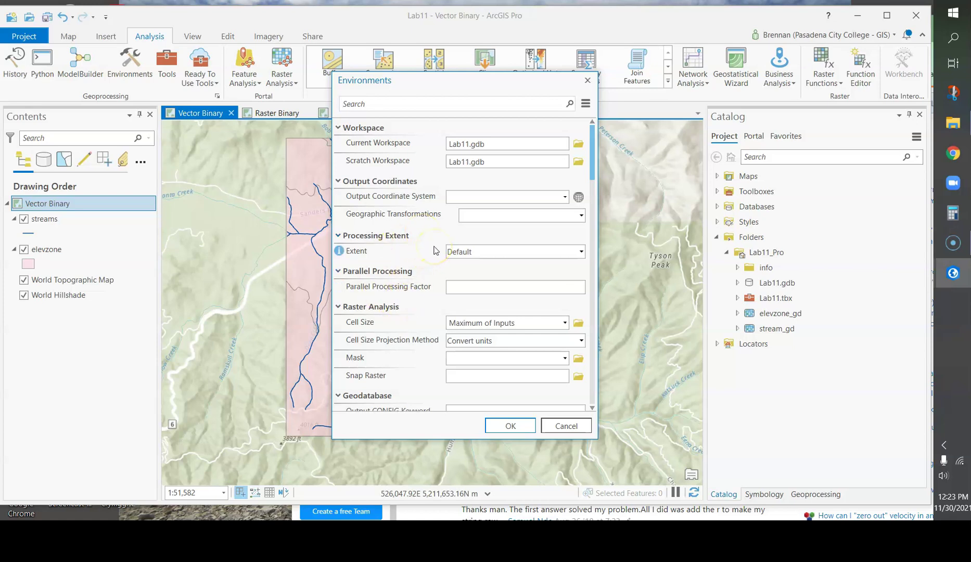
scroll(435, 251, down, 15)
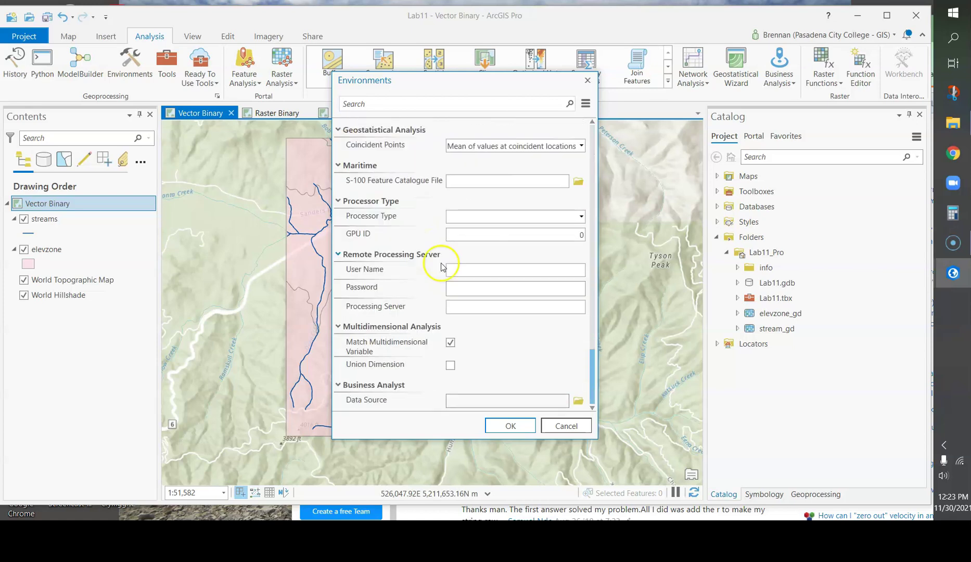
click(507, 424)
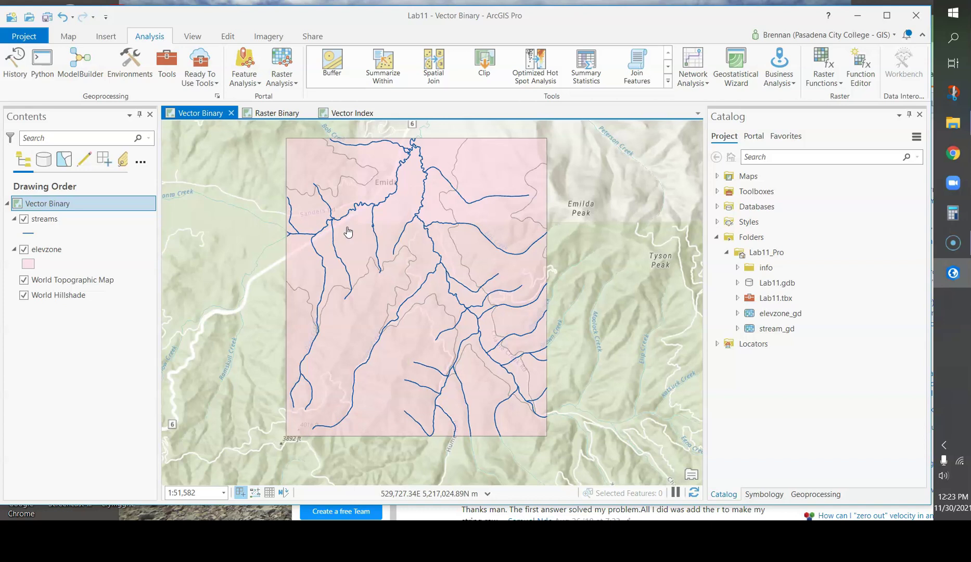
Step: Create a new blank model and add the Buffer tool from the Proximity toolset of Analysis Tools to it
click(126, 59)
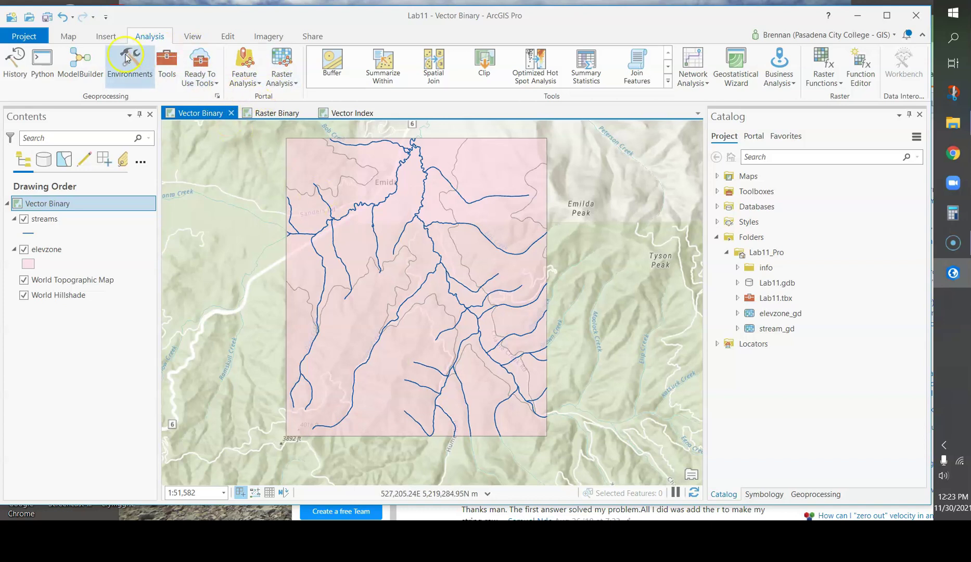
click(83, 60)
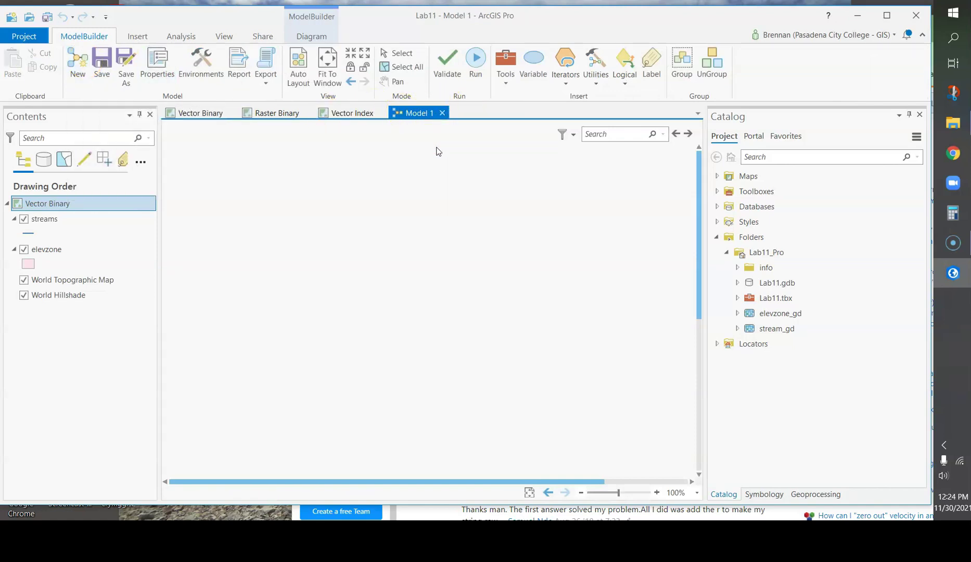
click(509, 62)
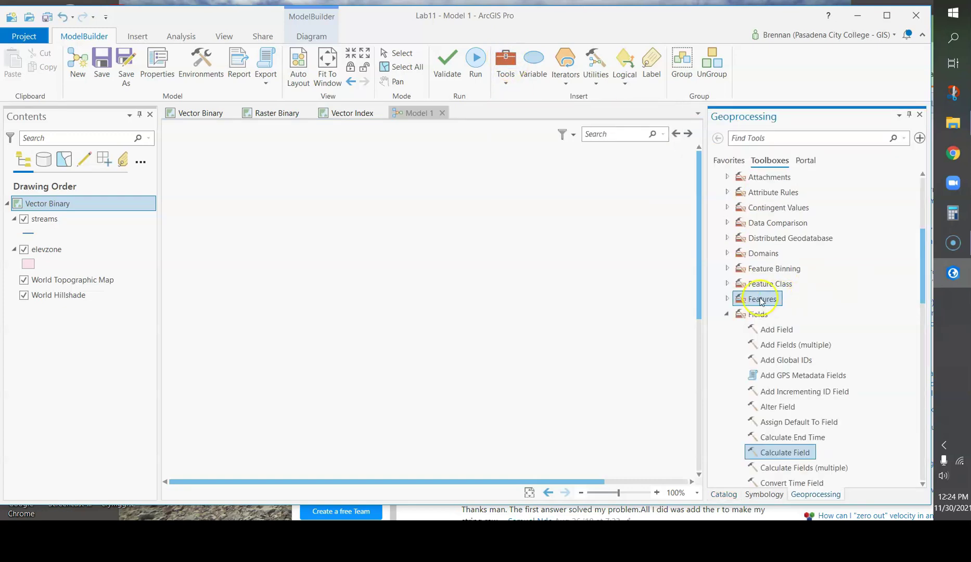
click(726, 314)
scroll(728, 315, up, 5)
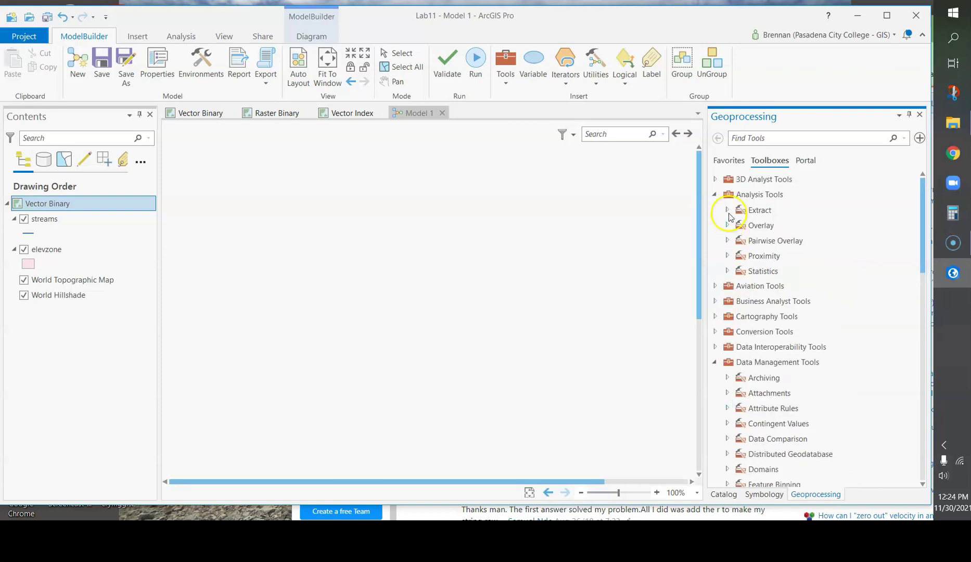
click(728, 160)
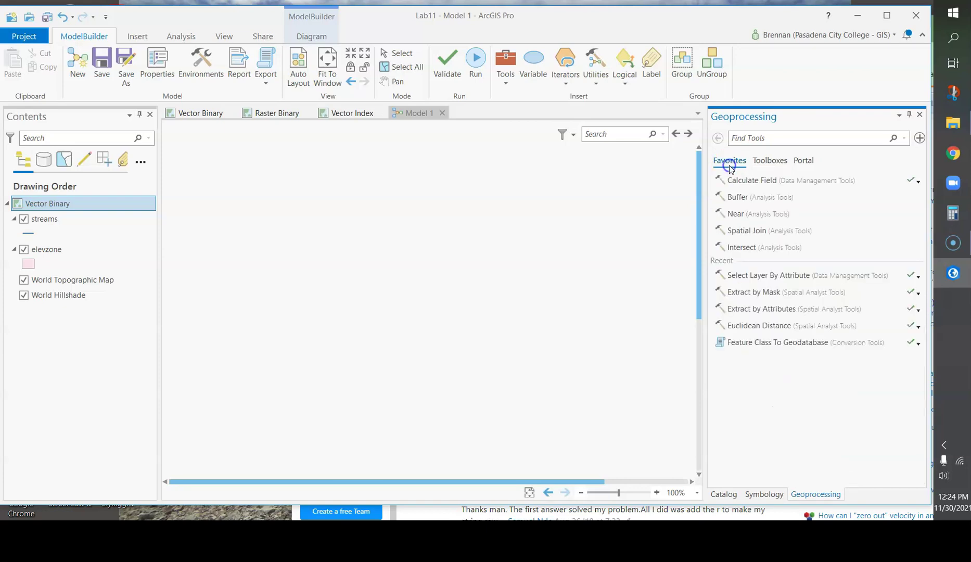
click(771, 162)
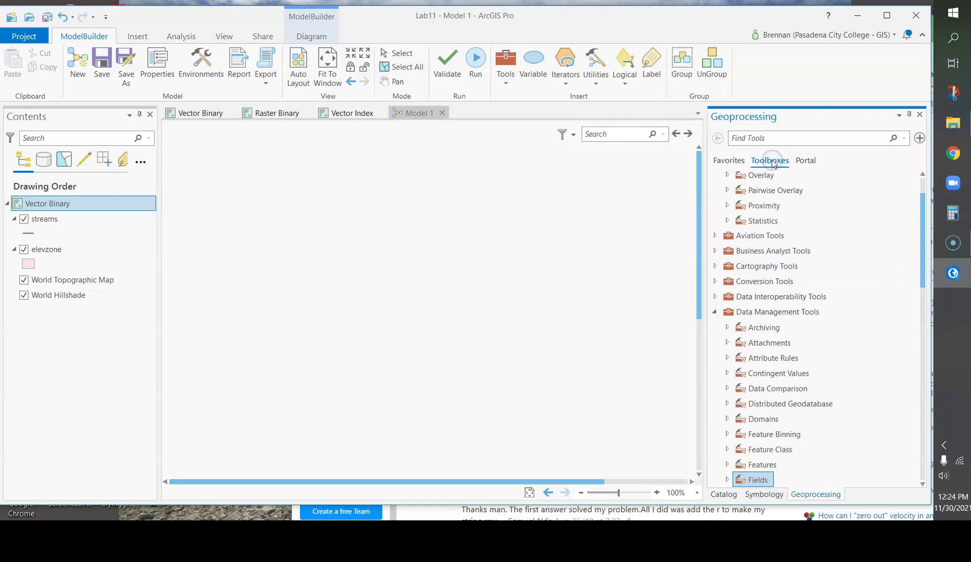
scroll(775, 223, up, 2)
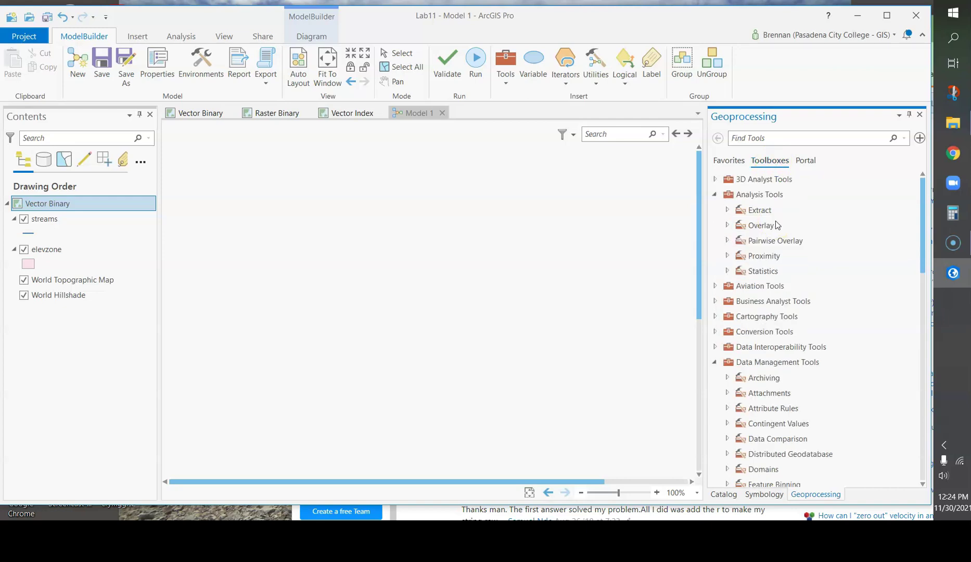
click(742, 244)
click(727, 255)
drag(771, 271, 371, 199)
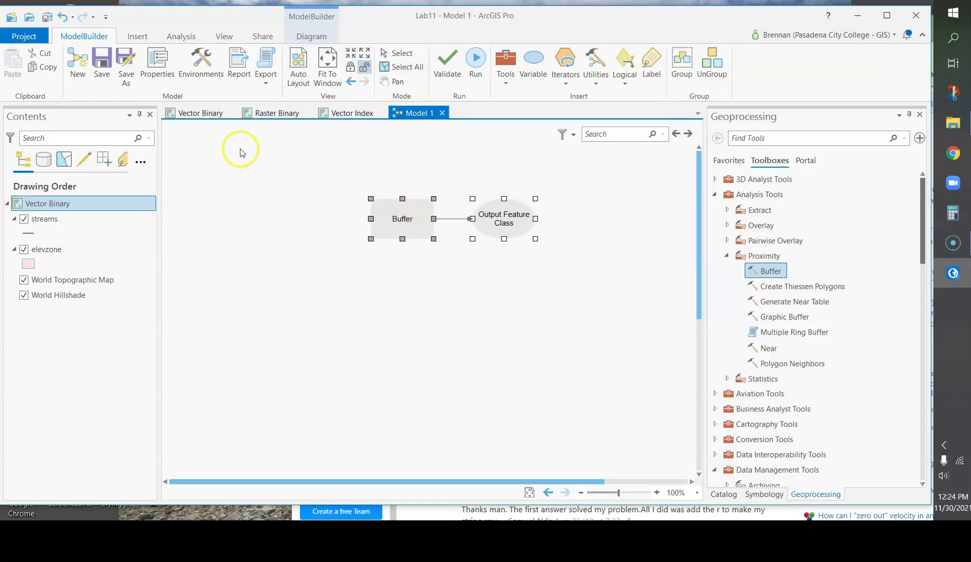
Step: Set both the name and the label of the model to Task1 in its properties
click(161, 70)
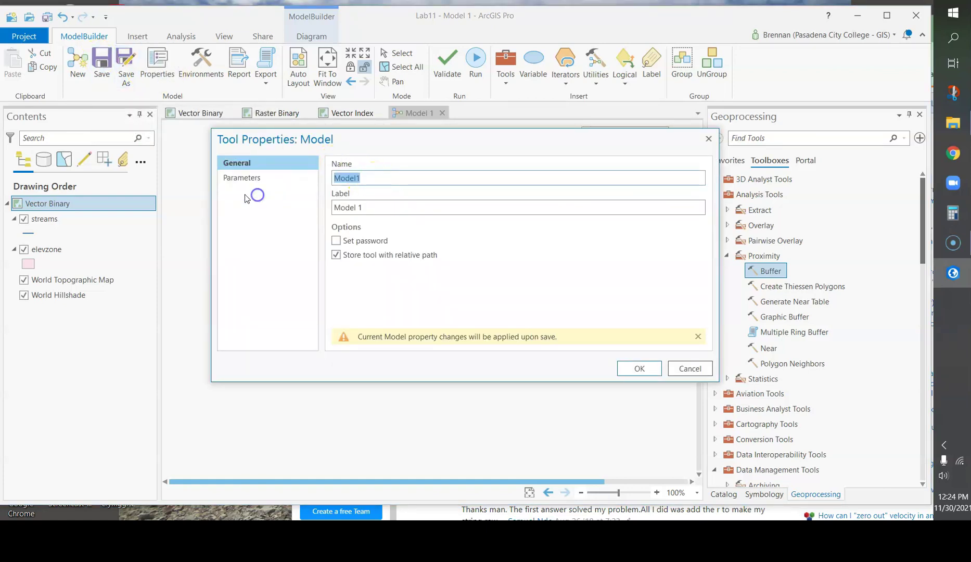
text(Task1)
key(Tab)
key(shift+End)
key(BackSpace)
text(Task1)
click(638, 368)
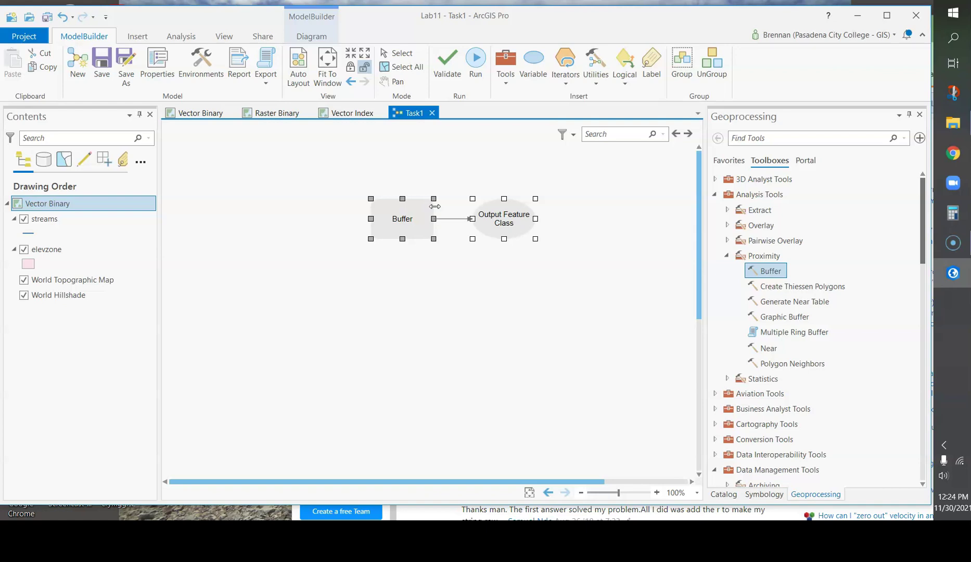
Step: Open the Buffer tool's parameters in the model and choose streams as the input features
right_click(397, 218)
right_click(401, 227)
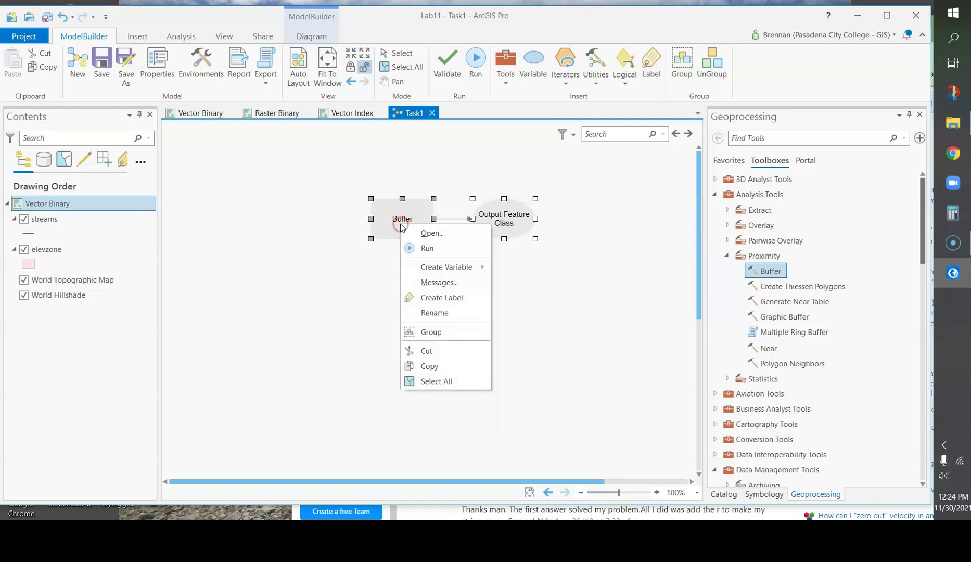
click(429, 233)
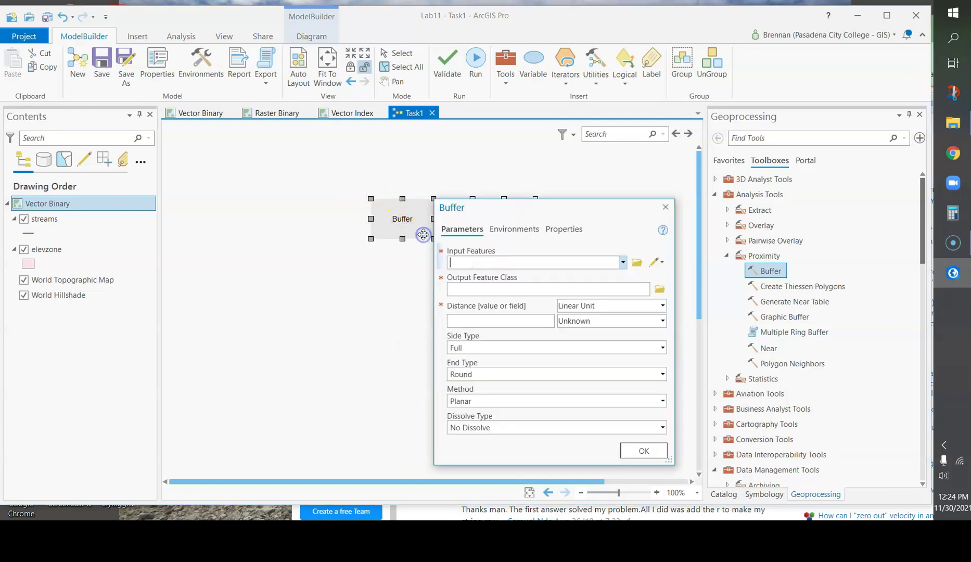
click(623, 262)
click(586, 278)
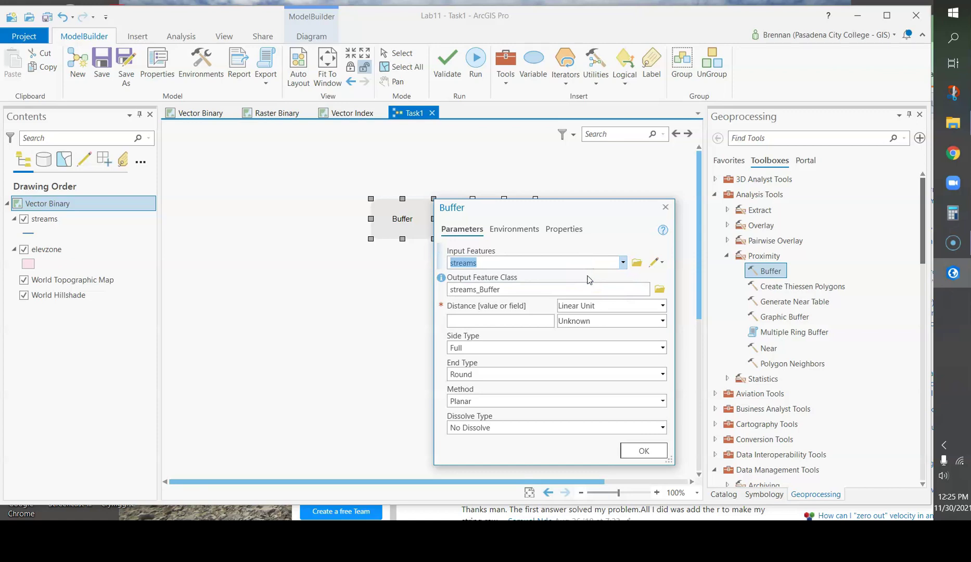
Step: Set the buffer distance to 200 meters and dissolve all output features into a single feature
click(539, 322)
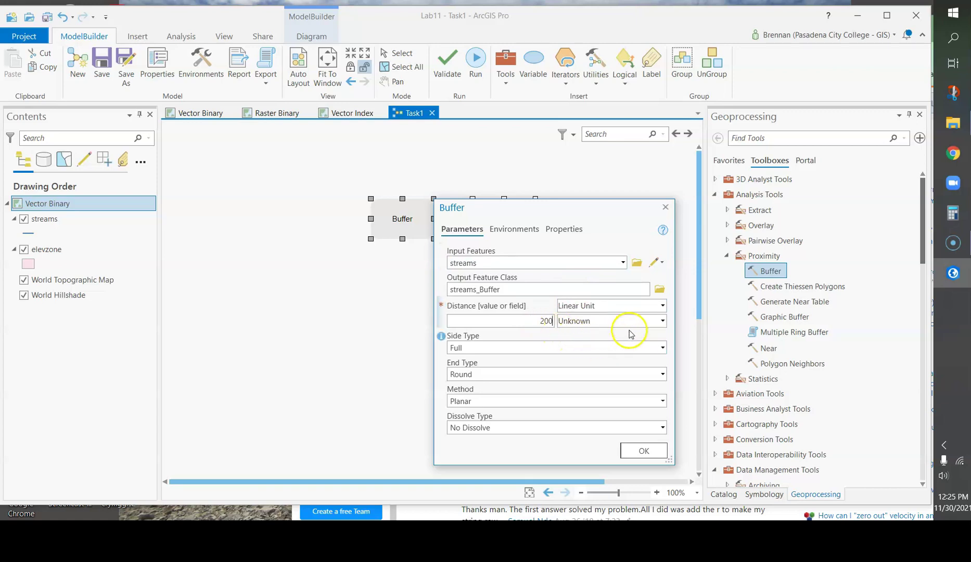
click(663, 322)
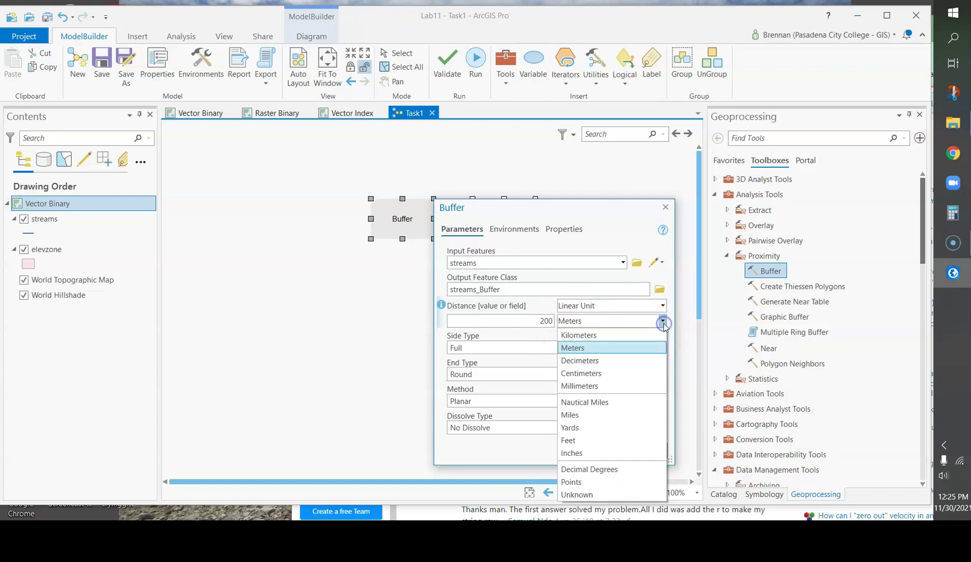
click(620, 348)
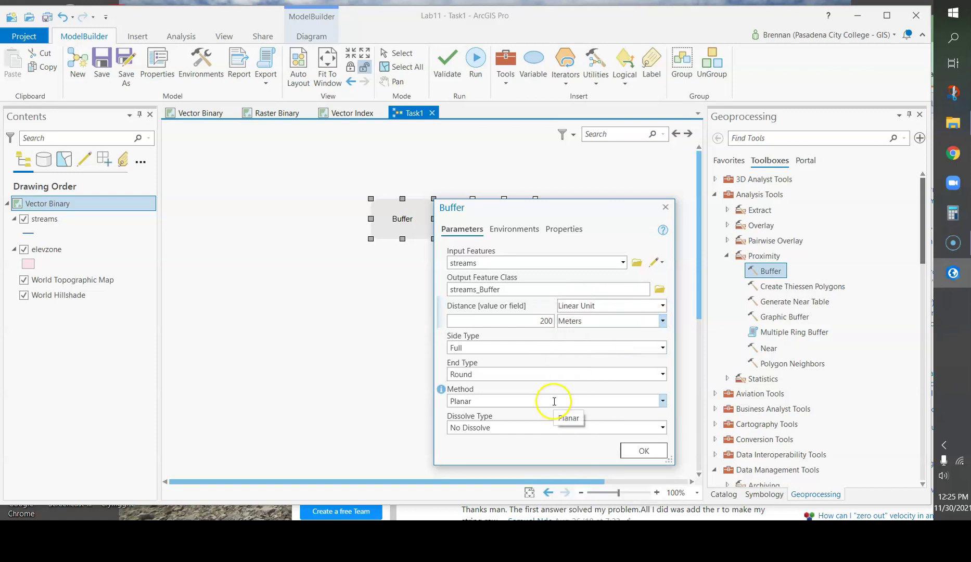
click(661, 429)
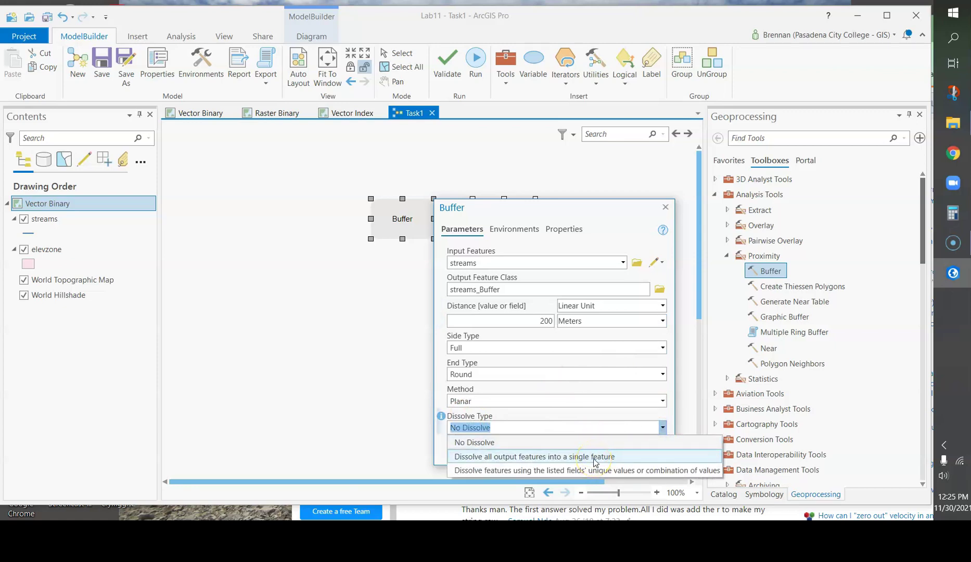
click(596, 457)
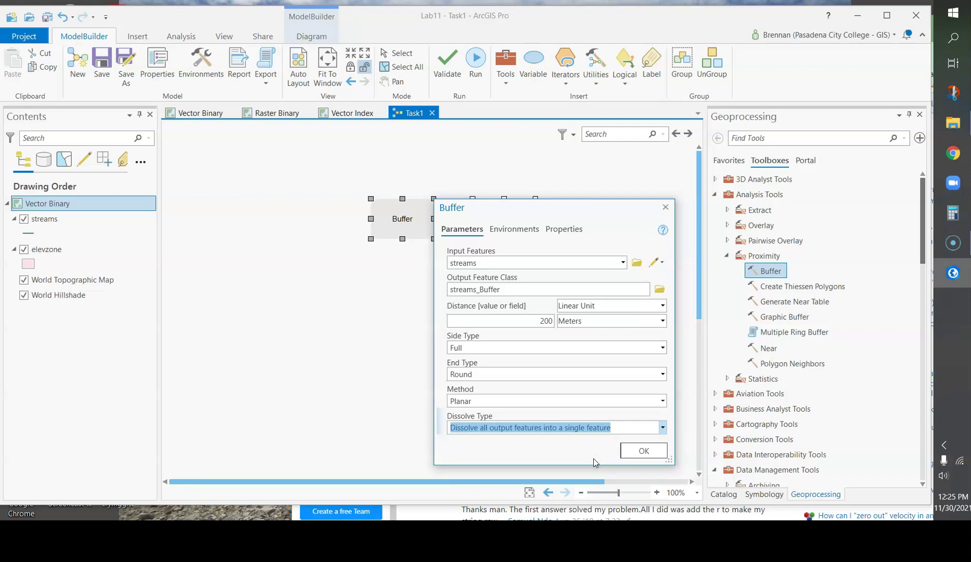
click(635, 453)
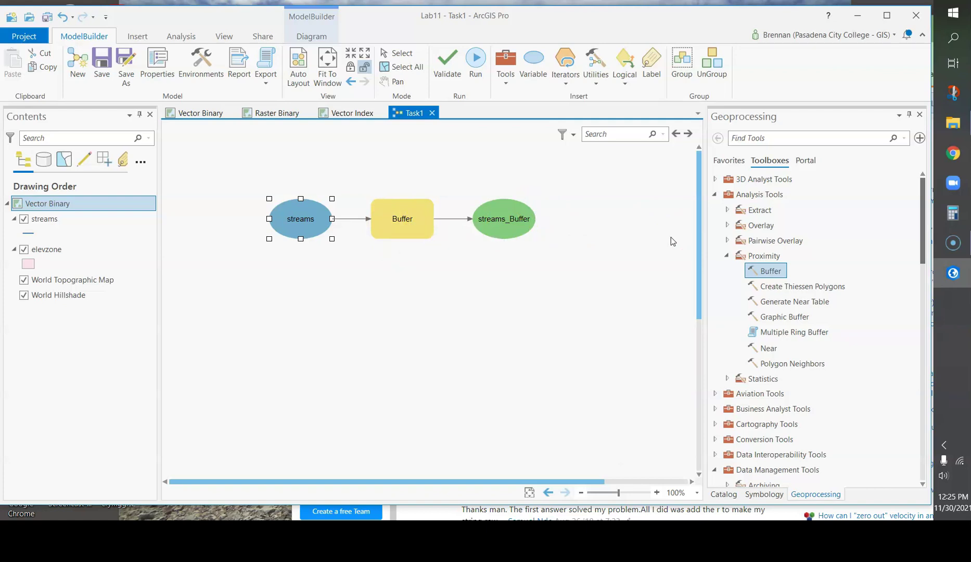
Step: Run the Buffer process in the Task1 model and dismiss its completion report
click(404, 234)
right_click(403, 234)
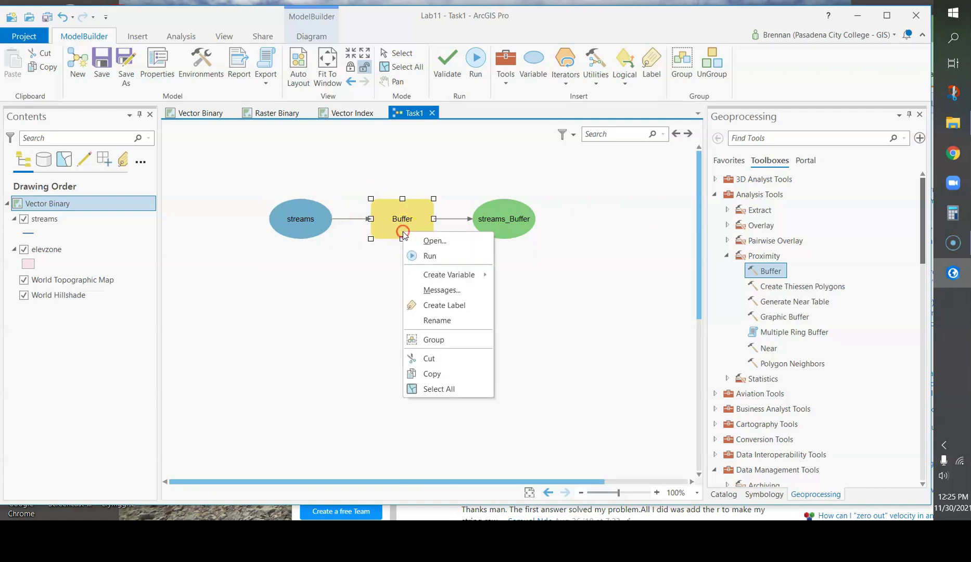
click(430, 255)
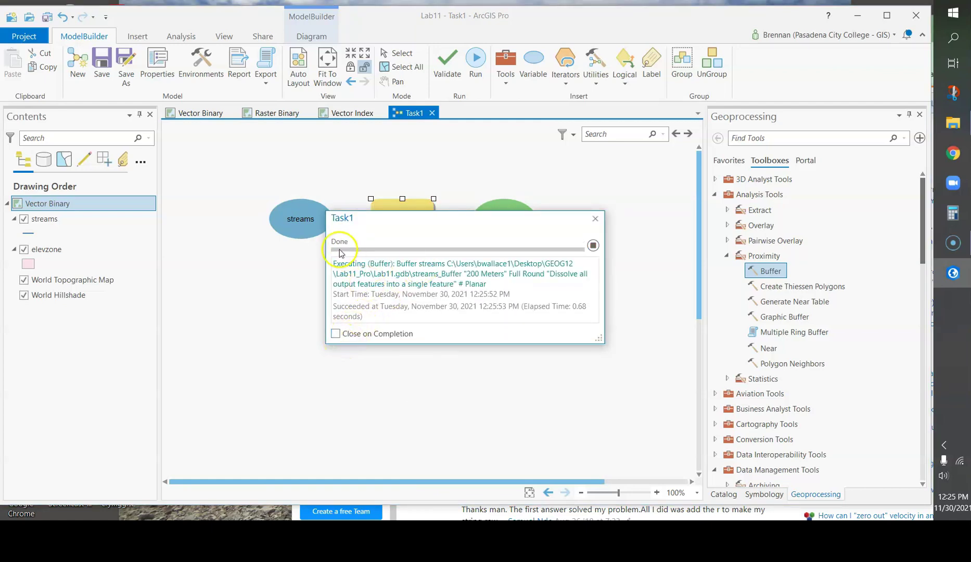
click(596, 218)
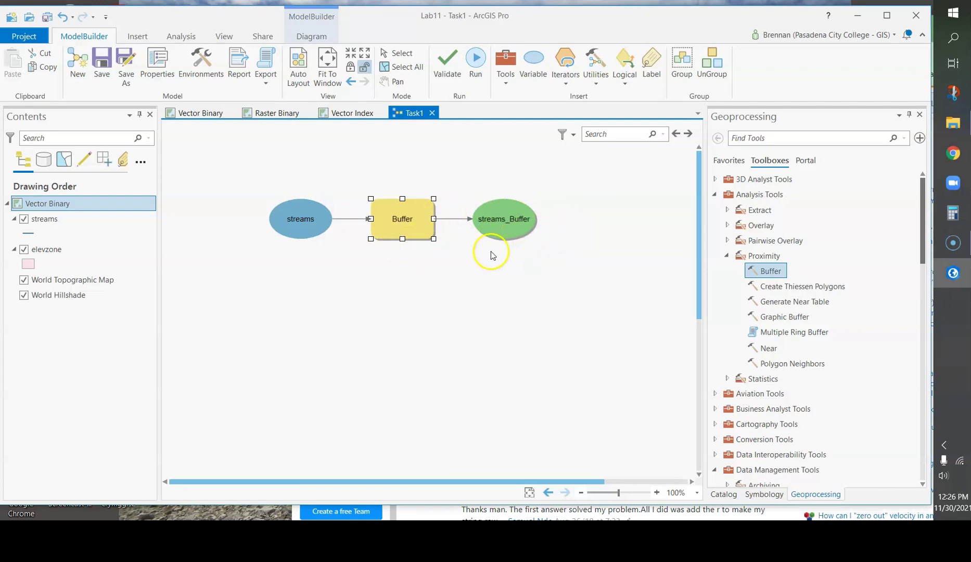
click(373, 302)
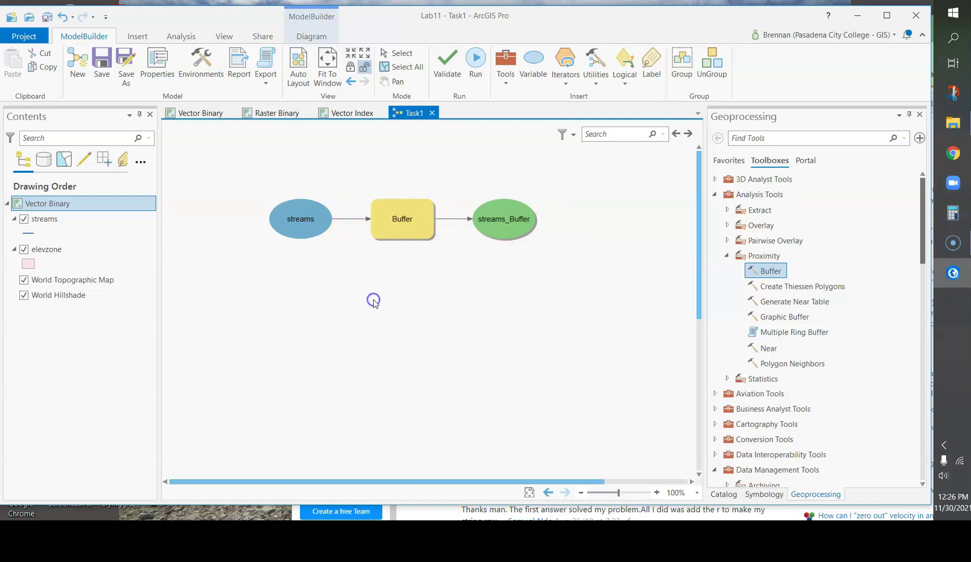
Step: Add the streams_Buffer output to the display and view it in the Vector Binary map
right_click(398, 223)
right_click(508, 213)
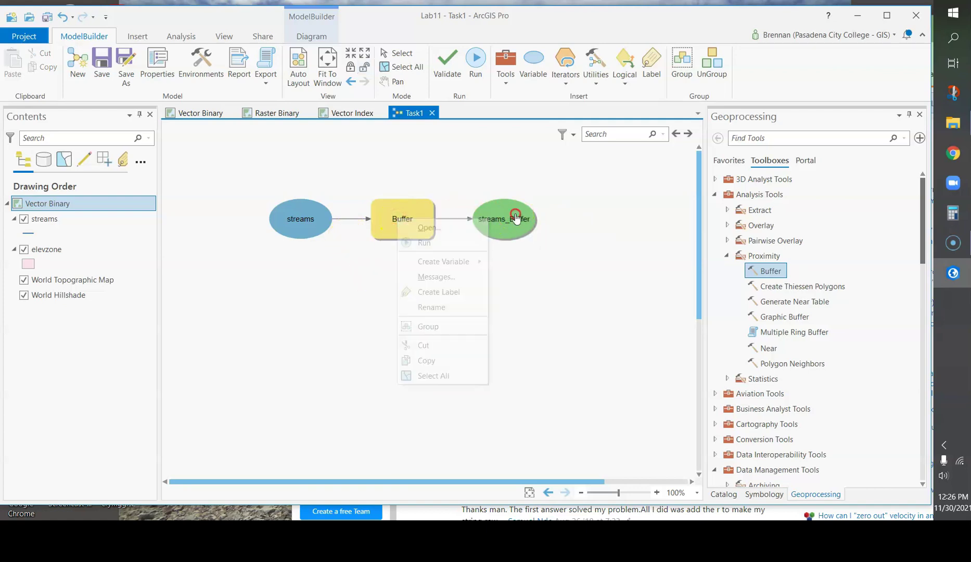
click(547, 252)
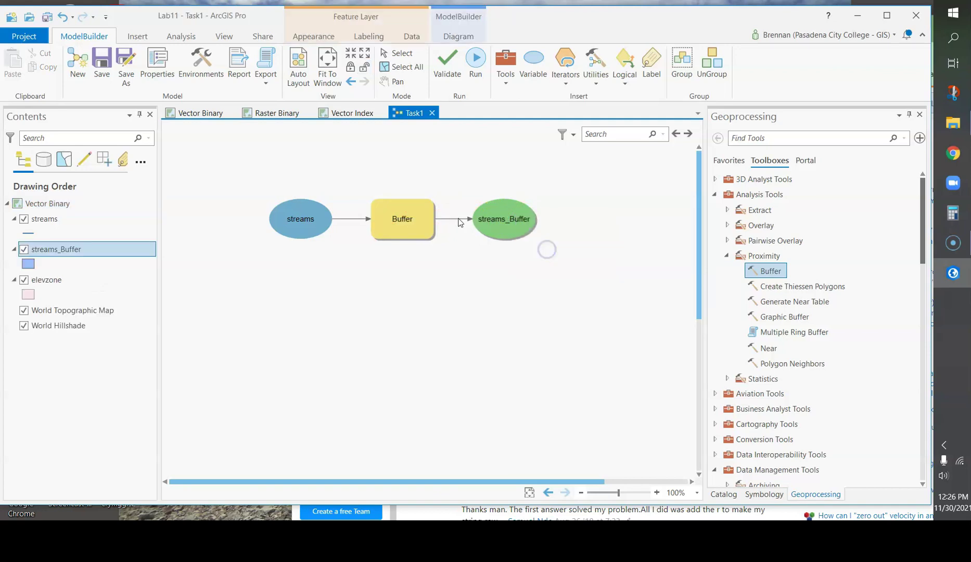
click(205, 114)
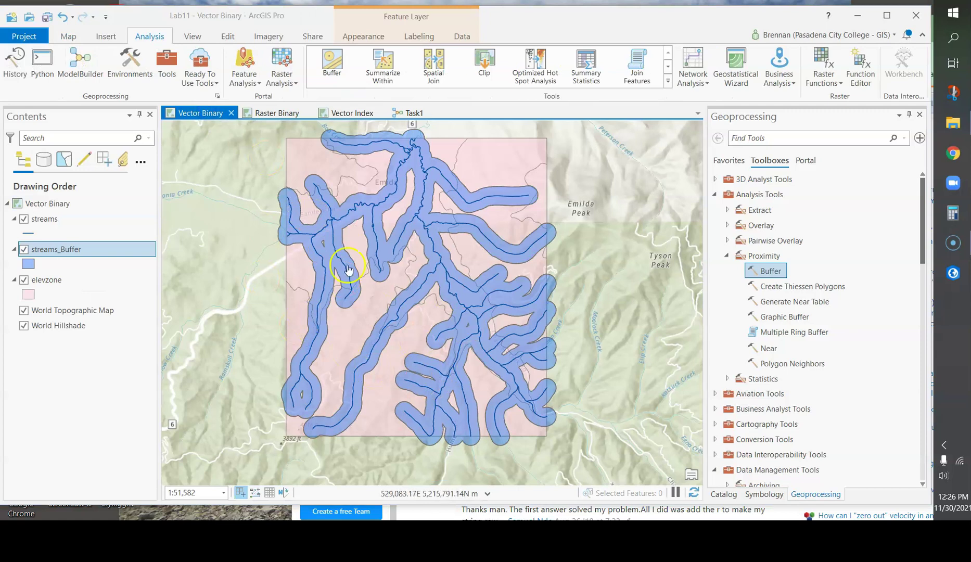
Step: Add the Intersect tool from the Overlay toolset to the Task1 model, below the Buffer process
click(406, 115)
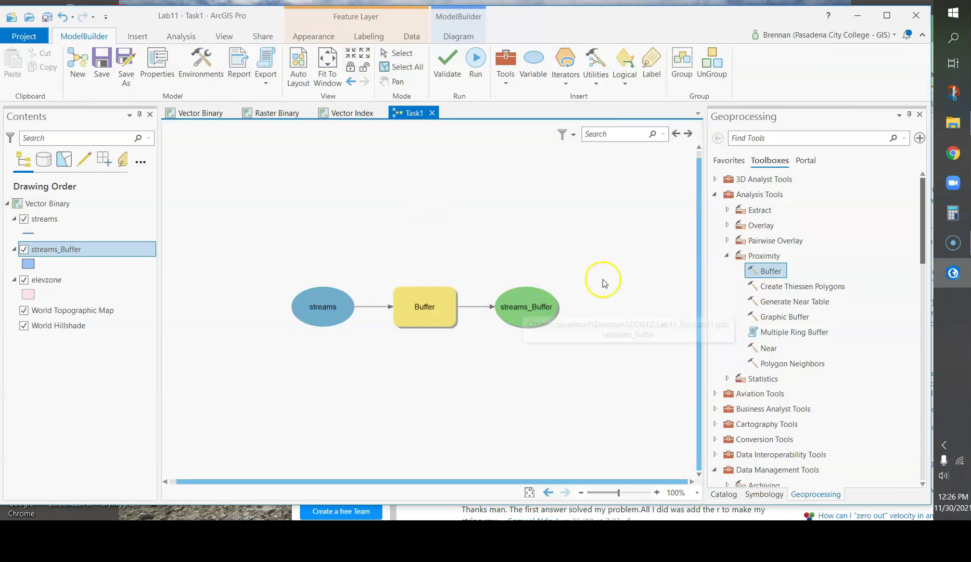
click(727, 255)
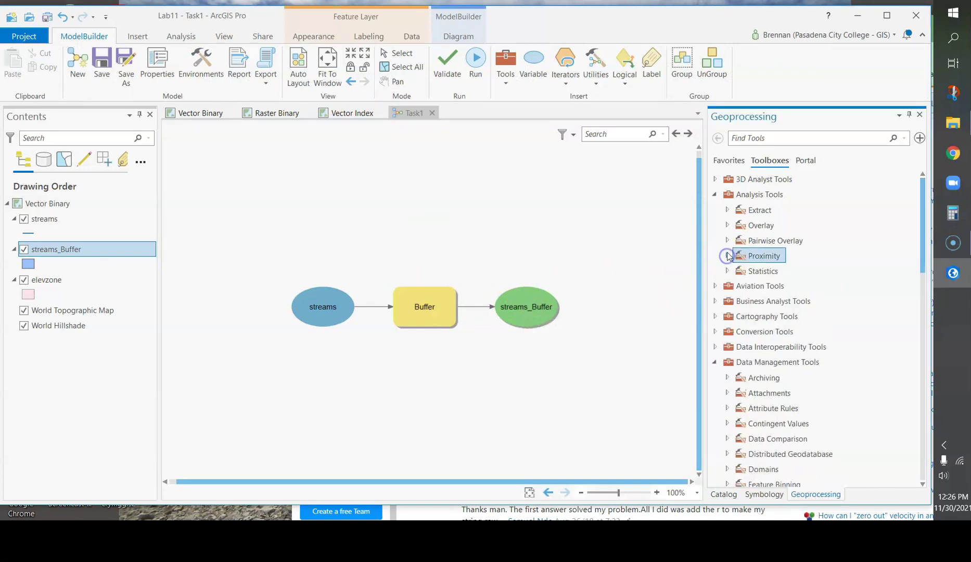
click(728, 226)
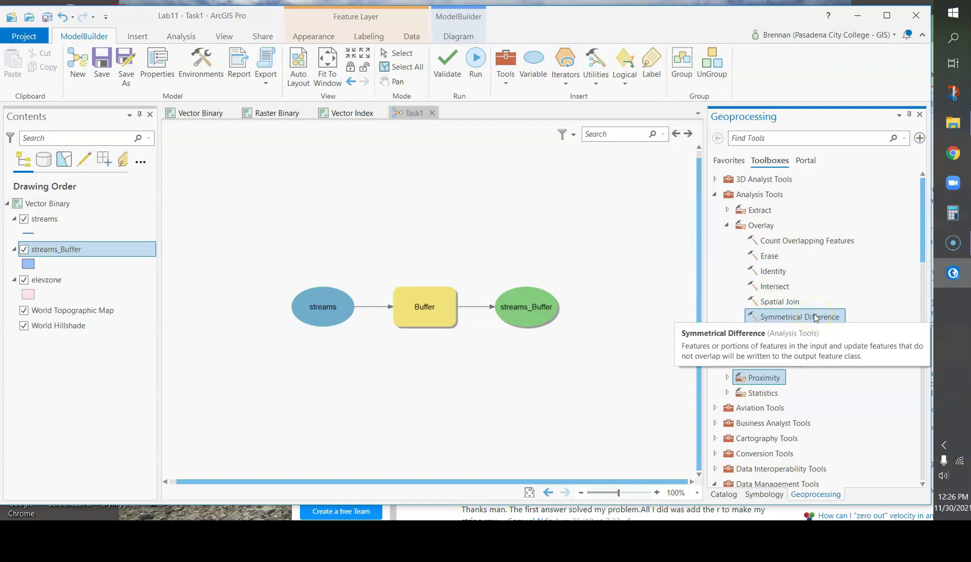
click(784, 287)
drag(784, 287, 382, 364)
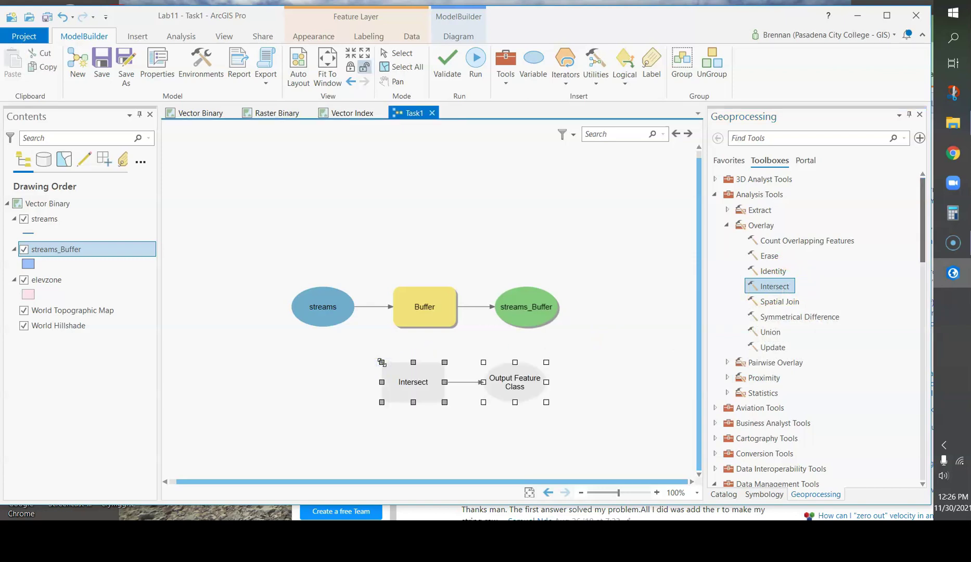
Step: Open the Intersect tool's parameters and choose the model variable streams_Buffer:2 and the elevzone layer as input features
right_click(427, 382)
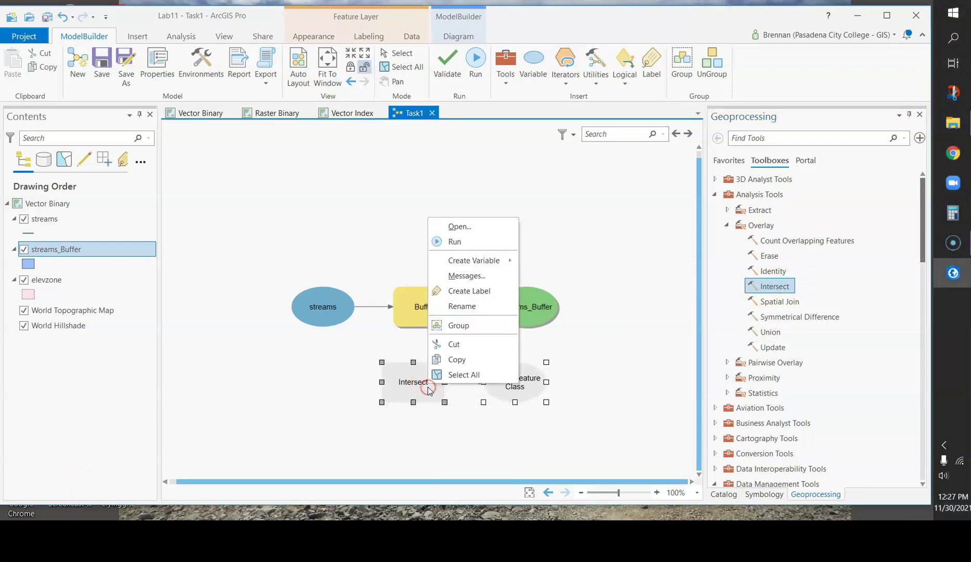
click(468, 227)
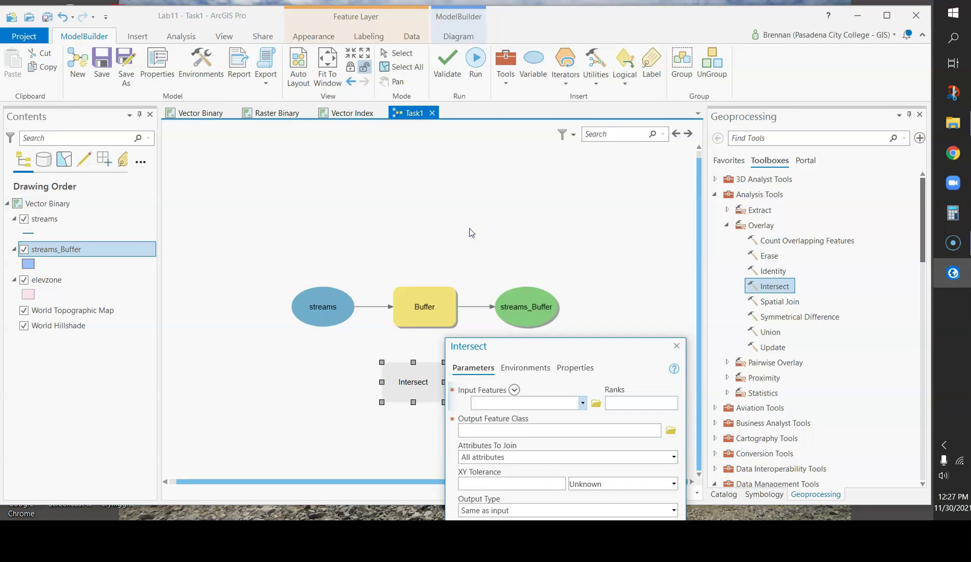
key(super+Up)
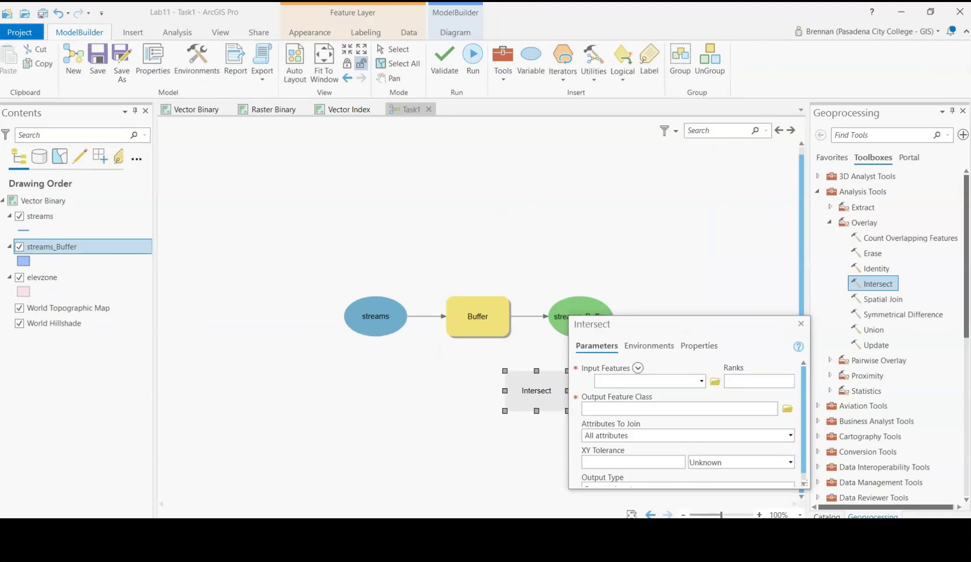
click(702, 382)
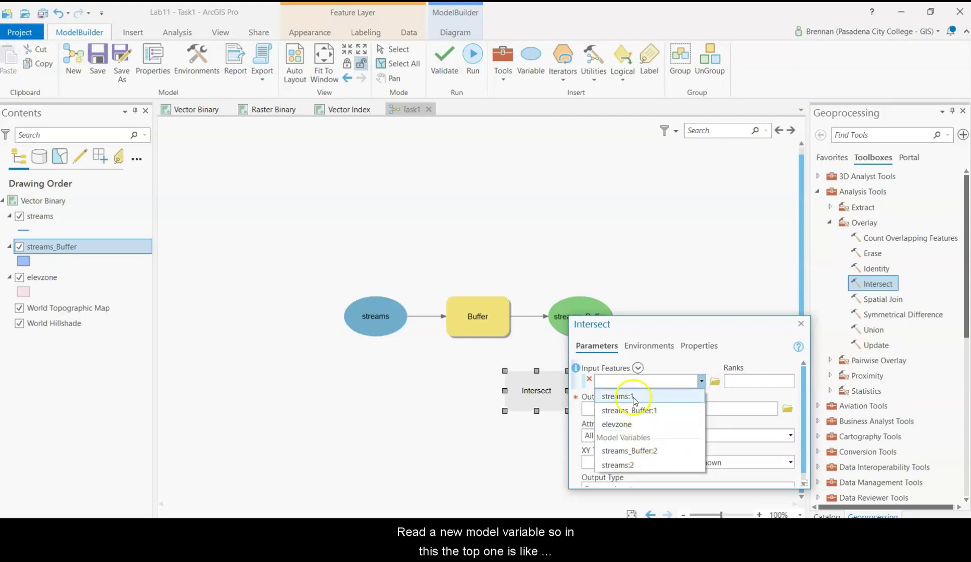
click(643, 453)
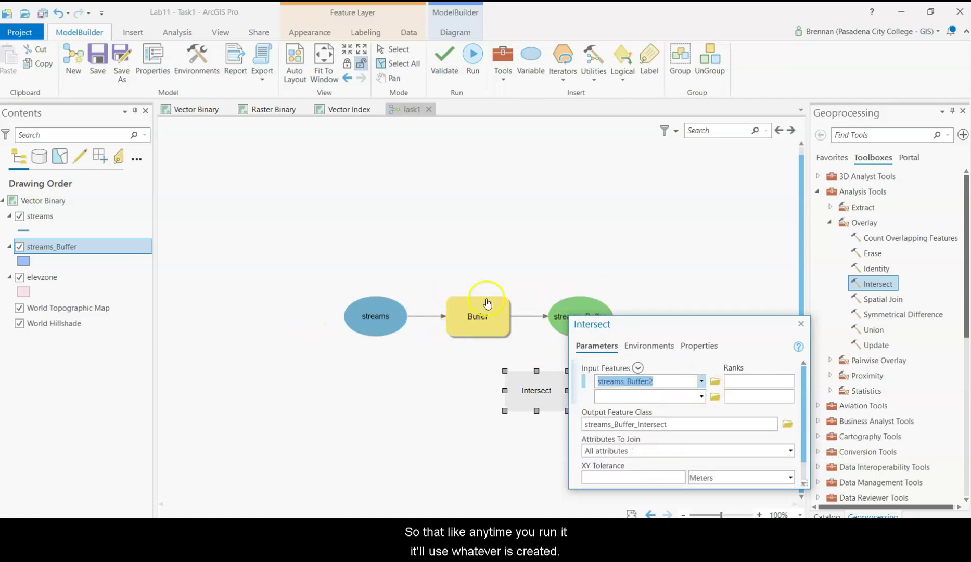
click(702, 398)
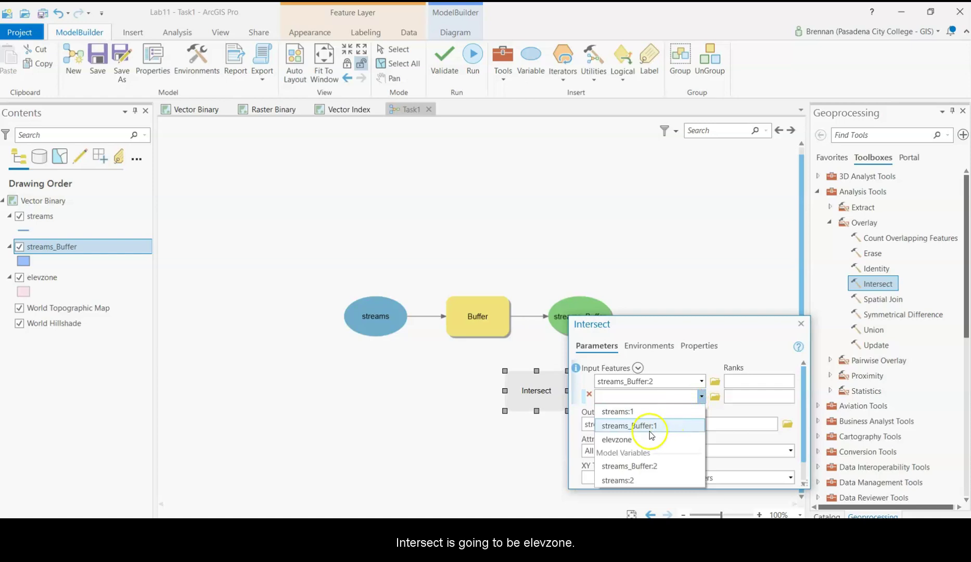
click(627, 440)
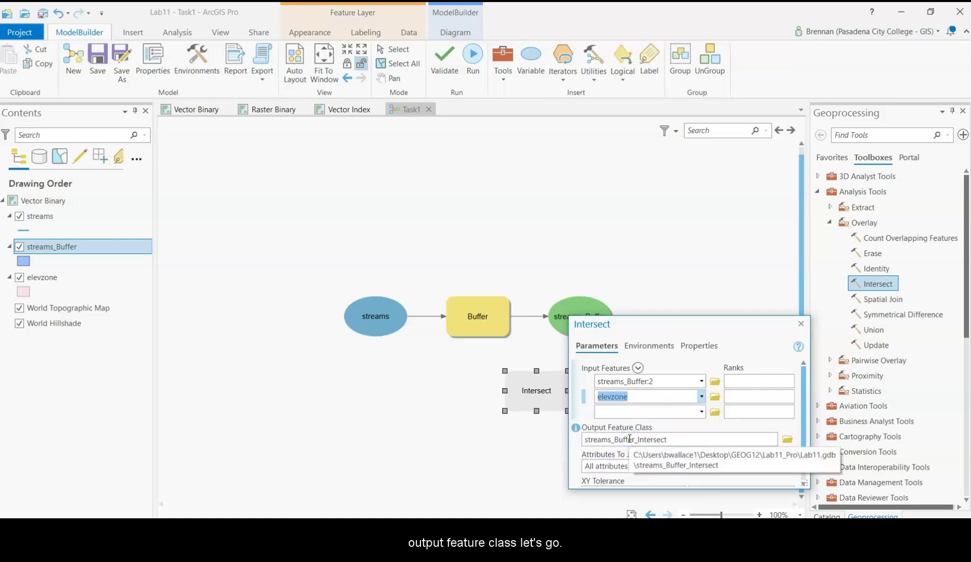
Step: Name the Intersect output feature class pothab in Lab11.gdb, keep joining all attributes, and accept the parameters
click(694, 442)
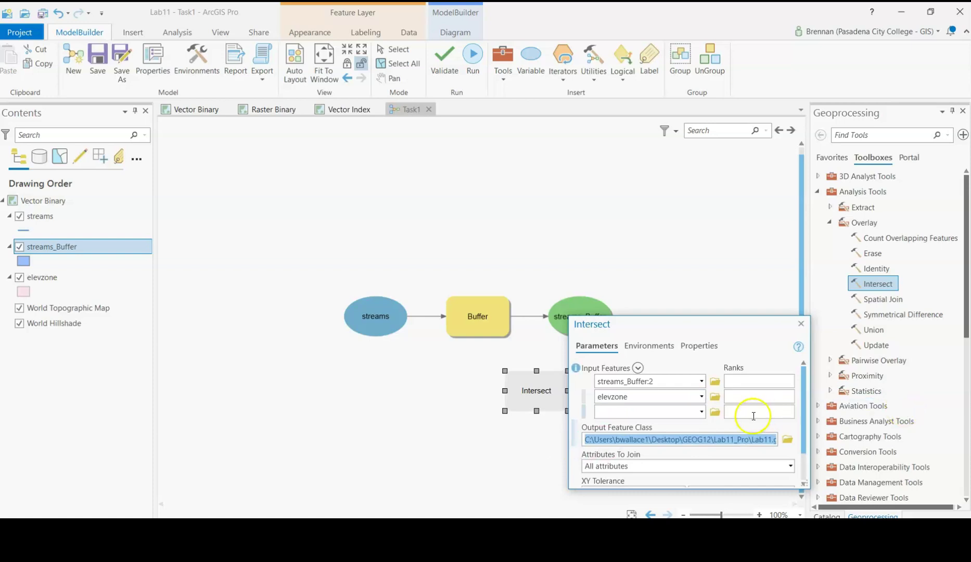
click(760, 440)
drag(760, 441, 680, 437)
text(pothab)
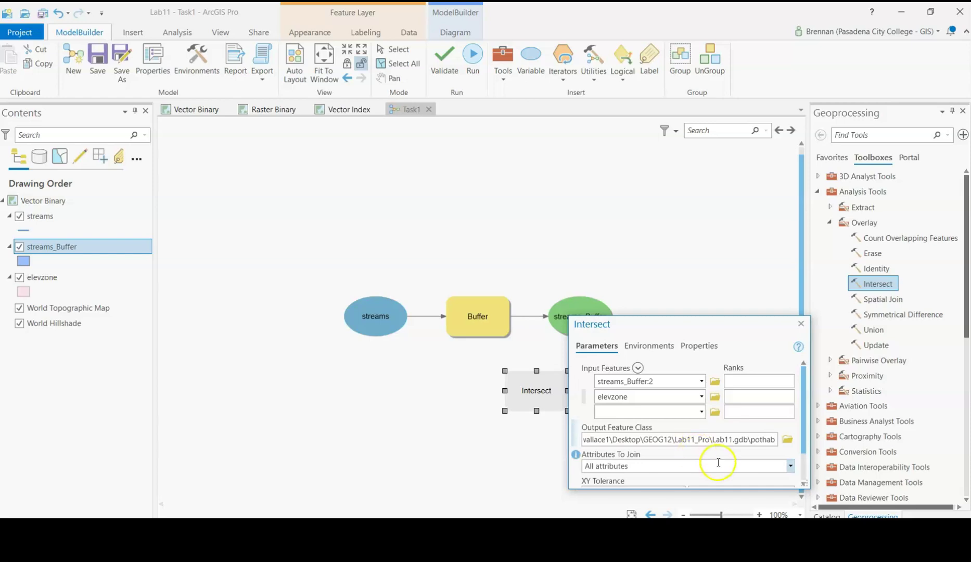
scroll(718, 462, down, 1)
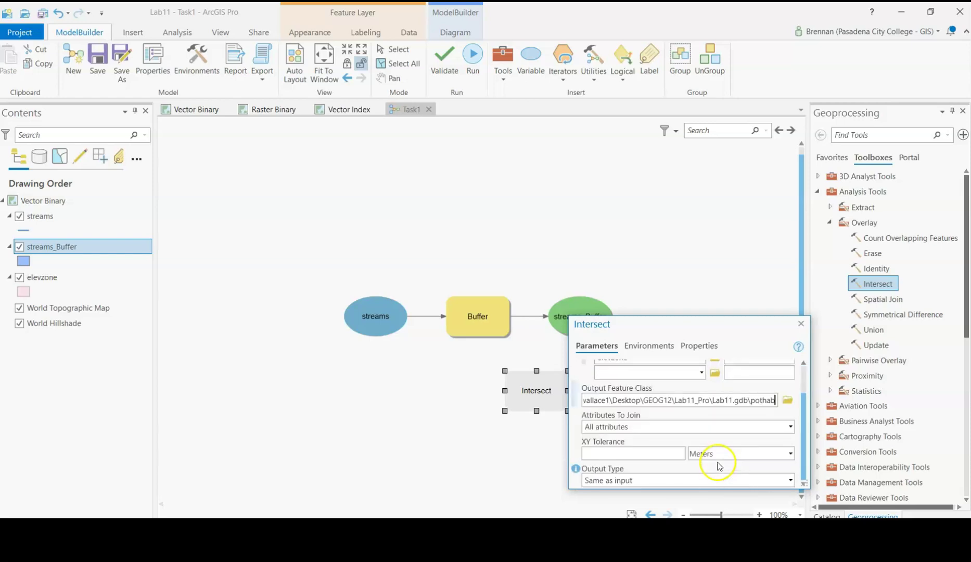
click(790, 427)
click(792, 427)
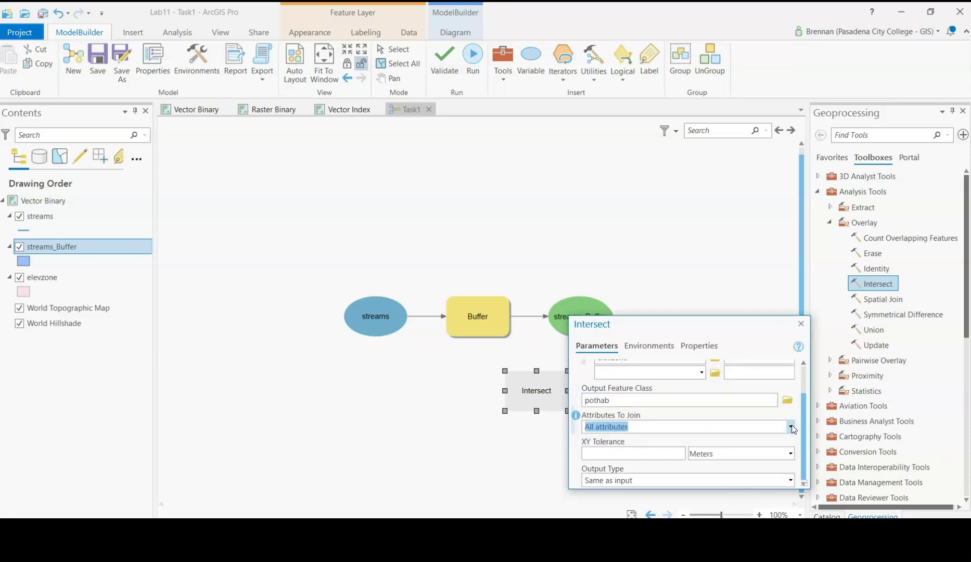
drag(773, 331, 754, 228)
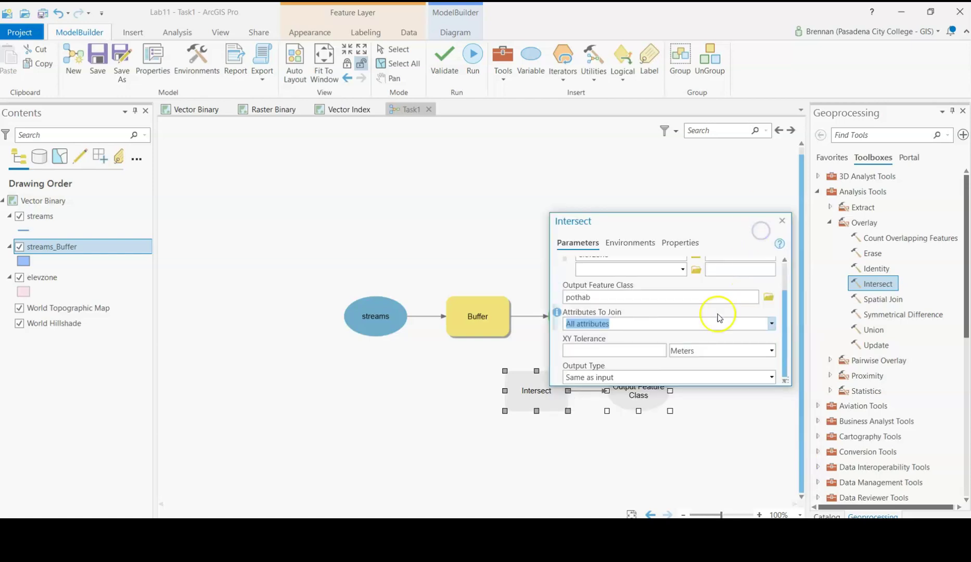
scroll(699, 396, up, 1)
drag(701, 436, 734, 462)
click(751, 447)
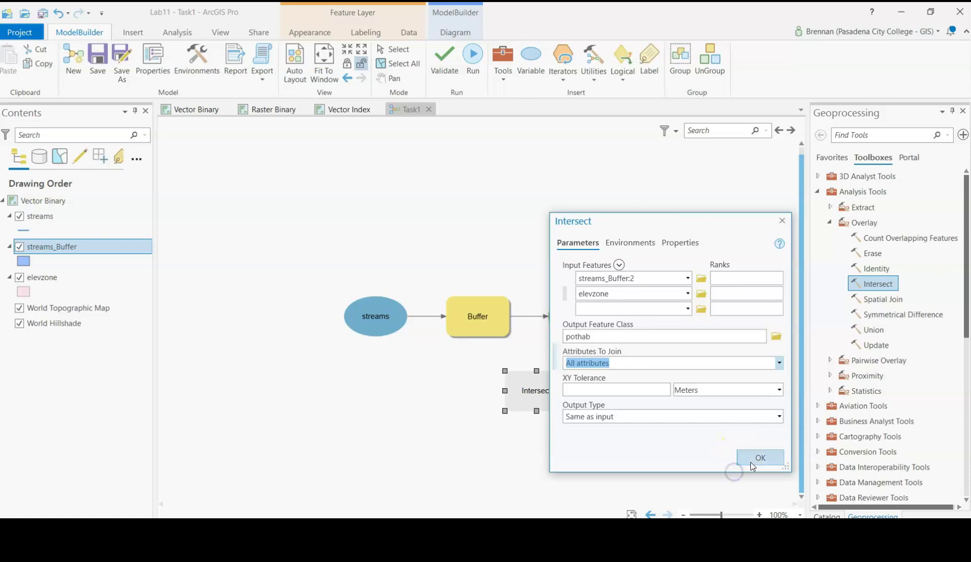
click(752, 461)
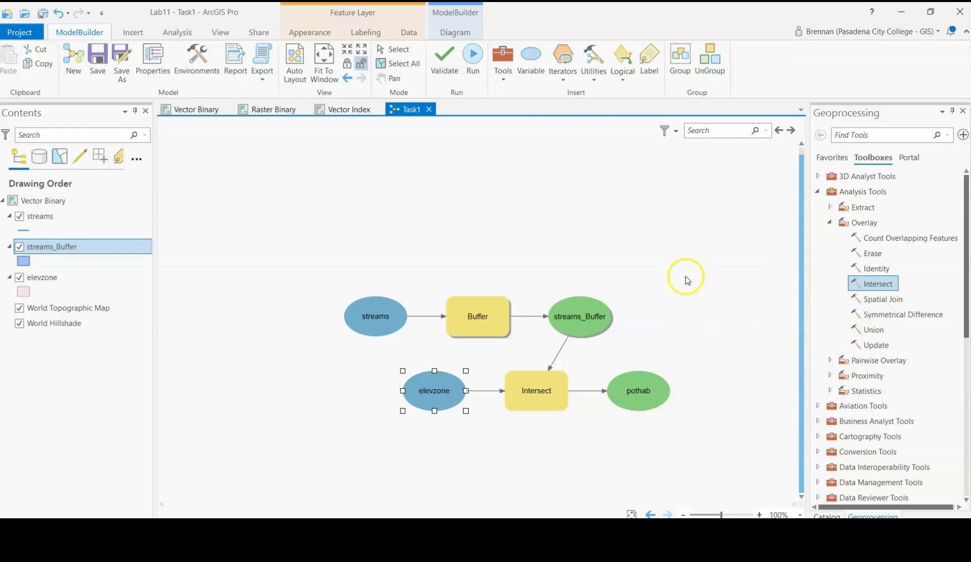
Step: Run the Intersect process, set its report to close on completion, and dismiss the report
click(530, 390)
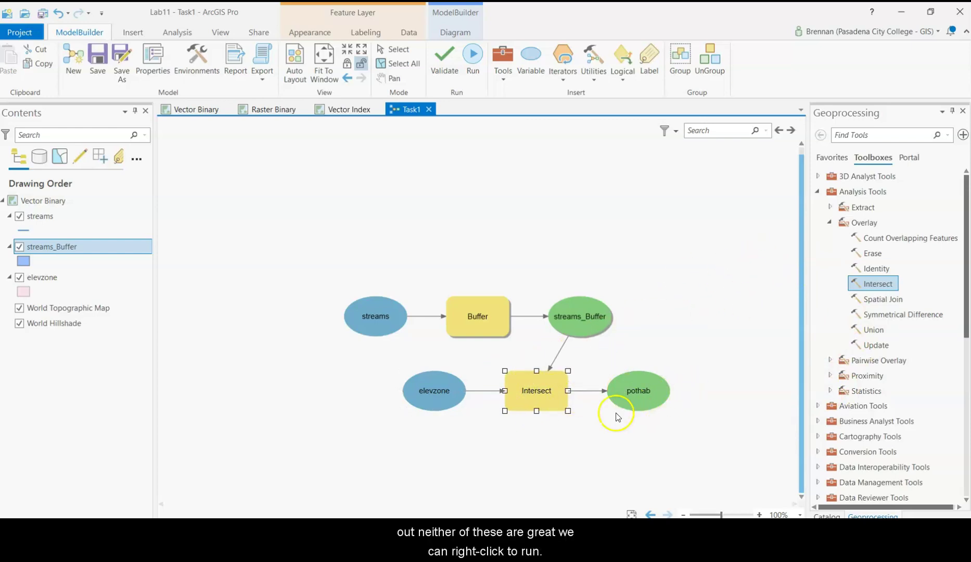
right_click(546, 383)
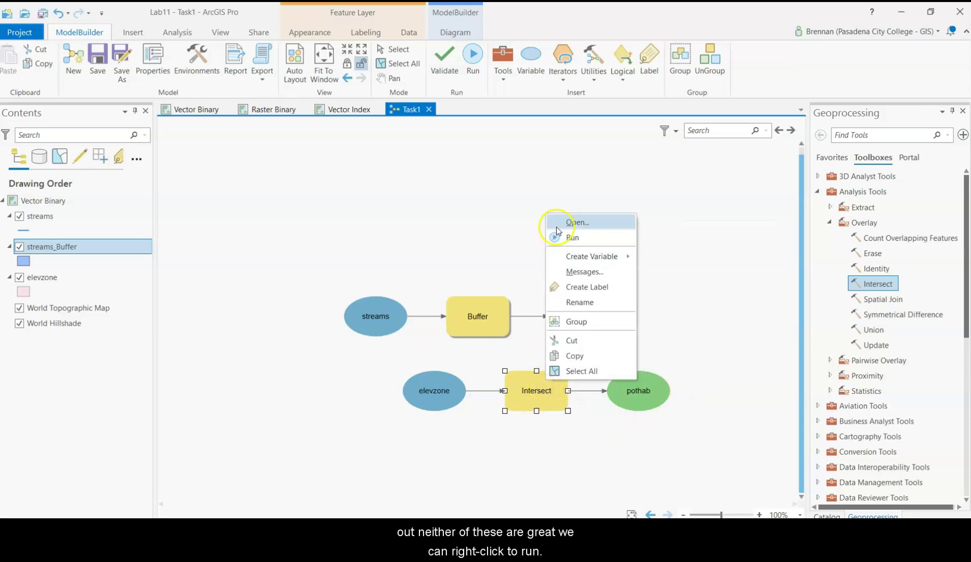
click(568, 237)
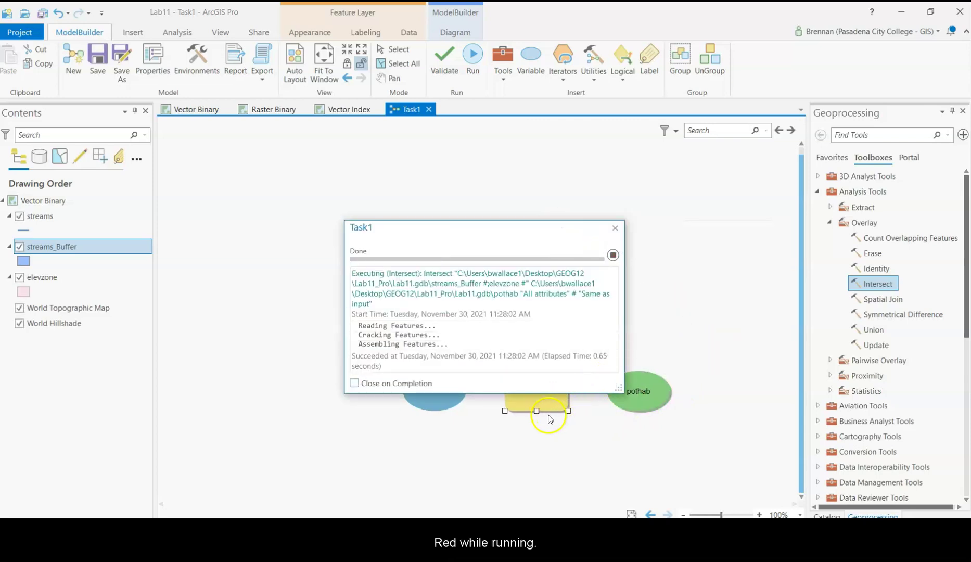
drag(528, 228, 535, 156)
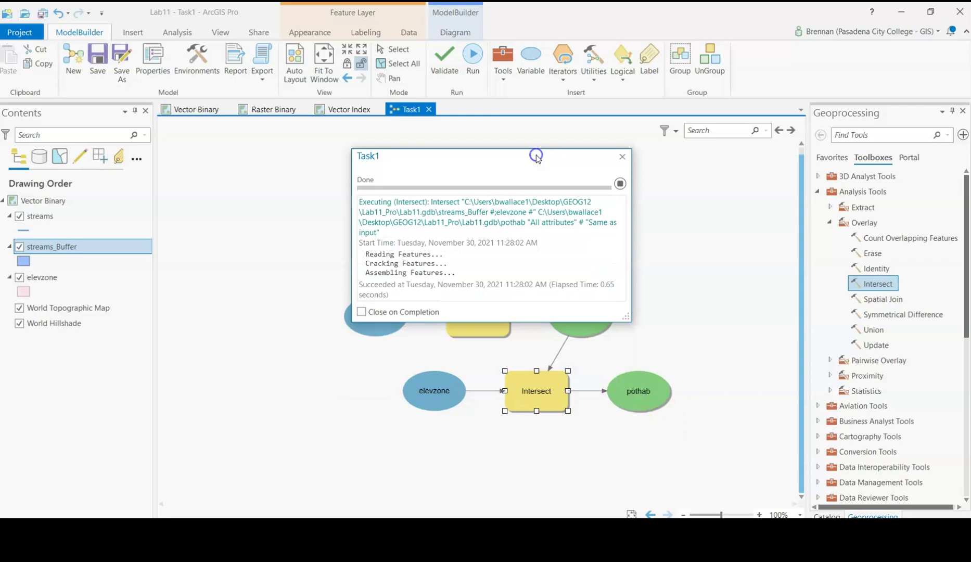
click(361, 312)
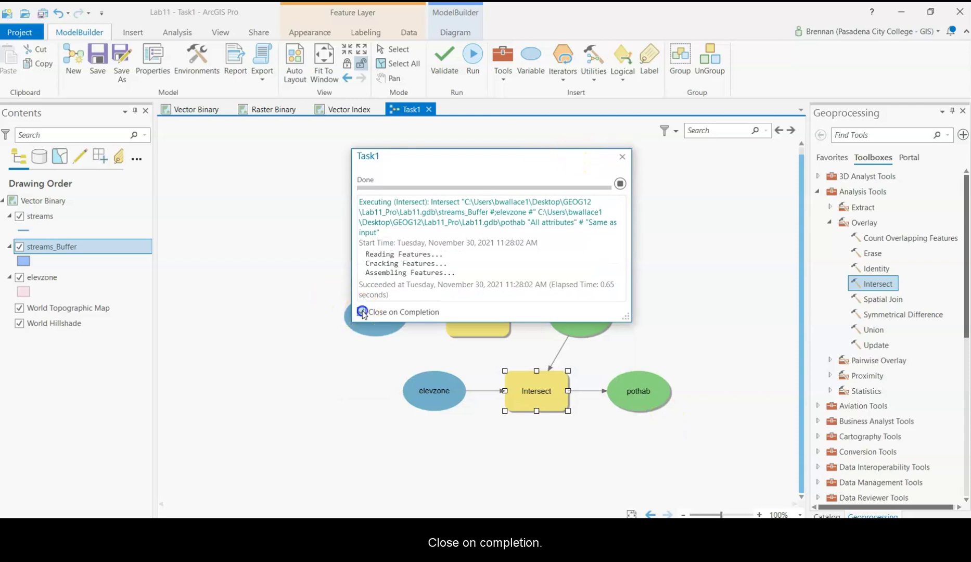
click(623, 157)
Step: Add the pothab output to the display and view it in the Vector Binary map
click(634, 394)
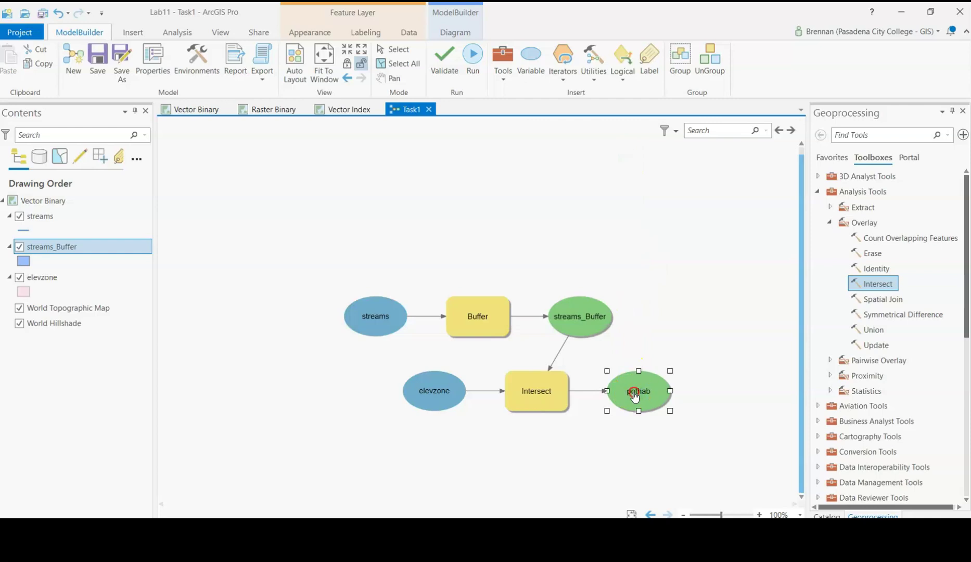
right_click(635, 396)
click(675, 283)
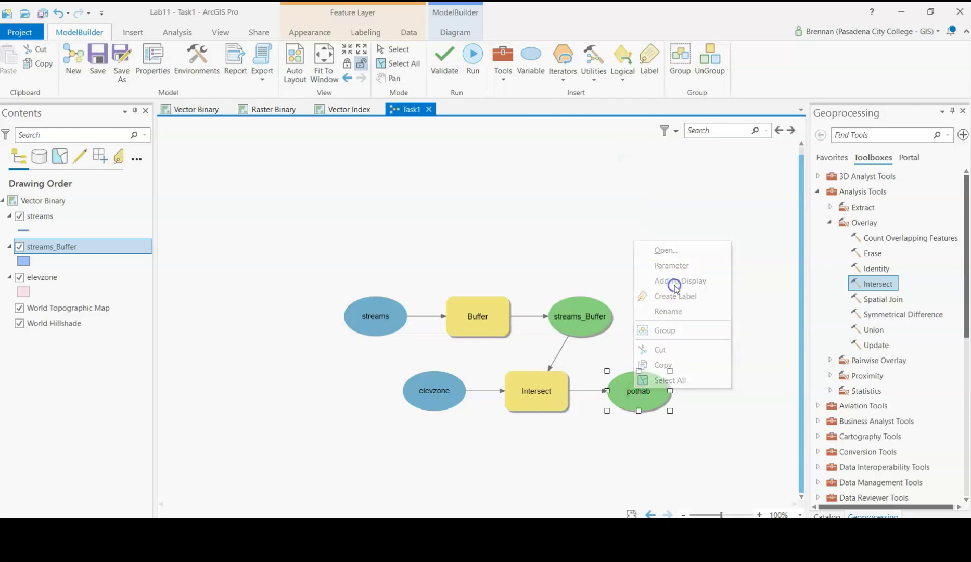
click(197, 111)
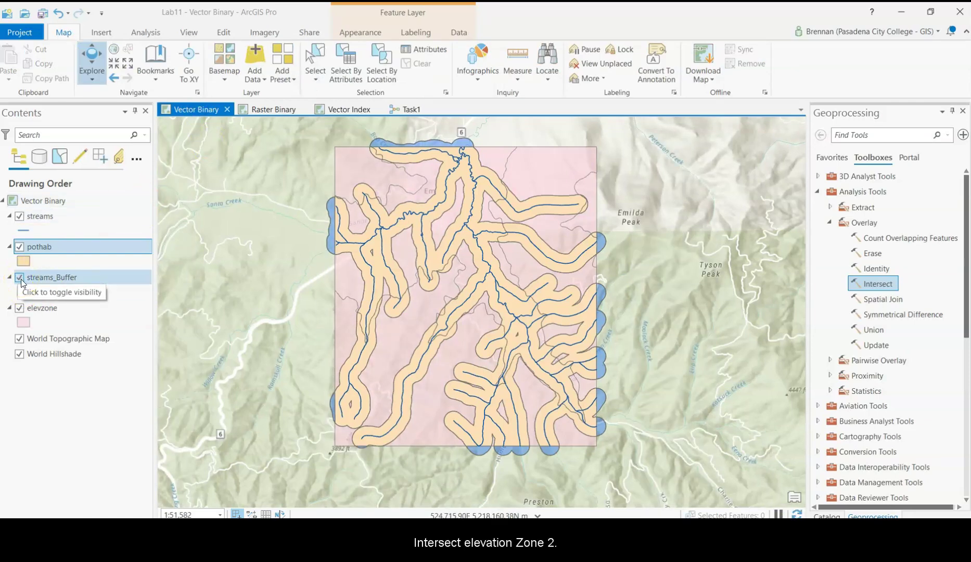
Step: Toggle the streams_Buffer layer's visibility to compare its extent with the pothab layer
mouse_move(22, 283)
mouse_down()
mouse_move(17, 217)
mouse_move(18, 280)
mouse_up()
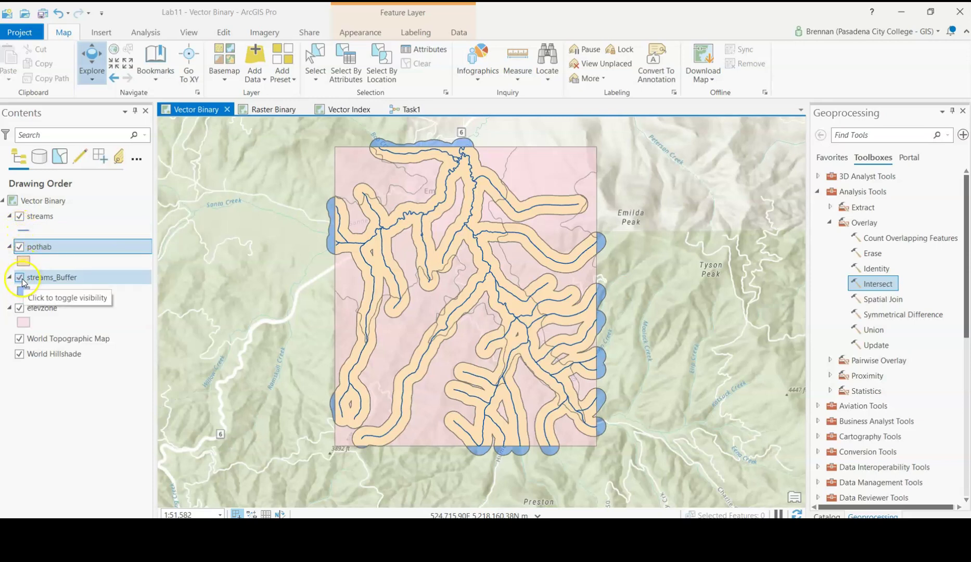
click(20, 278)
click(19, 278)
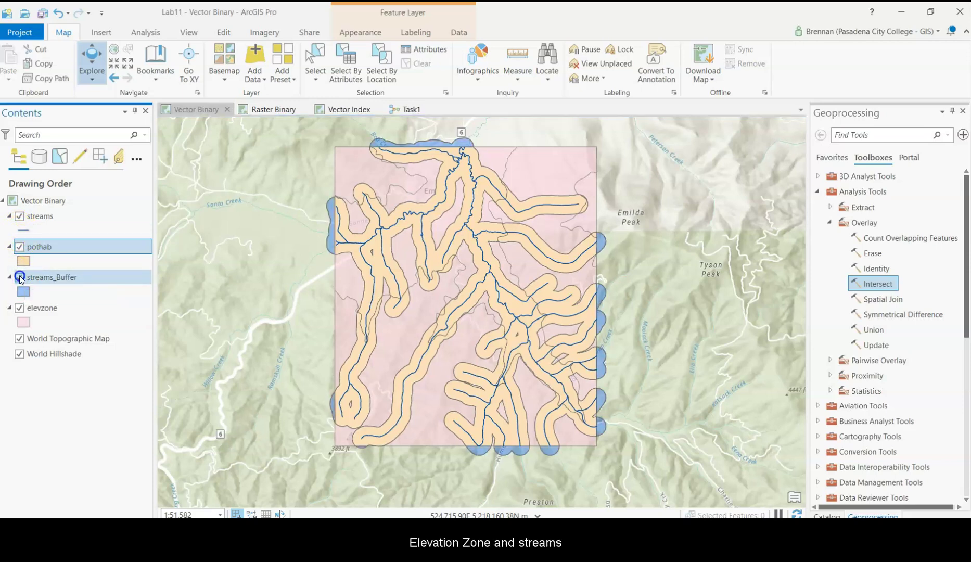
click(20, 277)
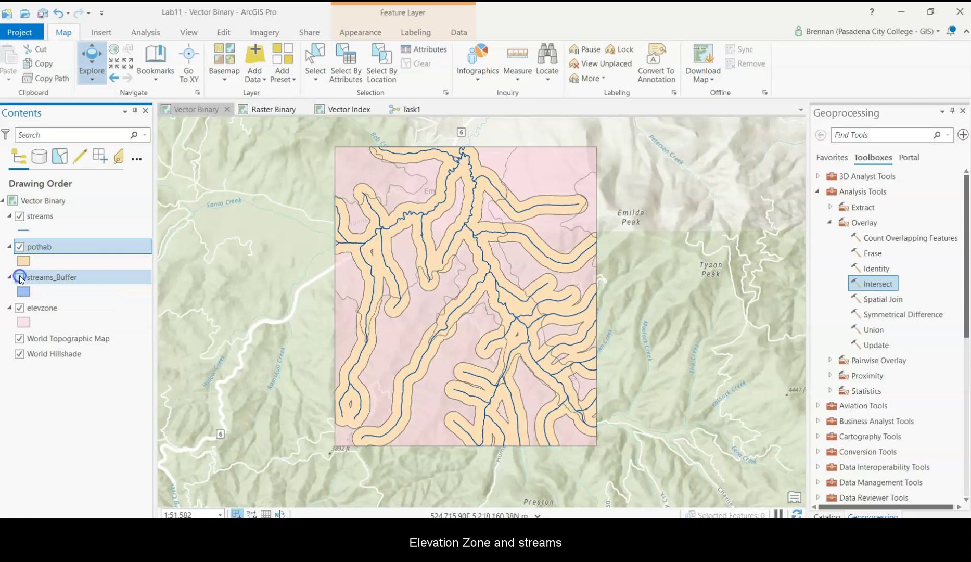
click(20, 278)
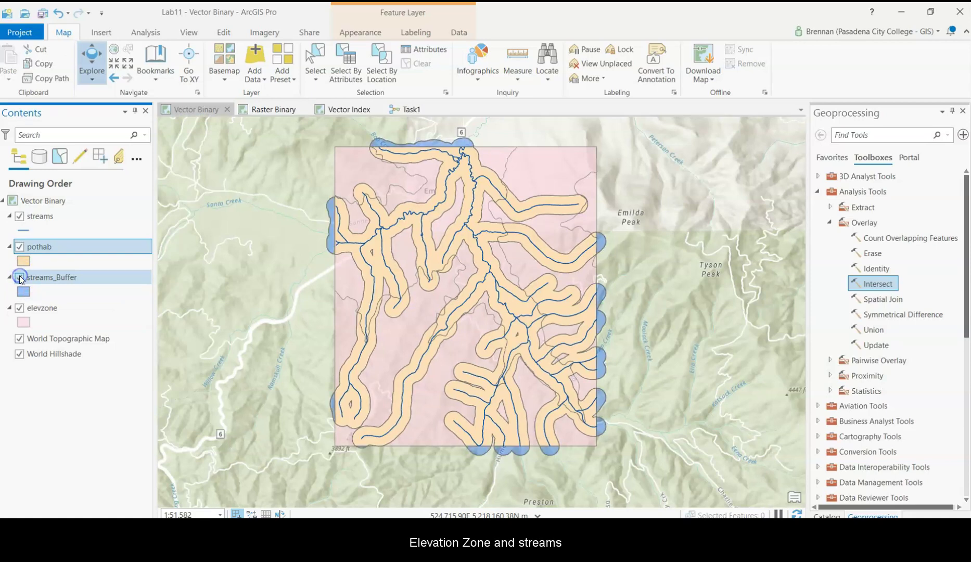
Step: Close the Split By Attributes parameters and delete that process from the Task1 model
click(411, 109)
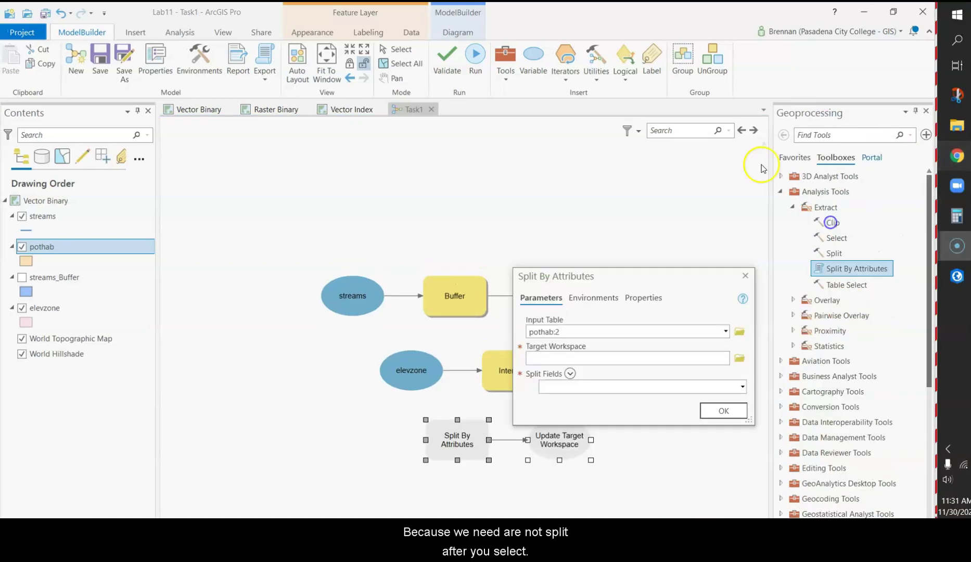
click(745, 276)
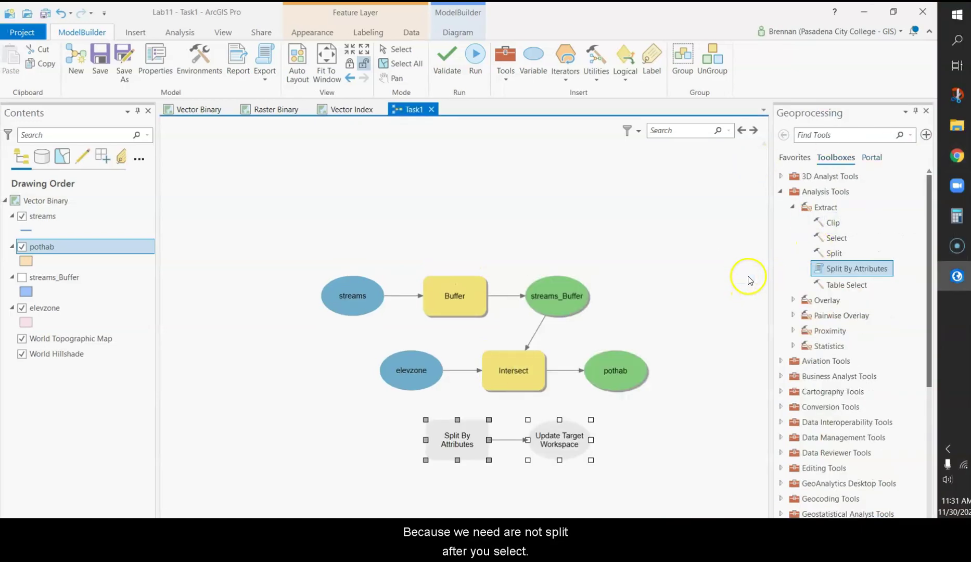
click(831, 238)
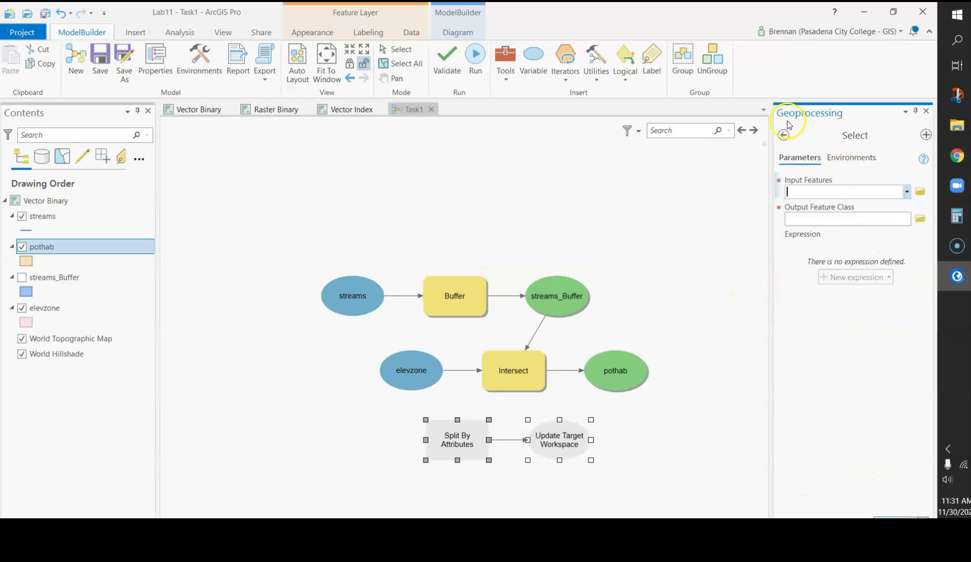
click(784, 133)
click(481, 438)
key(Delete)
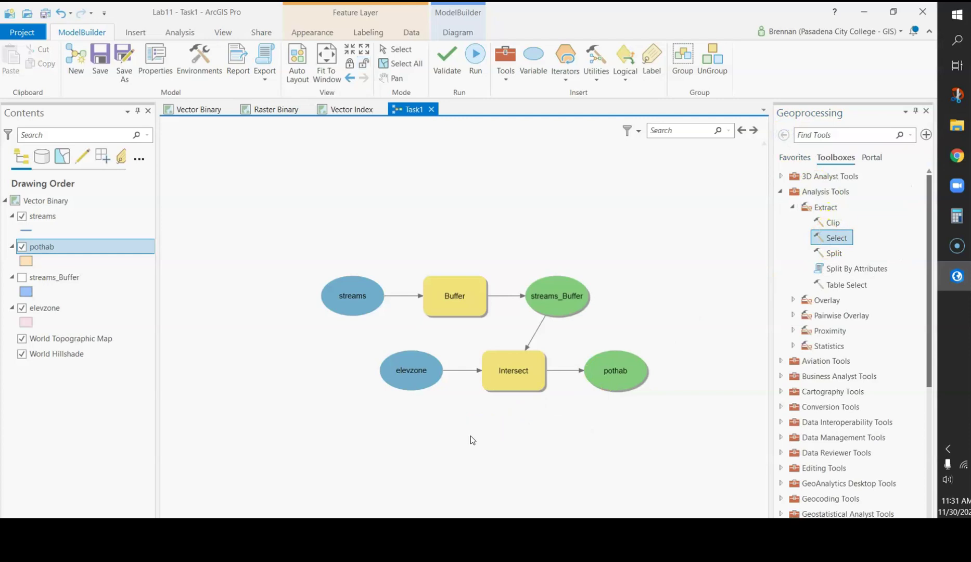
Step: Add the Select tool to the Task1 model below Intersect and set its input features to pothab:2
drag(838, 237, 448, 424)
right_click(471, 440)
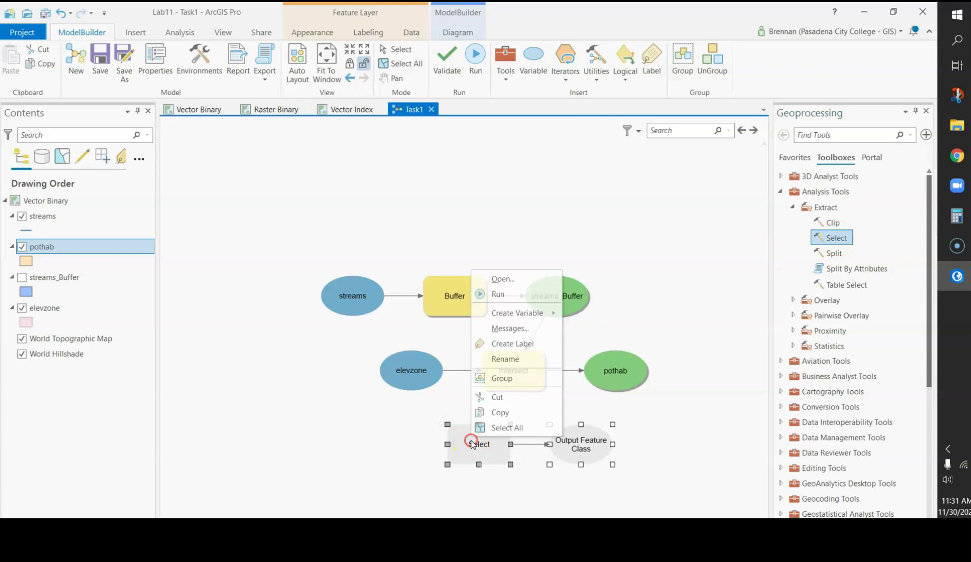
click(515, 280)
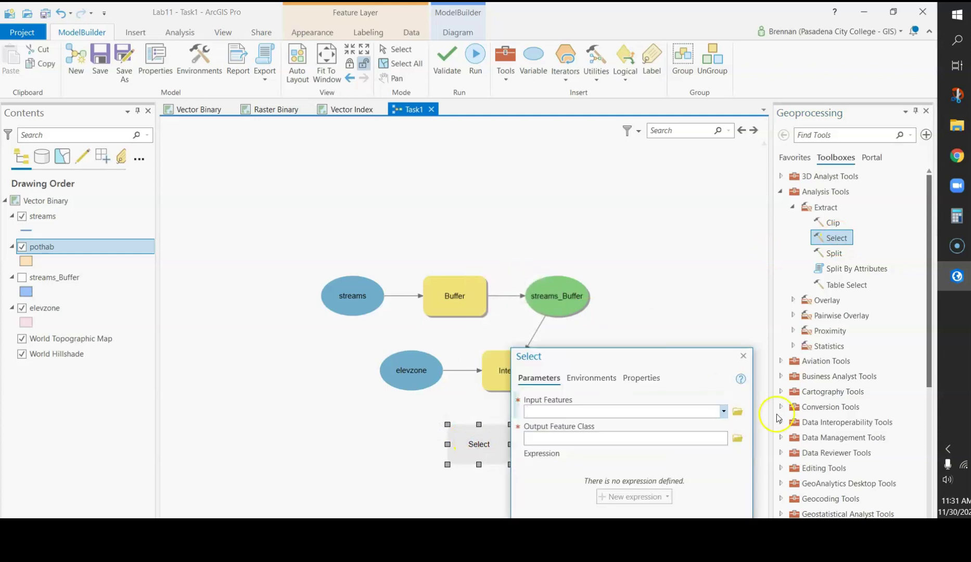
click(724, 412)
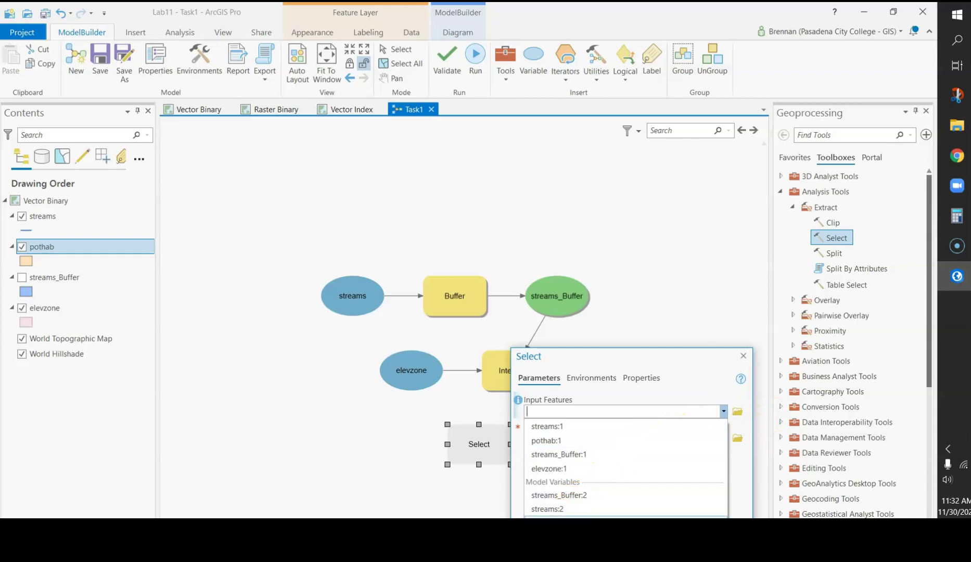
click(573, 513)
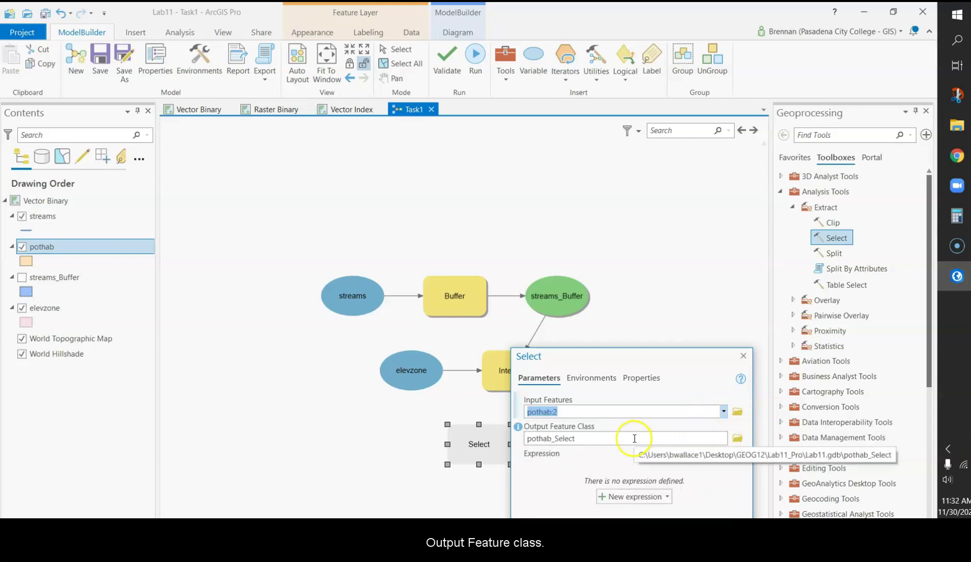
Step: Name the Select tool's output feature class final in Lab11.gdb
drag(661, 358, 660, 285)
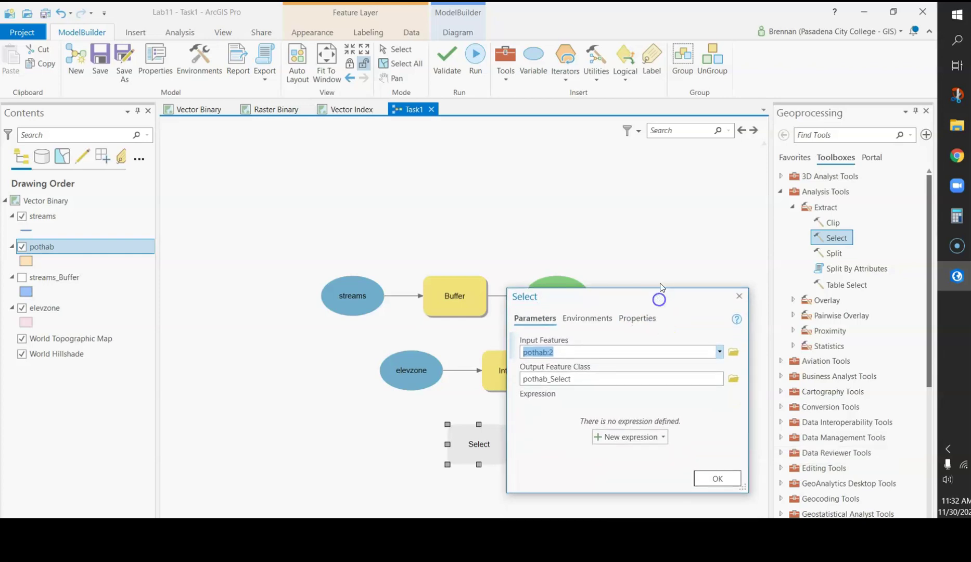
click(581, 377)
drag(583, 378, 642, 369)
click(687, 373)
key(End)
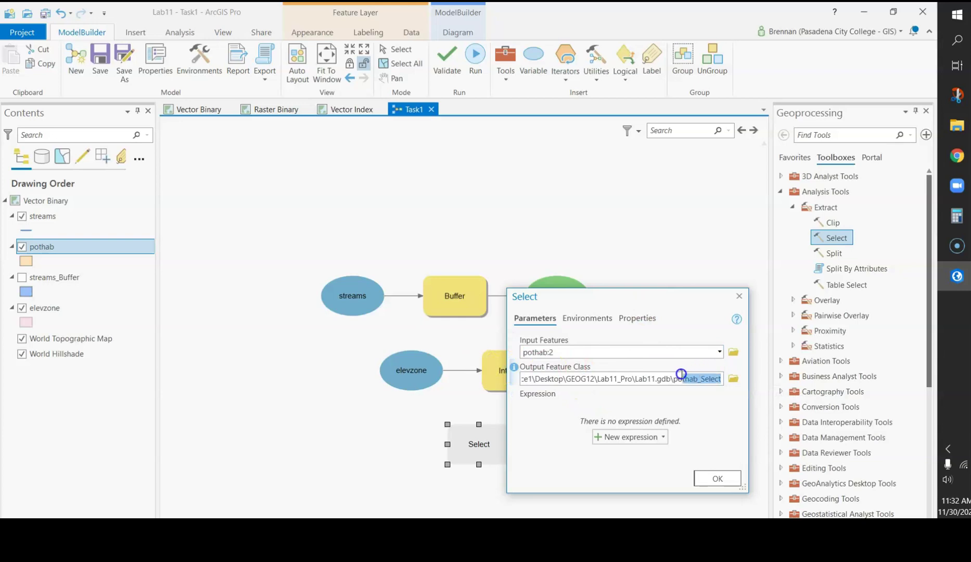
text(final)
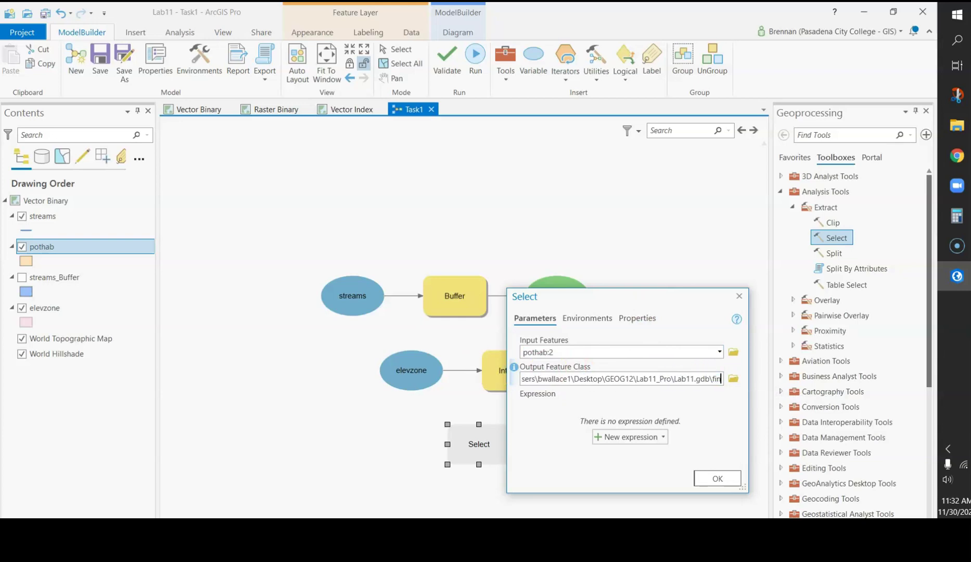
Step: Define the Select expression as ZONE is equal to 2 and accept the tool parameters
click(613, 439)
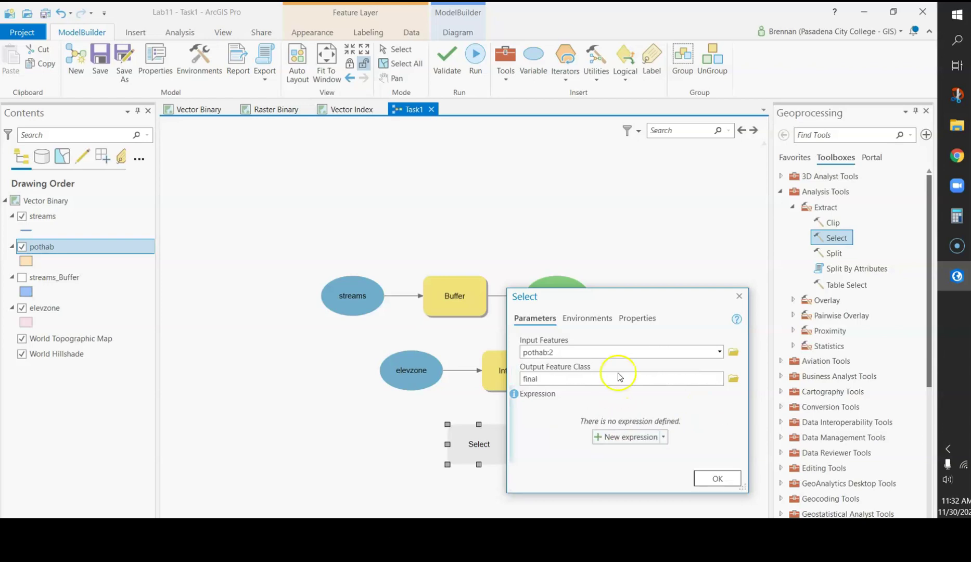
drag(641, 297, 619, 183)
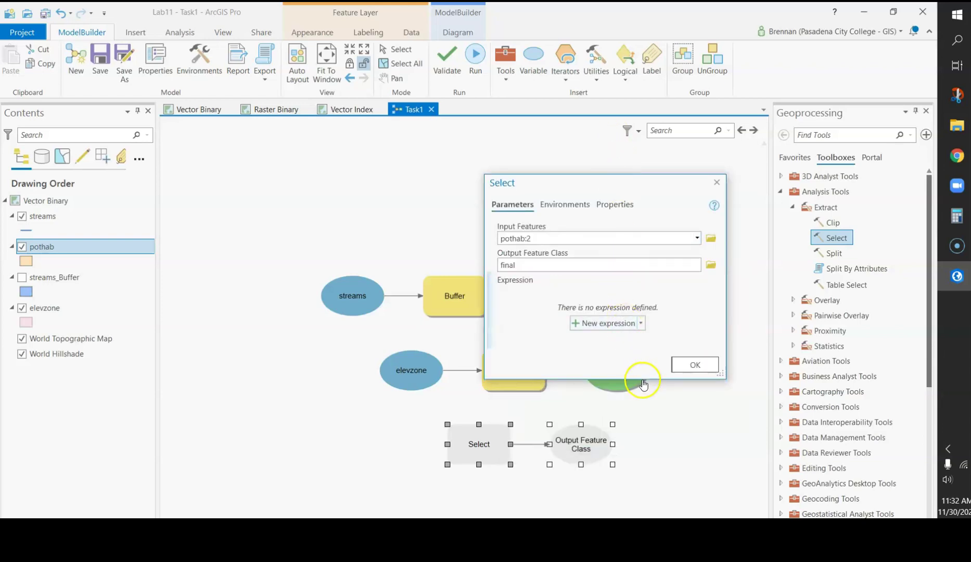
drag(642, 376, 619, 514)
click(602, 323)
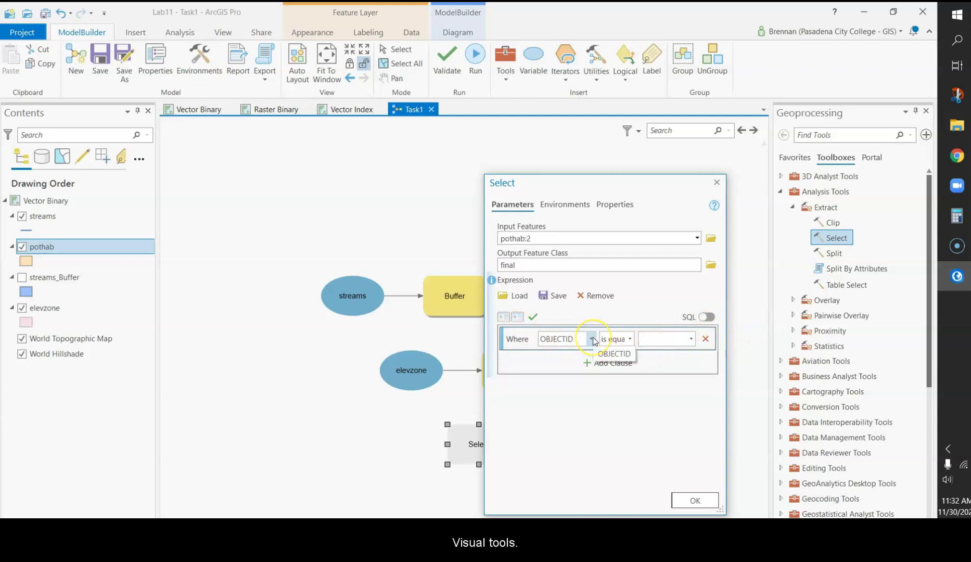
click(593, 339)
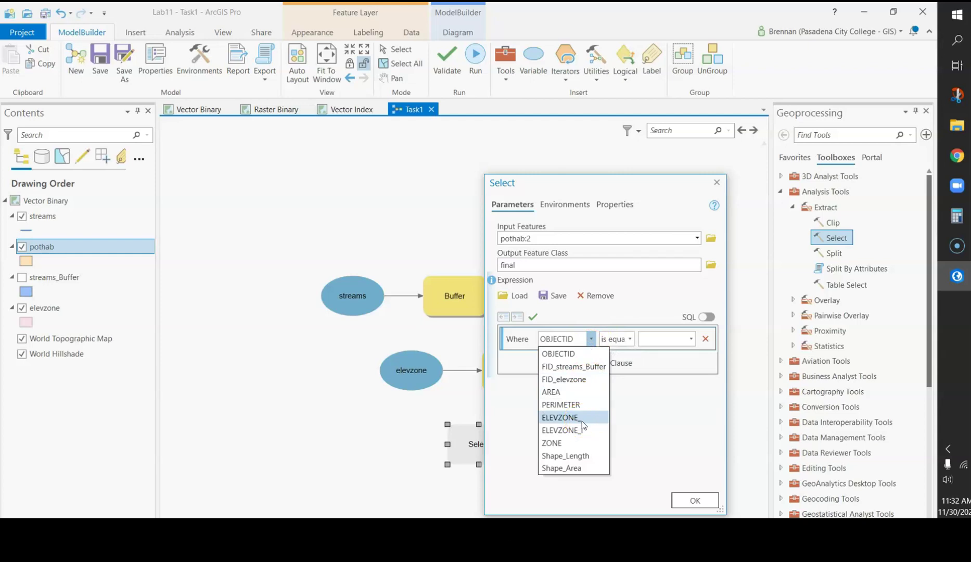
click(572, 443)
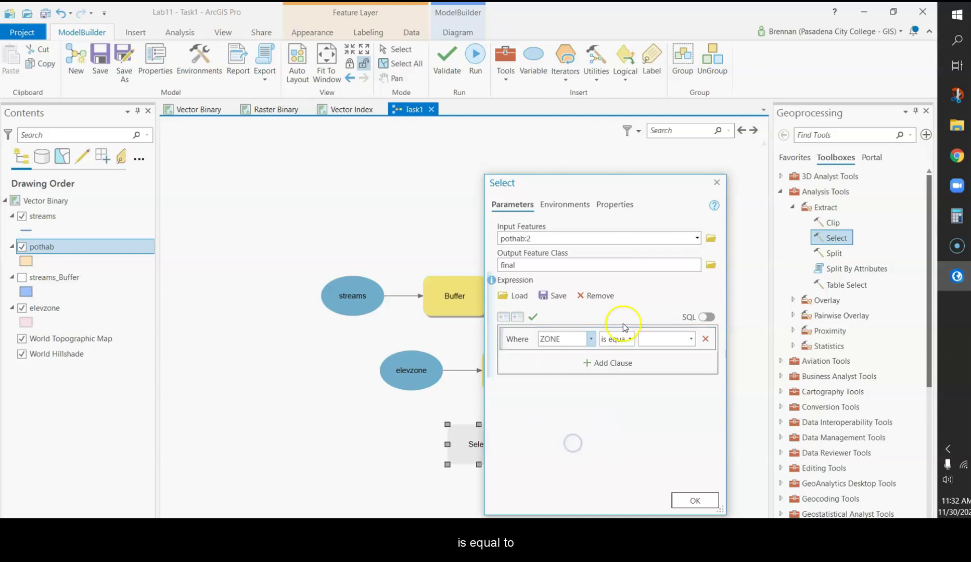
click(676, 343)
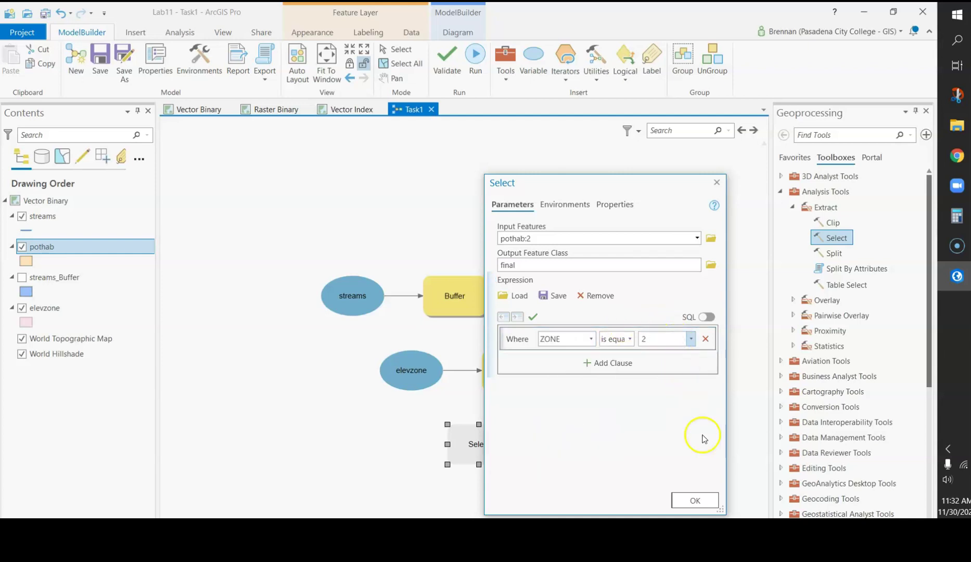
click(692, 500)
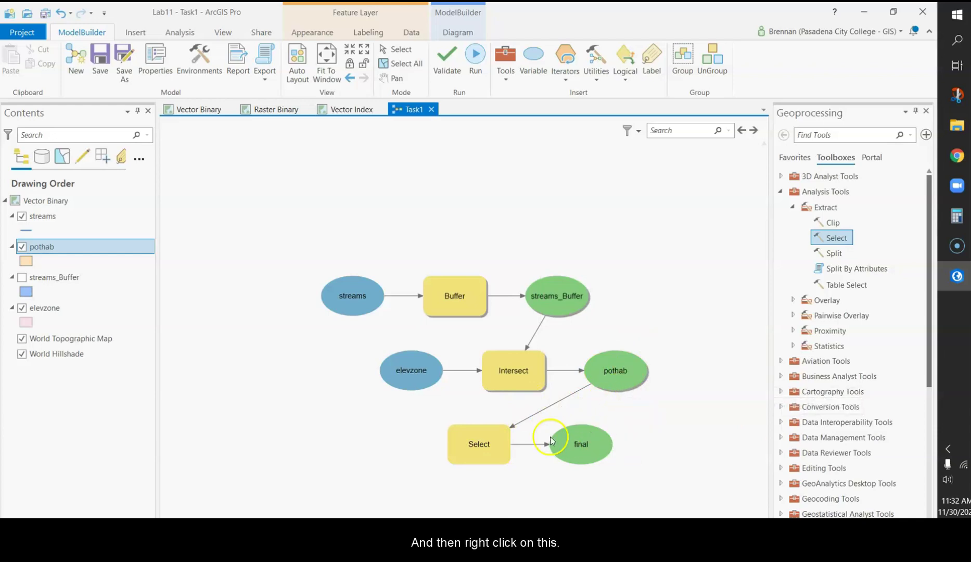
Step: Run the Select process and add its final output to the display
right_click(486, 444)
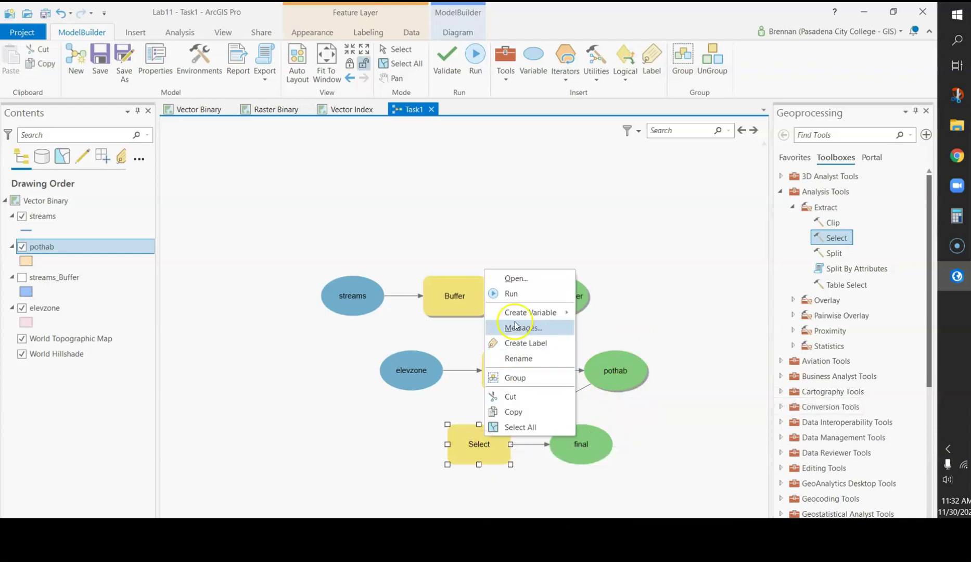
click(530, 294)
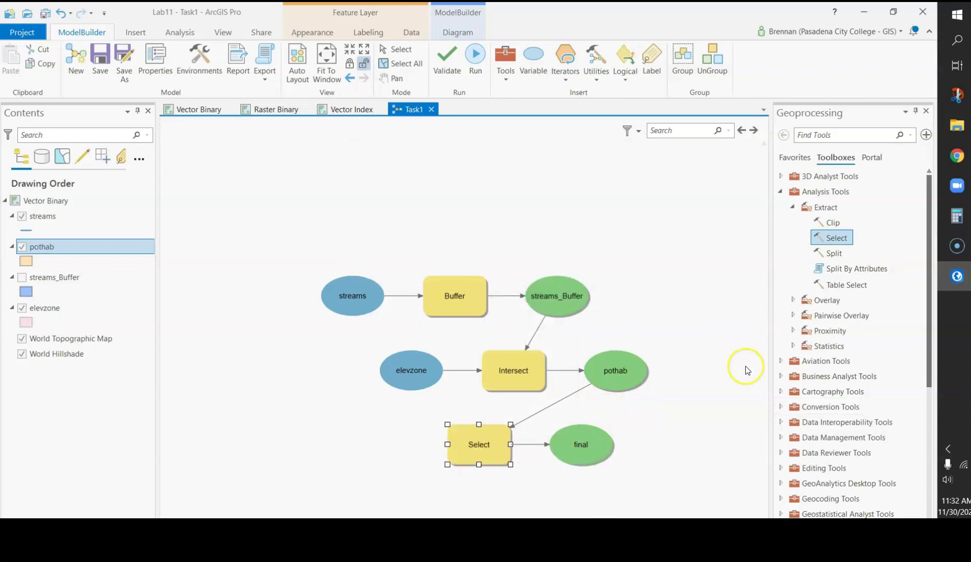
right_click(579, 444)
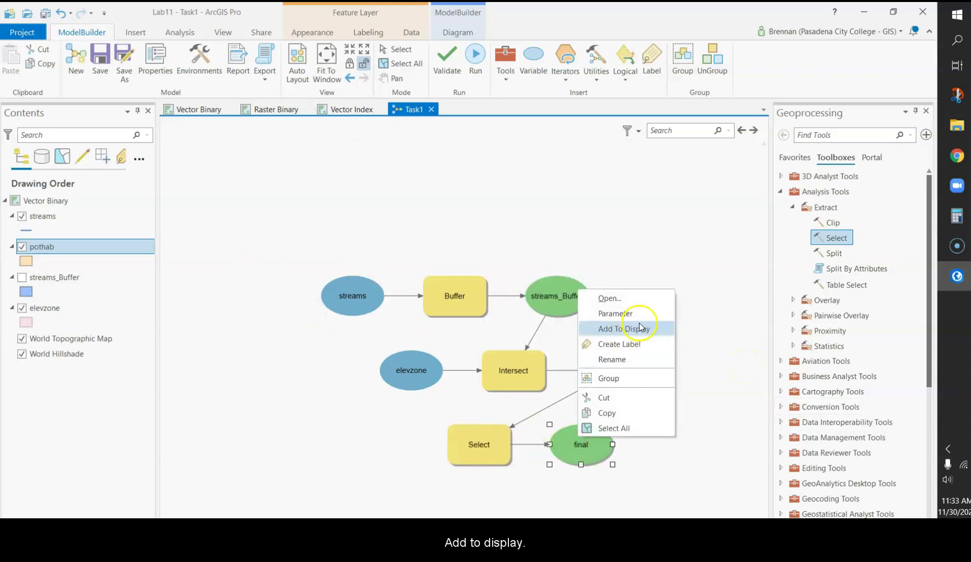
click(640, 328)
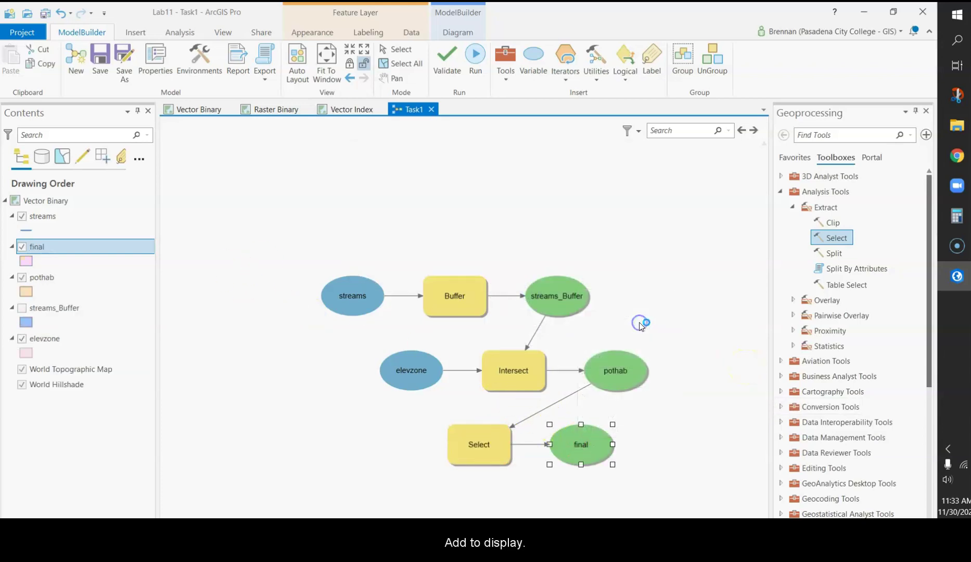
Step: View the final layer in the Vector Binary map with the pothab and elevzone layers turned off
click(181, 111)
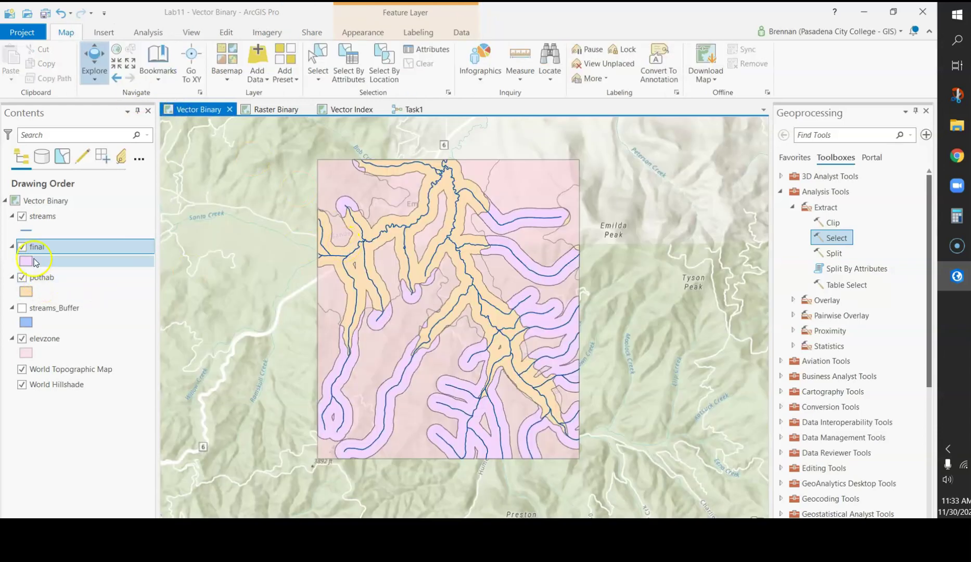
click(22, 277)
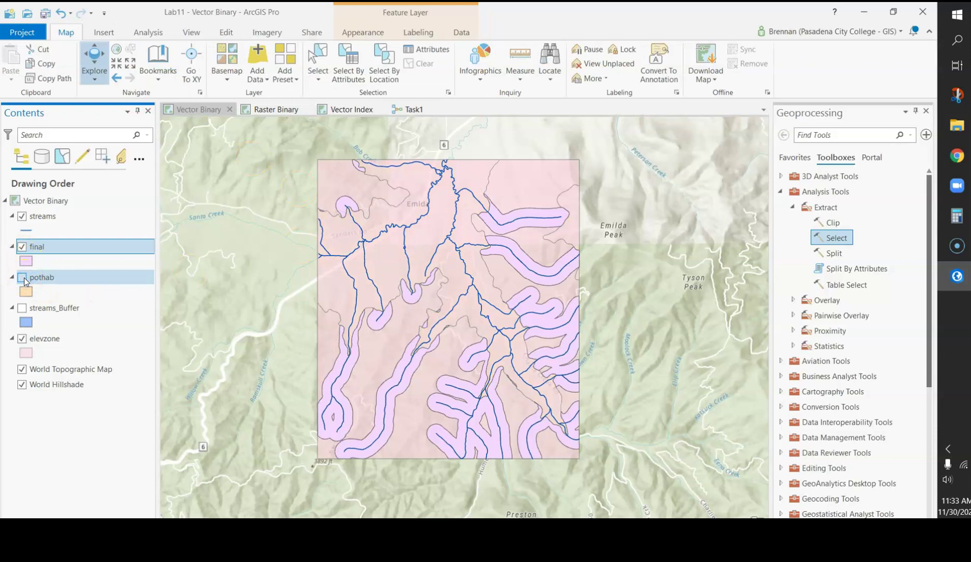
click(238, 336)
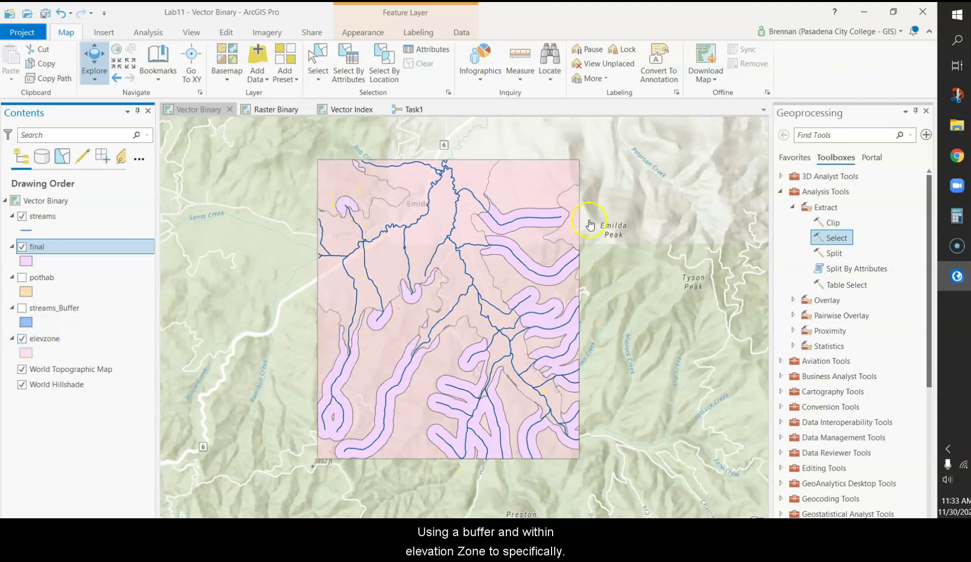
click(22, 338)
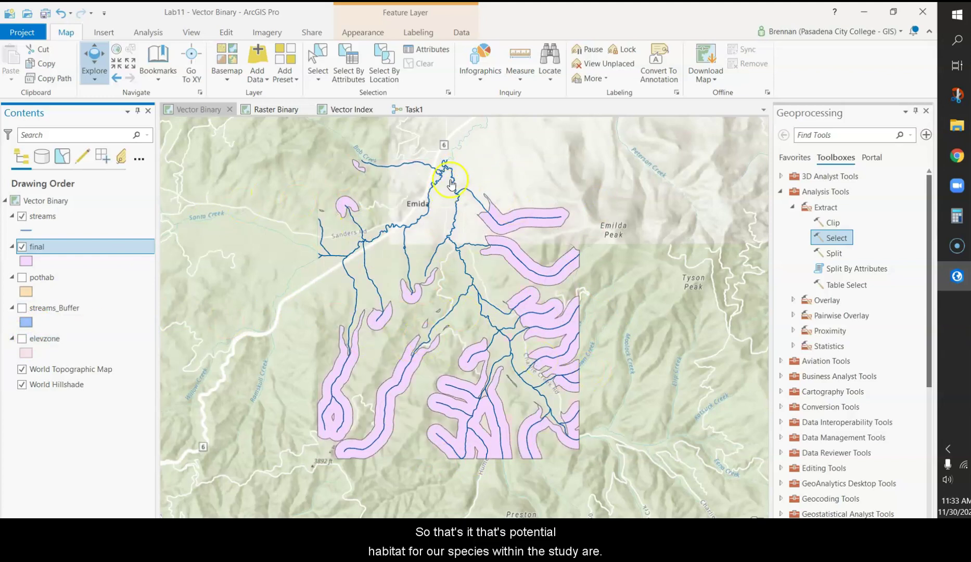
Step: Save the Task1 model and arrange its diagram with Auto Layout
click(400, 109)
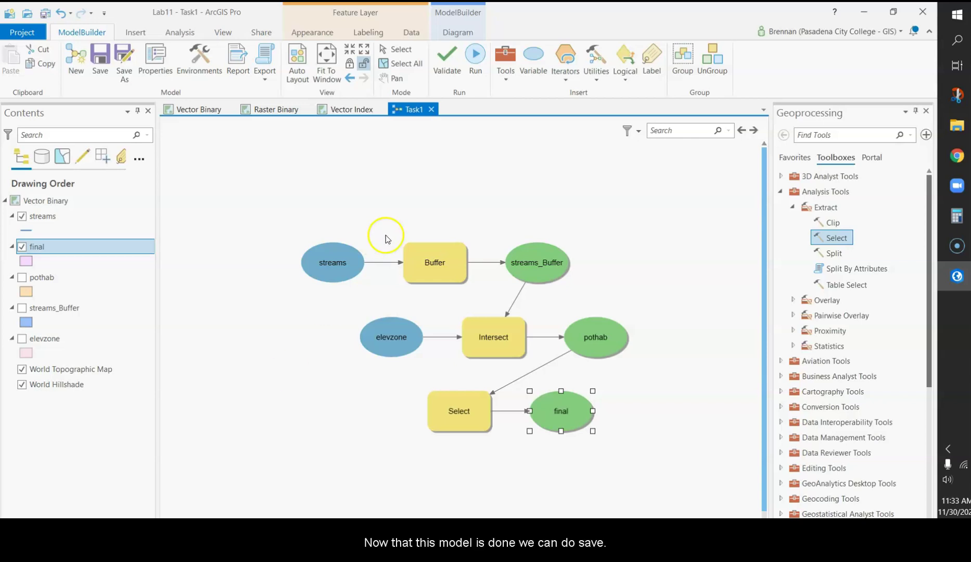
click(100, 57)
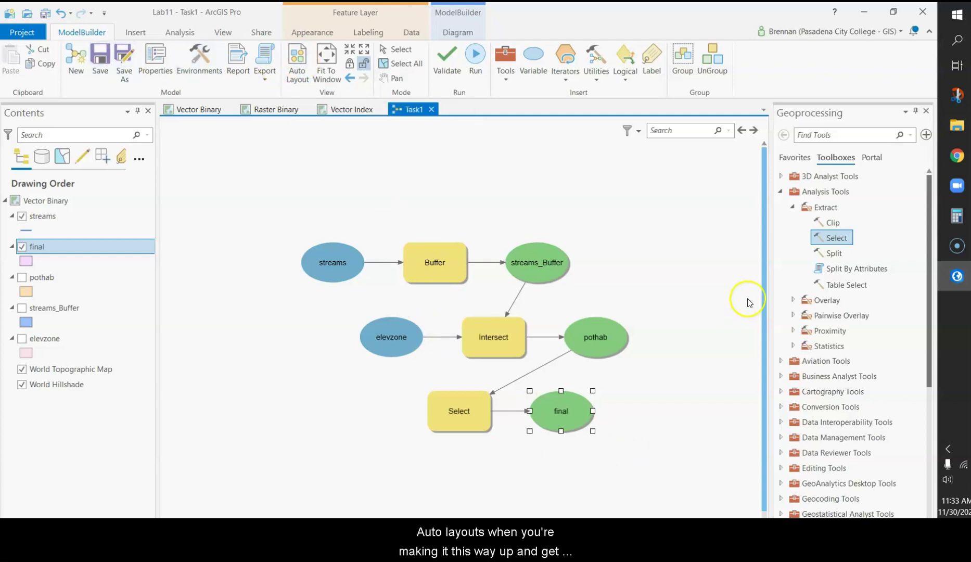
click(301, 62)
click(270, 298)
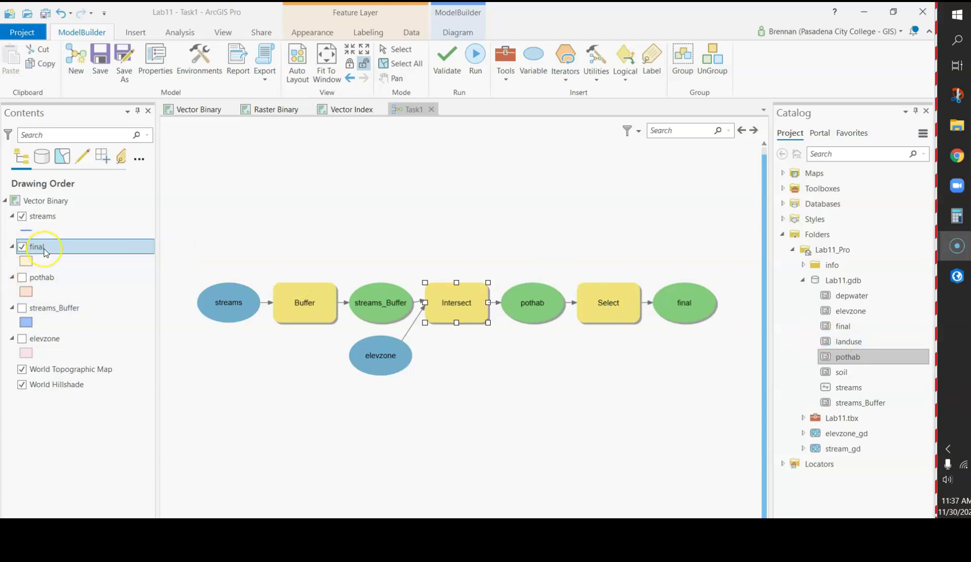
Step: Remove the final, pothab and streams_Buffer layers from the Vector Binary map
ctrl+click(49, 278)
ctrl+click(58, 309)
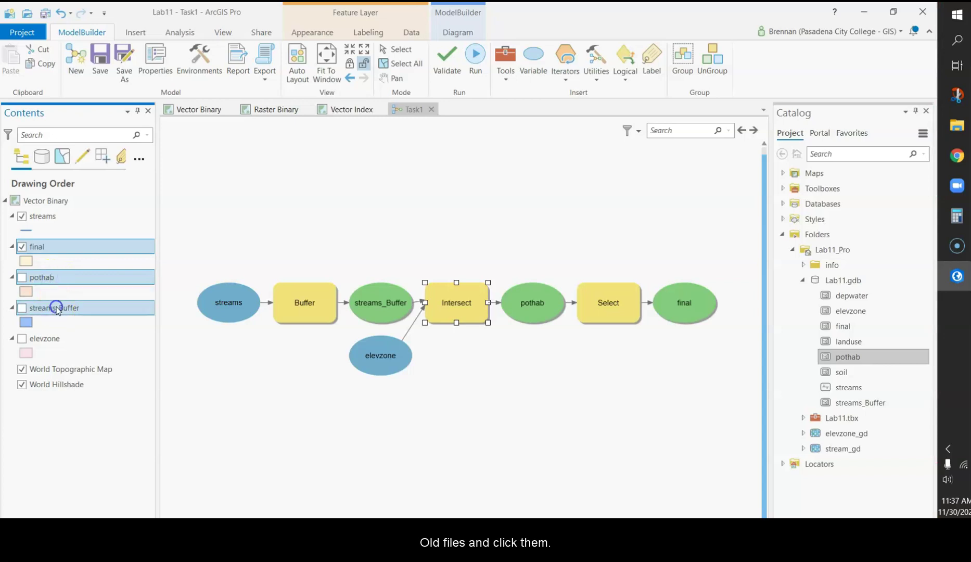
right_click(57, 309)
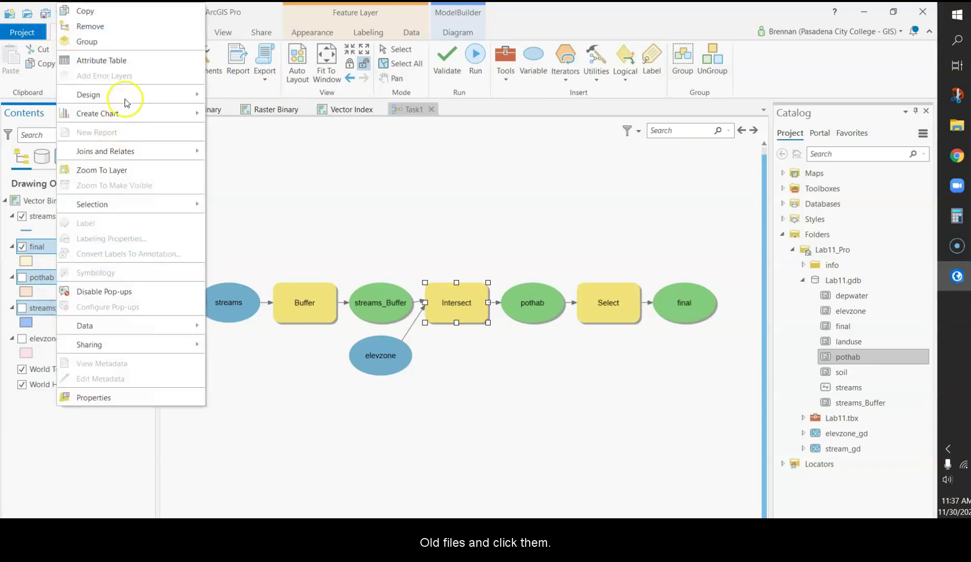
click(103, 28)
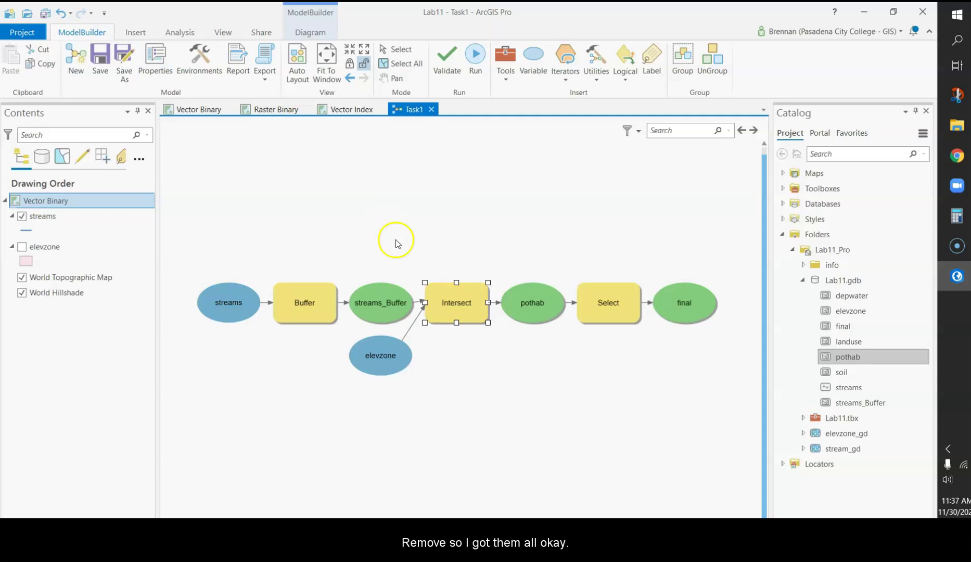
Step: Permanently delete the final, pothab and streams_Buffer feature classes from Lab11.gdb
click(838, 356)
click(852, 327)
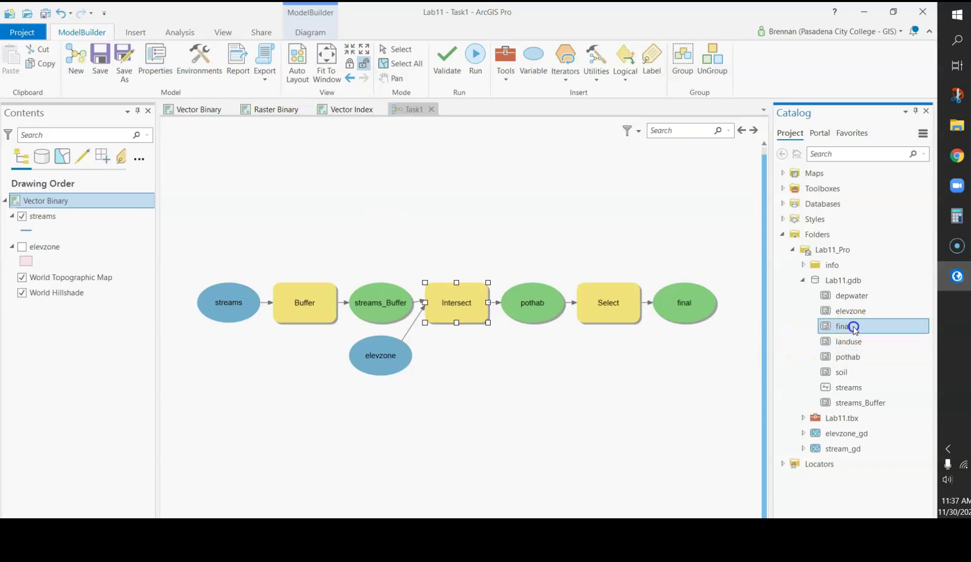
ctrl+click(858, 341)
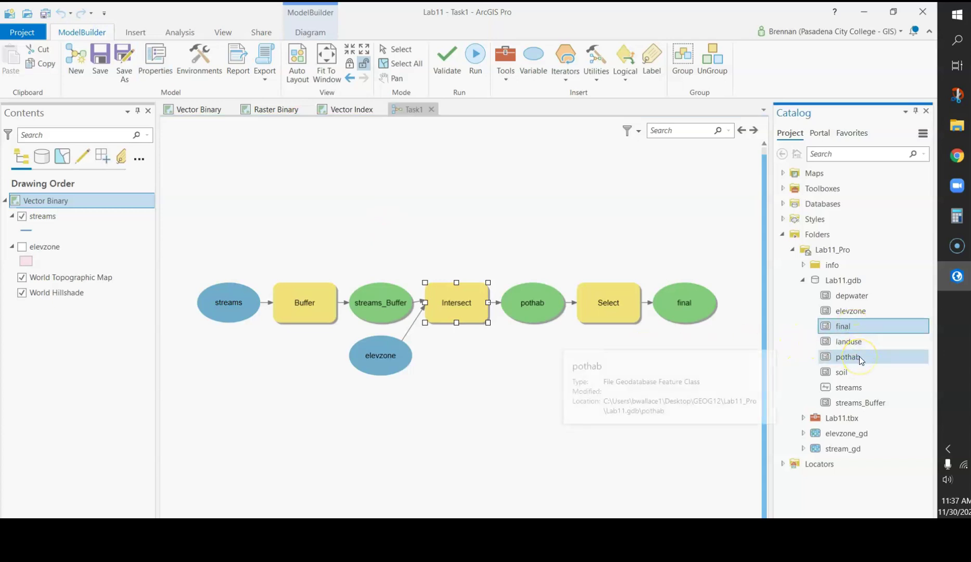
ctrl+click(859, 358)
click(856, 326)
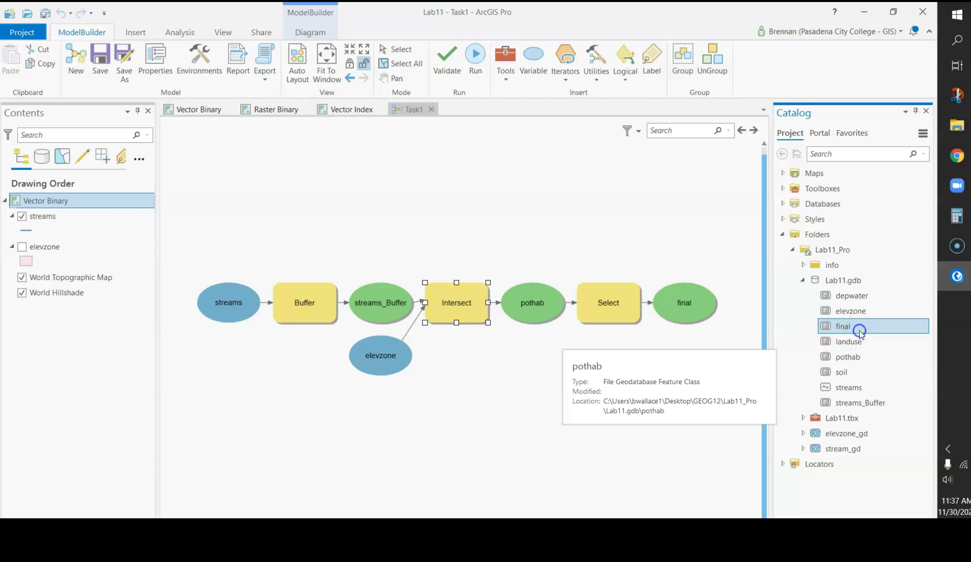
ctrl+click(858, 359)
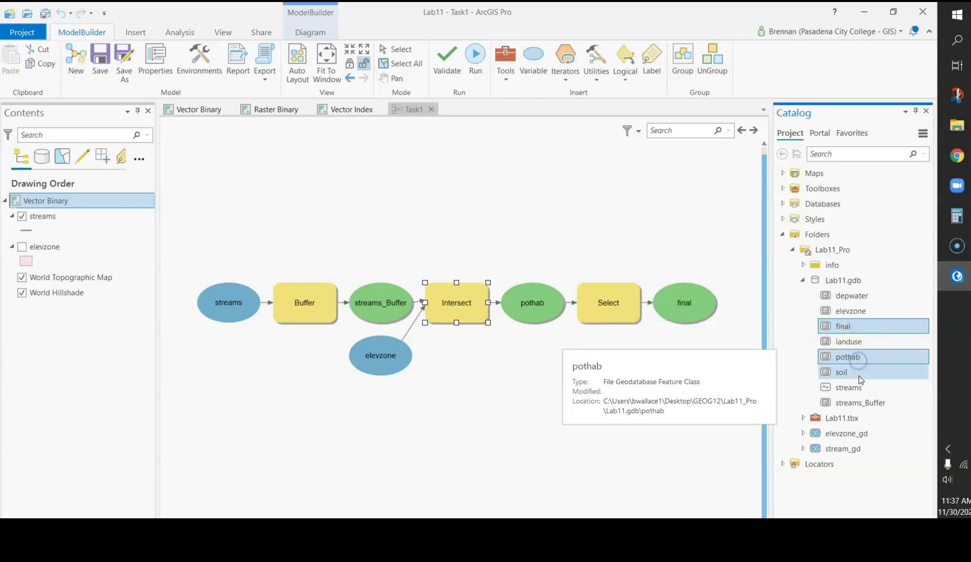
ctrl+click(870, 405)
right_click(871, 406)
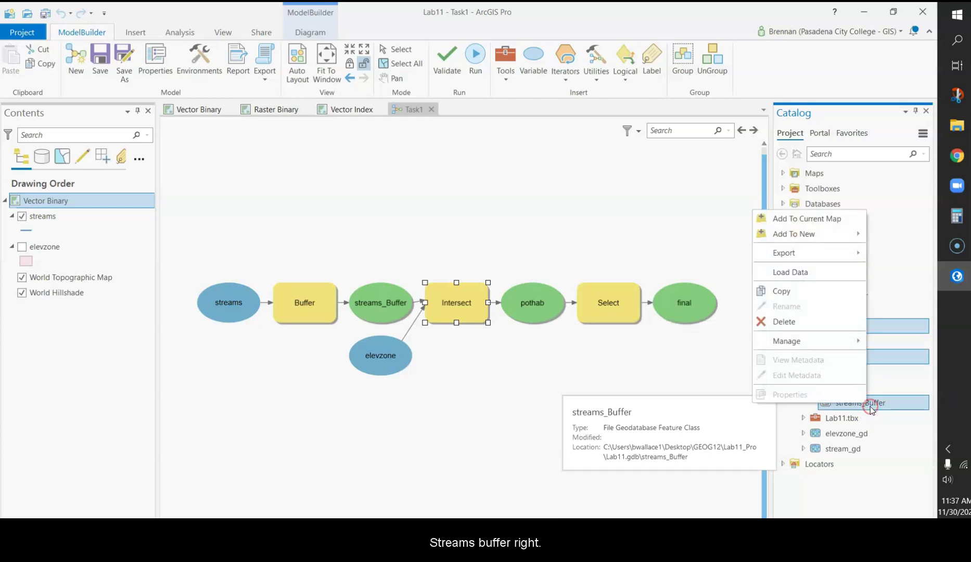
click(799, 322)
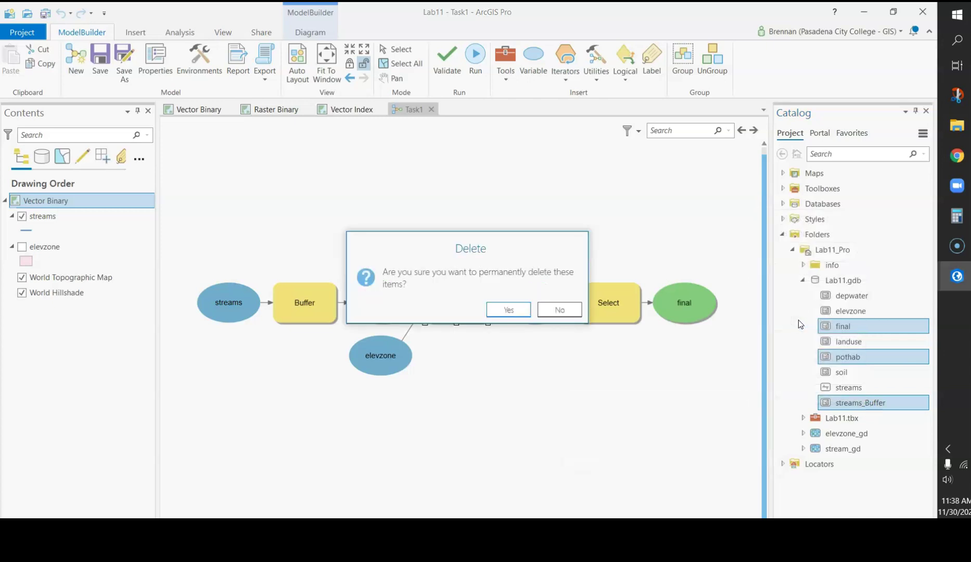
click(514, 310)
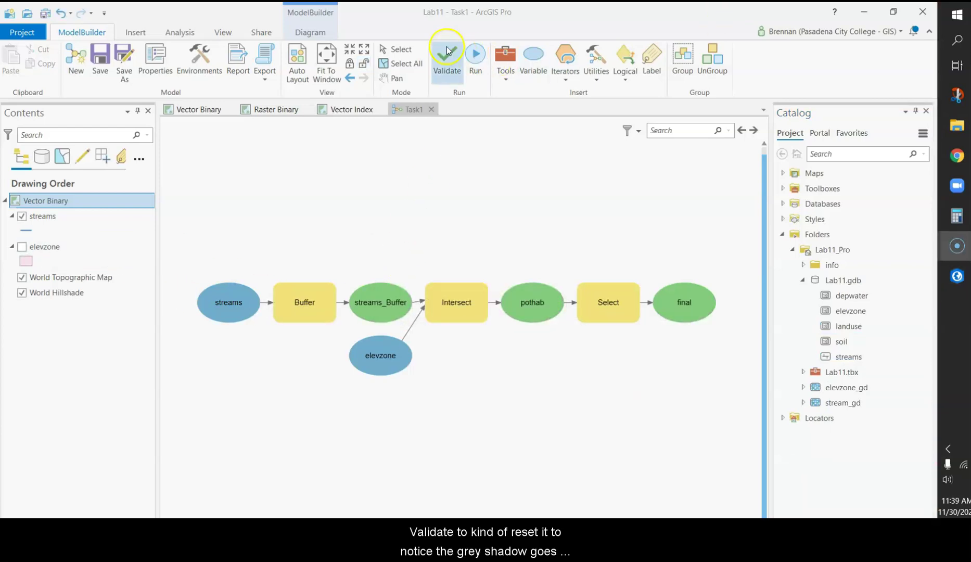
Step: Validate the Task1 model to reset it, and run the whole model to regenerate its outputs
click(447, 52)
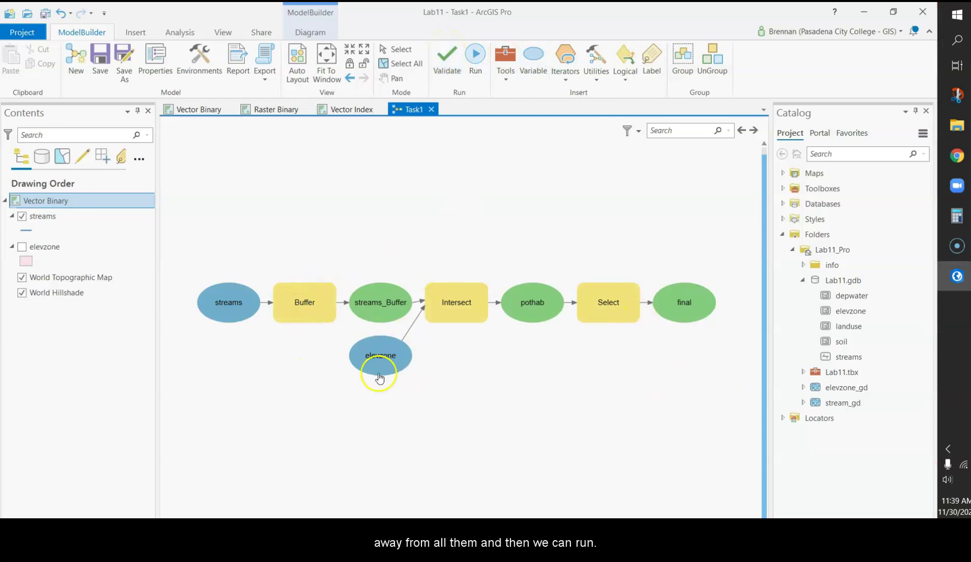
click(481, 71)
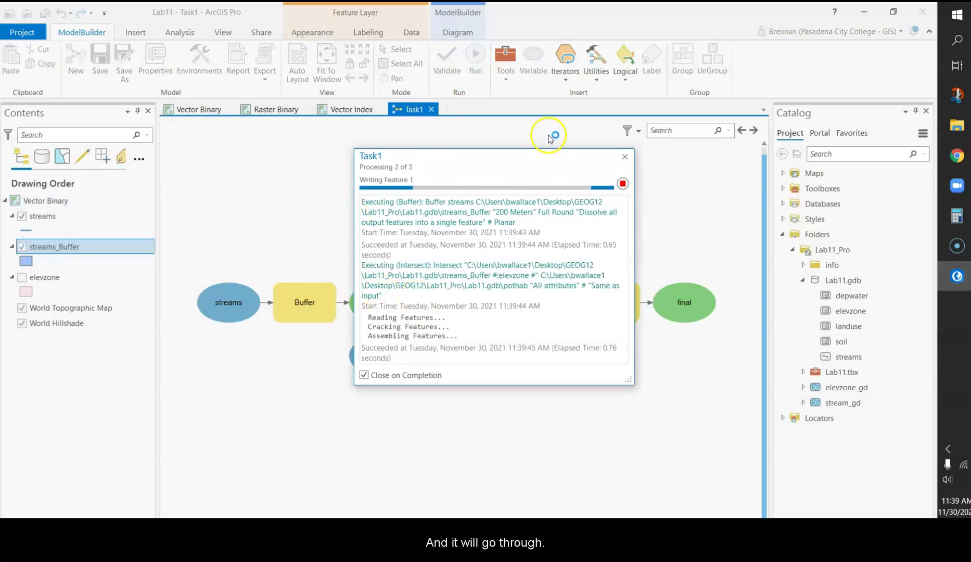
drag(551, 155, 651, 289)
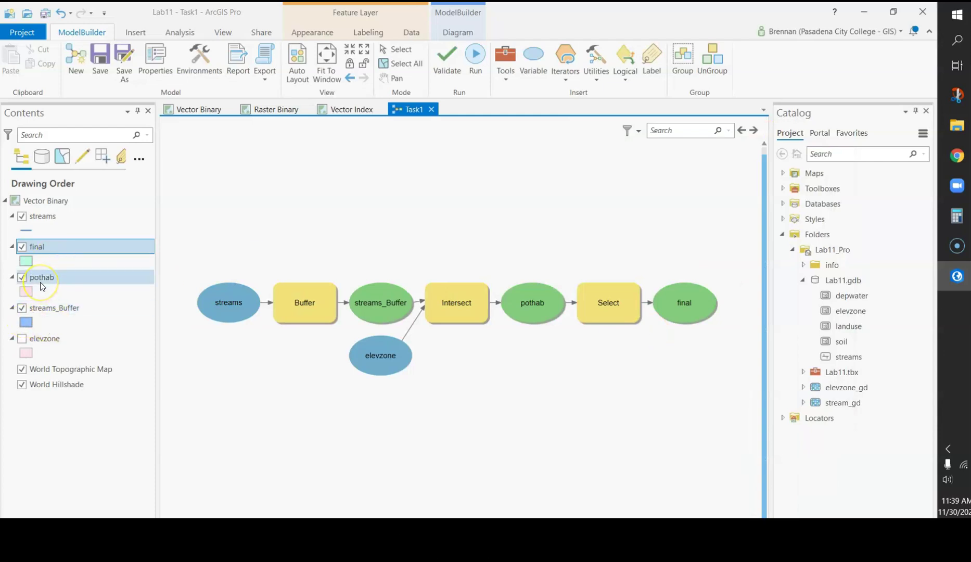
Step: View the final layer in the Vector Binary map with the streams_Buffer and pothab layers turned off
click(192, 108)
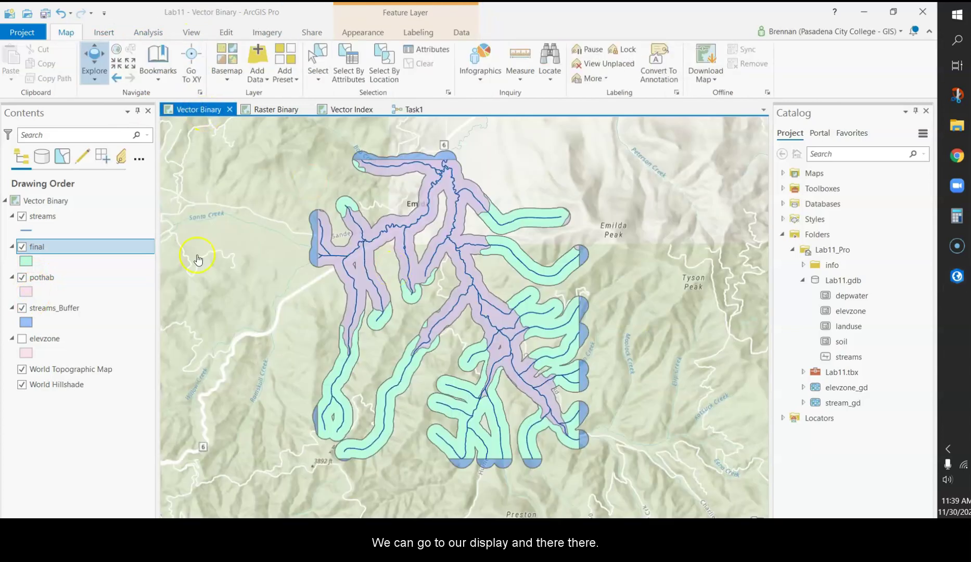
click(22, 307)
click(22, 277)
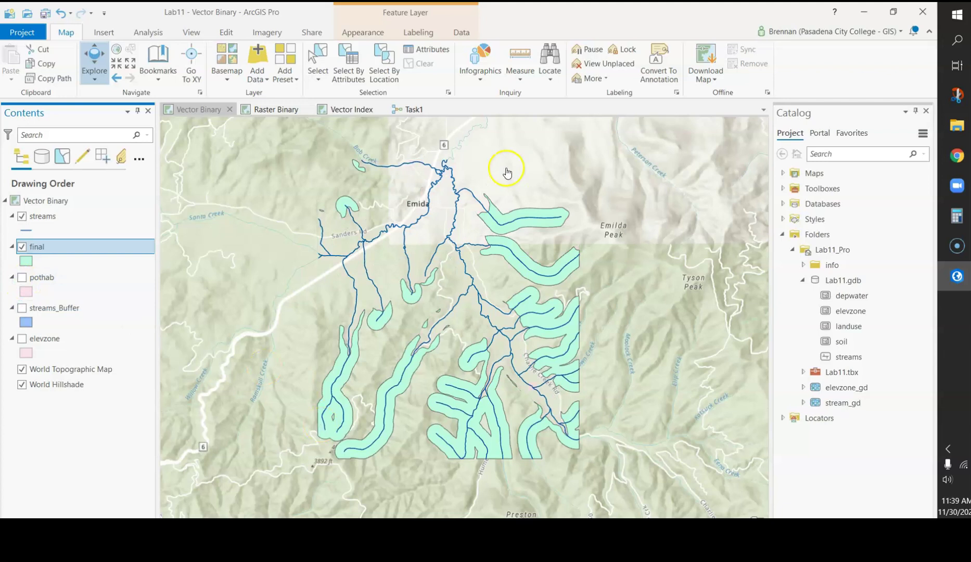
Step: Save the Task1 model and view its available export options
click(417, 110)
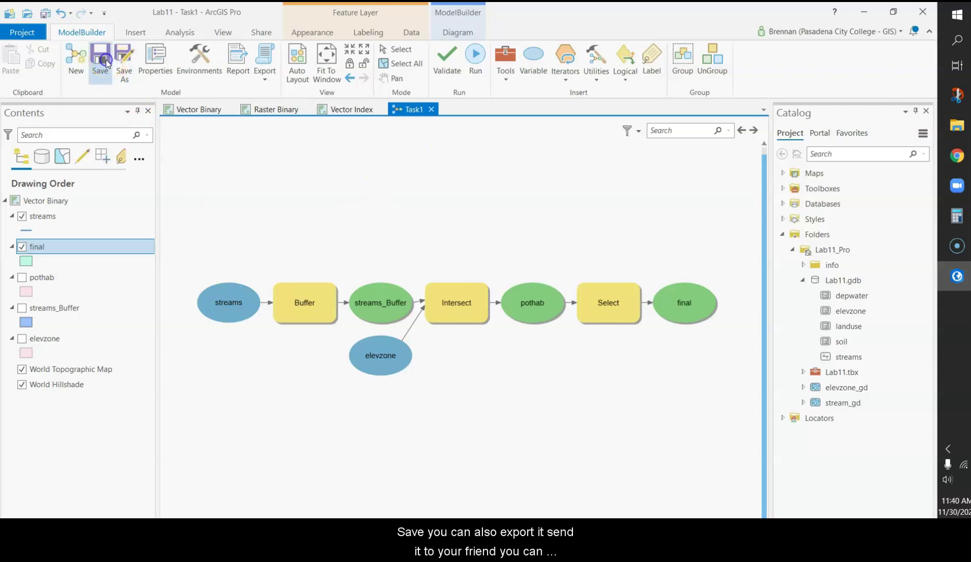
click(268, 81)
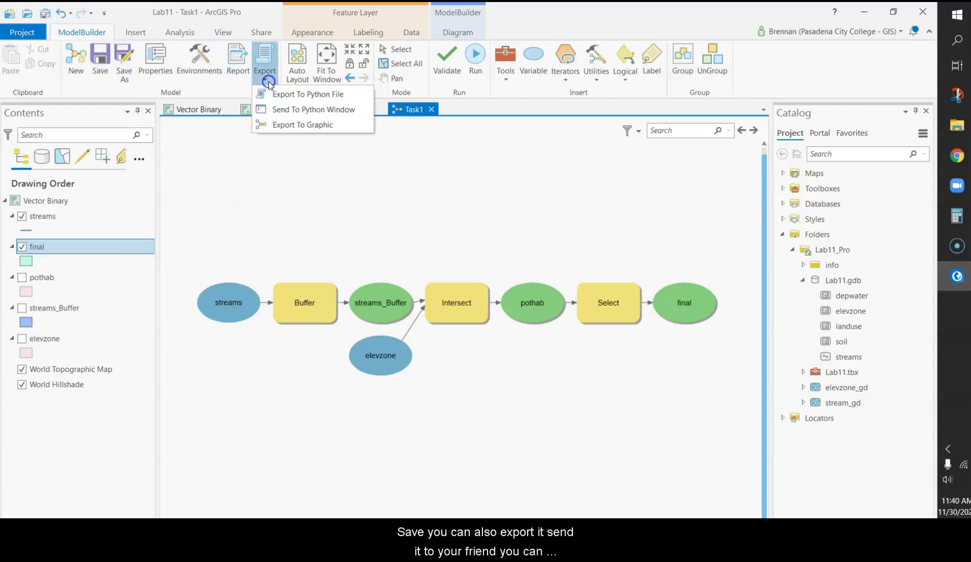
click(318, 94)
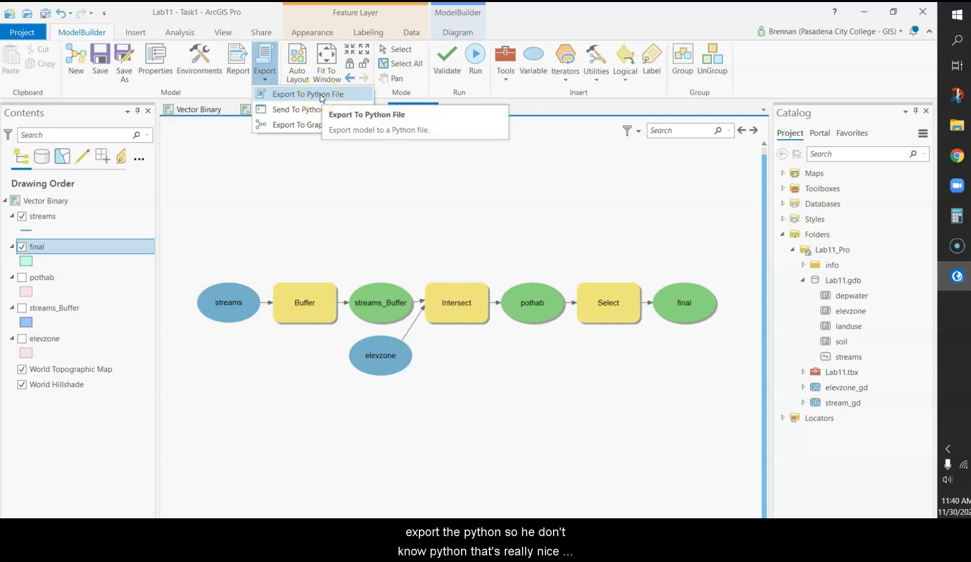
click(320, 112)
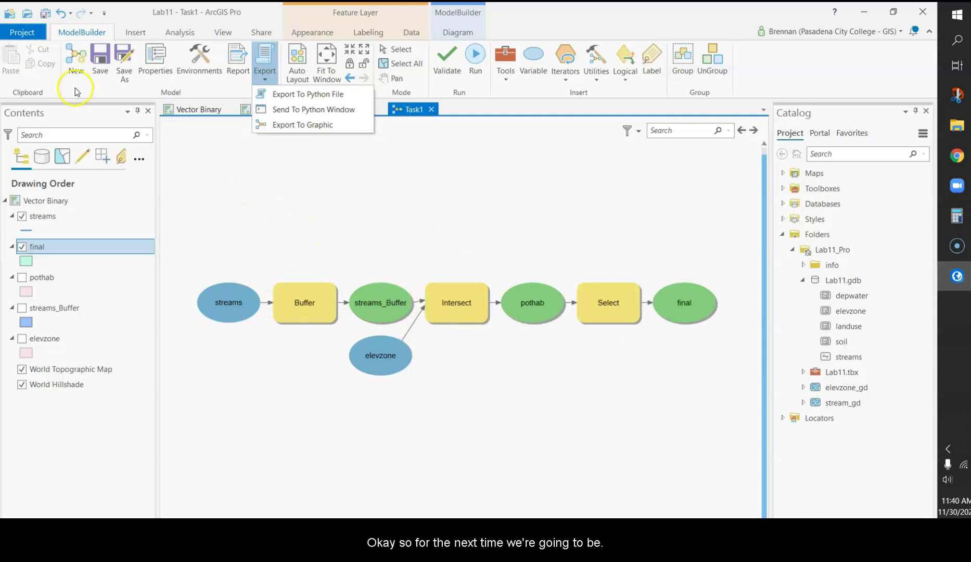
click(353, 188)
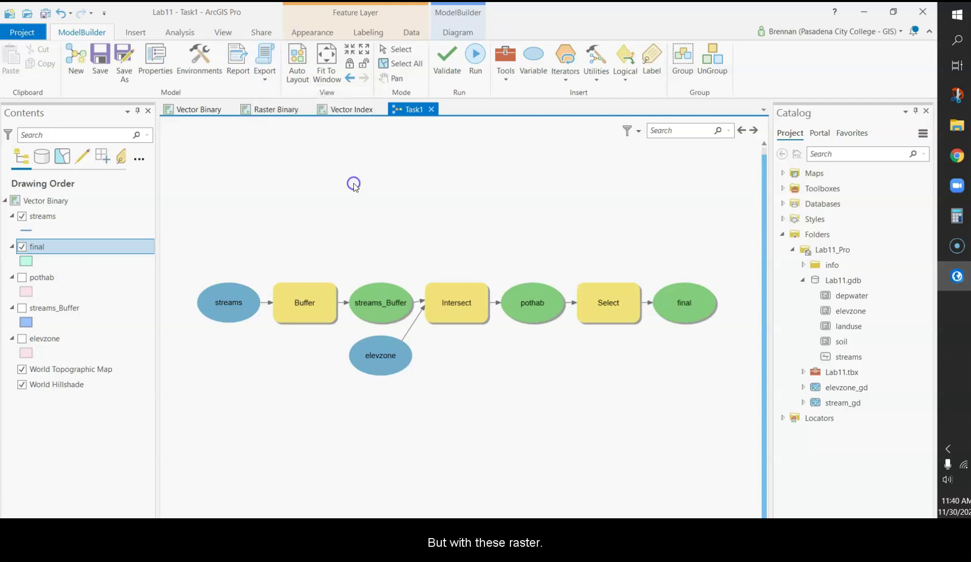
Step: Switch to the Raster Binary map and open the Python window
click(274, 109)
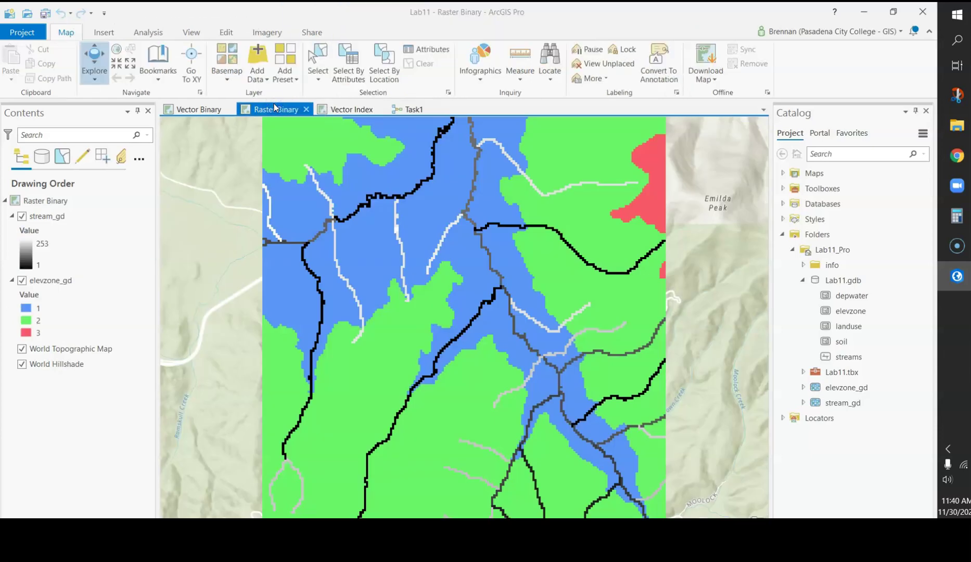
click(287, 110)
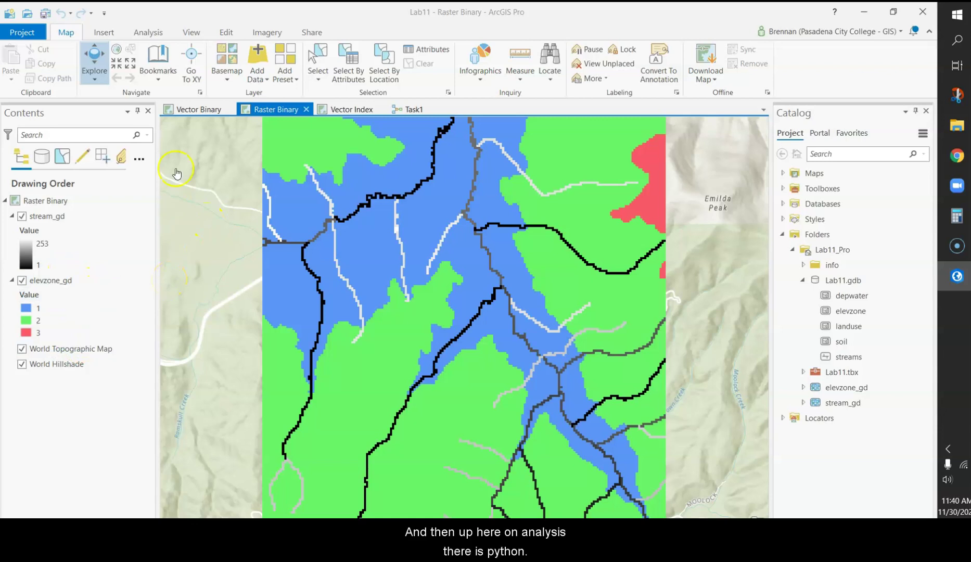
click(148, 34)
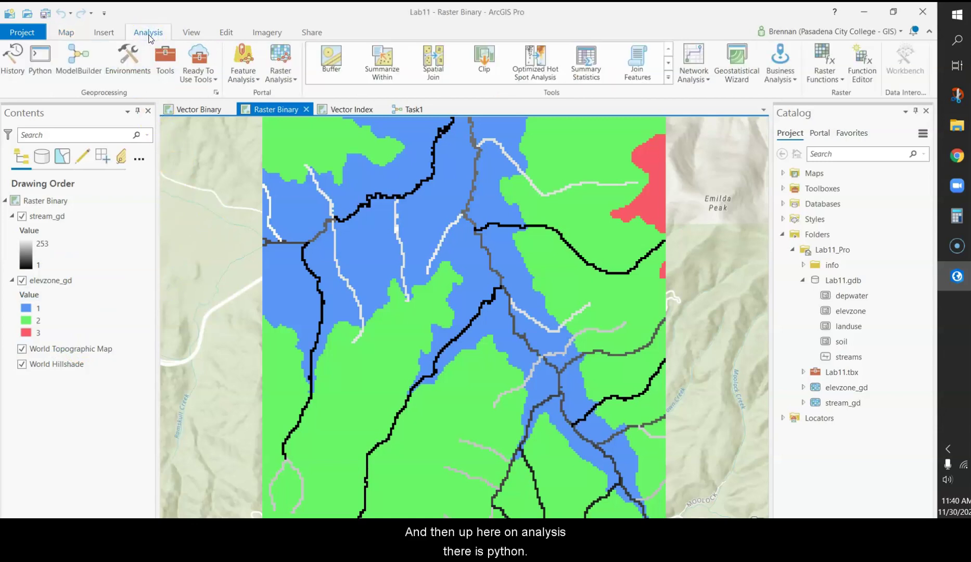
click(41, 58)
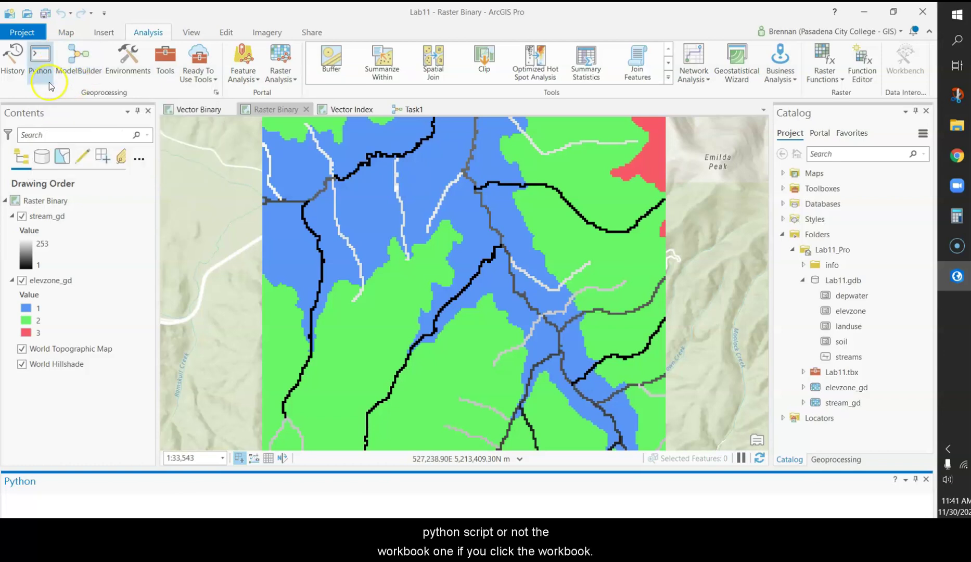
click(304, 117)
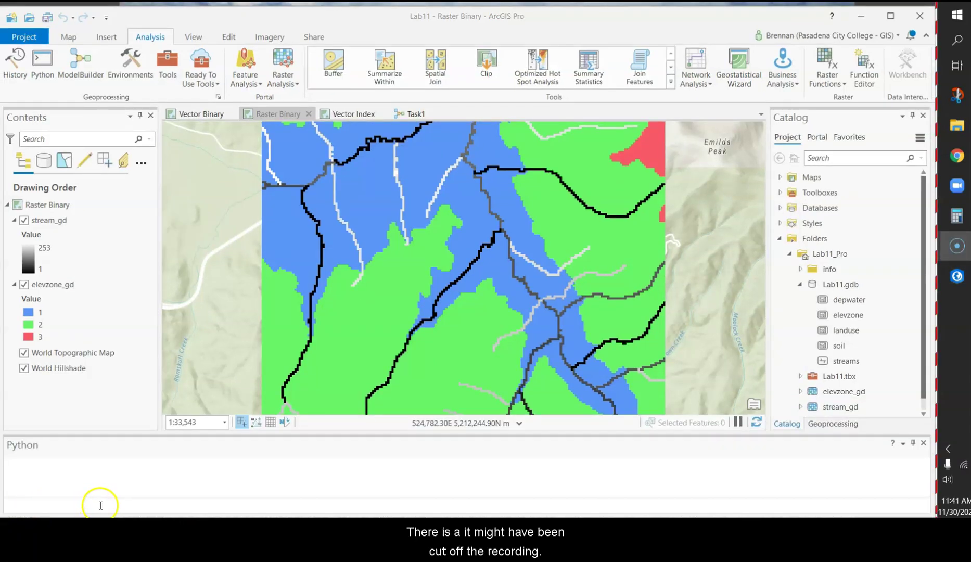
Step: Import arcpy, env from arcpy, and everything from arcpy.sa in the Python window
click(101, 505)
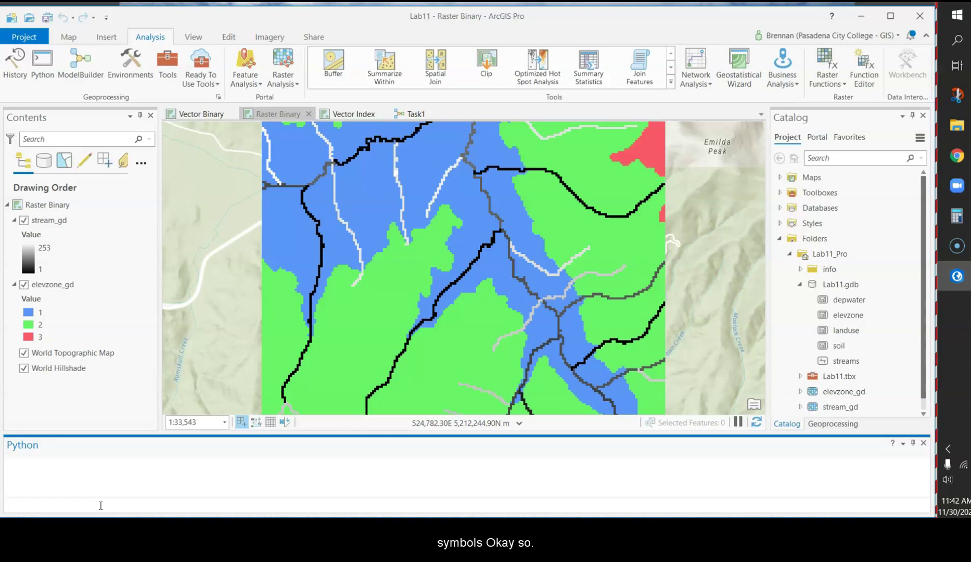
text(import)
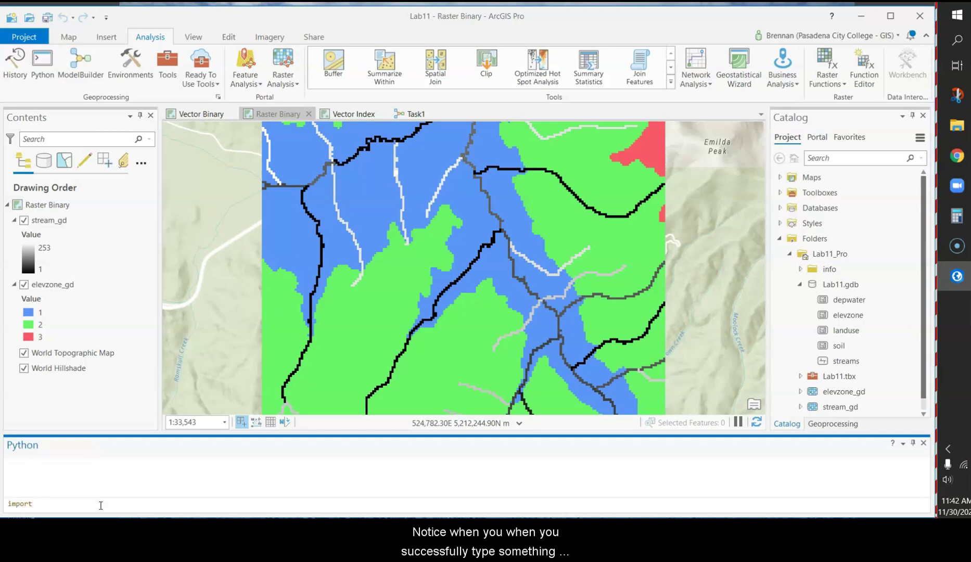
text(arcpy)
key(Return)
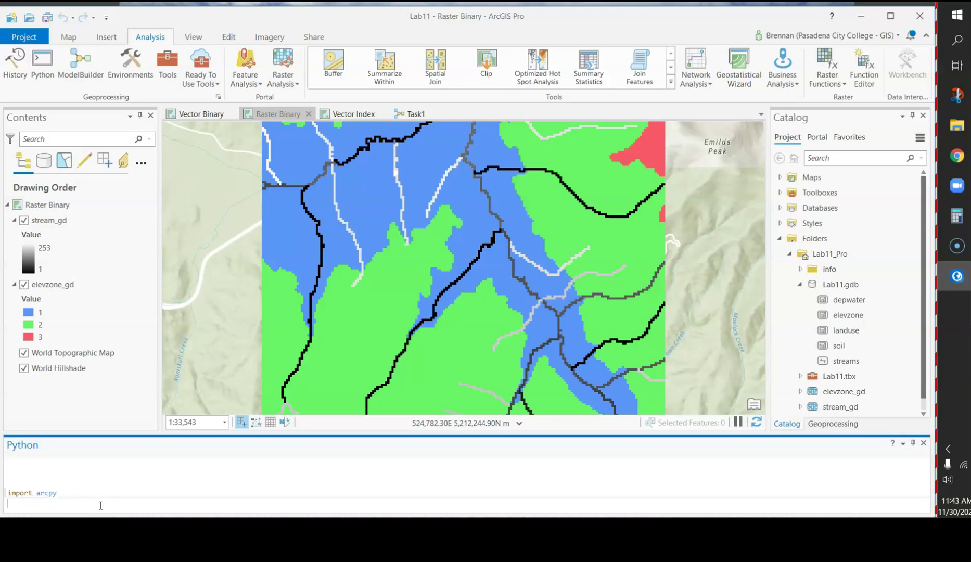
text(from arcpy import env)
key(Return)
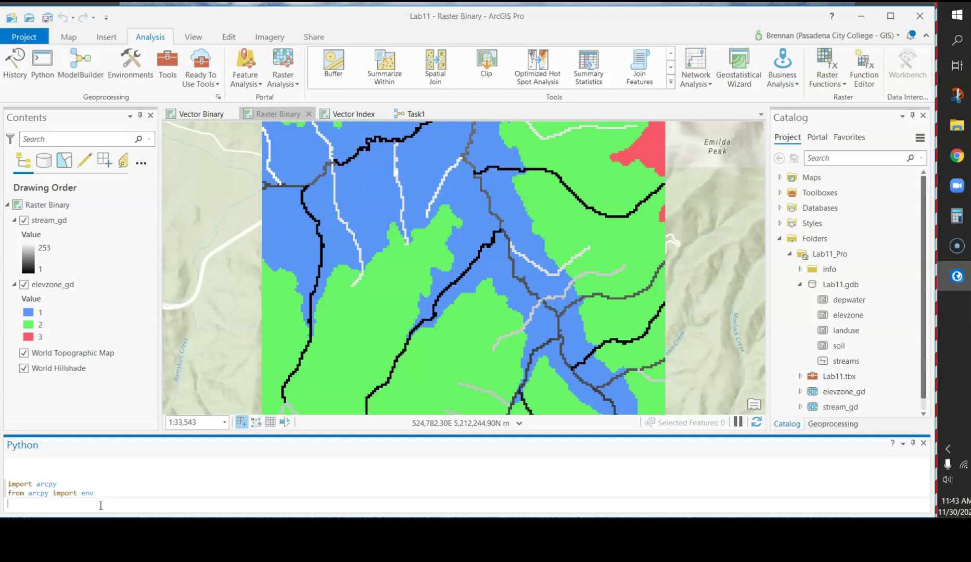
text(from arcpy.sa import *)
key(Return)
text(en)
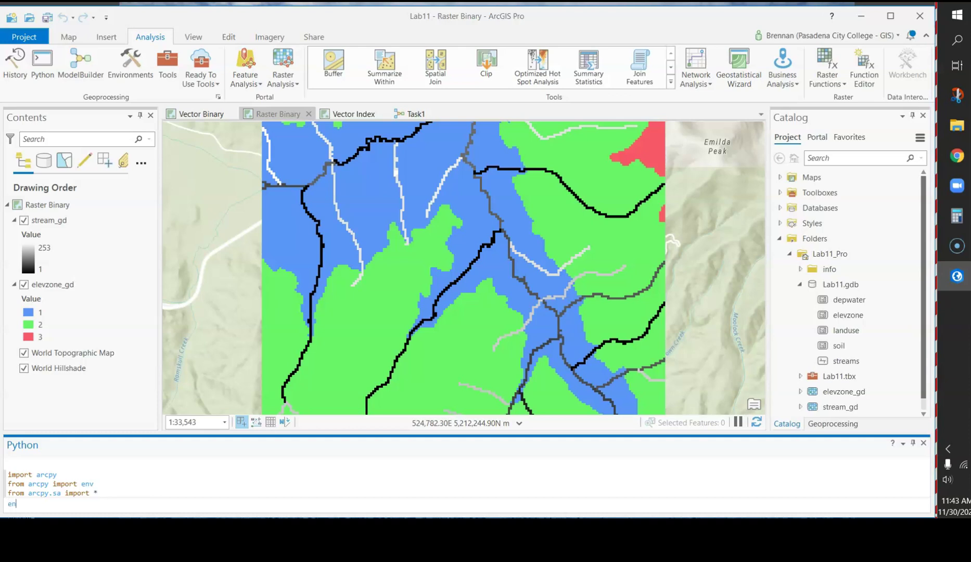
text(v.workspace)
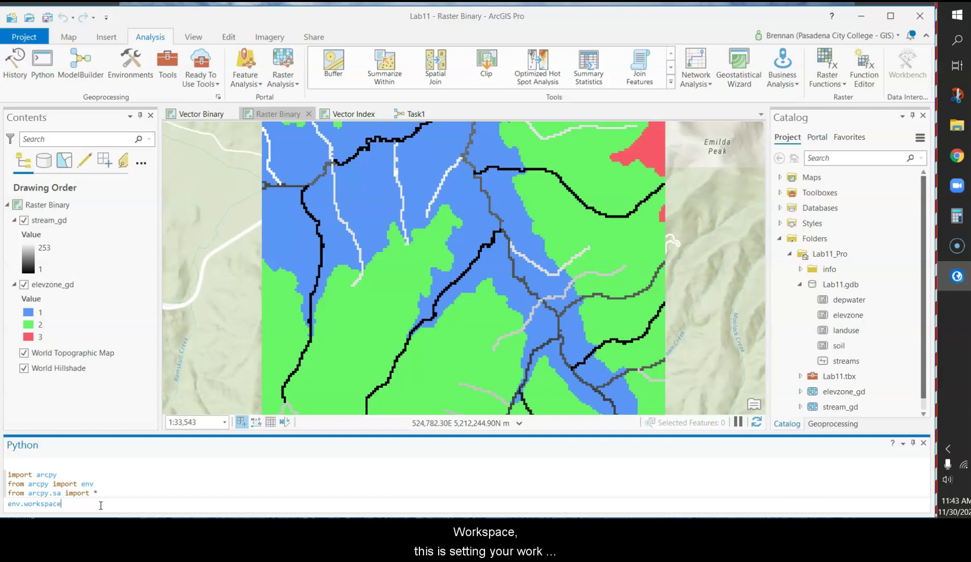
text( =)
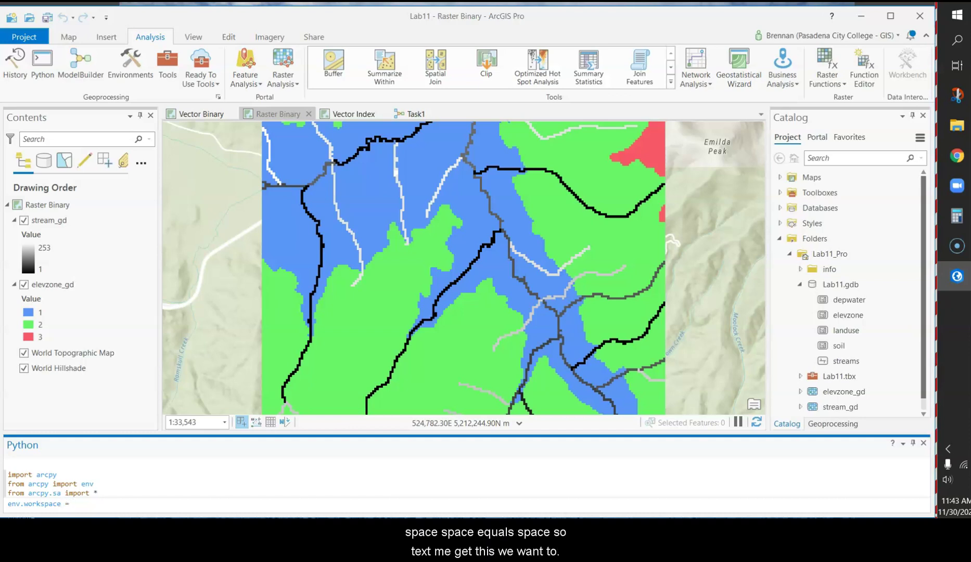
Step: Switch to File Explorer and copy the full path of the Lab11_Pro folder
mouse_move(956, 126)
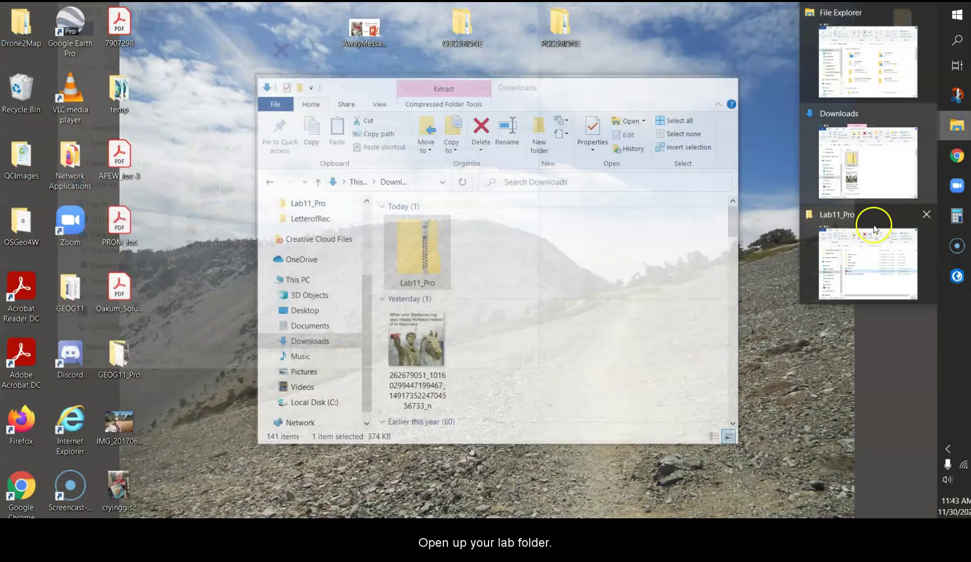
click(869, 270)
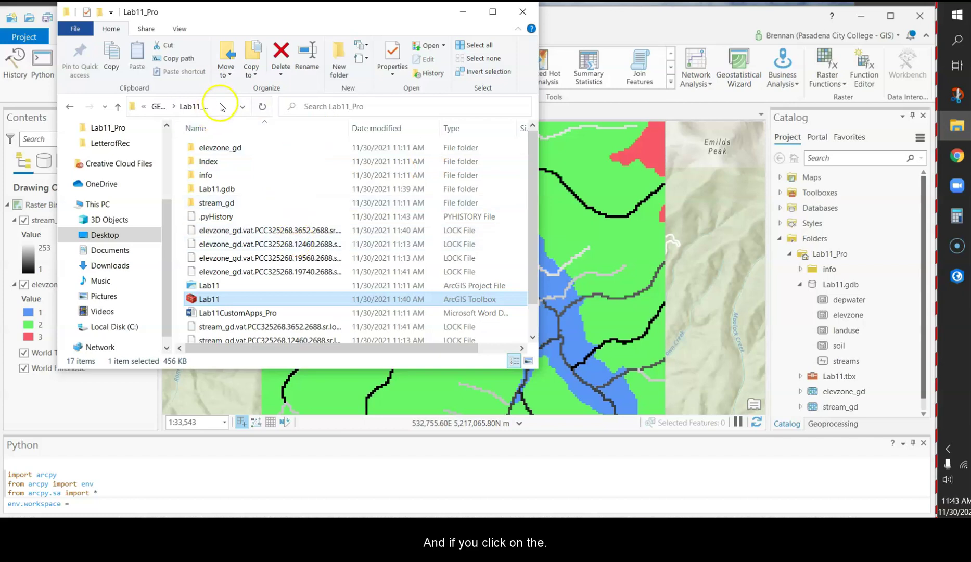
drag(540, 218, 725, 219)
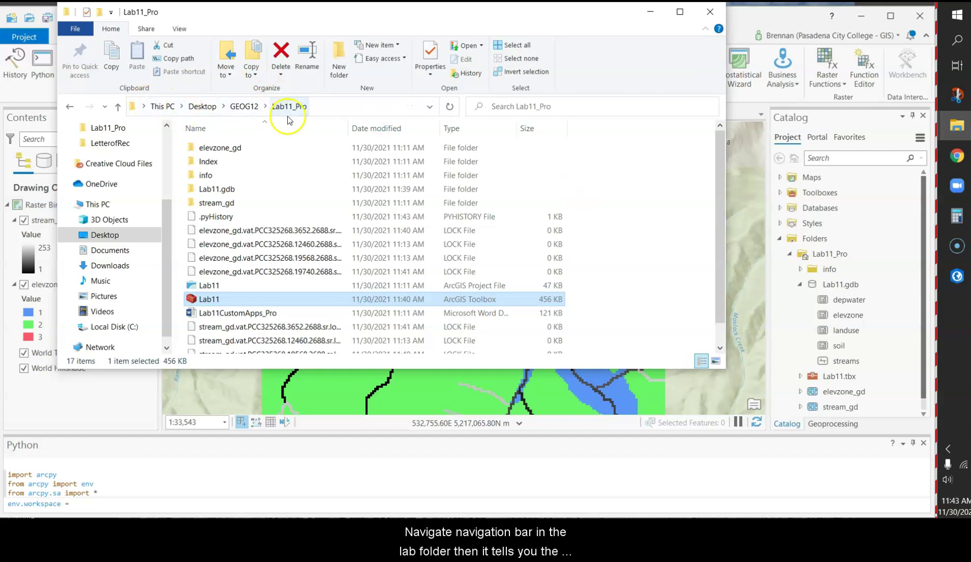
click(343, 107)
key(ctrl+c)
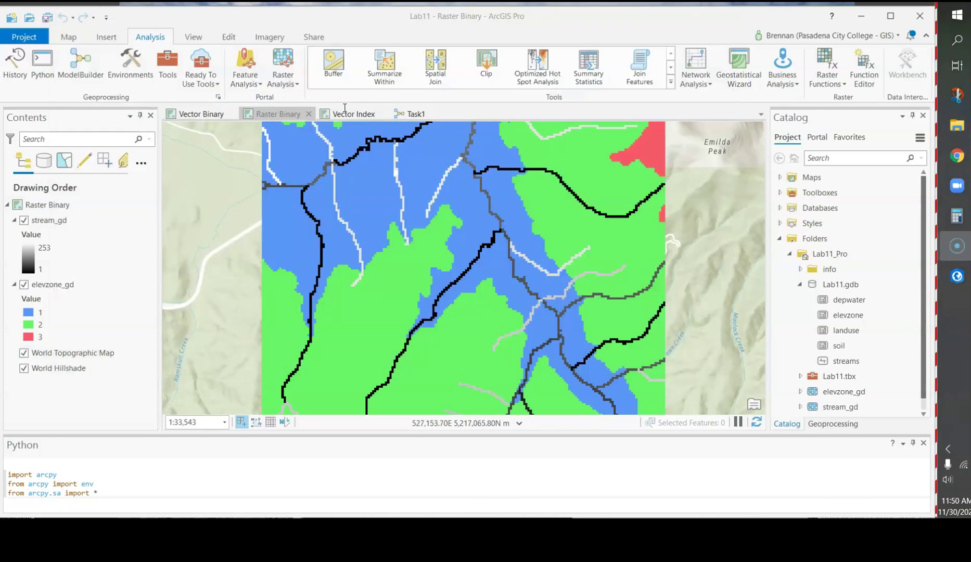
Step: Switch back to ArcGIS Pro and try to set env.workspace to the copied Lab11_Pro folder path in double quotes
key(alt+Tab)
text(env.)
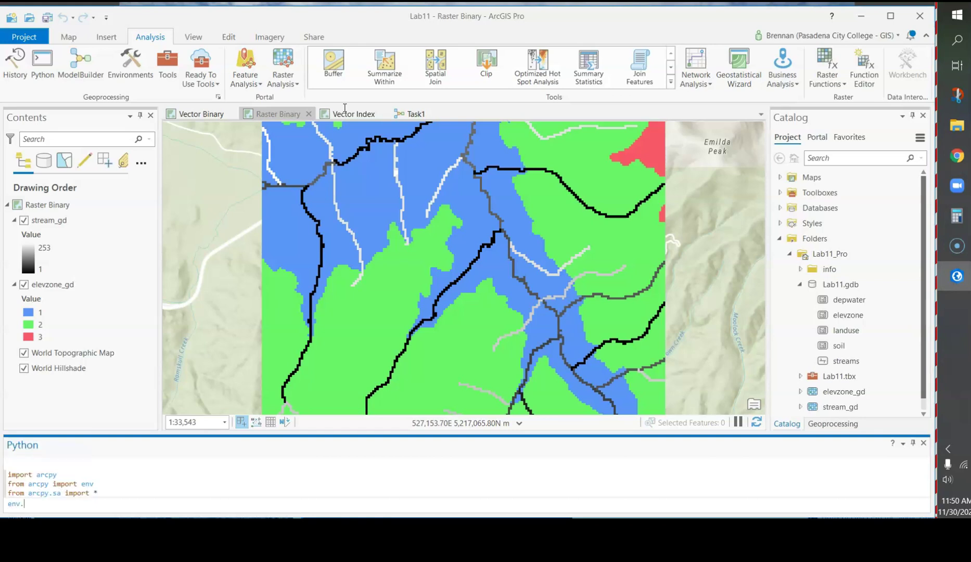
text(workspac)
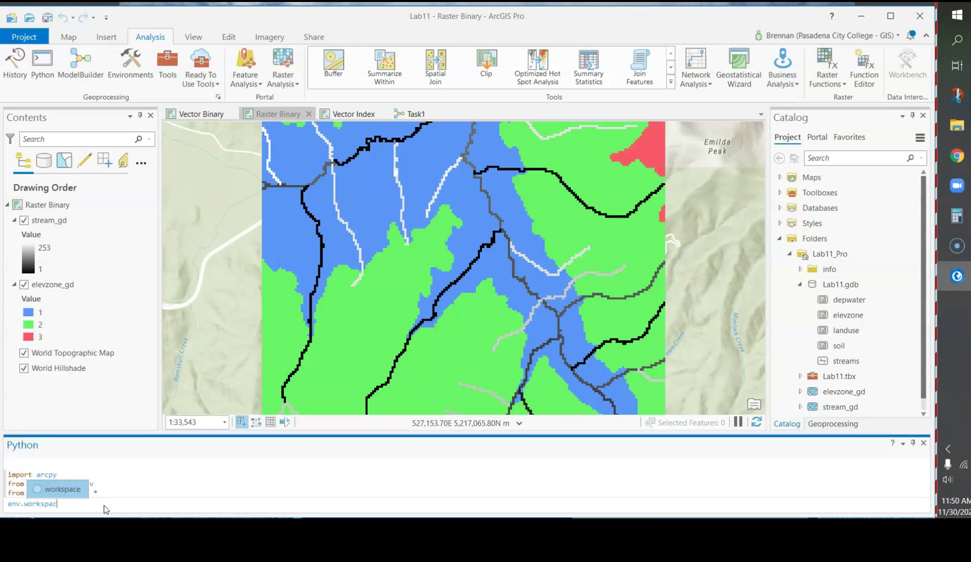
text(e)
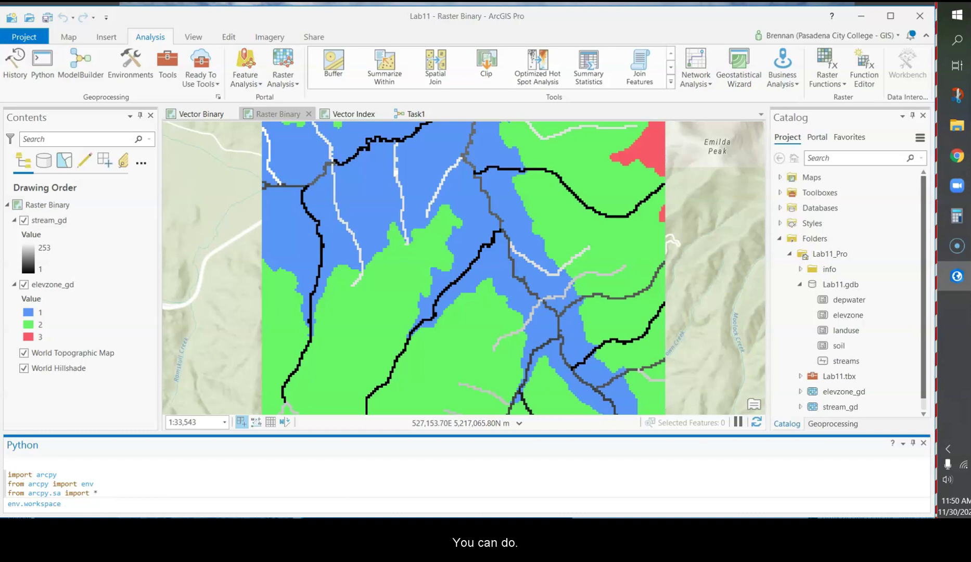
text( '')
key(BackSpace)
key(BackSpace)
key(BackSpace)
text(')
text( =)
key(Delete)
text(")
key(ctrl+v)
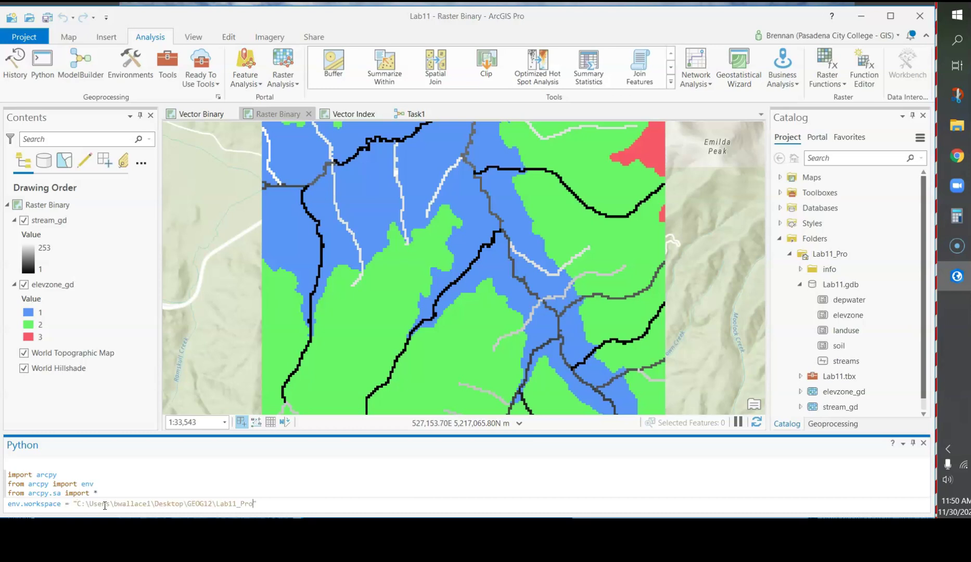
key(Return)
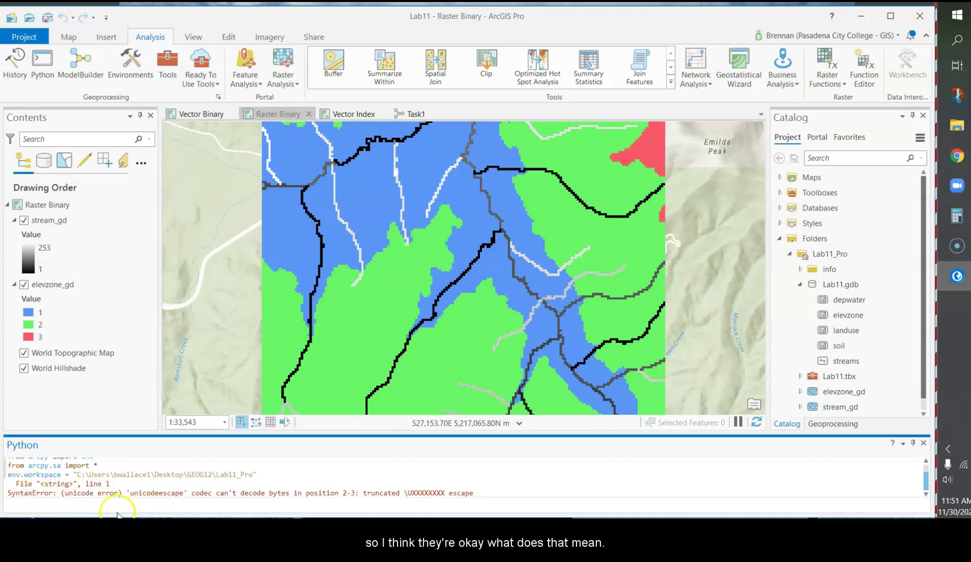
Step: Switch to Chrome and read the Stack Overflow answers for fixing the unicodeescape path error, accepting the site's cookies
click(957, 156)
scroll(607, 174, up, 10)
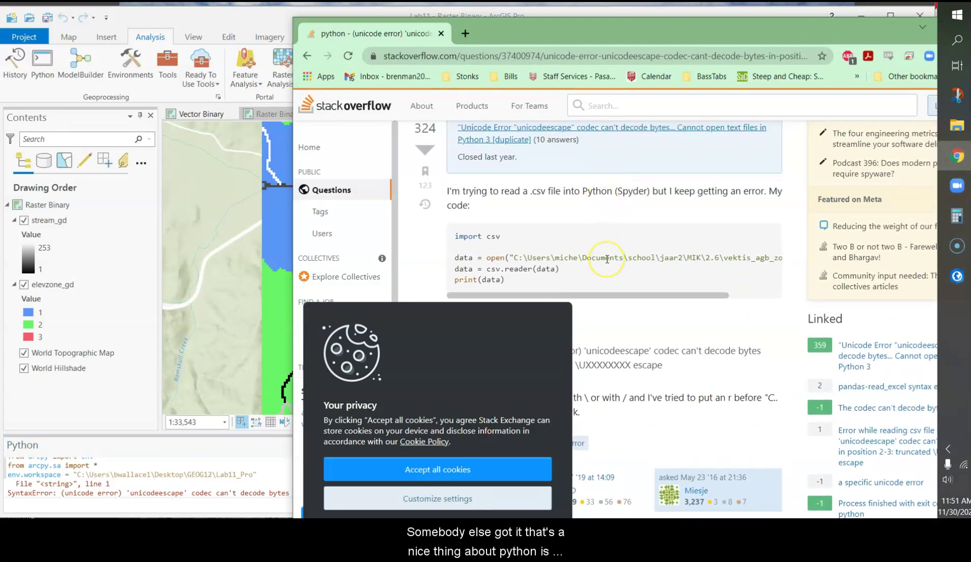
scroll(606, 259, down, 5)
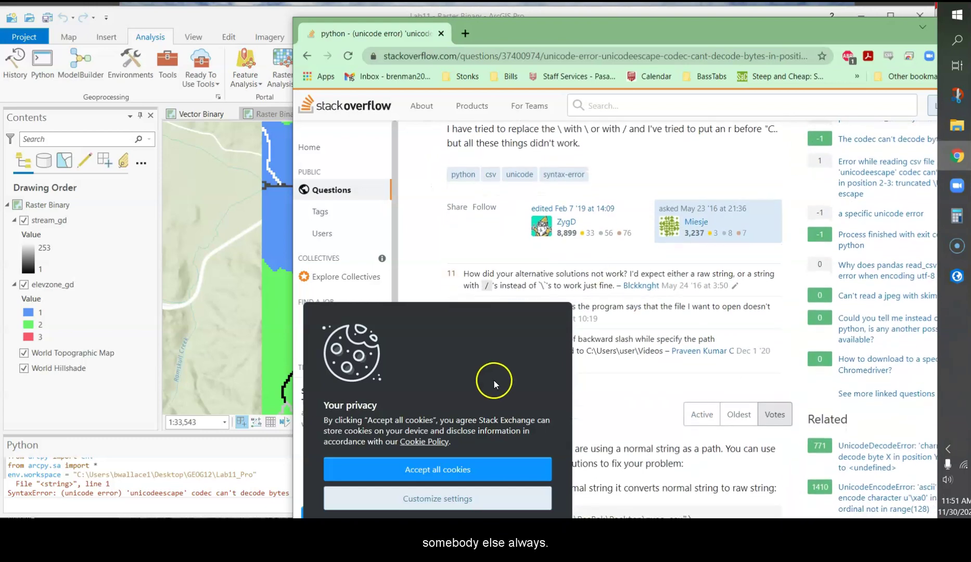
click(403, 470)
scroll(585, 434, down, 2)
scroll(588, 431, down, 3)
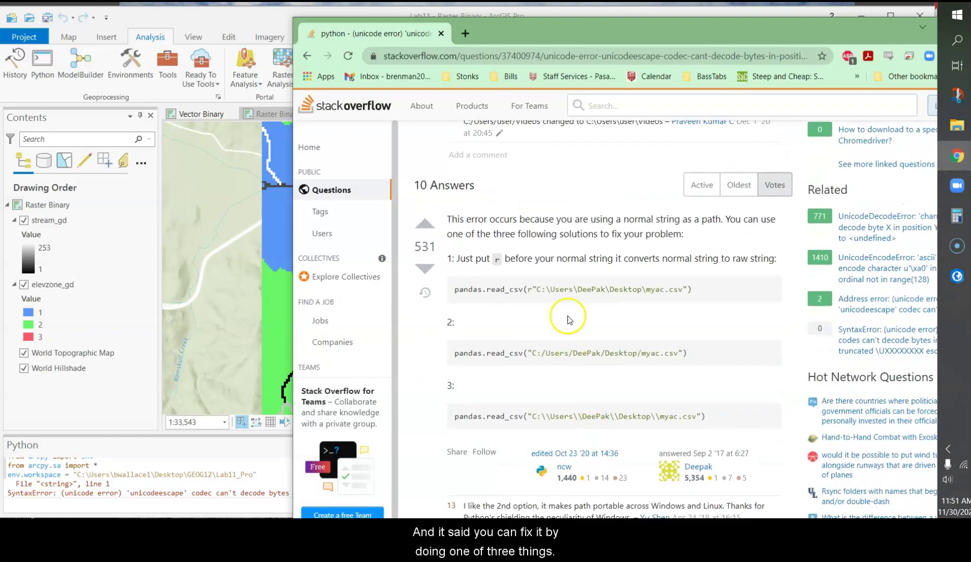
scroll(559, 327, down, 1)
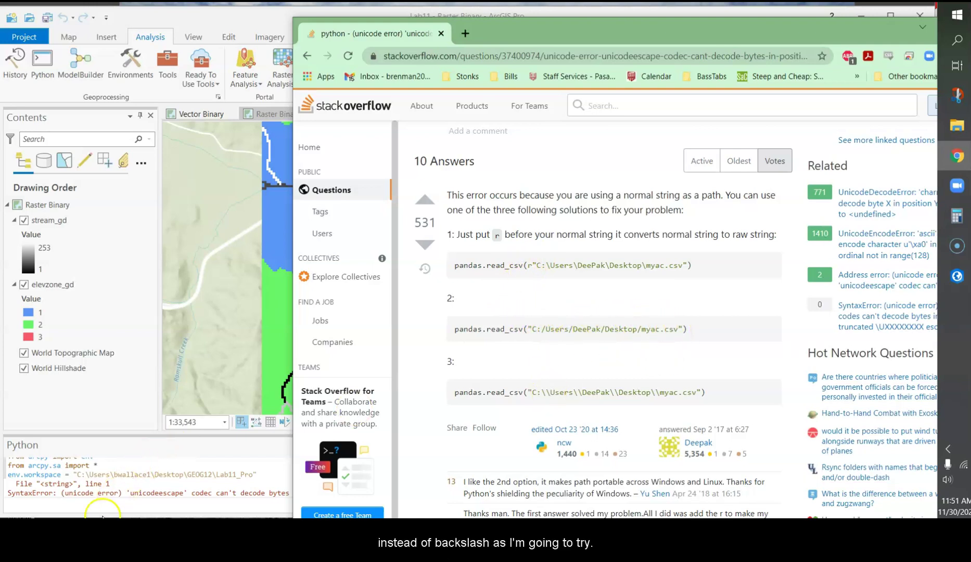
Step: Switch back to ArcGIS Pro and set env.workspace to the copied Lab11_Pro folder path as a raw string with the r prefix
click(112, 507)
text(e)
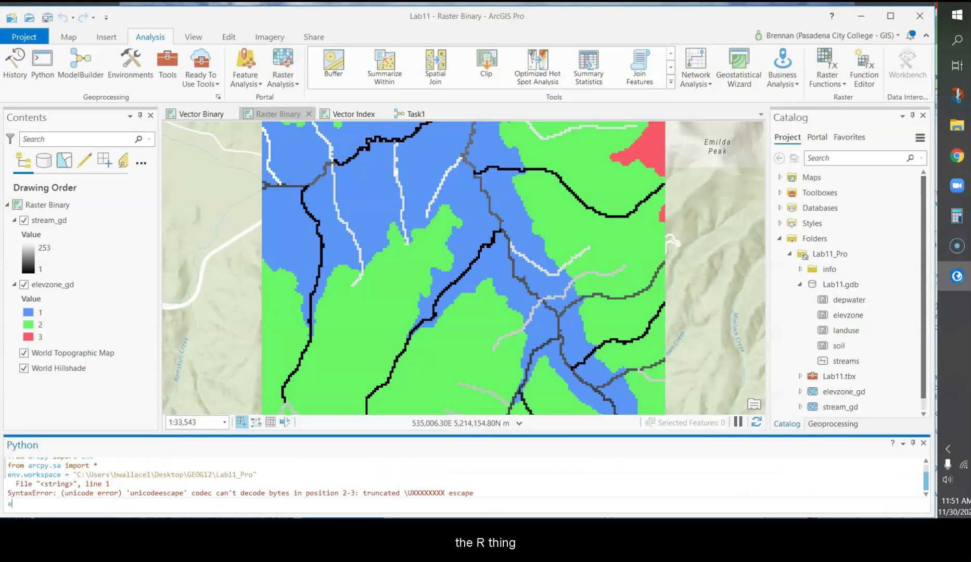
text(nv.wo)
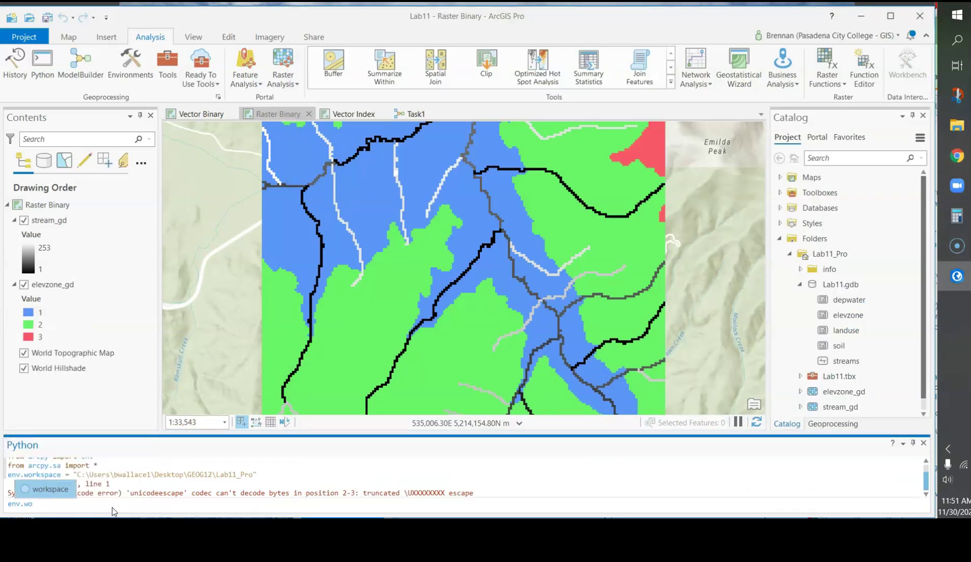
text(rkspace =)
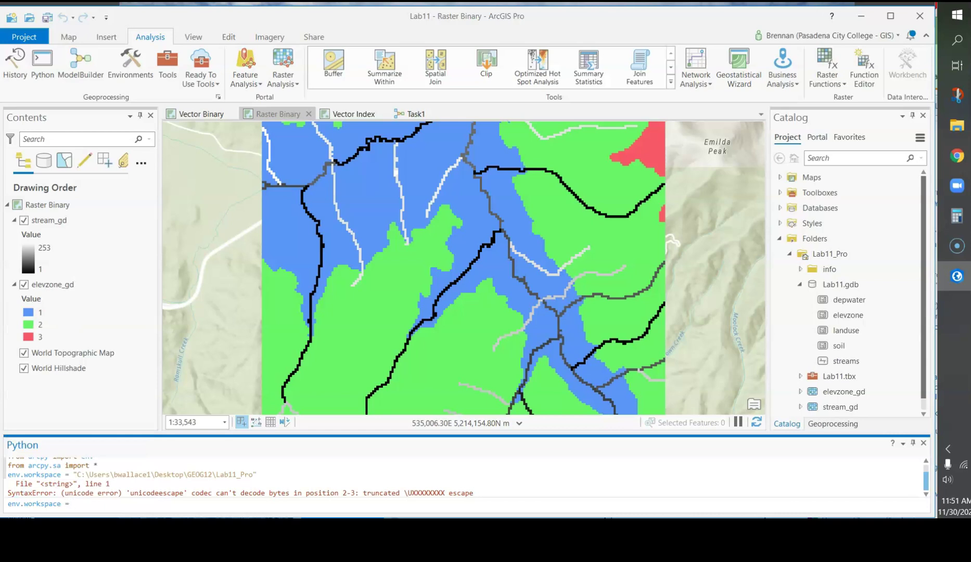
key(alt+Tab)
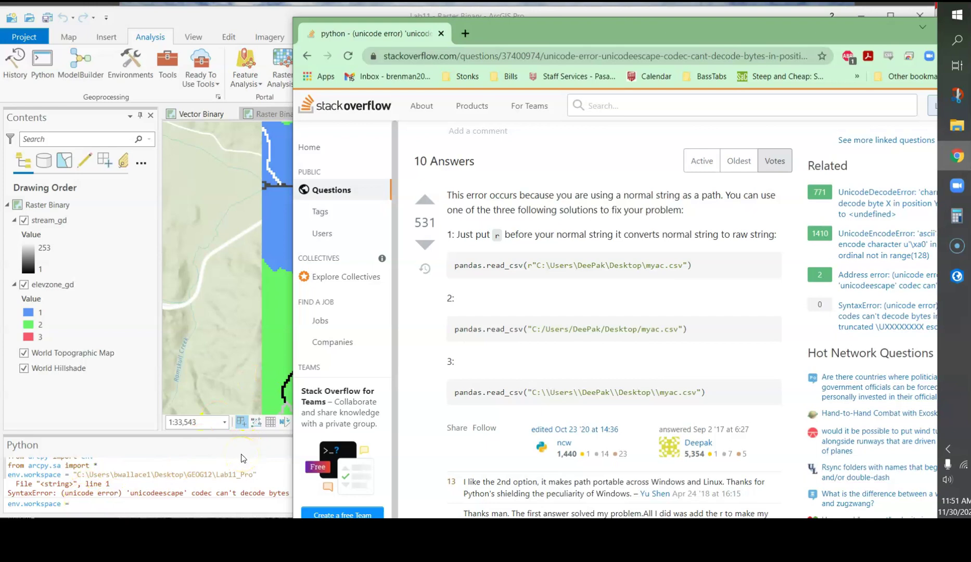
click(113, 503)
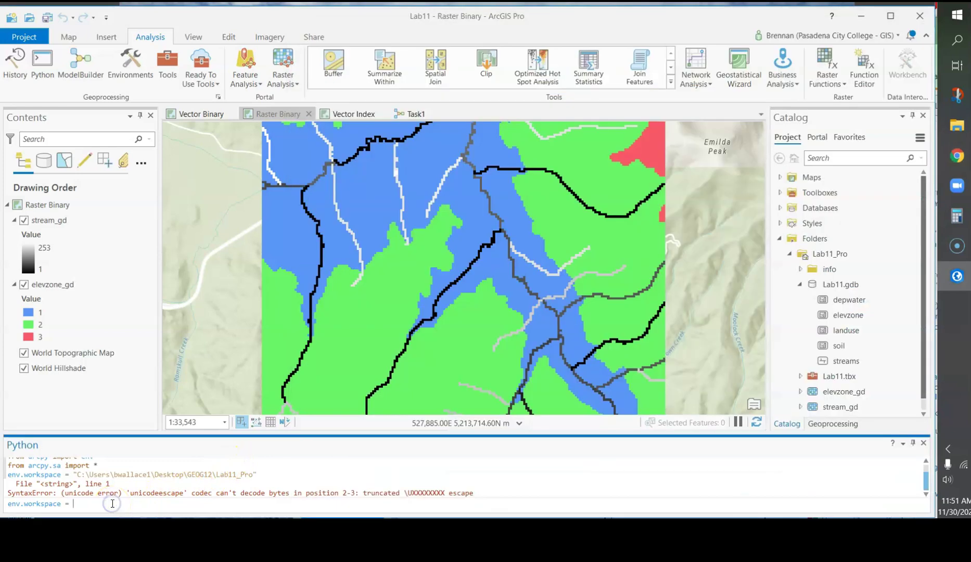
text(r")
key(ctrl+v)
key(Return)
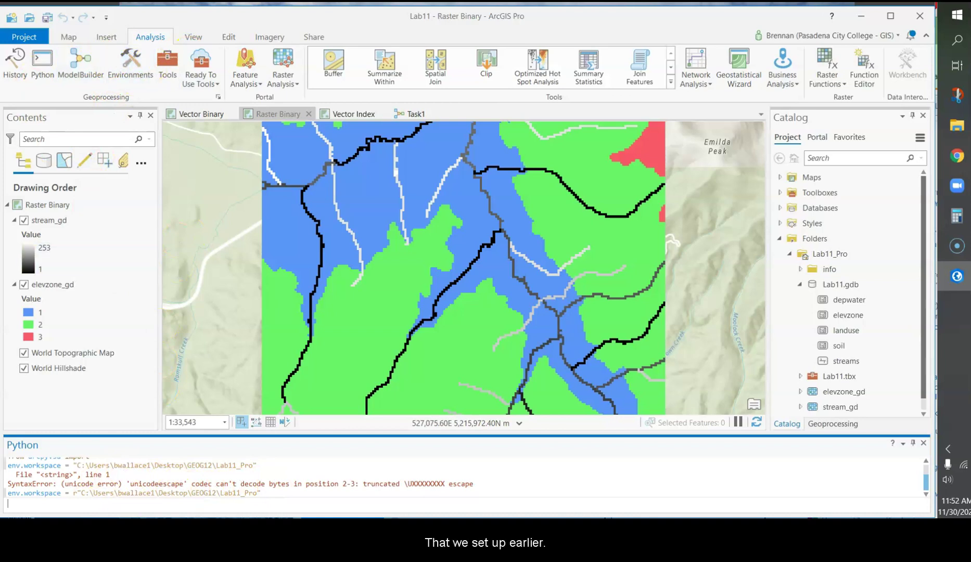
Step: Run outEucDistance = EucDistance('stream_gd',200) in the Python window
click(94, 501)
text(outEuc)
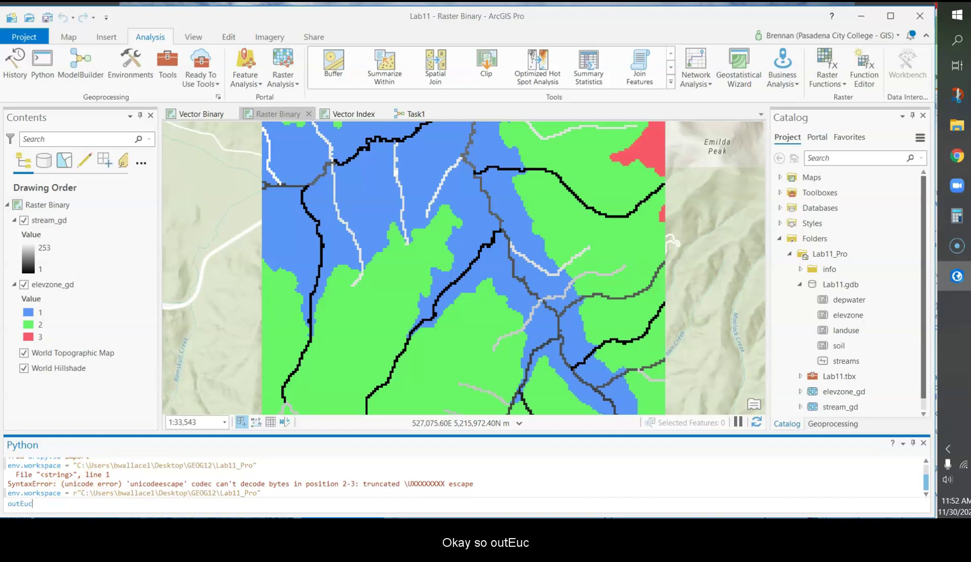
text(Distance =)
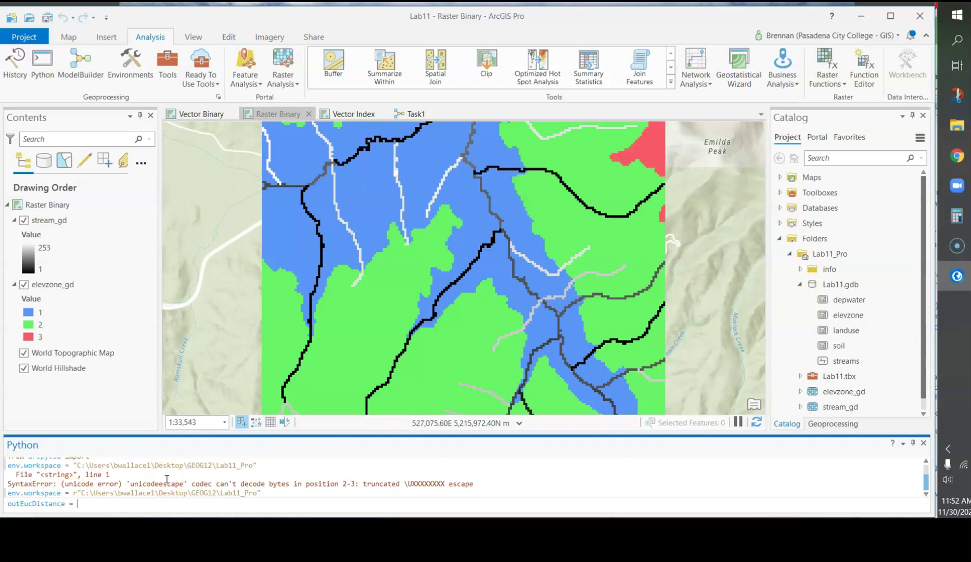
text(Euc)
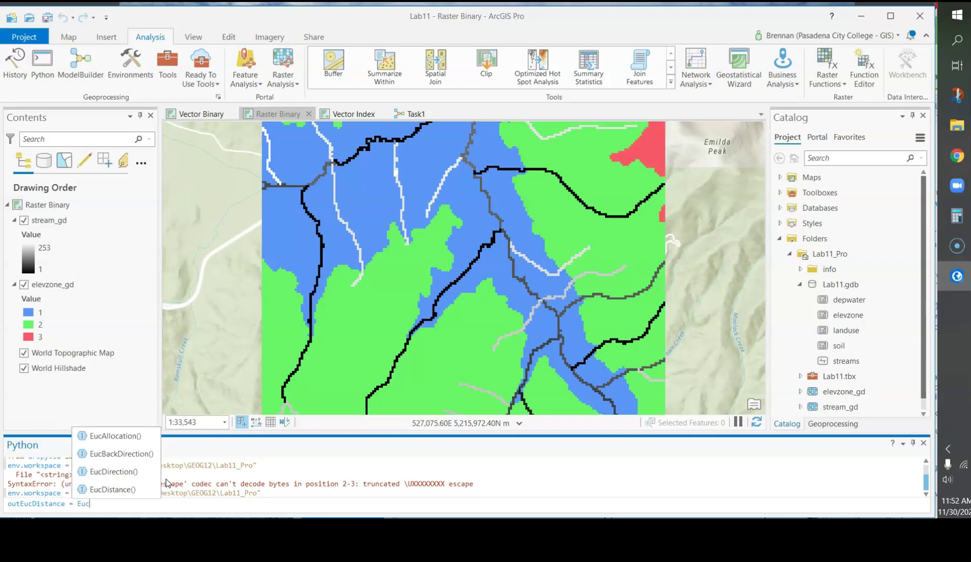
click(113, 490)
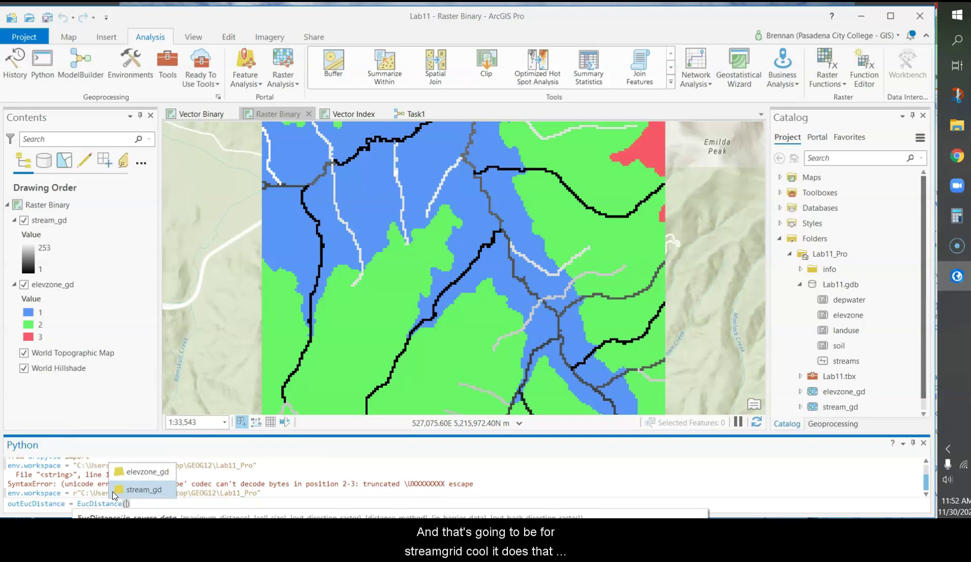
click(145, 490)
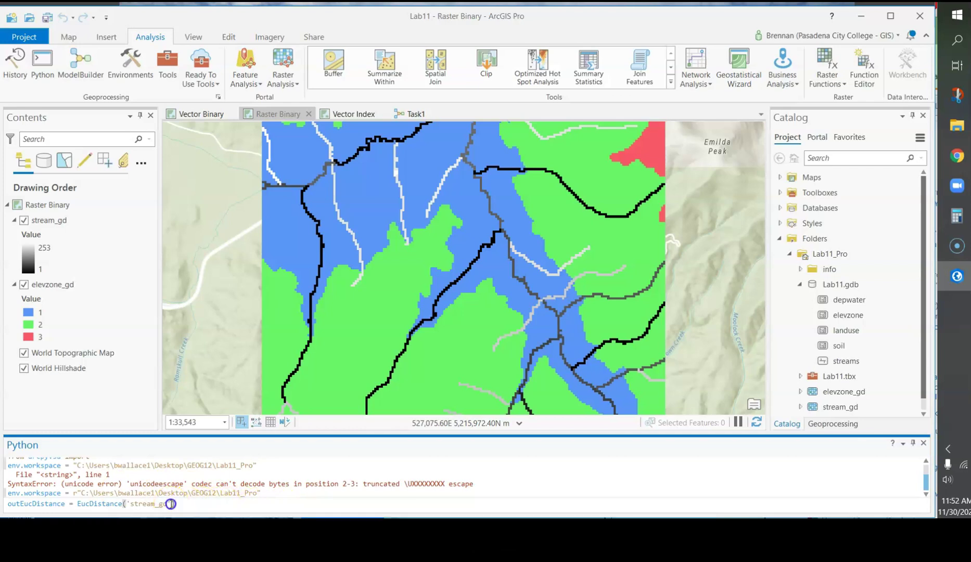
text(,)
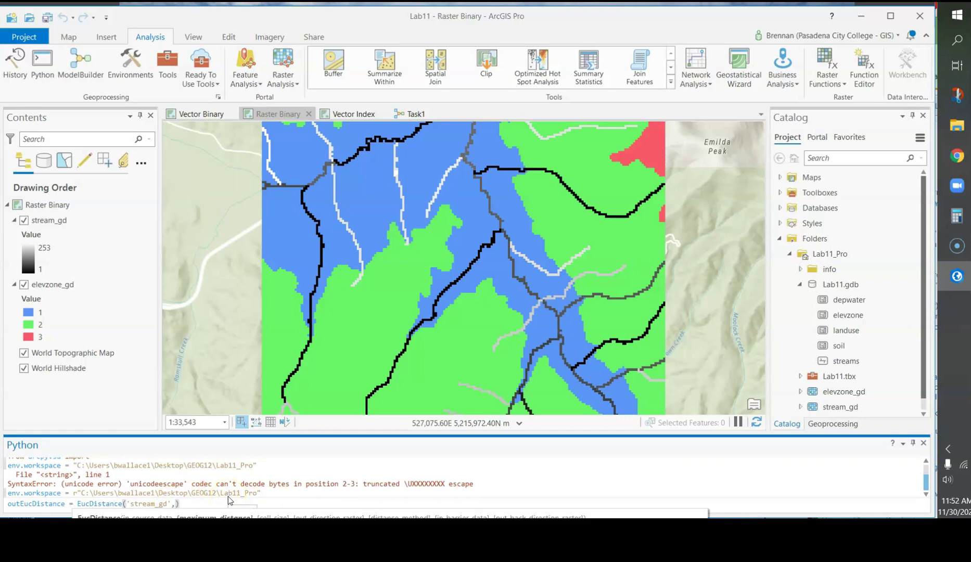
text(200)
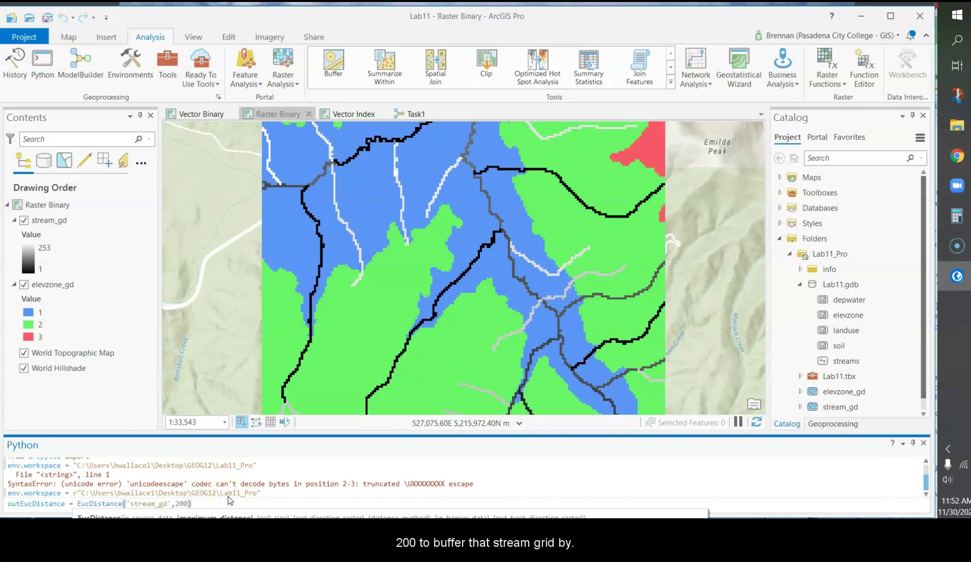
click(194, 503)
key(Return)
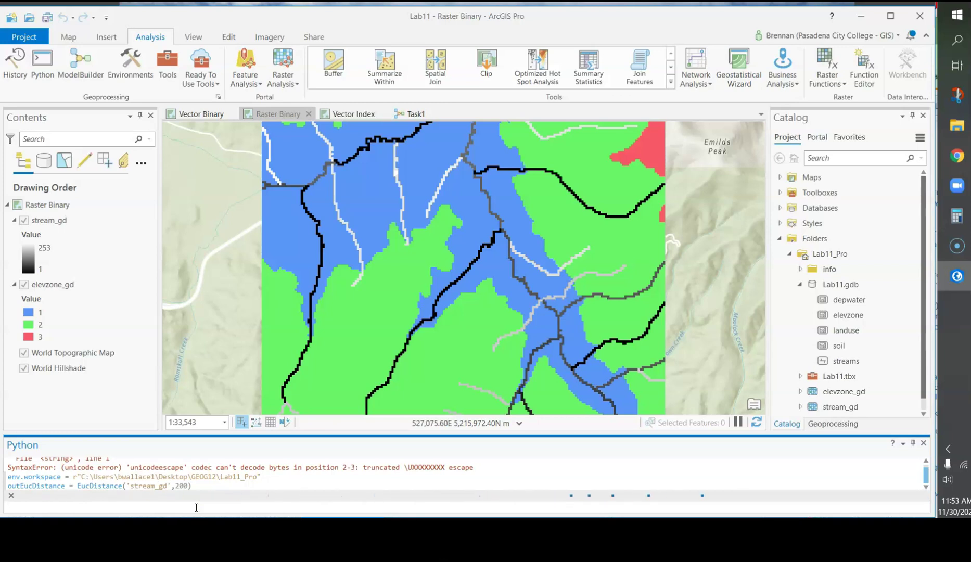
Step: Run outExtract = ExtractByAttributes('elevzone_gd','value=2') in the Python window
text(out)
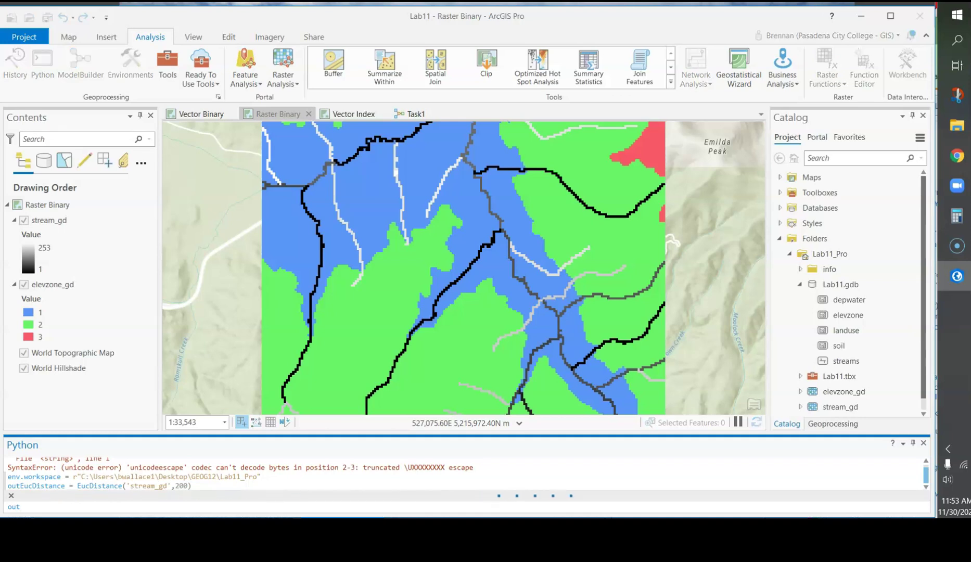
text(Extract =  ExtractbyAtt)
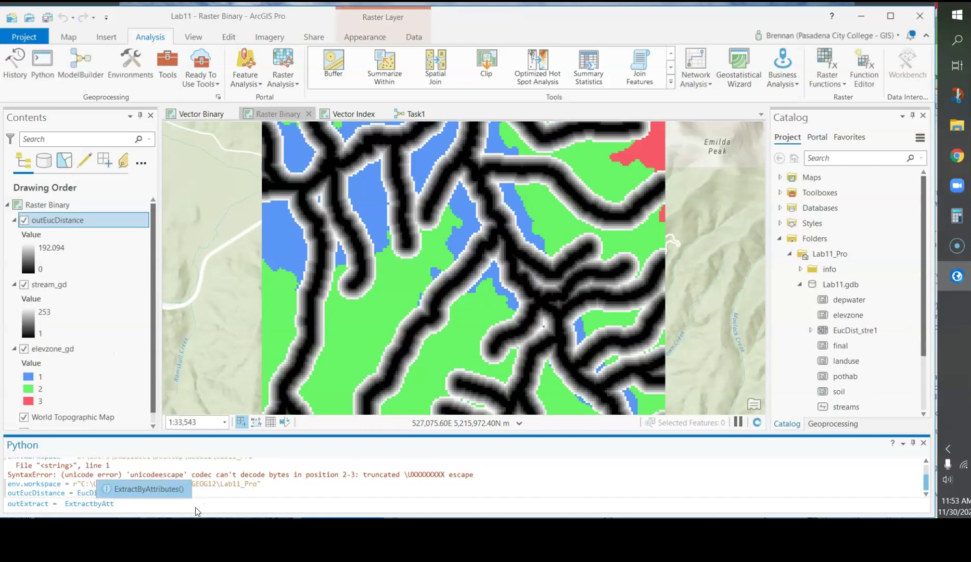
click(171, 496)
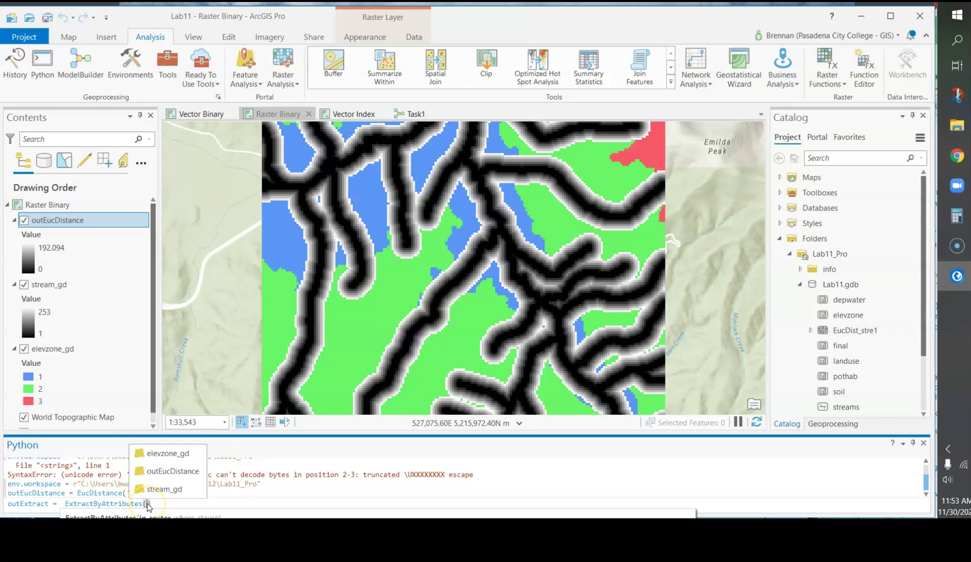
click(188, 453)
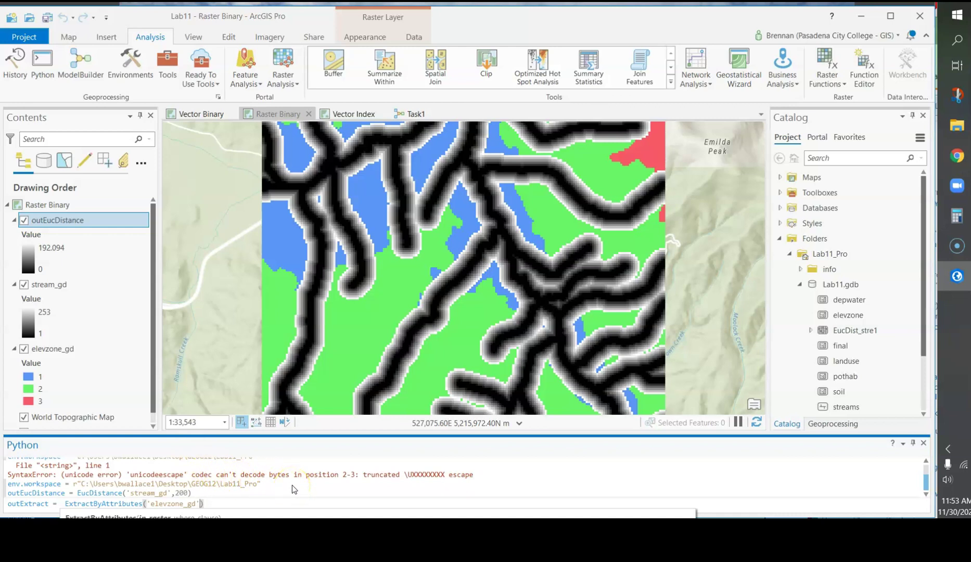
text(,)
text("val)
key(BackSpace)
key(BackSpace)
key(BackSpace)
key(BackSpace)
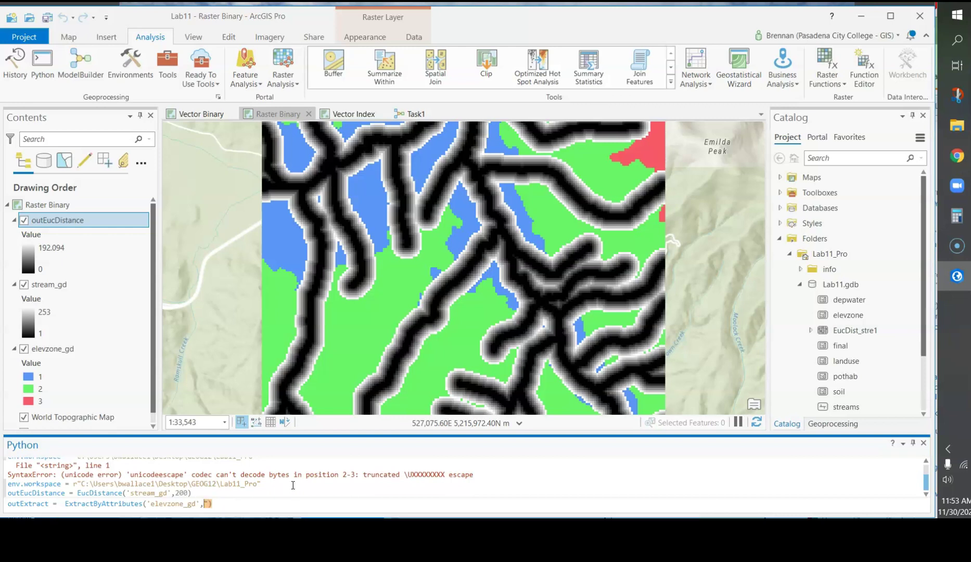
text('value=2)
key(Delete)
text(')
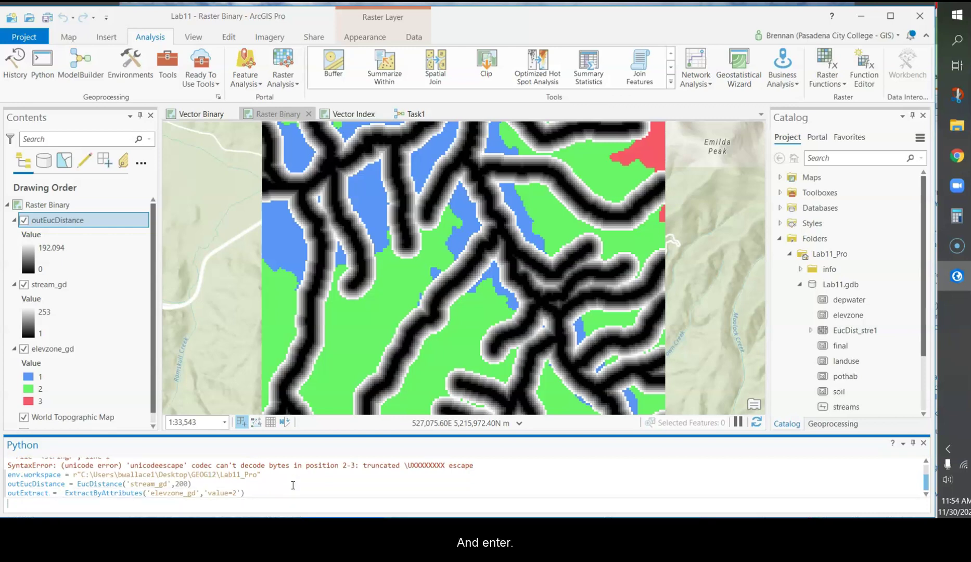
key(Return)
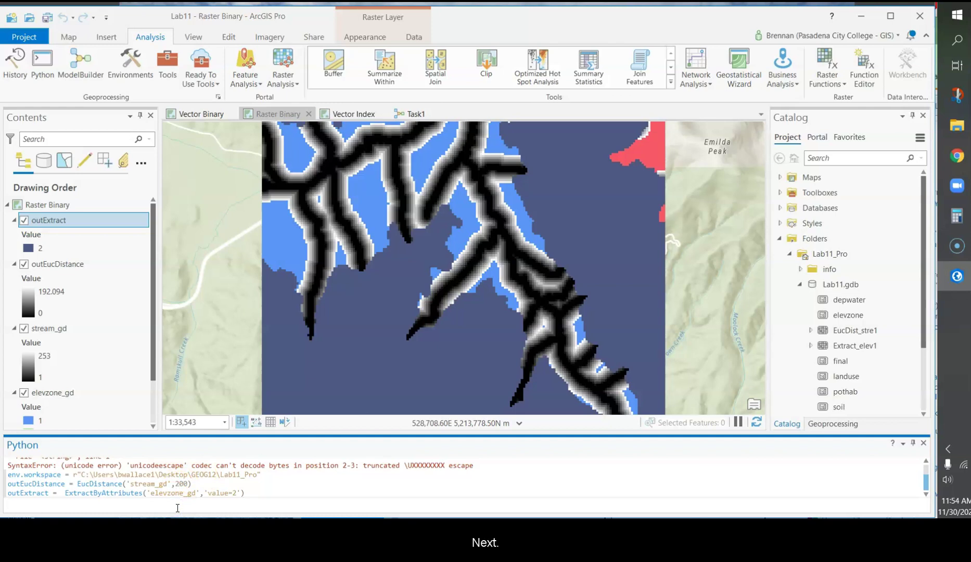
Step: Run outExtract2 = ExtractByMask('outExtract',"outEucDistance") in the Python window
text(outExtra)
key(BackSpace)
text(ract2 = Extract)
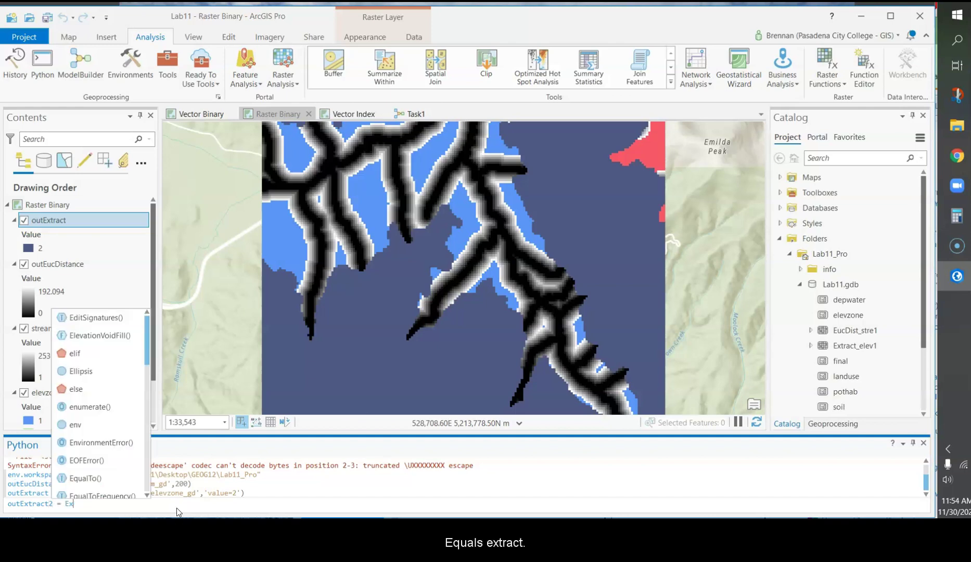
text(by)
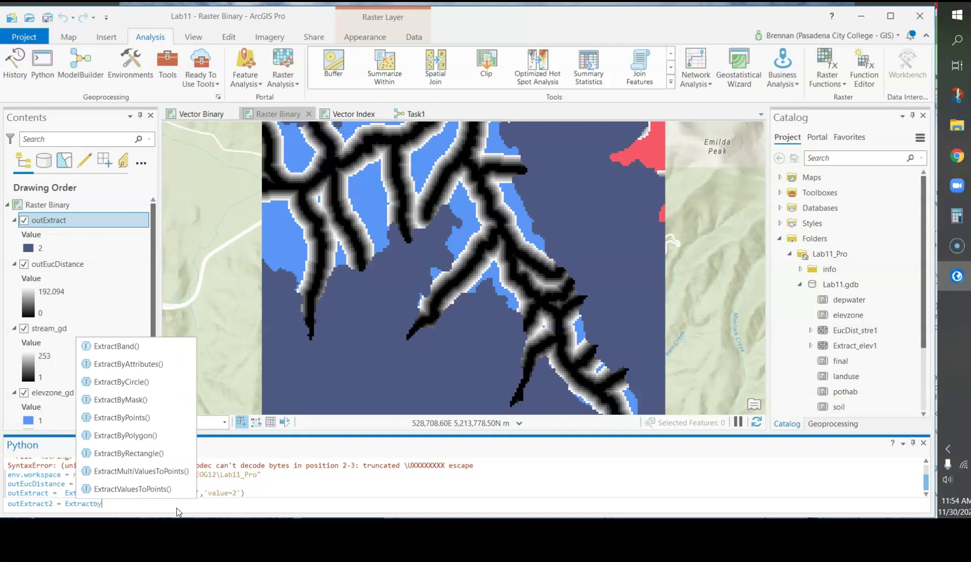
click(138, 436)
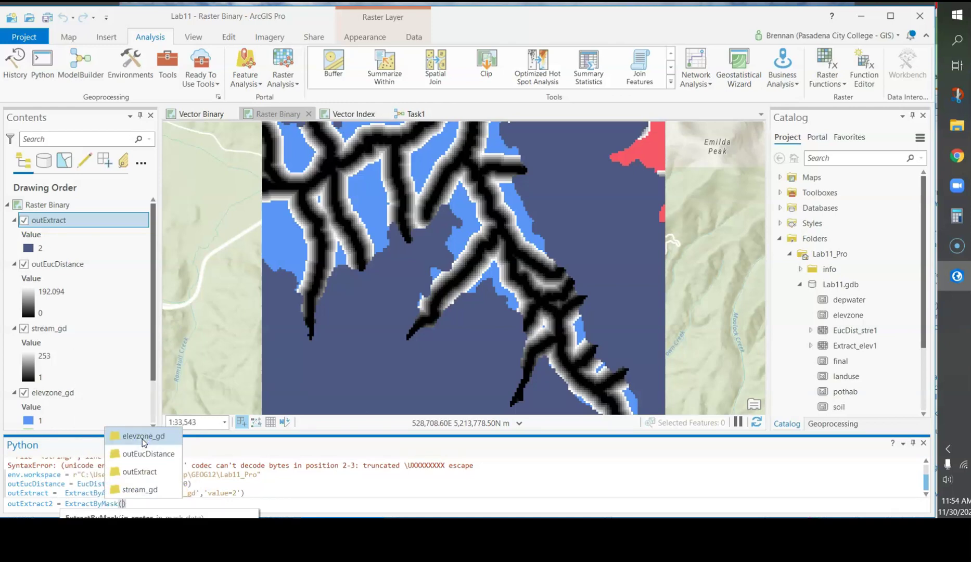
text('out)
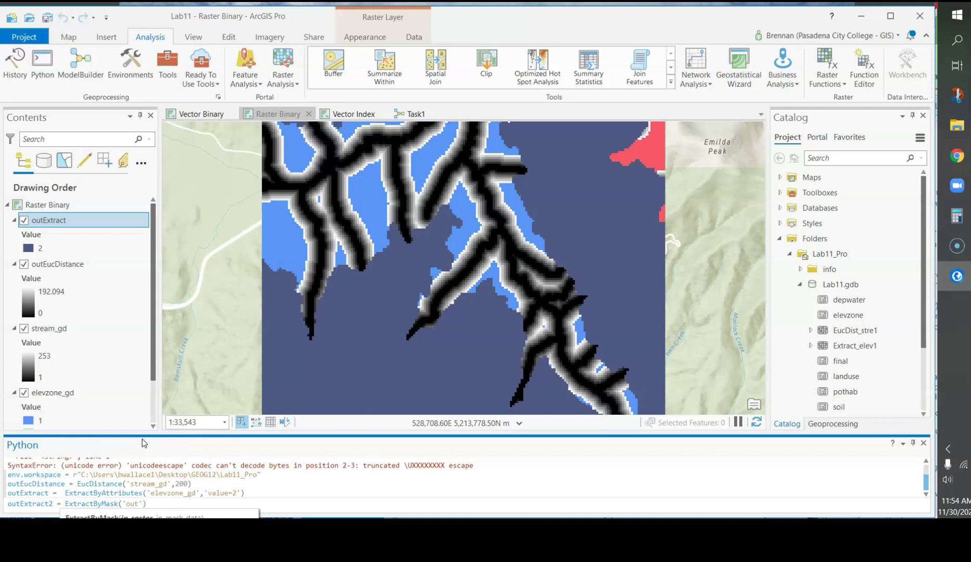
text(Extract',)
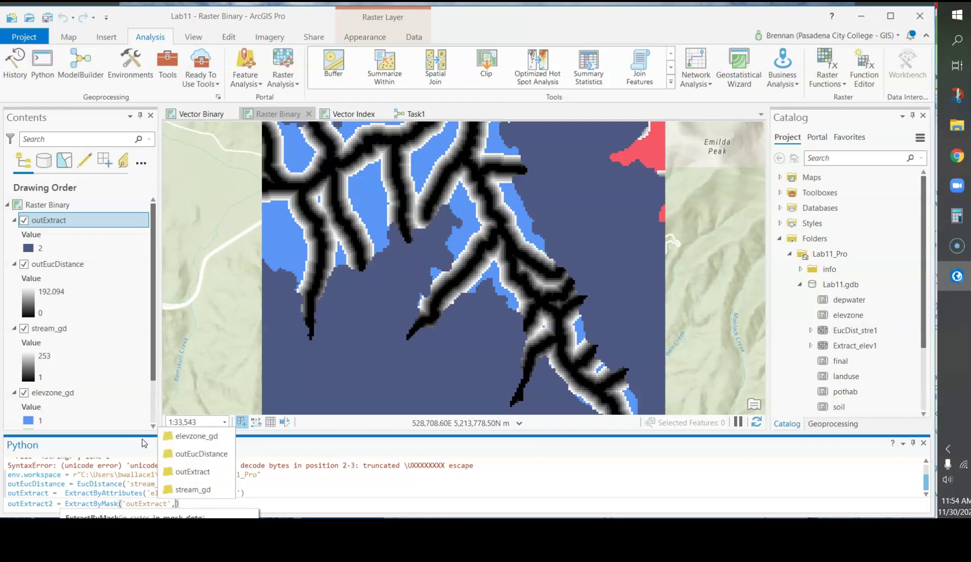
text(')
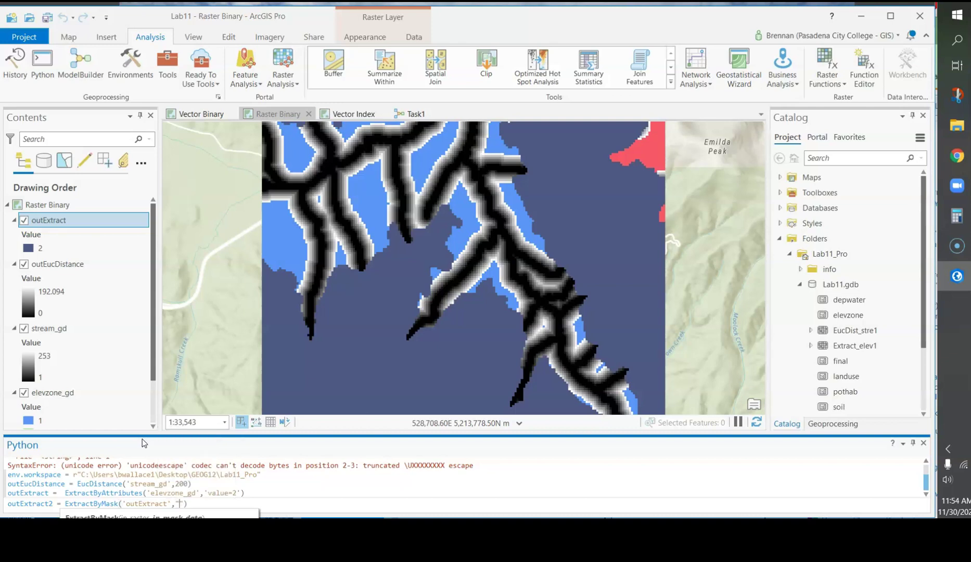
text(outEu)
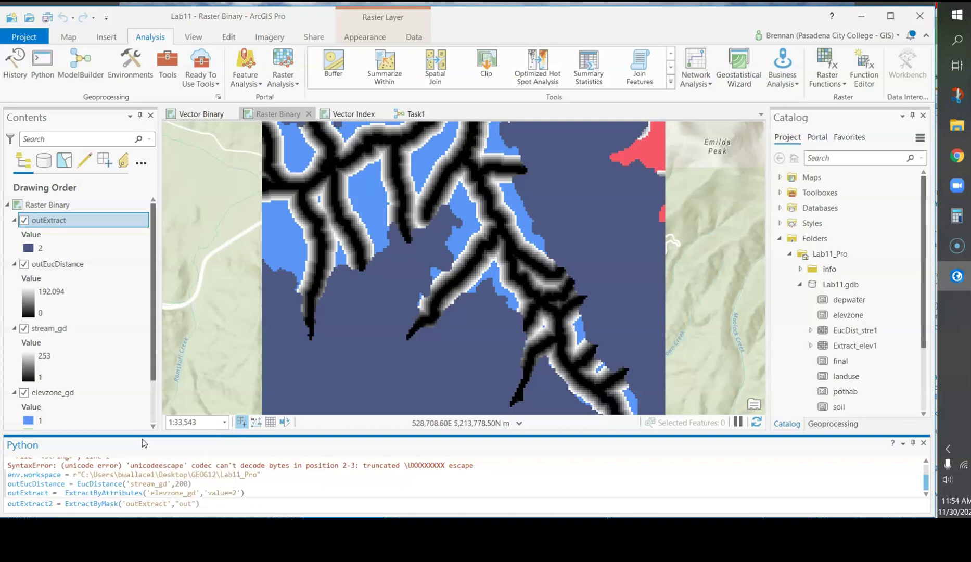
text(cDistance)
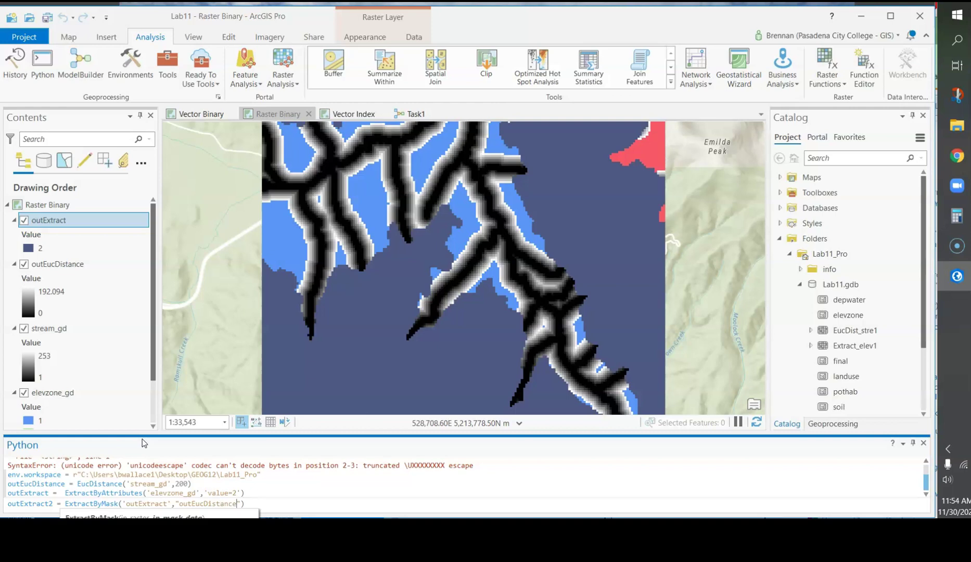
key(Return)
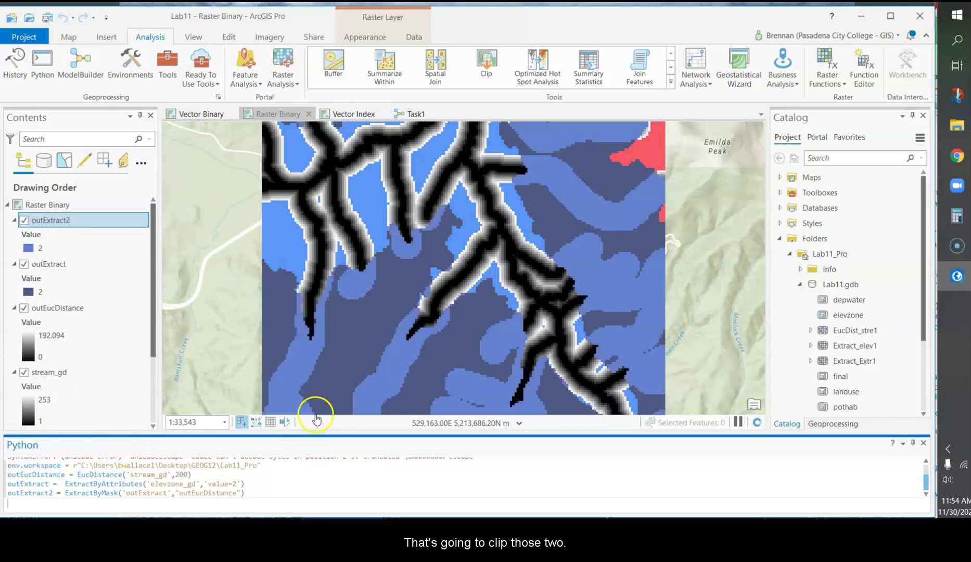
Step: Hide the outExtract, outEucDistance and elevzone_gd layers to view outExtract2 over the basemap
click(23, 264)
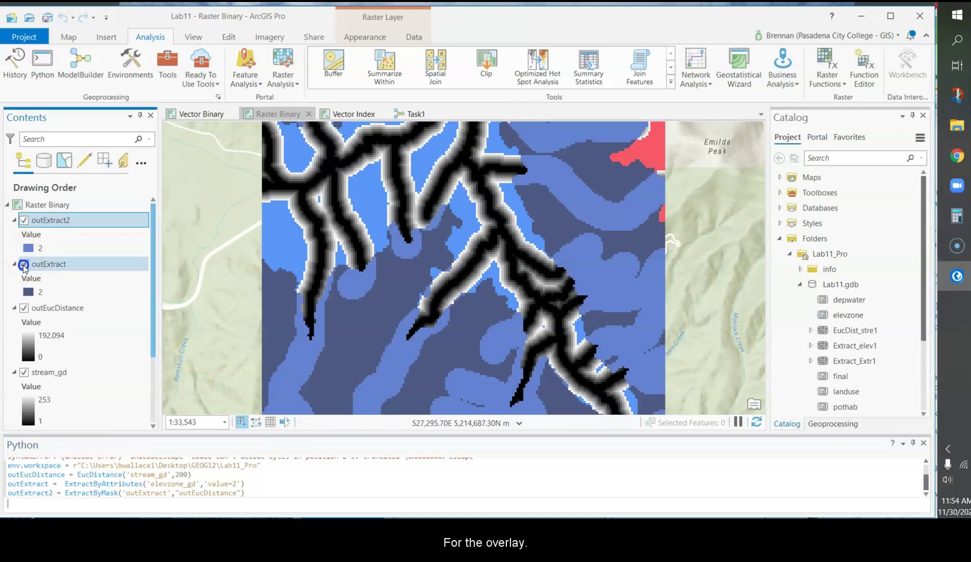
click(23, 307)
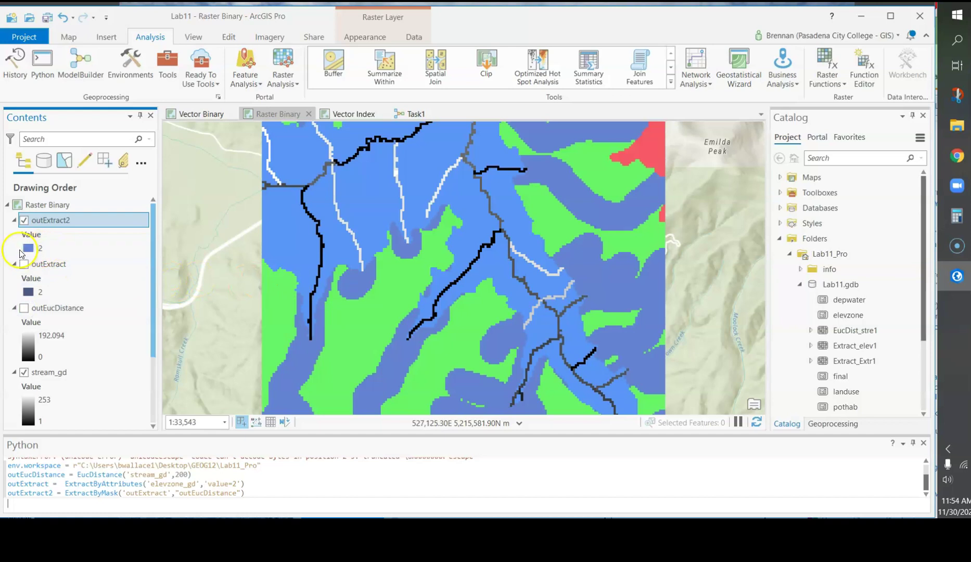
scroll(21, 351, down, 3)
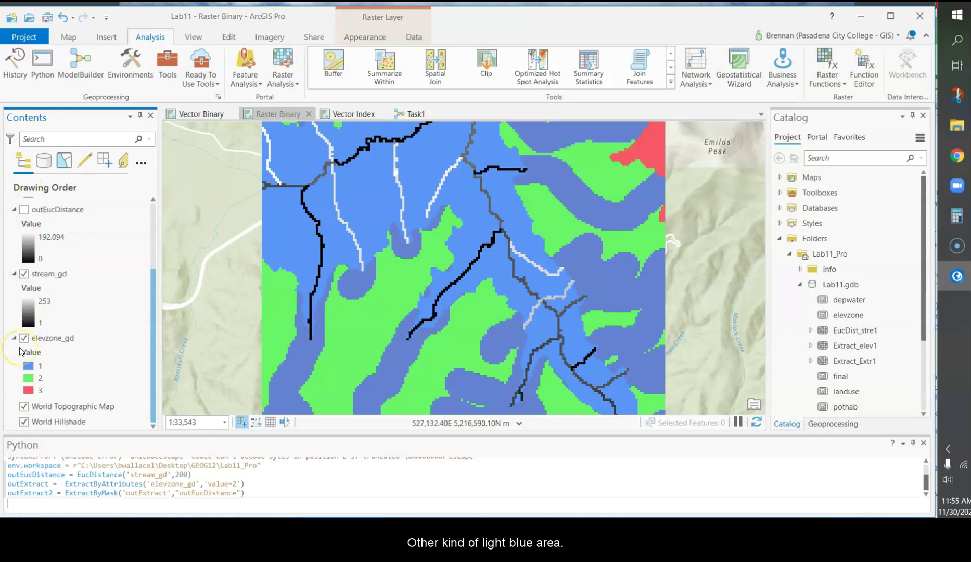
click(24, 337)
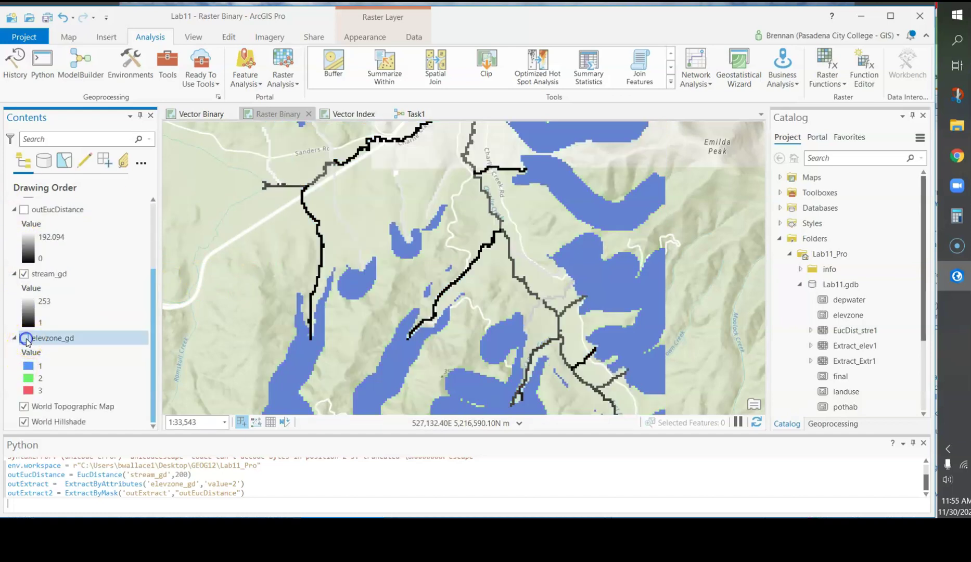
click(67, 311)
scroll(66, 307, up, 3)
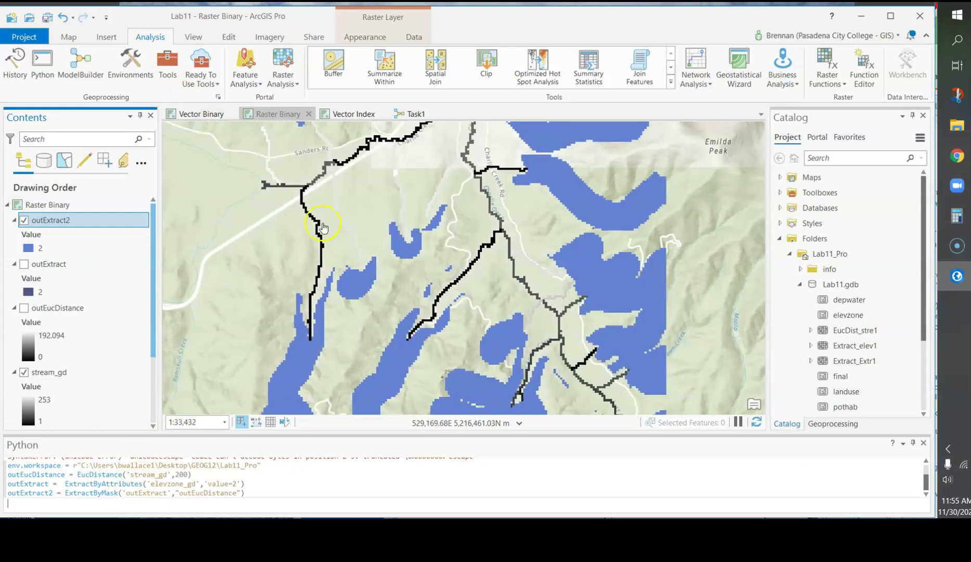
Step: Compare the outExtract2 raster in the Raster Binary map with the final layer in the Vector Binary map
click(196, 113)
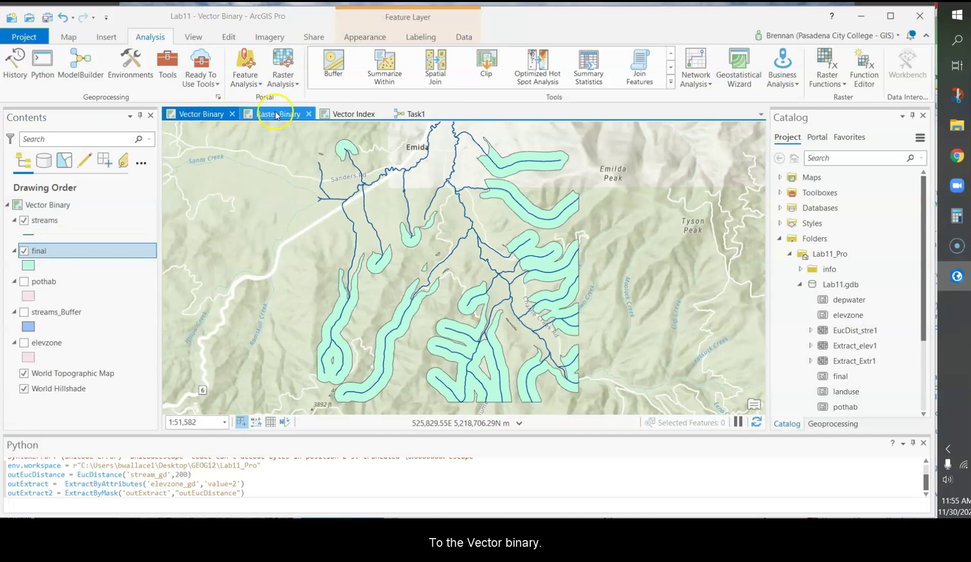
click(250, 115)
click(223, 114)
click(268, 115)
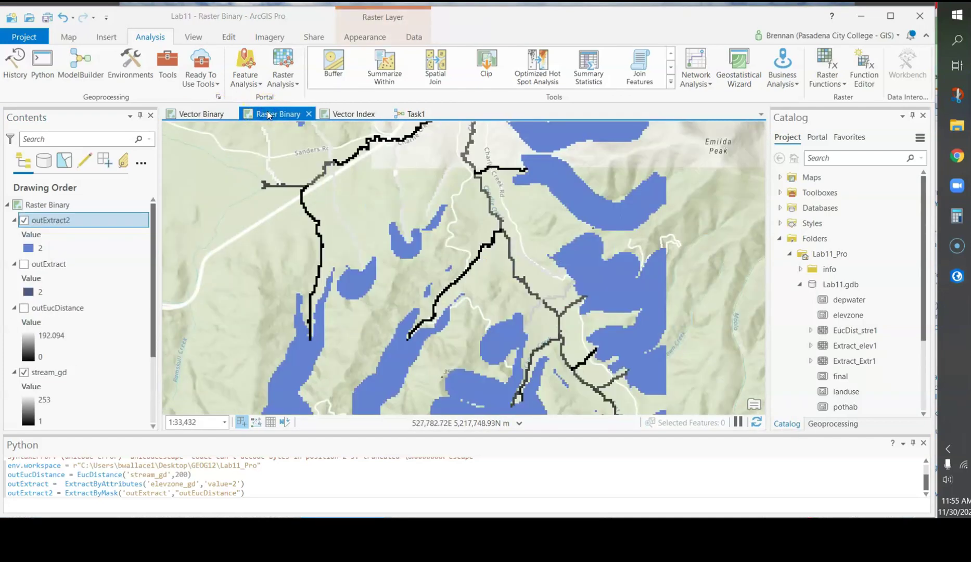
Step: Save the extraction raster by running outExtract2.save('final2') in the Python window
click(211, 500)
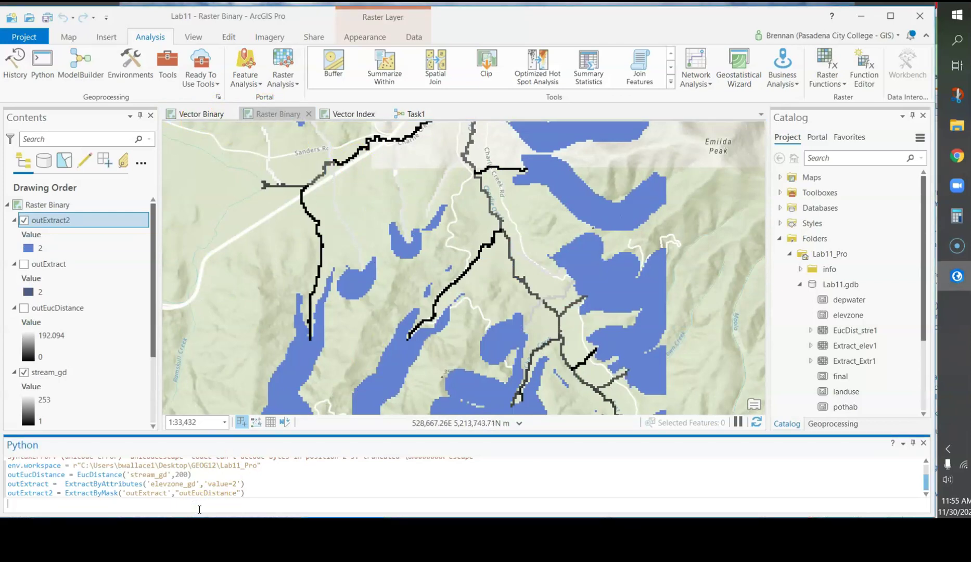
text(outExtract2.)
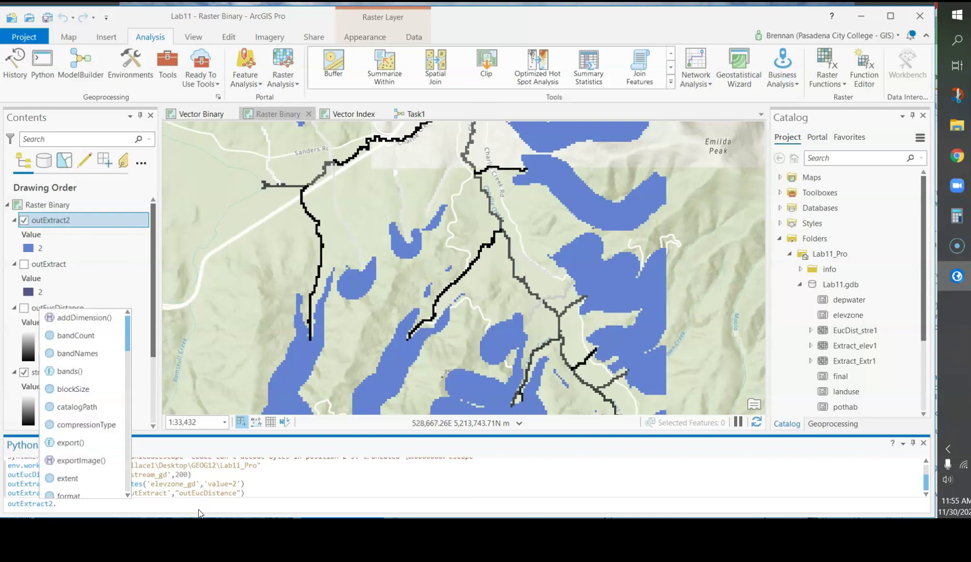
text(save)
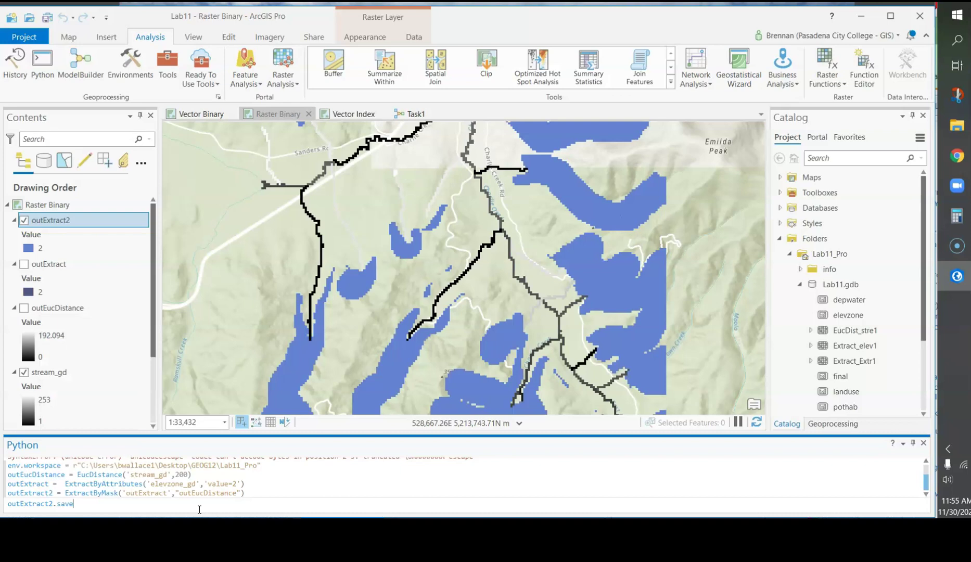
text(('final2)
key(Return)
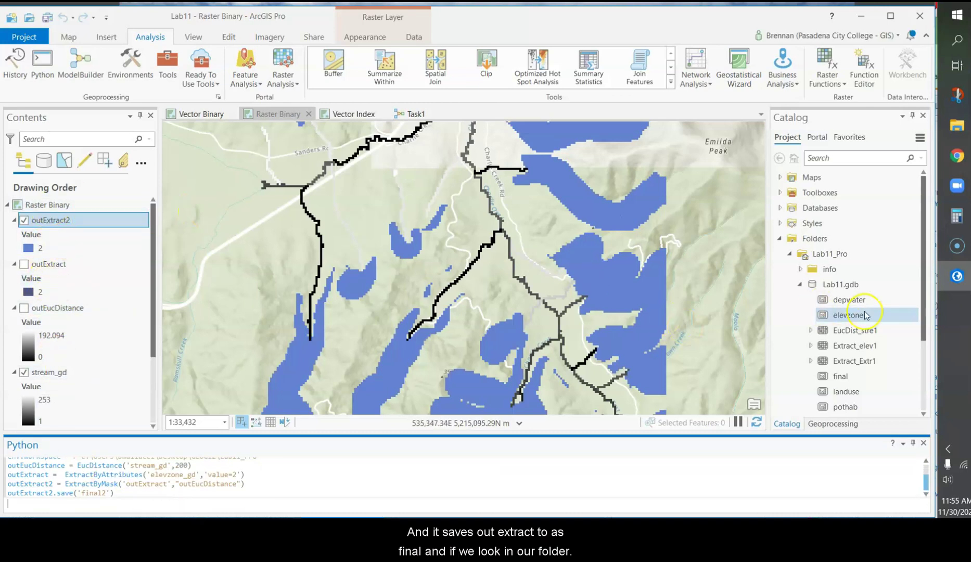
Step: Refresh the Lab11_Pro folder in the project catalog to update its list of datasets
scroll(867, 315, down, 3)
scroll(866, 315, up, 3)
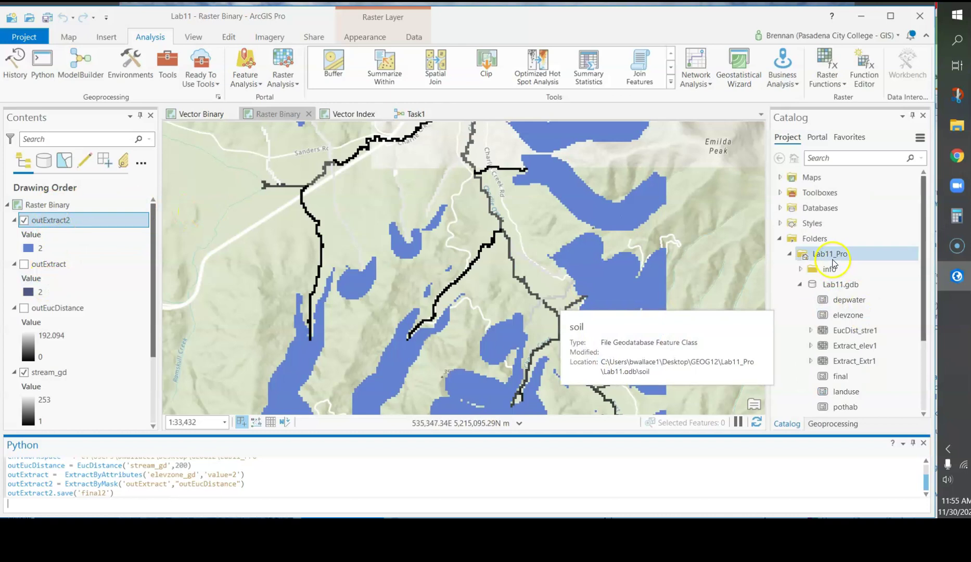
right_click(831, 255)
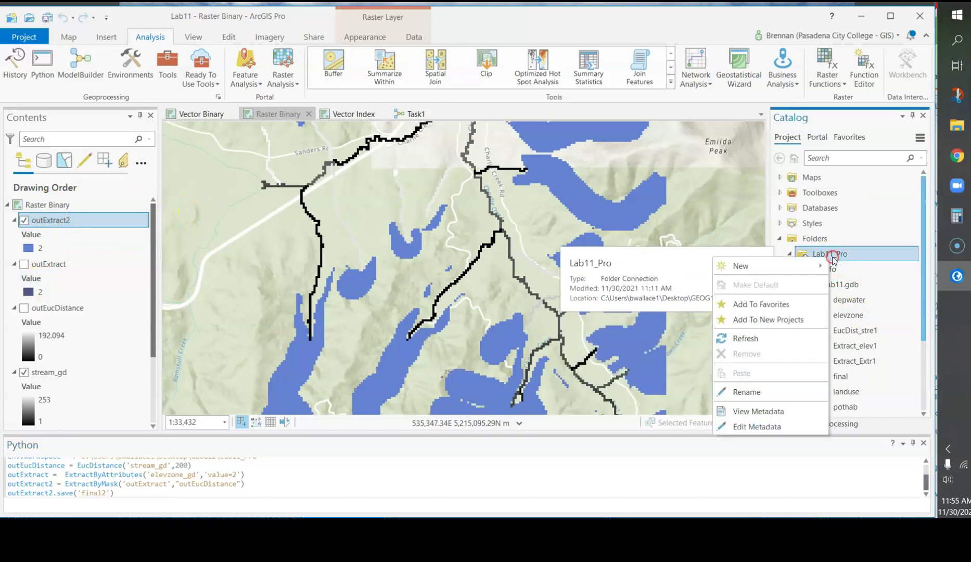
click(776, 339)
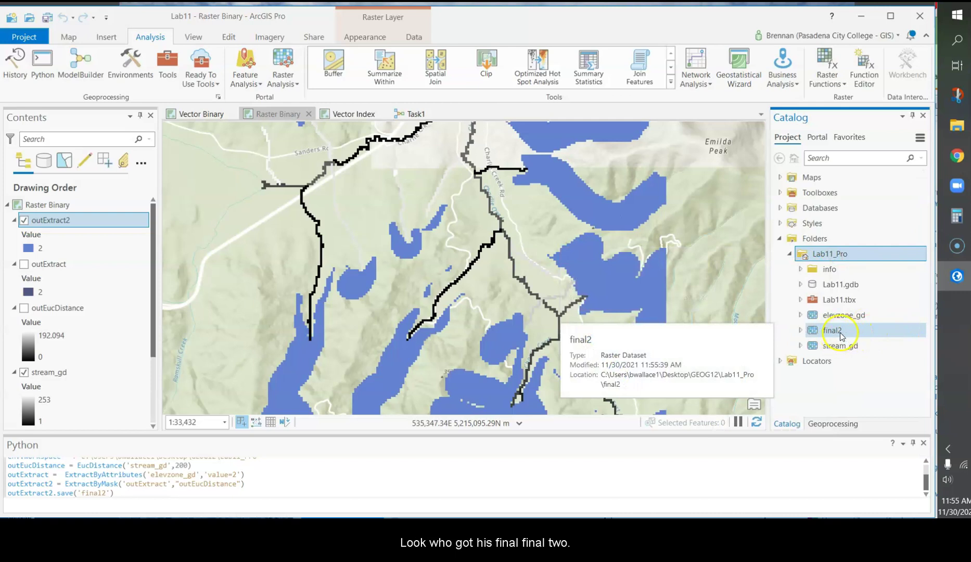
Step: Add the final2 raster from the Lab11_Pro folder to the Raster Binary map and hide the outExtract2 layer
mouse_move(839, 335)
mouse_down()
mouse_move(800, 322)
mouse_move(843, 334)
mouse_up()
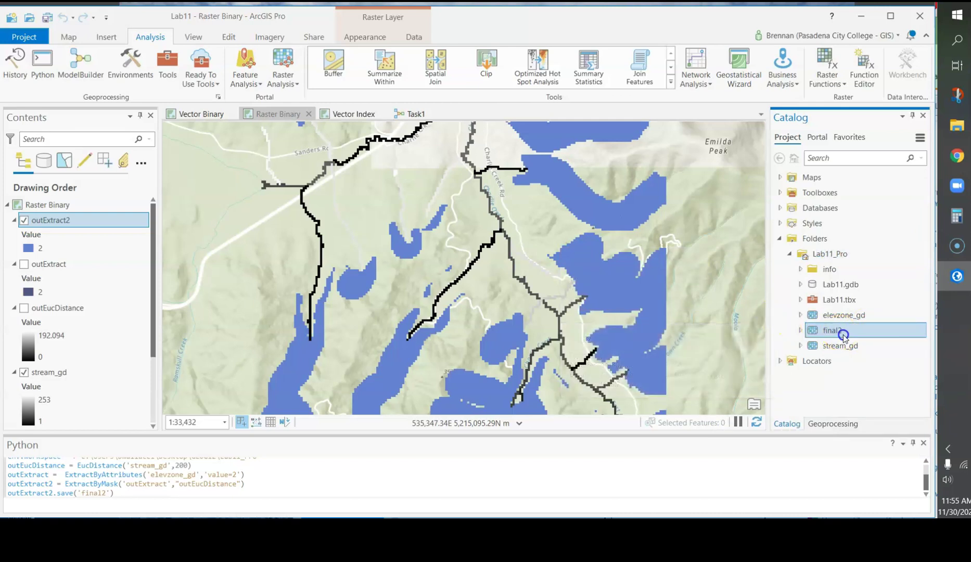
right_click(843, 334)
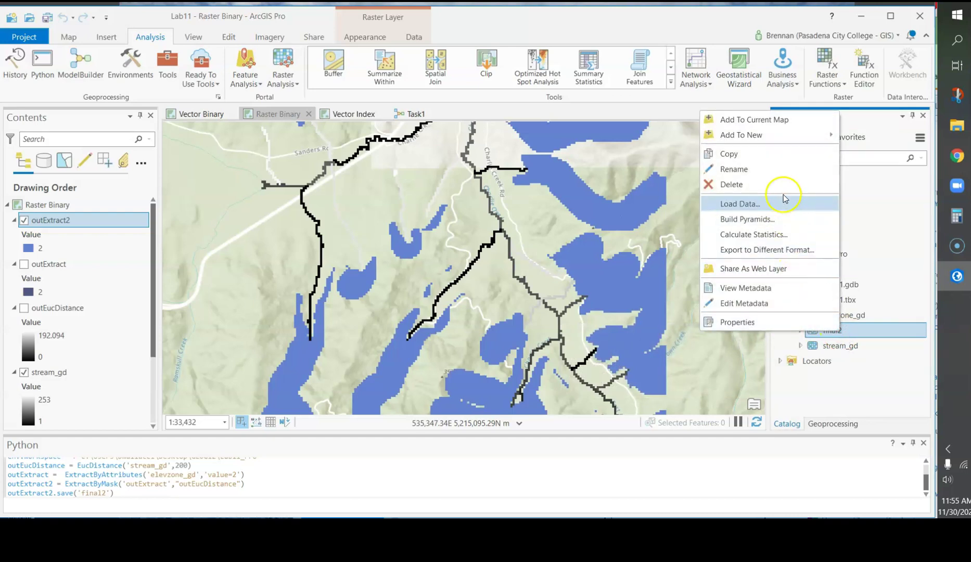
click(777, 120)
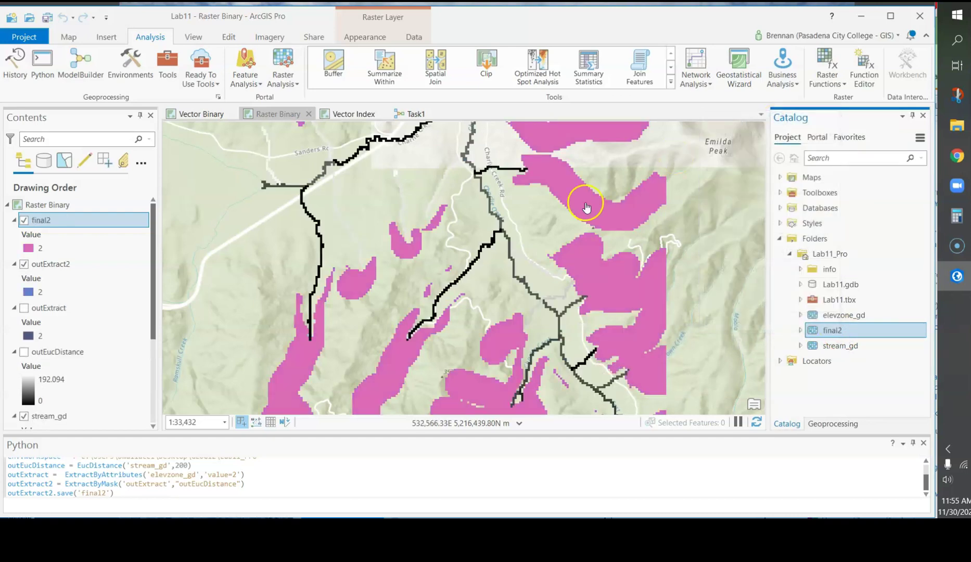
click(24, 264)
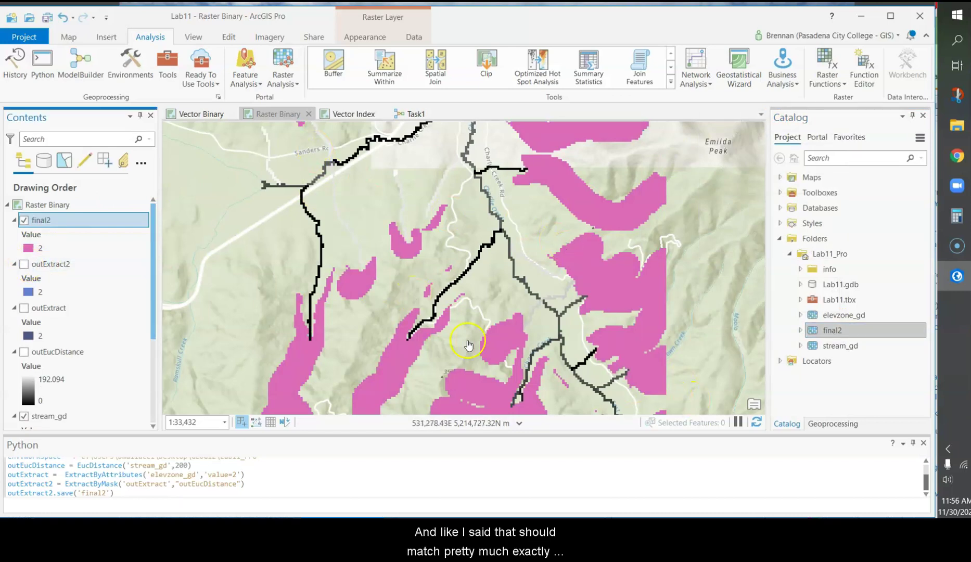
Step: Compare the final2 raster in the Raster Binary map with the final habitat polygons in the Vector Binary map
click(205, 117)
click(275, 115)
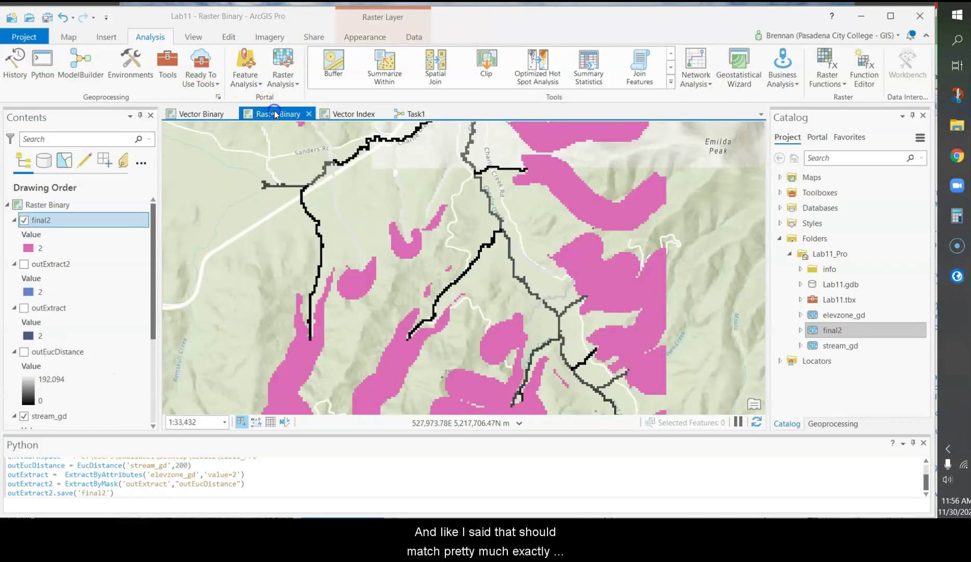
click(217, 113)
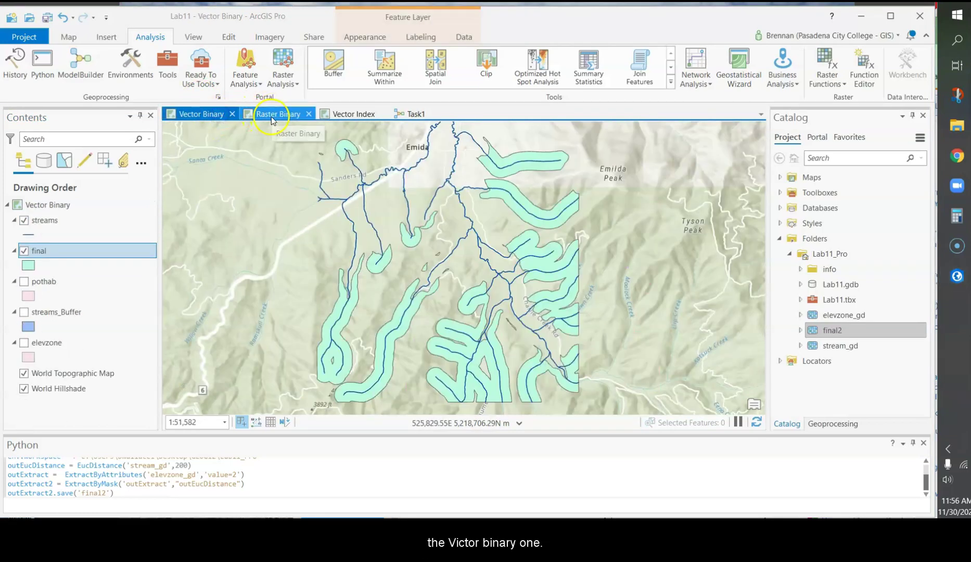
click(255, 119)
click(199, 116)
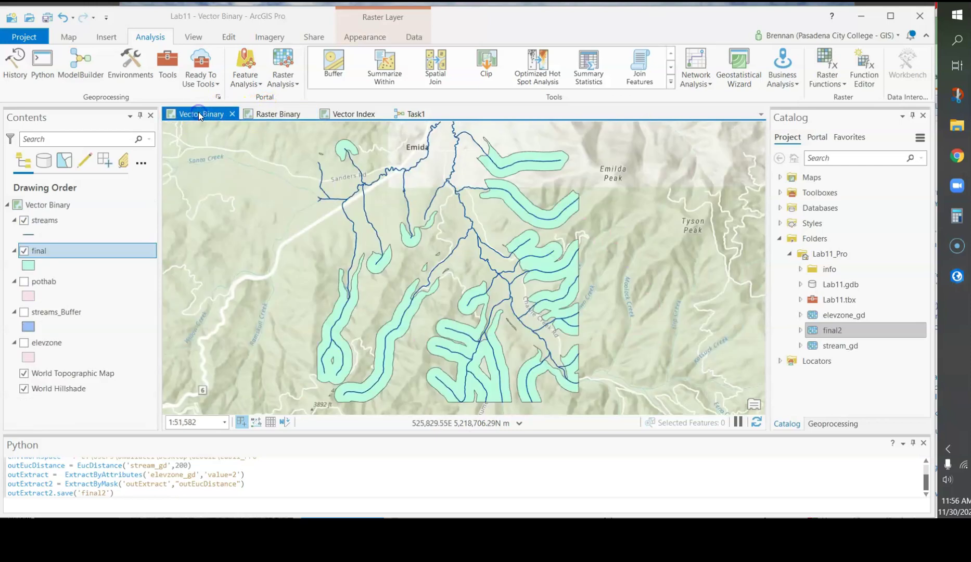
click(261, 113)
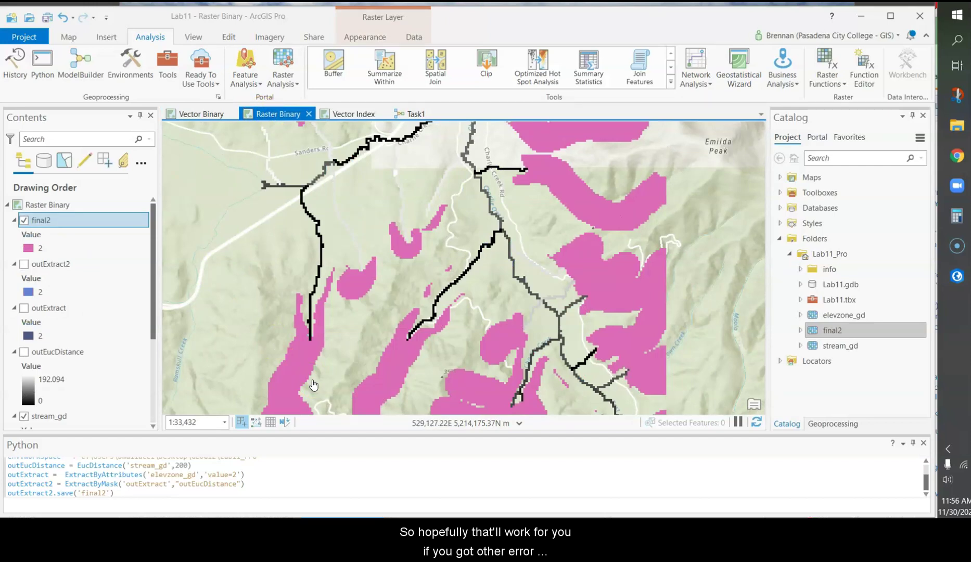
Step: Review the script's commands in the Python window from the imports to the final save, and close the window
click(280, 476)
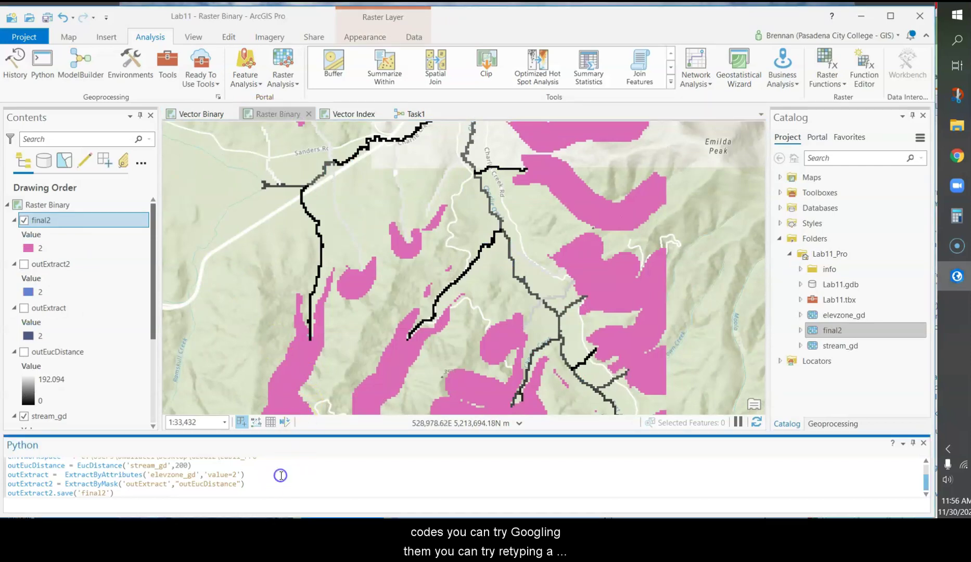
scroll(280, 475, up, 2)
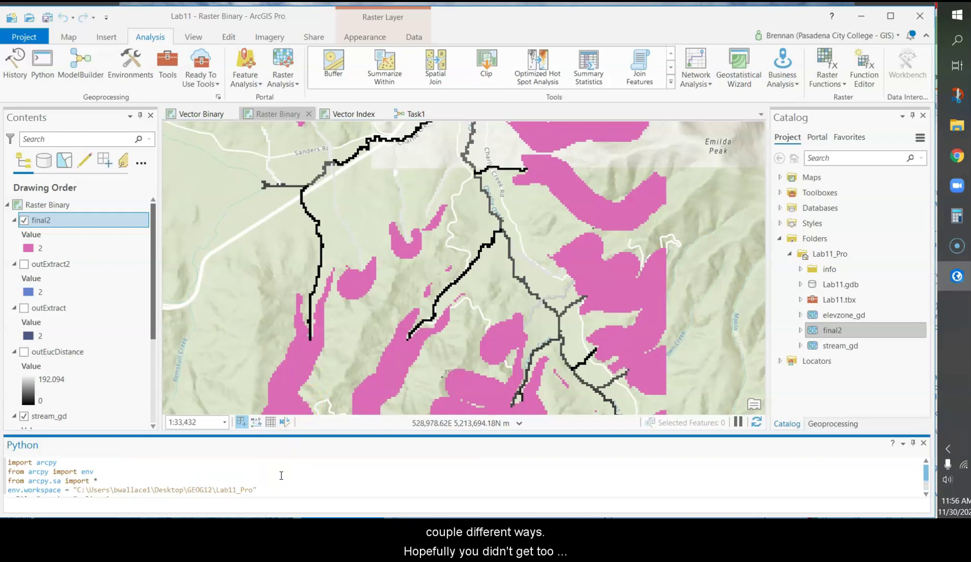
scroll(281, 475, down, 2)
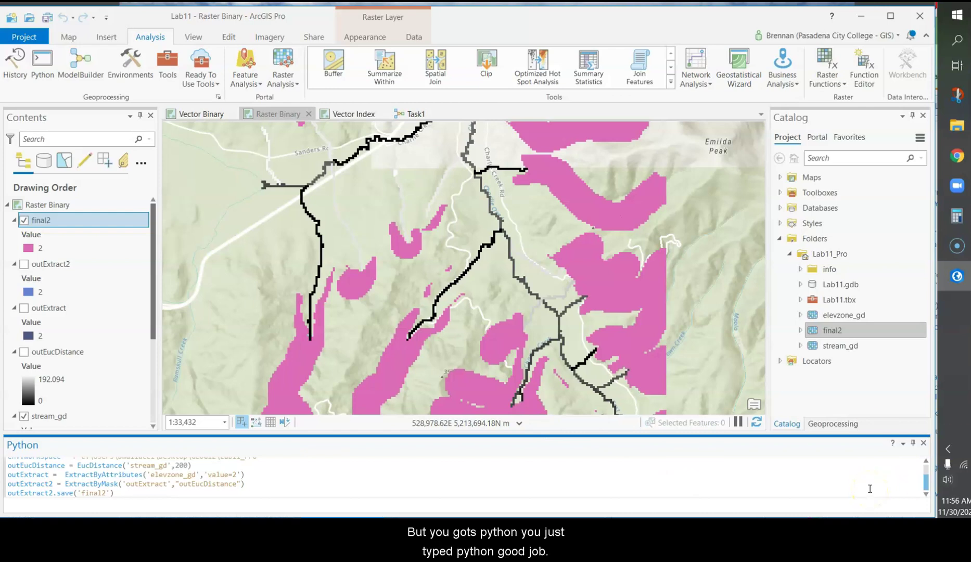
click(924, 444)
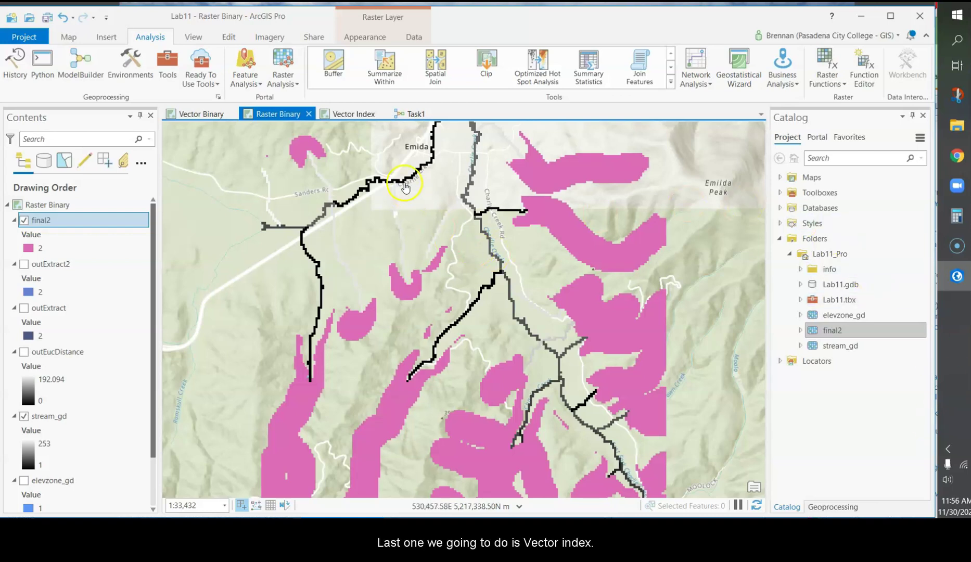
Step: Switch to the Vector Index map and open the soil layer's attribute table
click(341, 113)
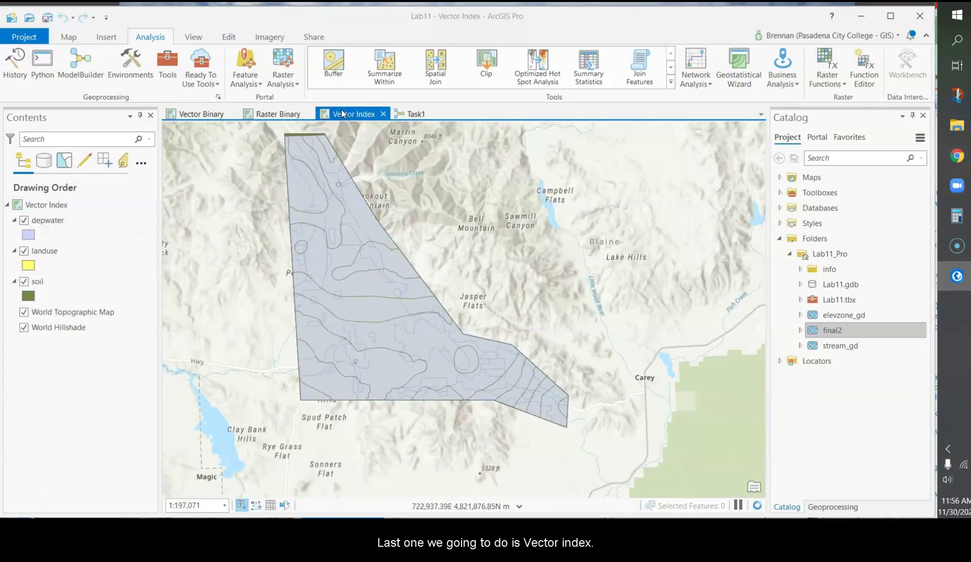
drag(338, 235, 395, 286)
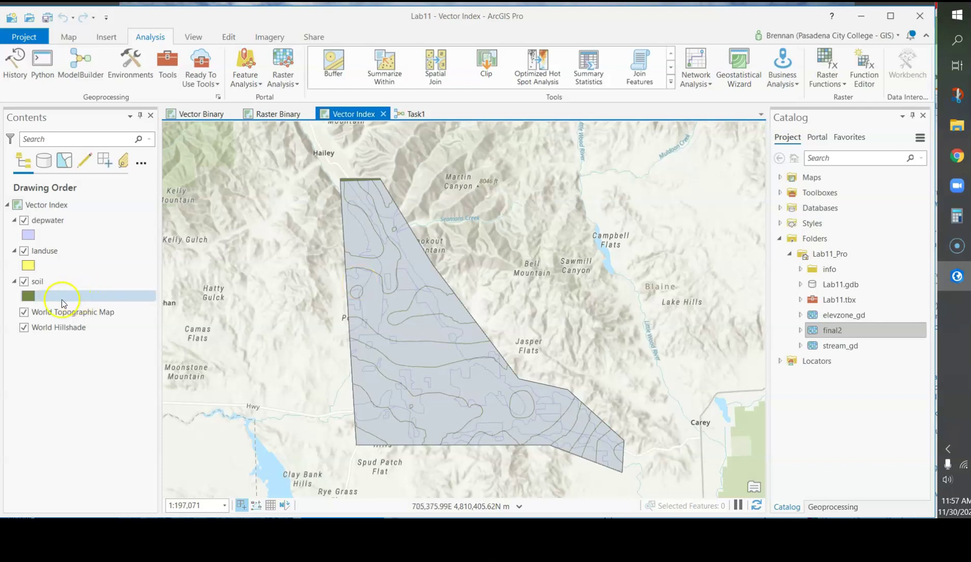
right_click(41, 284)
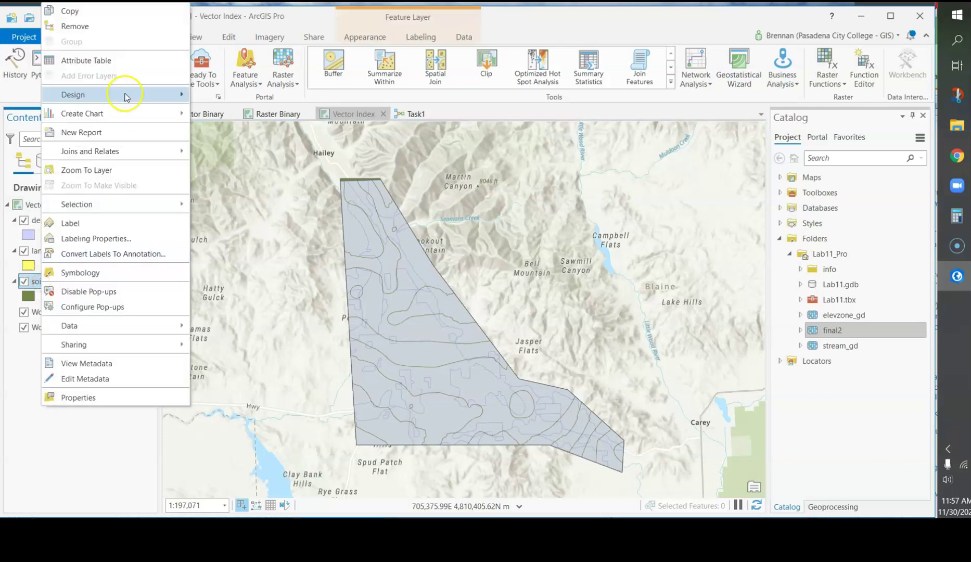
click(123, 60)
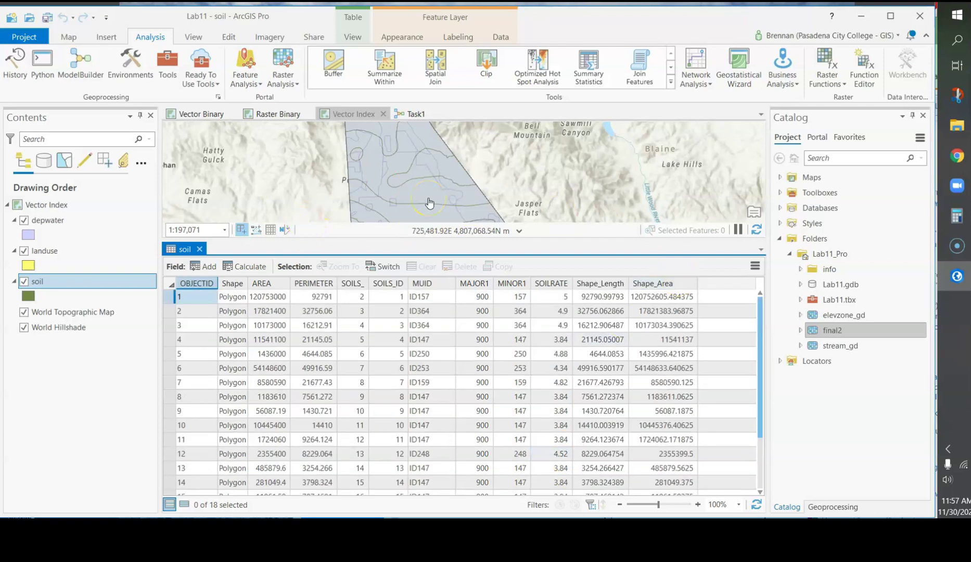
Step: Open the landuse layer's attribute table and review its LURATE values down to the last record
right_click(53, 253)
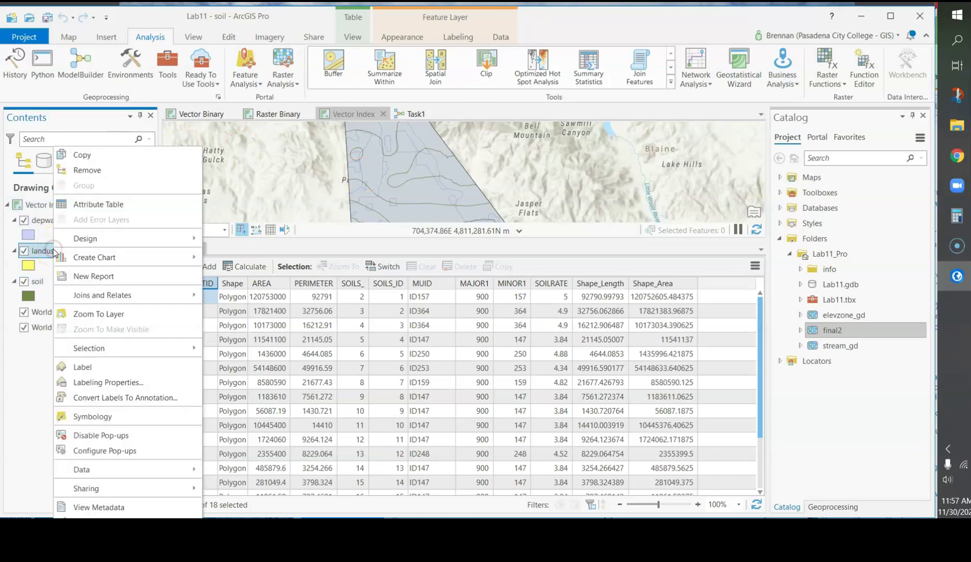
click(100, 204)
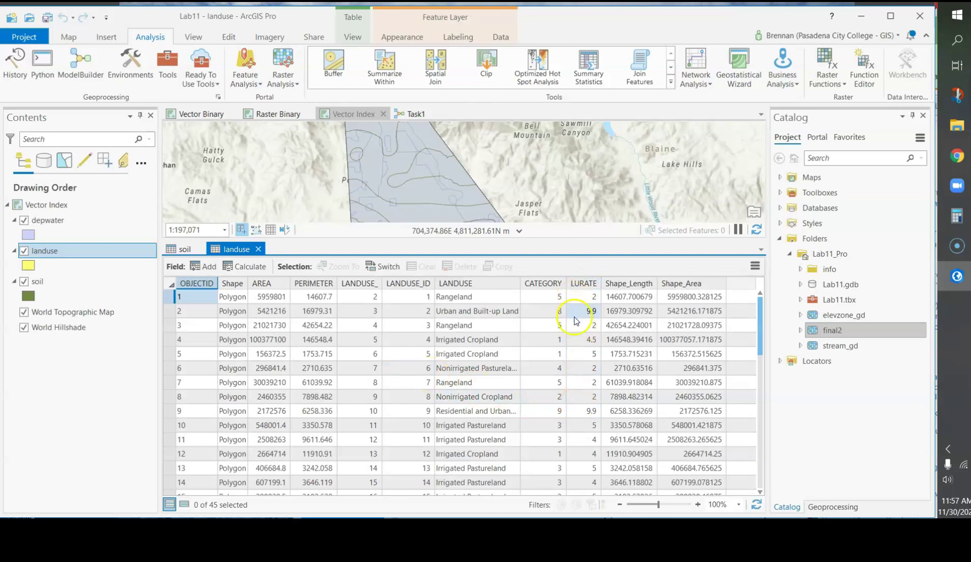
scroll(583, 375, down, 10)
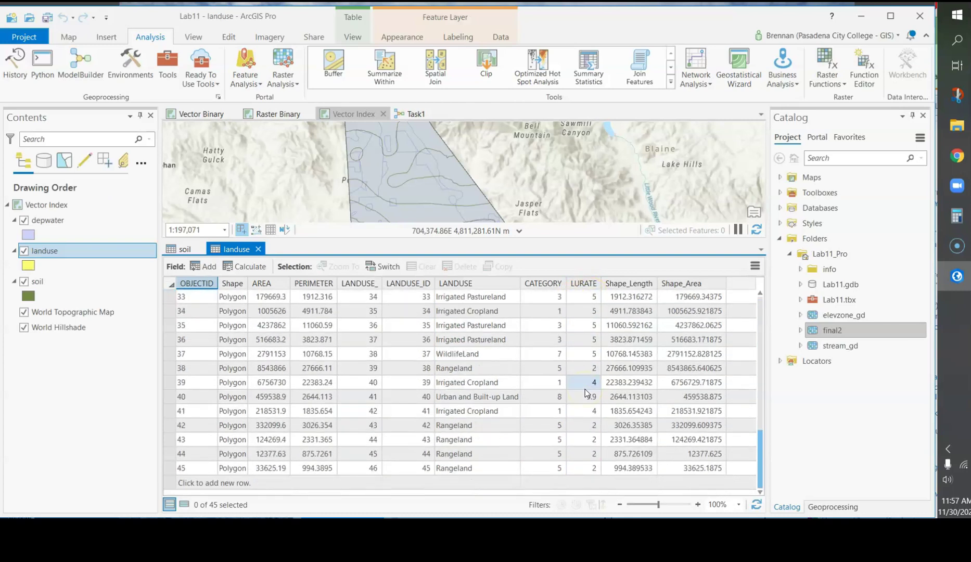
scroll(585, 385, up, 10)
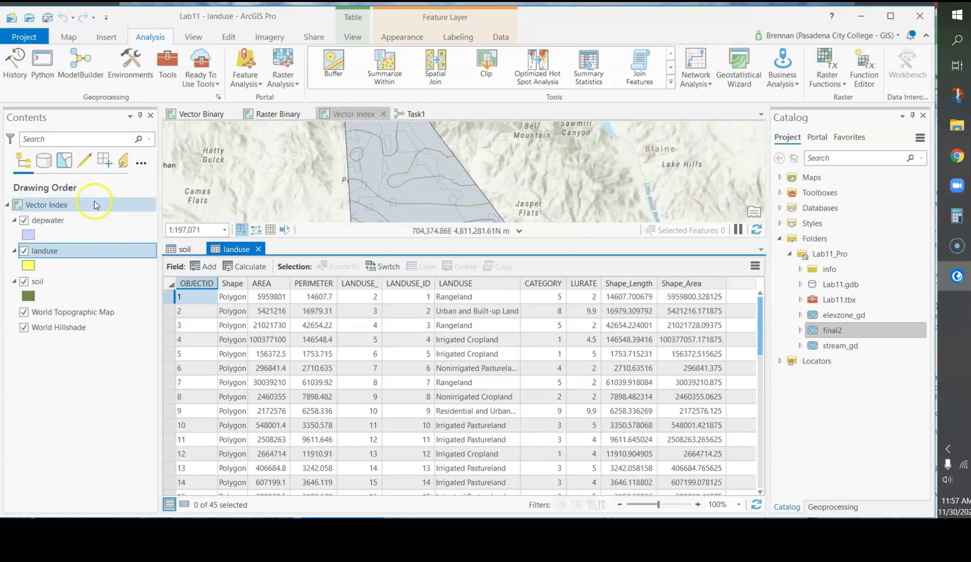
Step: Review the DWRATE values in the depwater layer's attribute table and close the depwater, landuse and soil tables
right_click(47, 222)
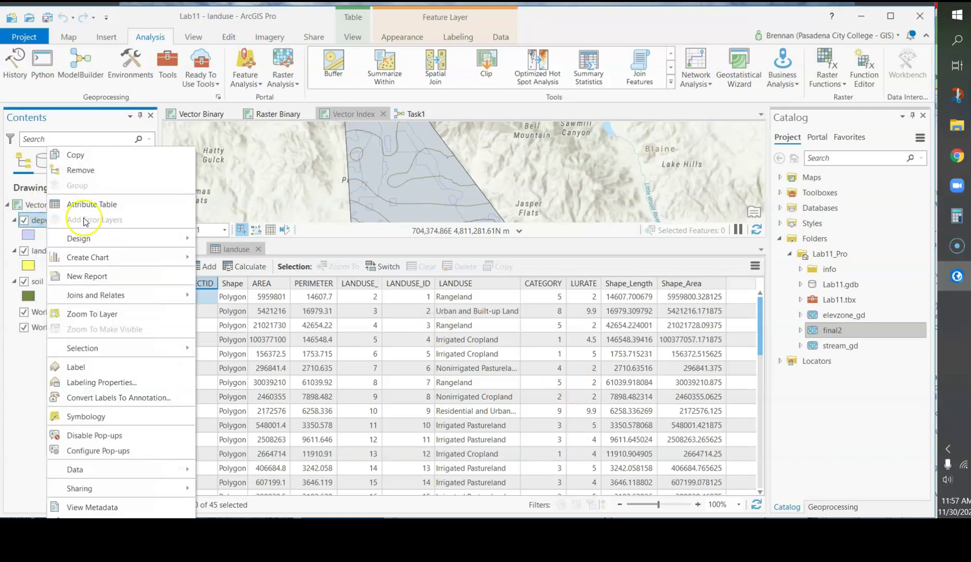
click(93, 208)
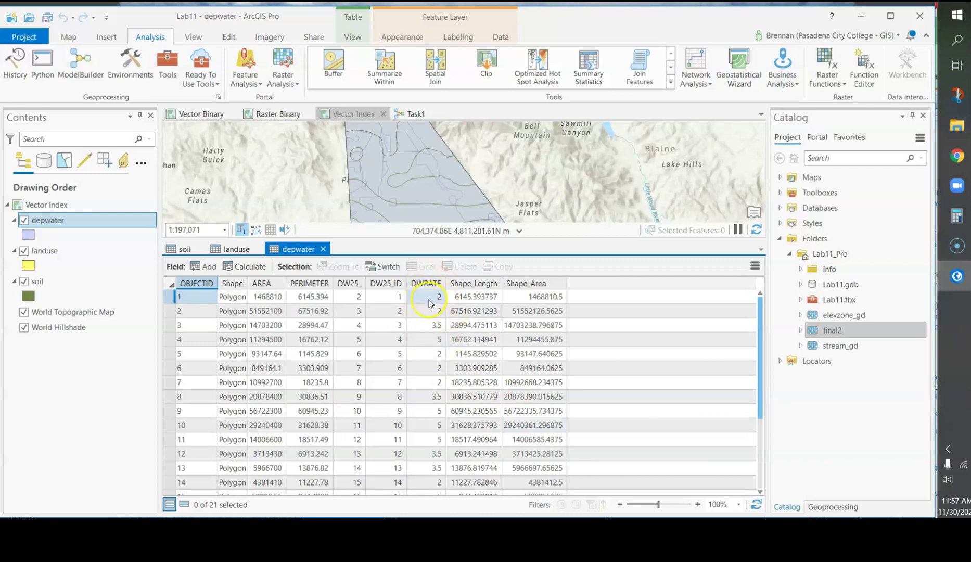
scroll(438, 356, down, 3)
scroll(438, 355, up, 3)
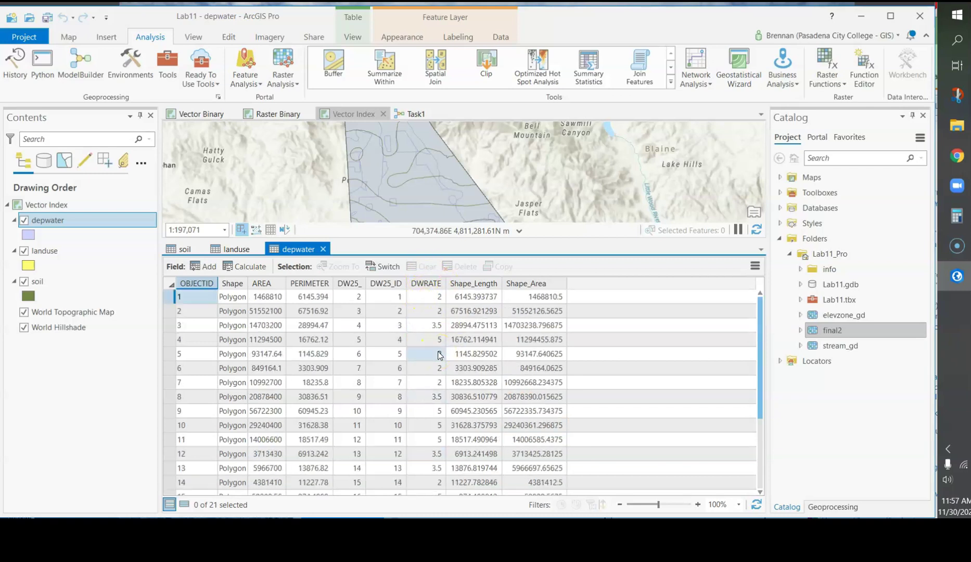
click(323, 249)
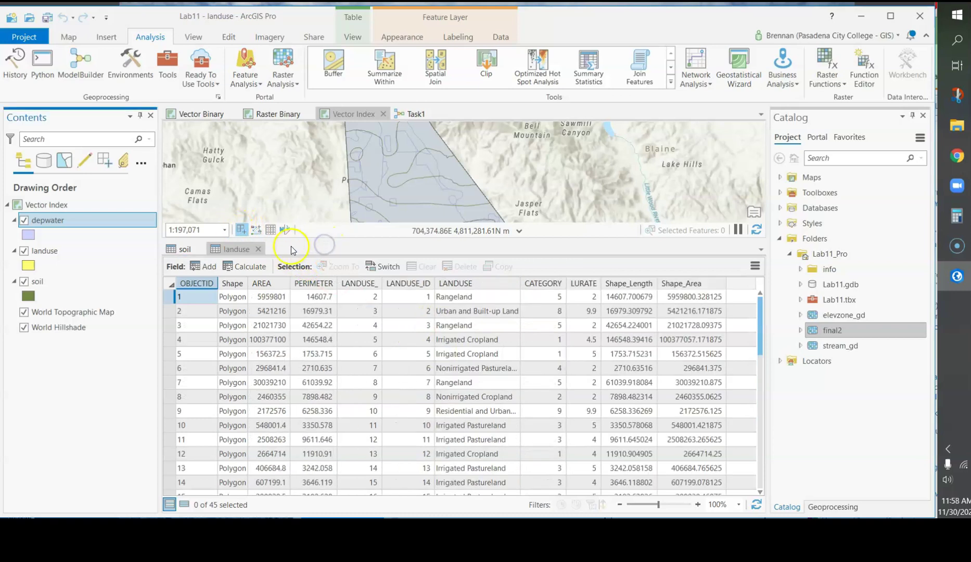
click(259, 251)
click(200, 250)
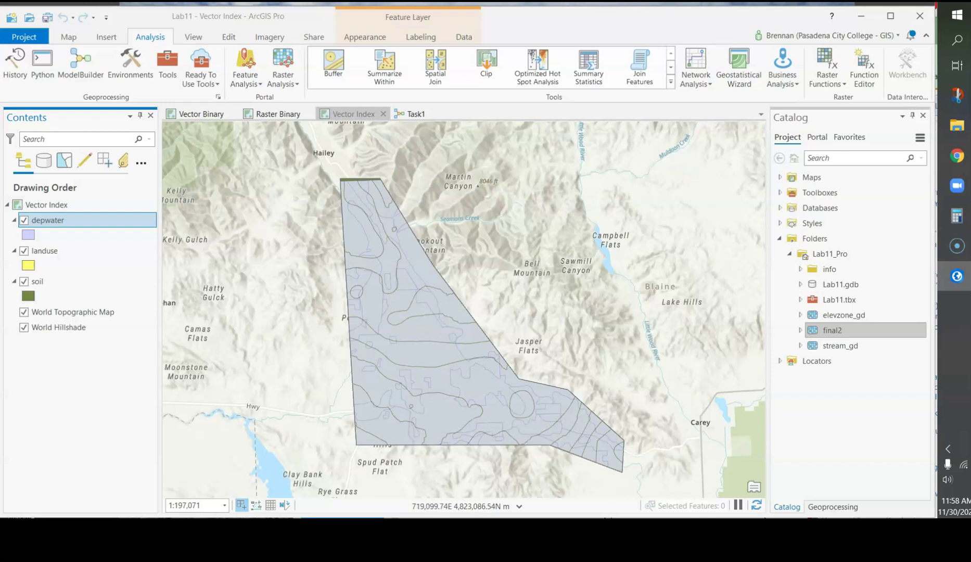
Step: Create a new empty model in ModelBuilder
click(86, 52)
click(86, 83)
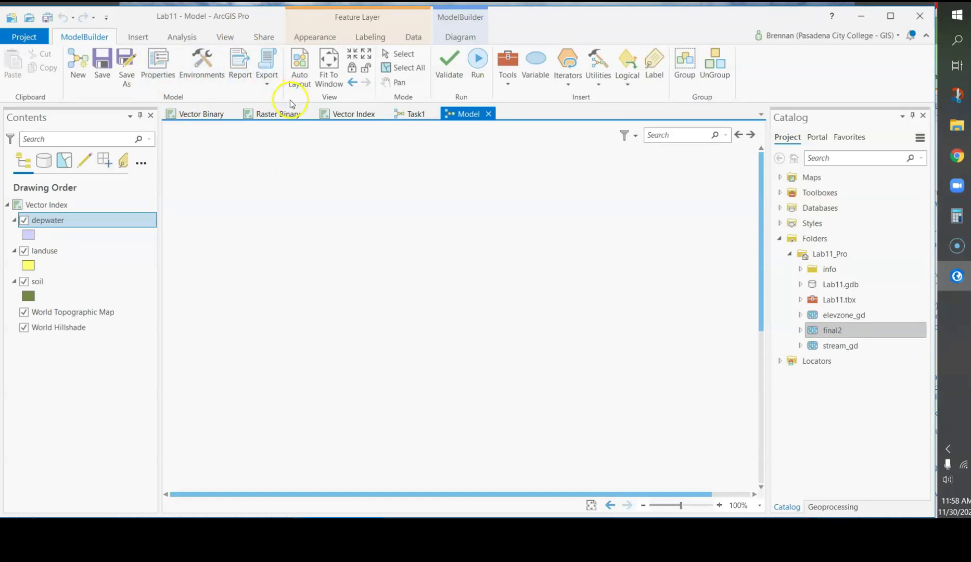
Step: Try to set both the name and the label of the new model to Task2 in its tool properties
click(157, 61)
double_click(373, 184)
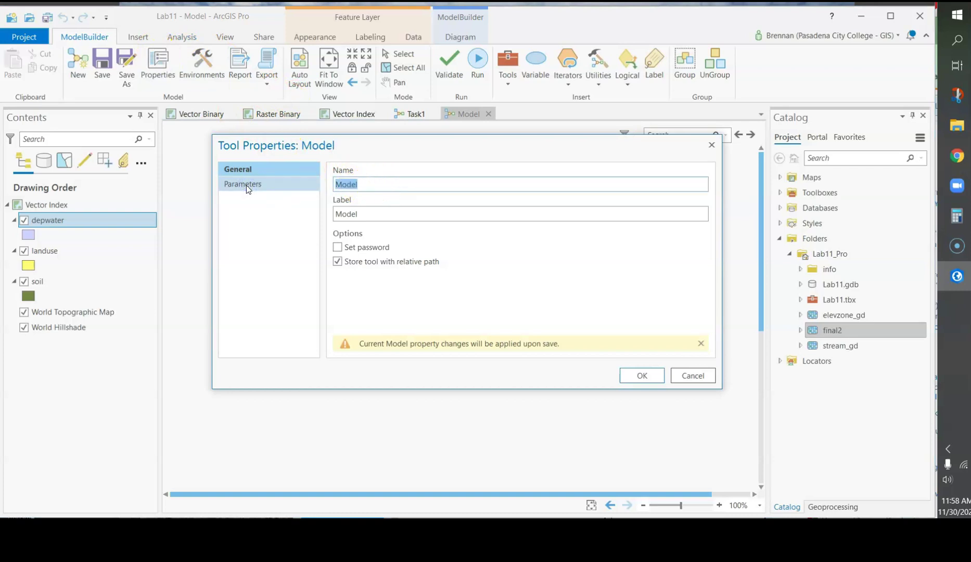
text(Task2)
key(Tab)
key(Delete)
key(Delete)
key(Delete)
text(Task)
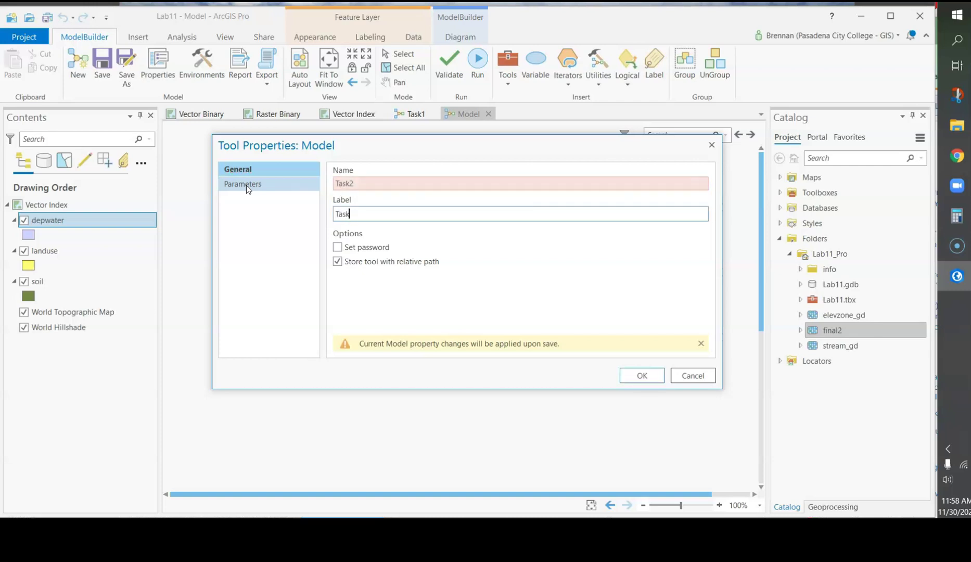
text(2)
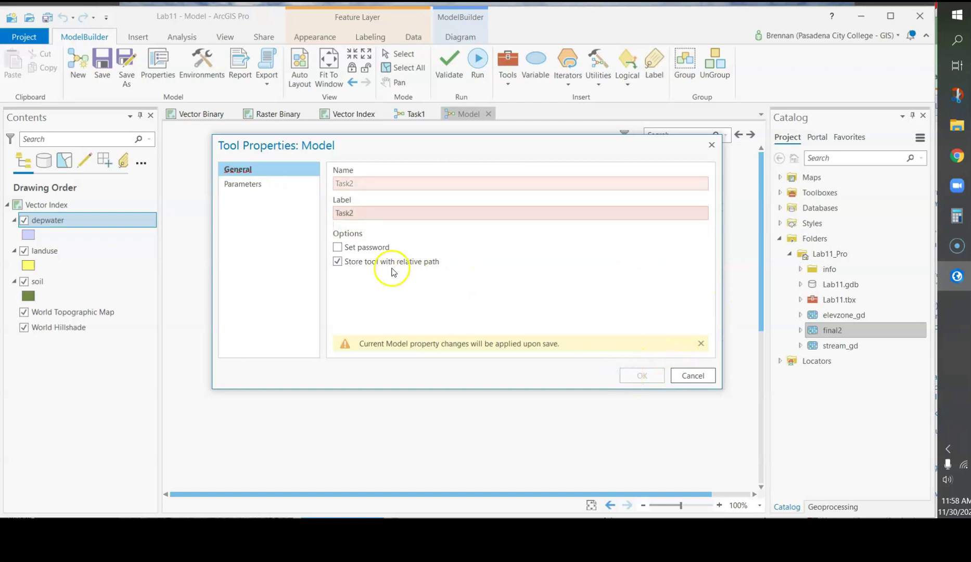
click(692, 376)
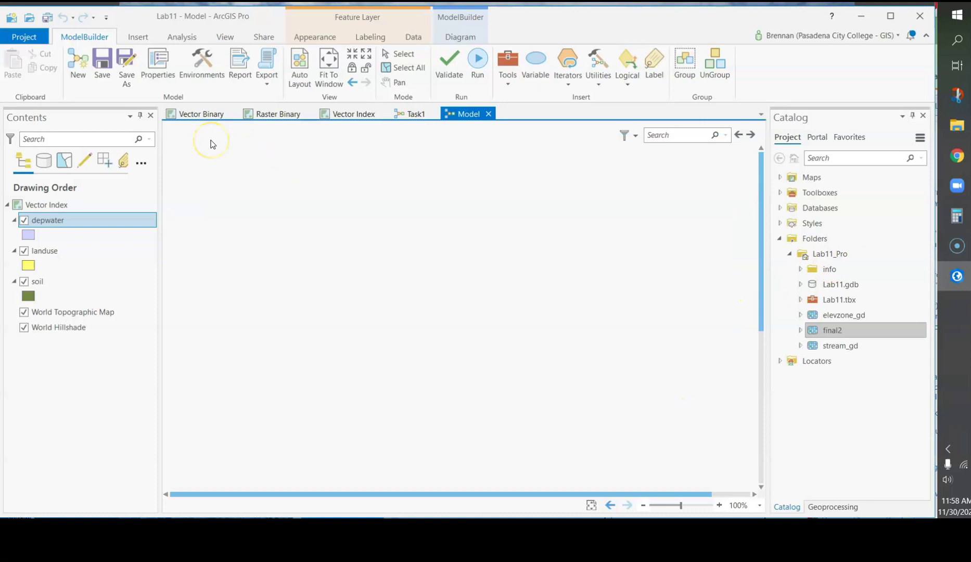
Step: Save the new model and check the name in its tool properties
click(101, 66)
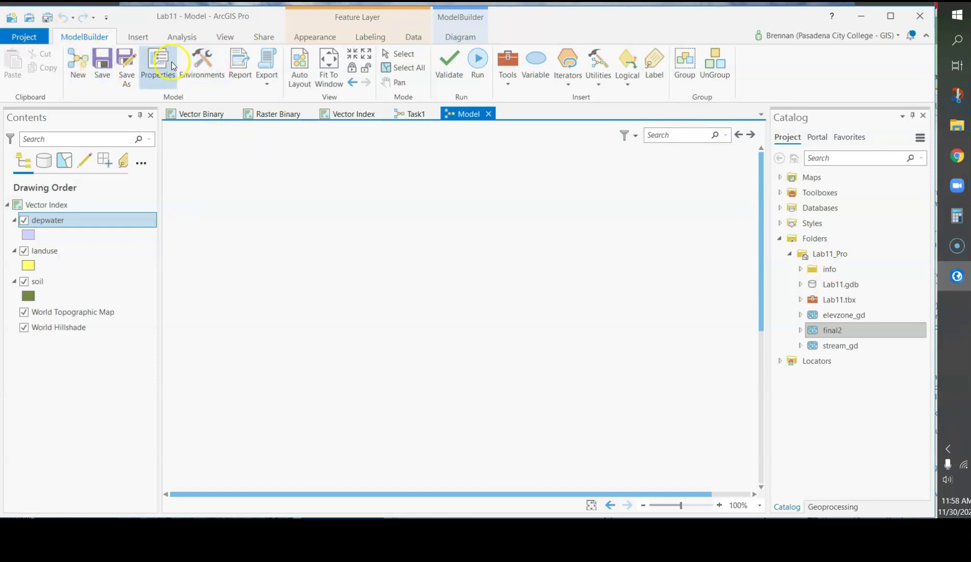
click(154, 66)
drag(368, 184, 326, 182)
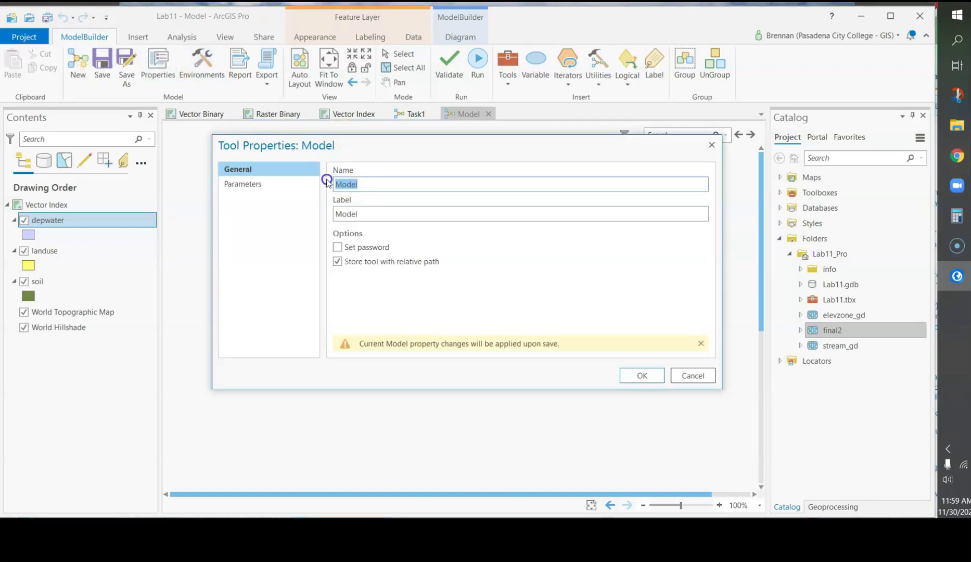
click(710, 146)
Step: Save the Task1 model and close its view
click(411, 114)
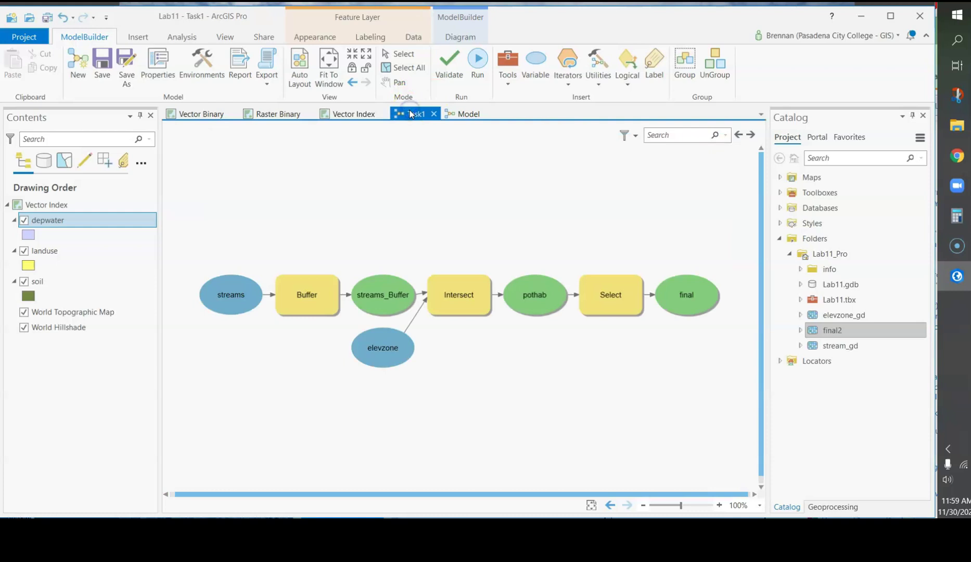
click(111, 63)
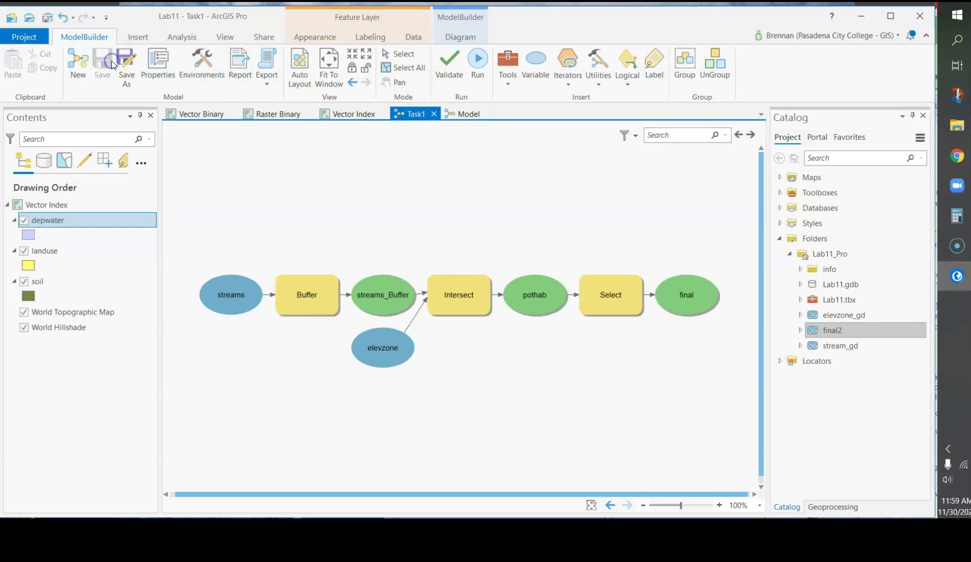
click(434, 113)
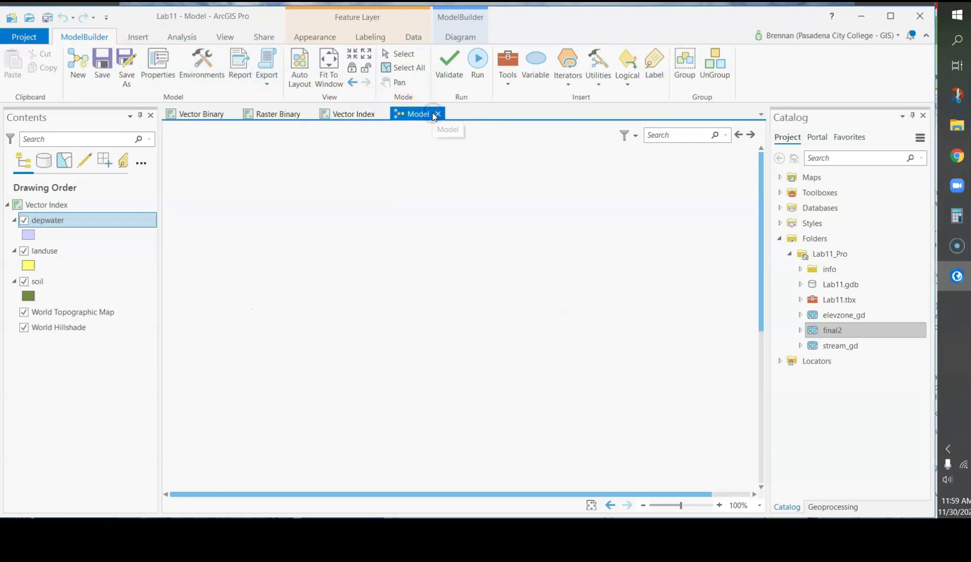
Step: Try again to rename the empty model as Task2 in its tool properties
click(144, 77)
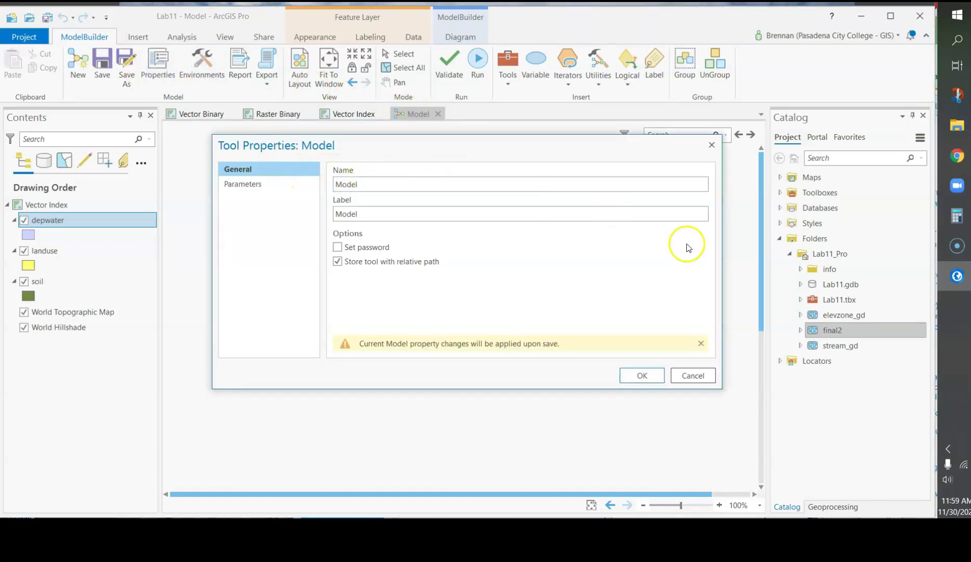
double_click(422, 184)
text(Task2)
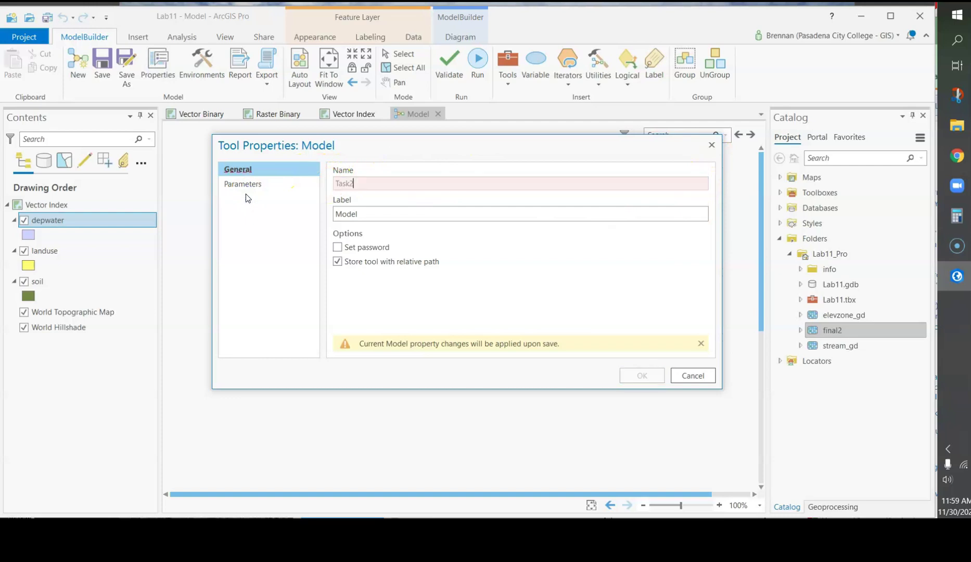
key(Tab)
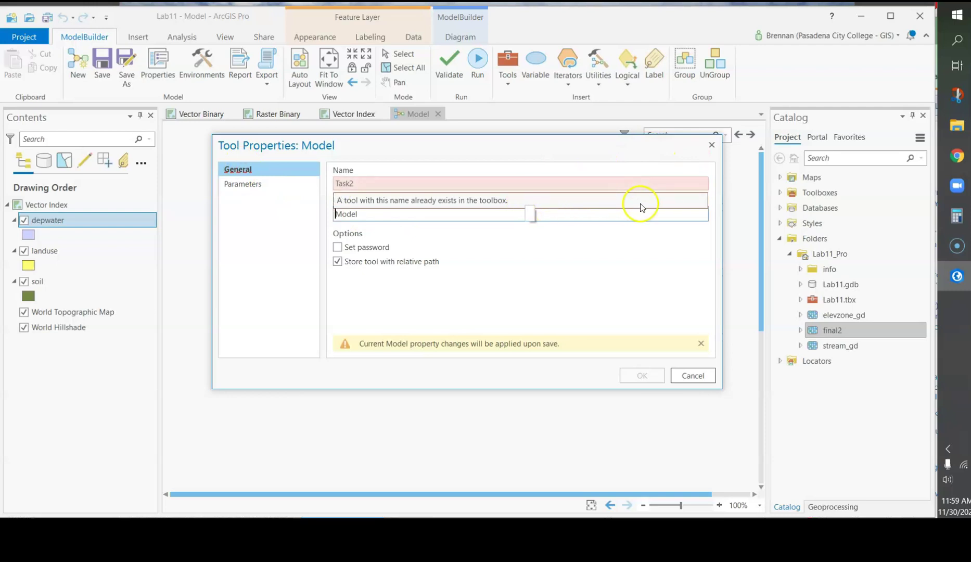
click(712, 148)
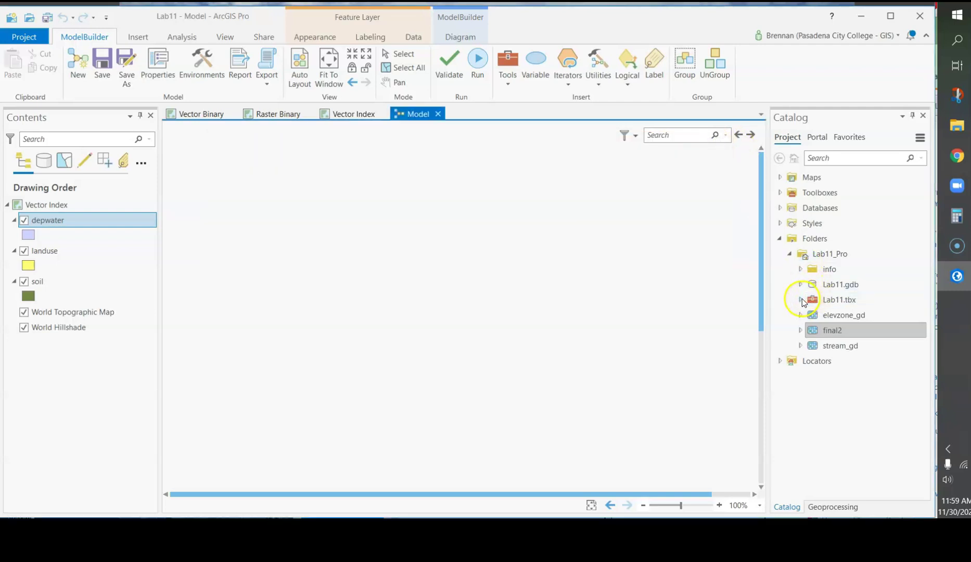
Step: Find the existing Task2 model in the Lab11.tbx toolbox, open it as a geoprocessing tool, and return to the tool list
click(801, 300)
click(848, 349)
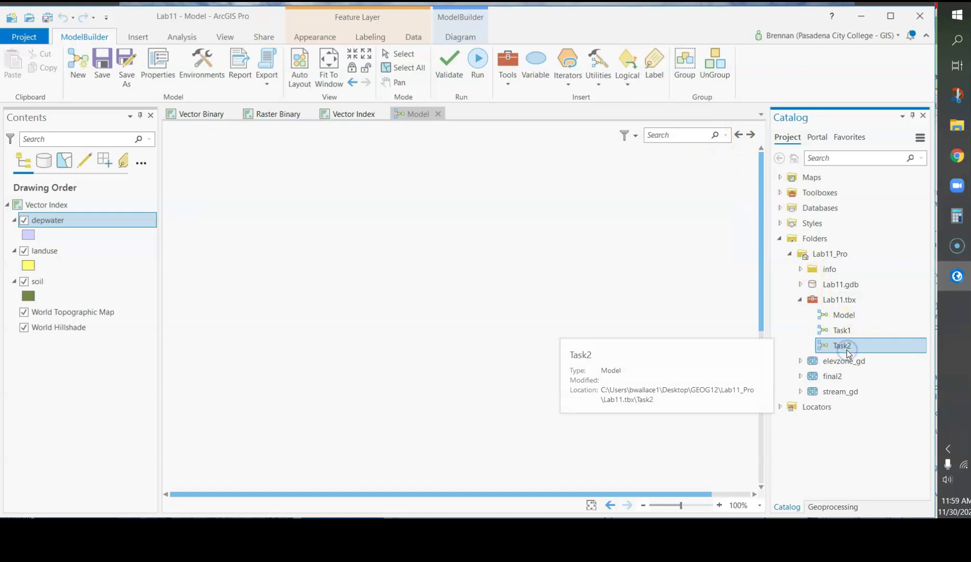
right_click(846, 349)
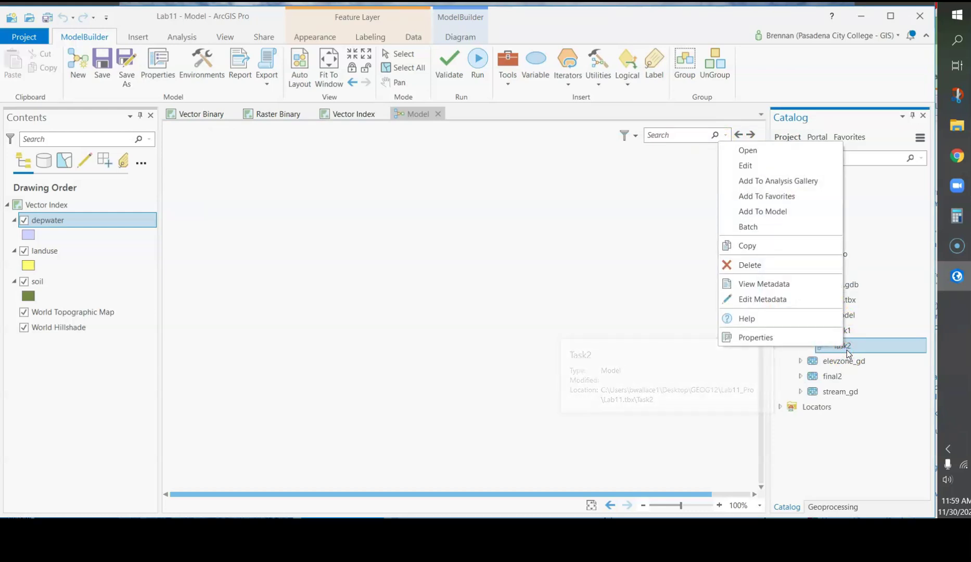
click(864, 349)
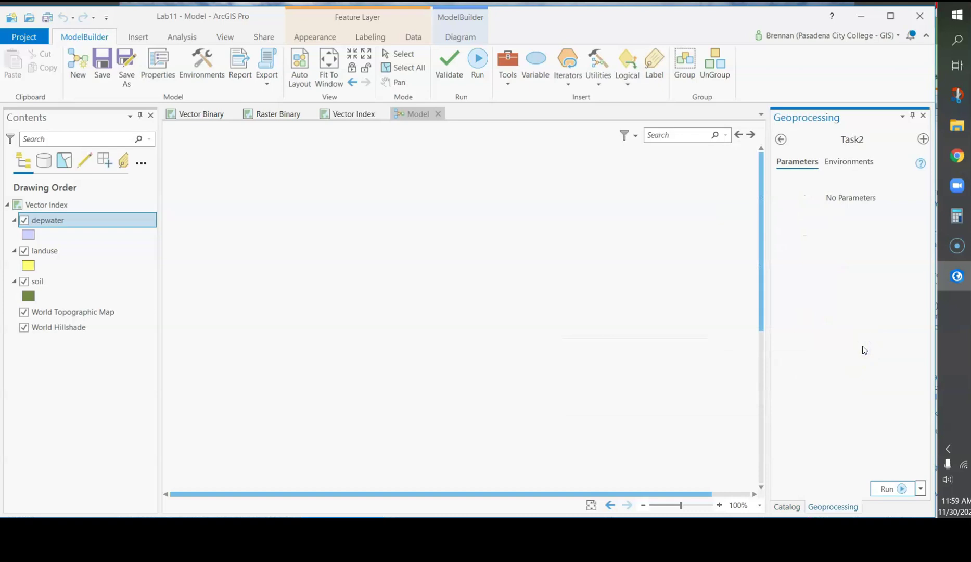
click(781, 139)
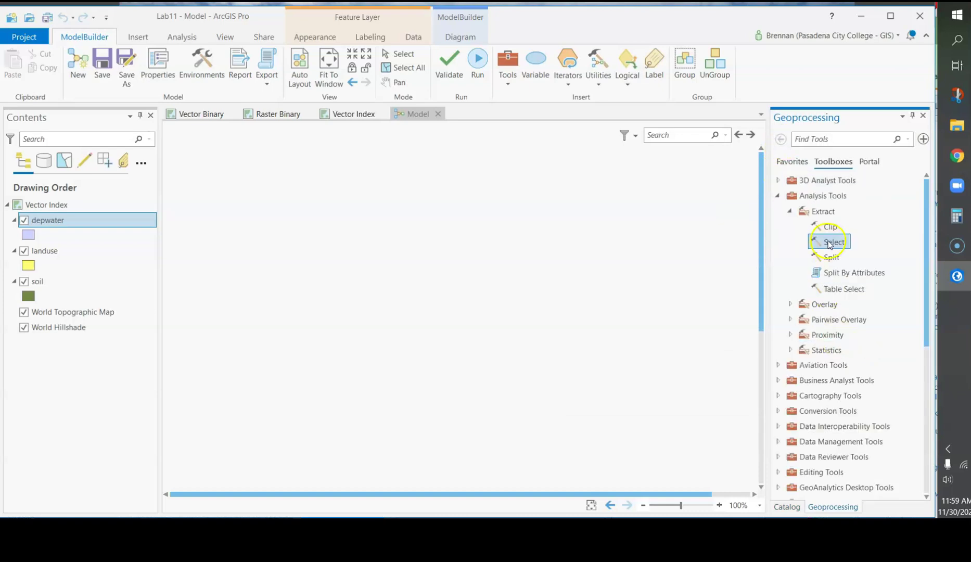
click(785, 507)
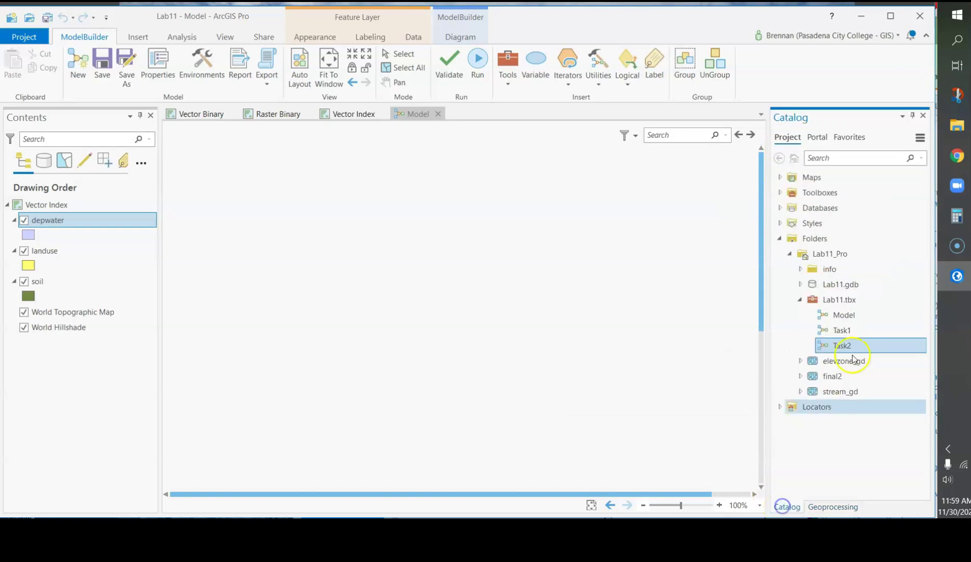
drag(845, 346, 572, 142)
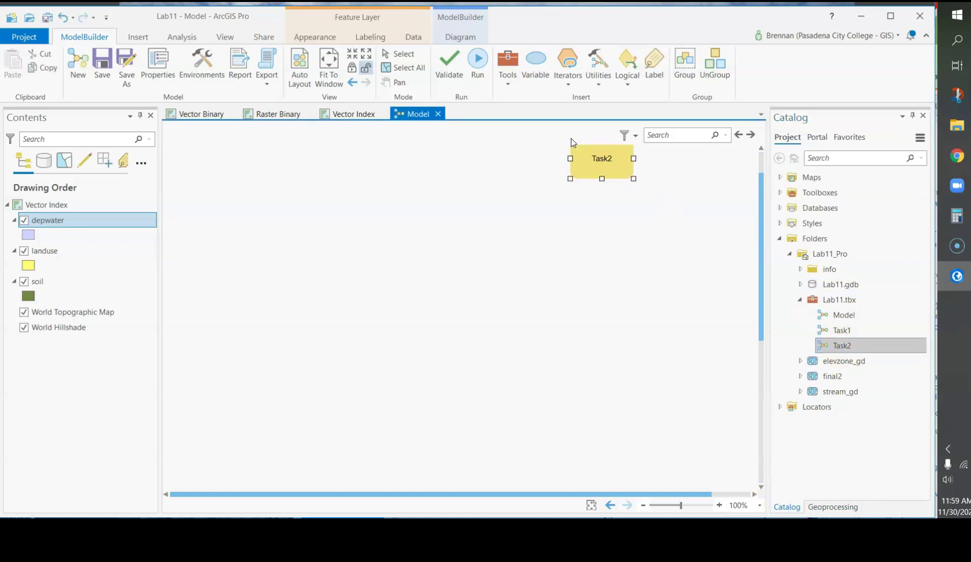
drag(598, 178, 531, 234)
drag(599, 158, 499, 255)
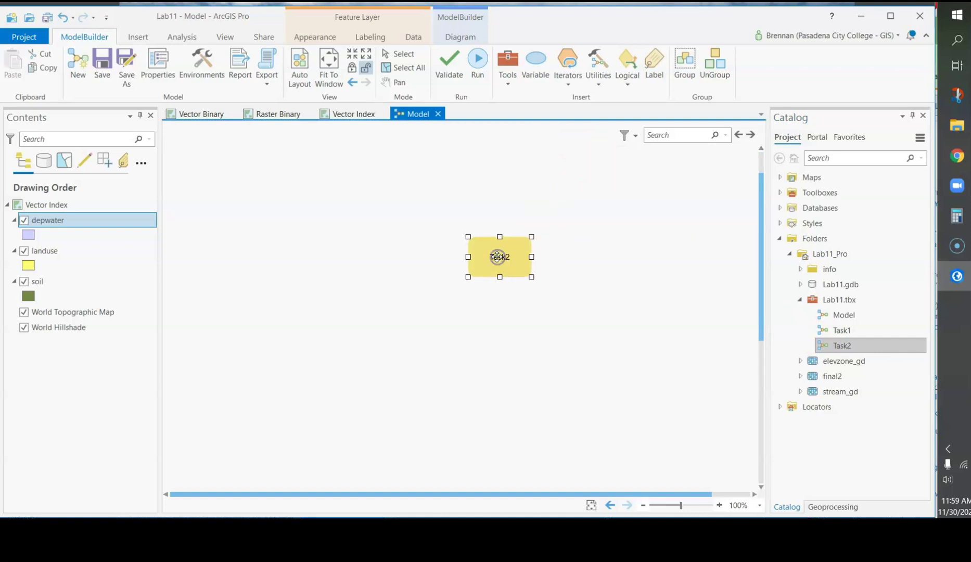
right_click(847, 345)
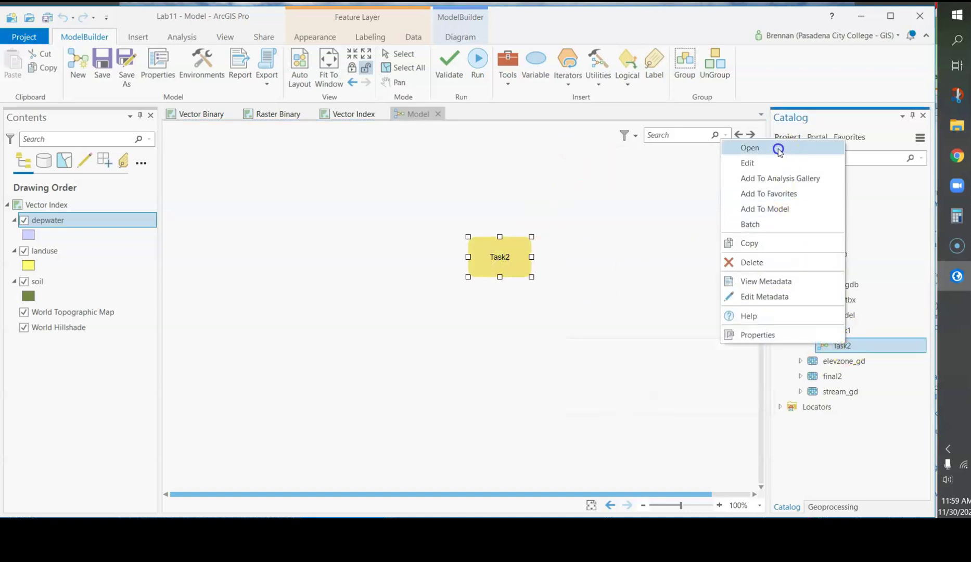
click(778, 148)
click(781, 139)
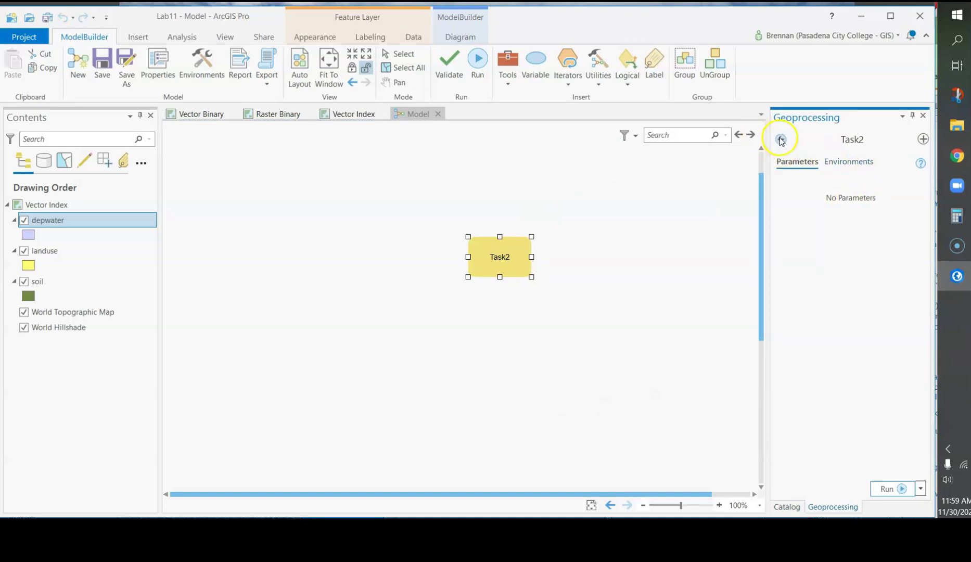
Step: Close the open model without saving its changes and create a new model with both name and label set to Task3
click(437, 114)
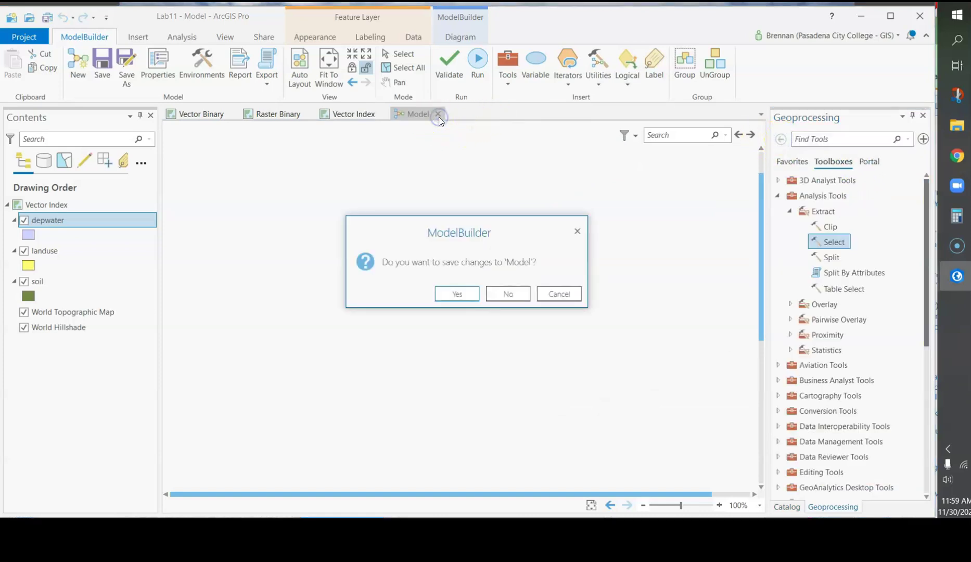
click(510, 295)
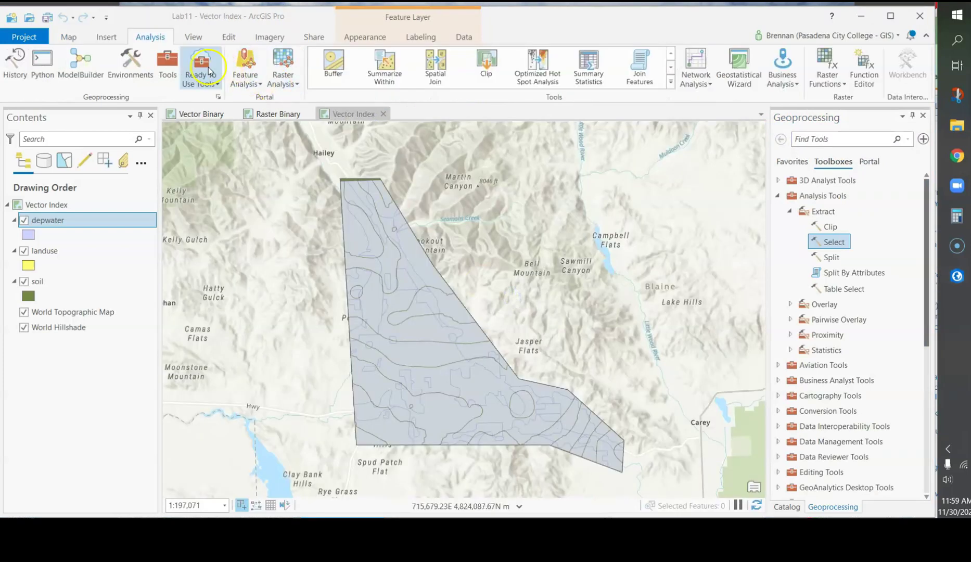
click(75, 63)
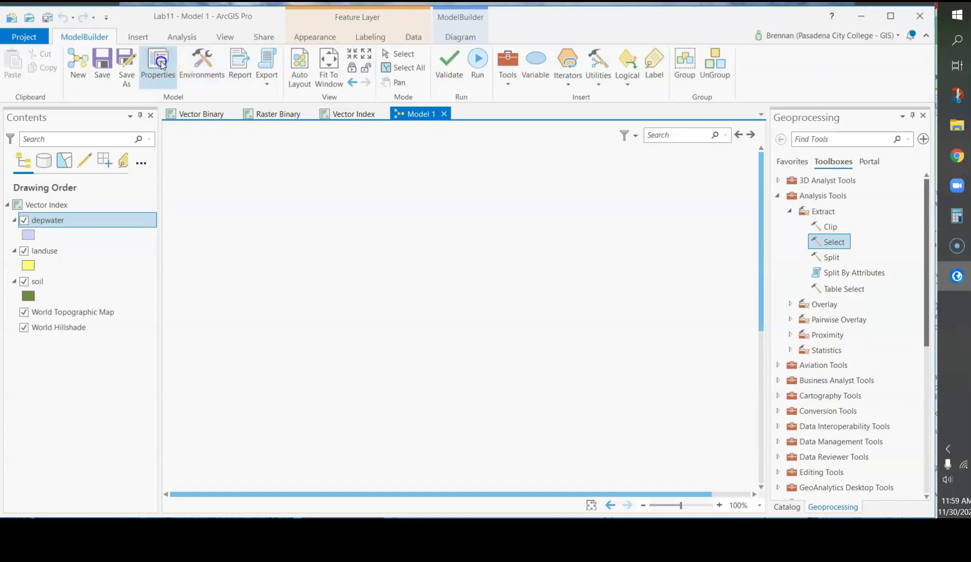
click(161, 64)
click(270, 175)
text(Task3)
key(Tab)
text(Task3)
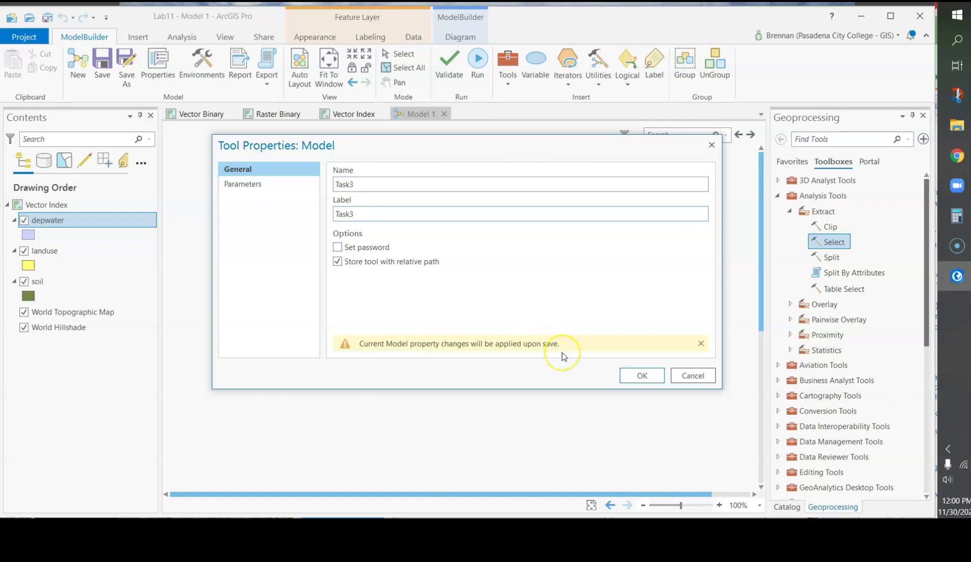
click(636, 377)
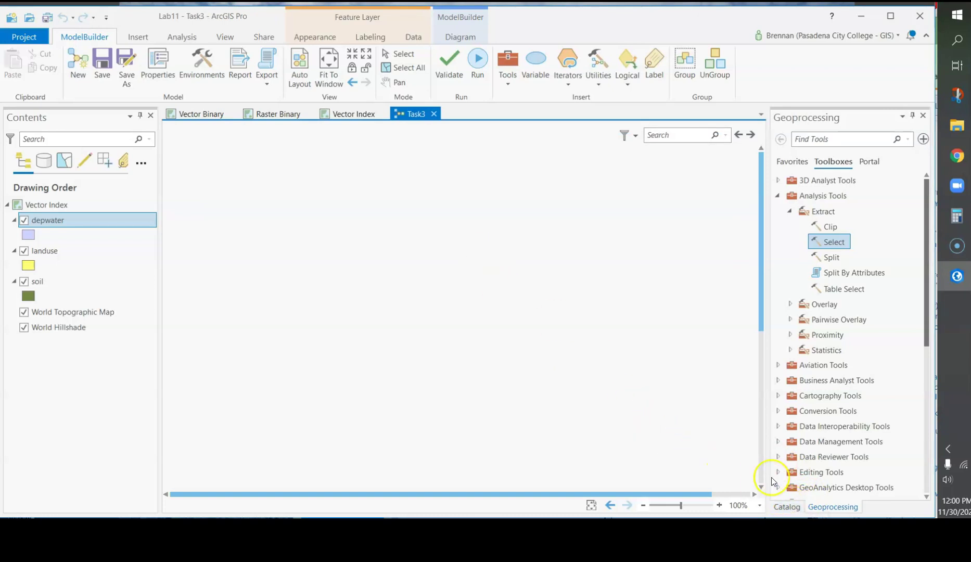
Step: Refresh the Lab11.tbx toolbox and save the new model so the Task3 name is applied there
click(791, 509)
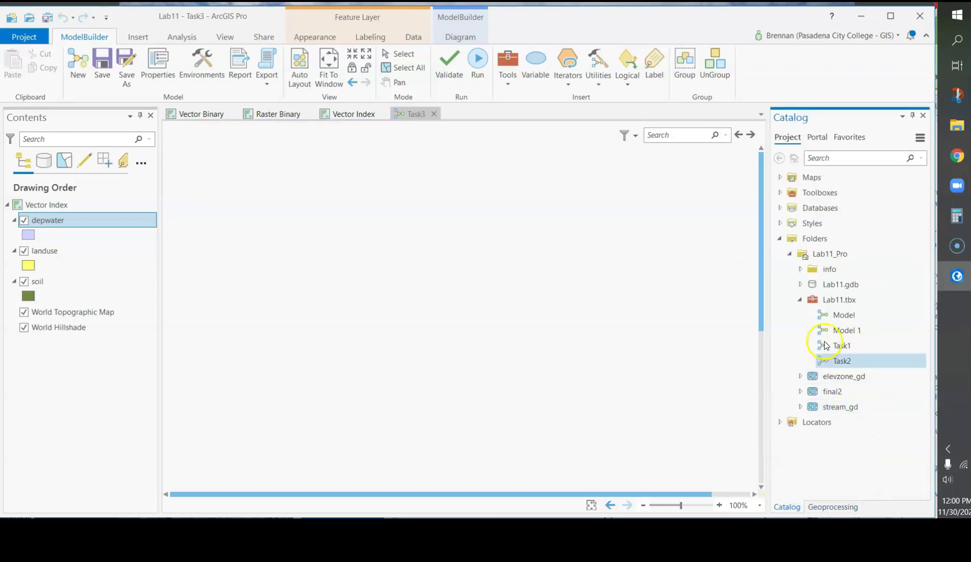
right_click(838, 301)
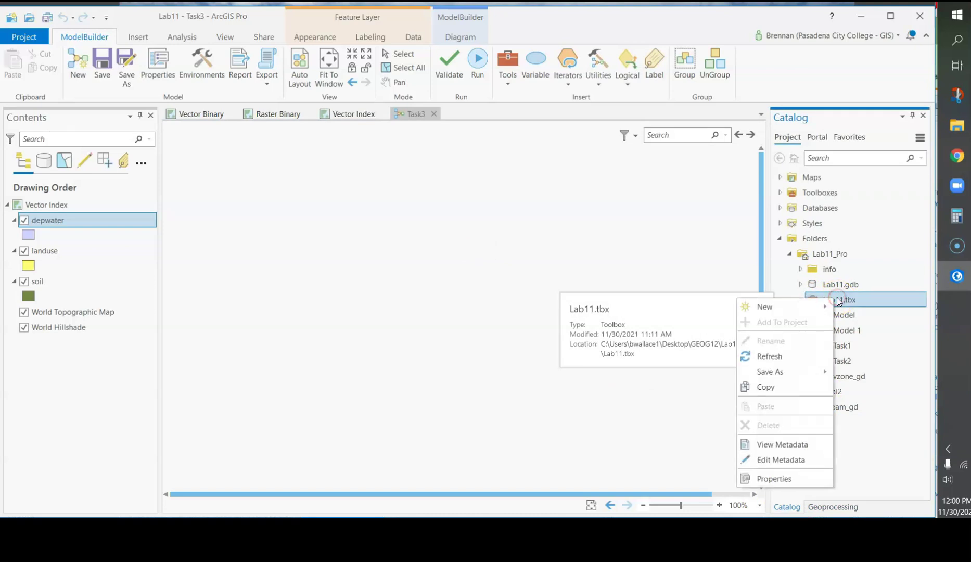
click(803, 354)
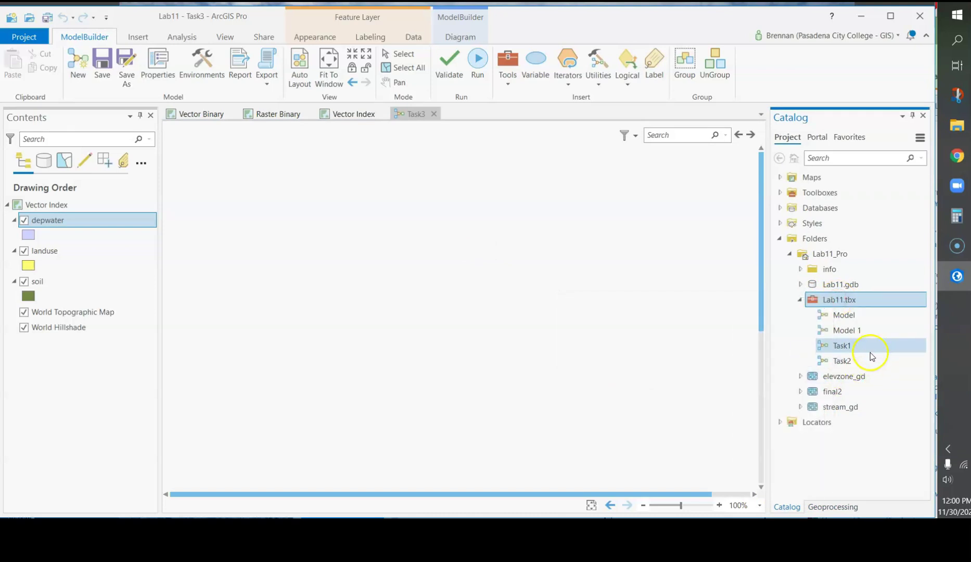
click(102, 75)
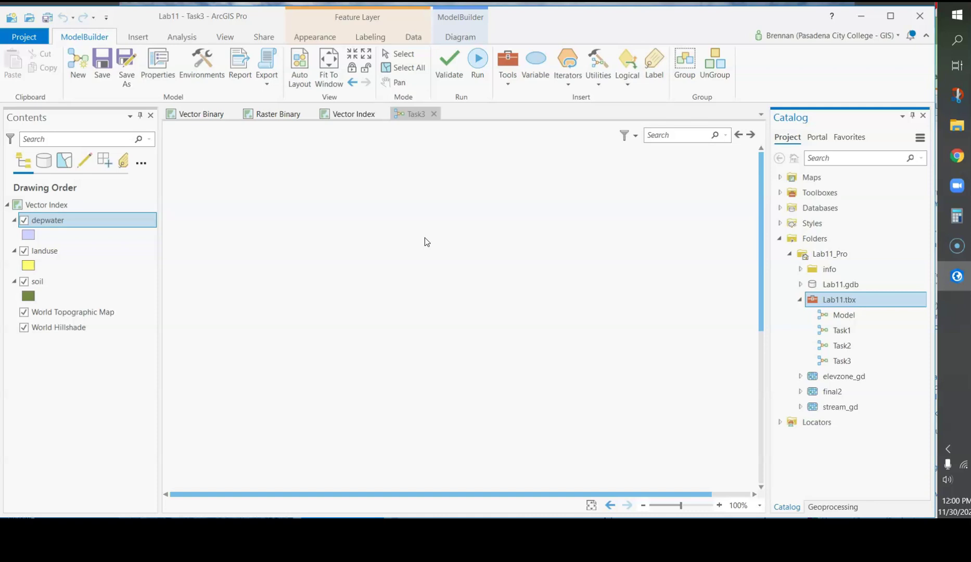
Step: Add the Intersect tool from the Analysis Overlay toolset to the Task3 model canvas
click(834, 506)
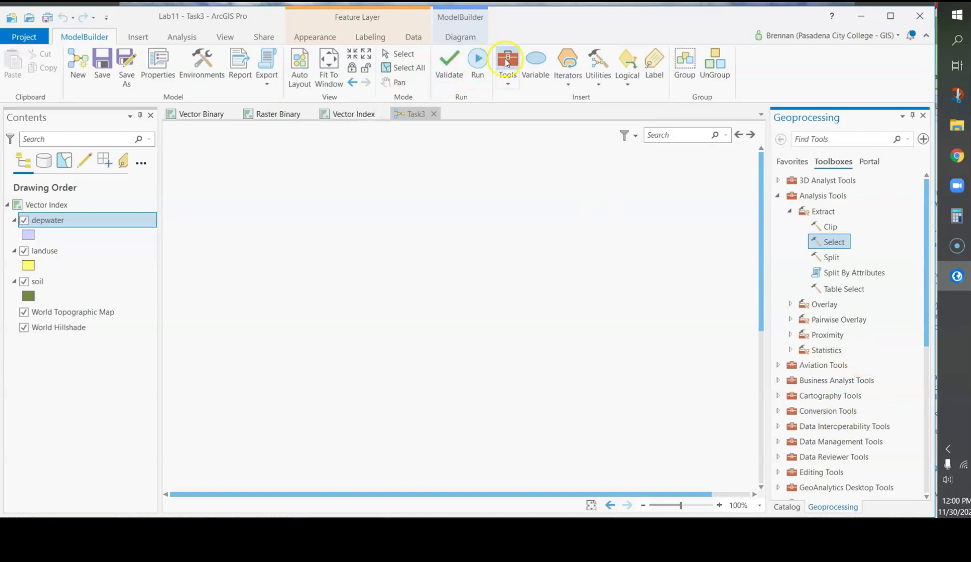
click(789, 211)
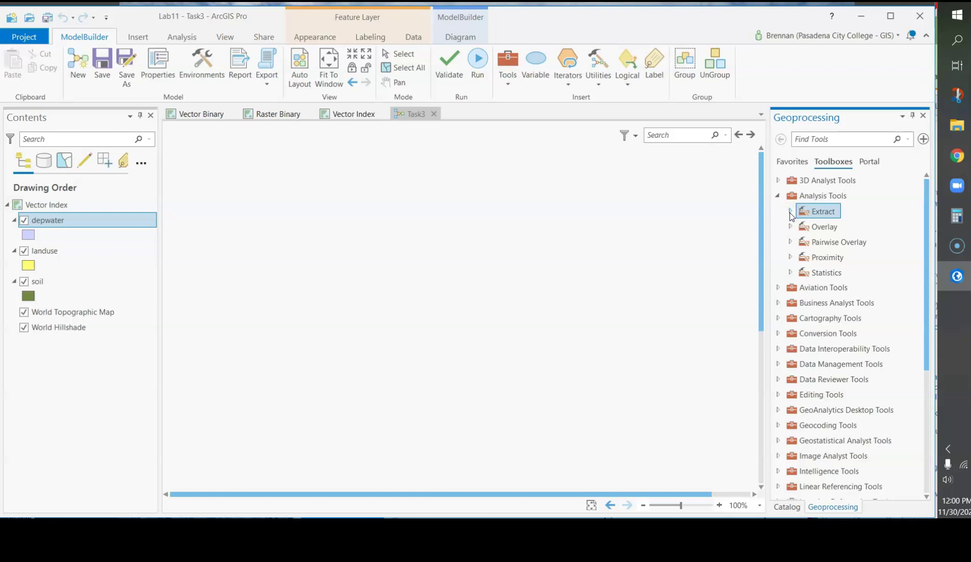
click(790, 227)
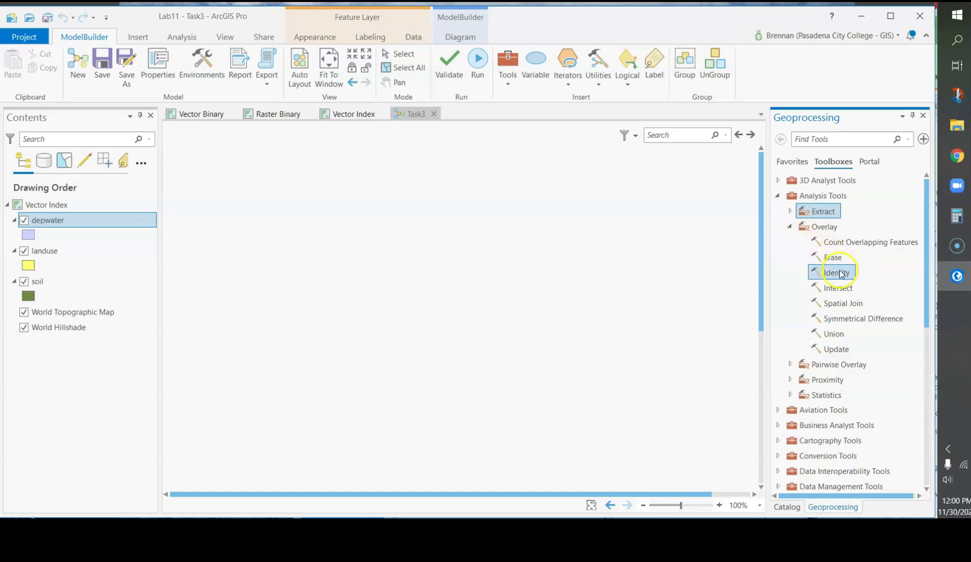
drag(839, 288, 490, 244)
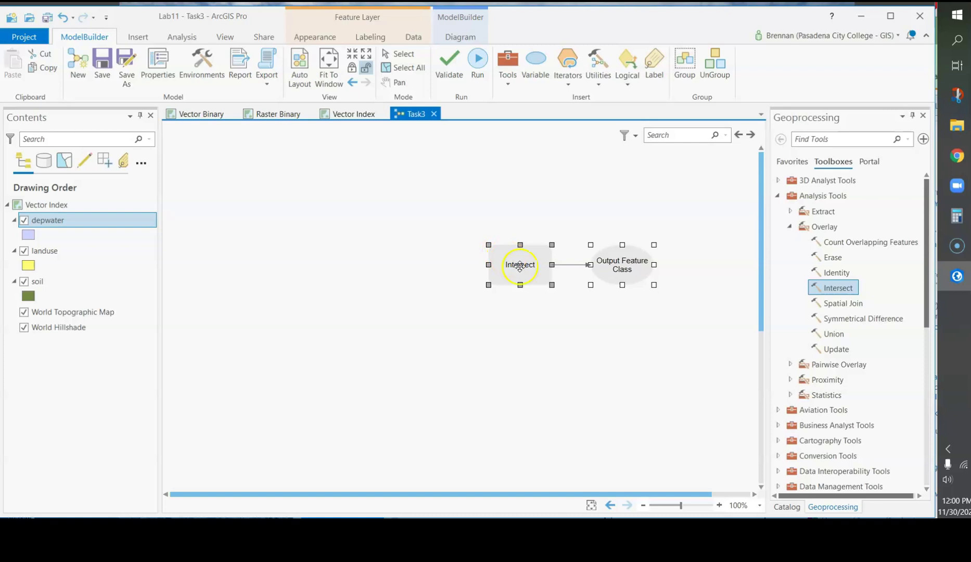
Step: Set the Intersect tool's input features to depwater, landuse and soil
right_click(520, 265)
click(546, 274)
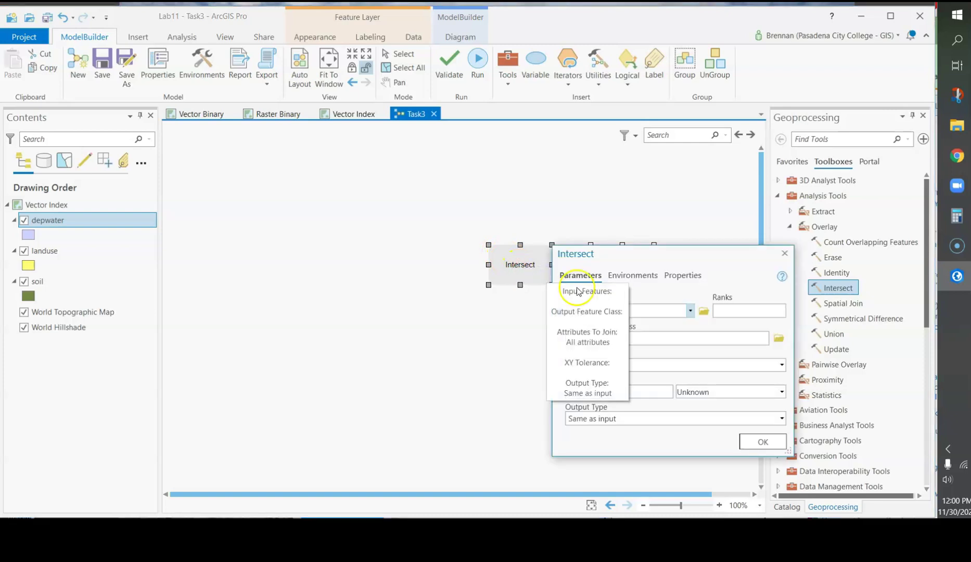
click(691, 312)
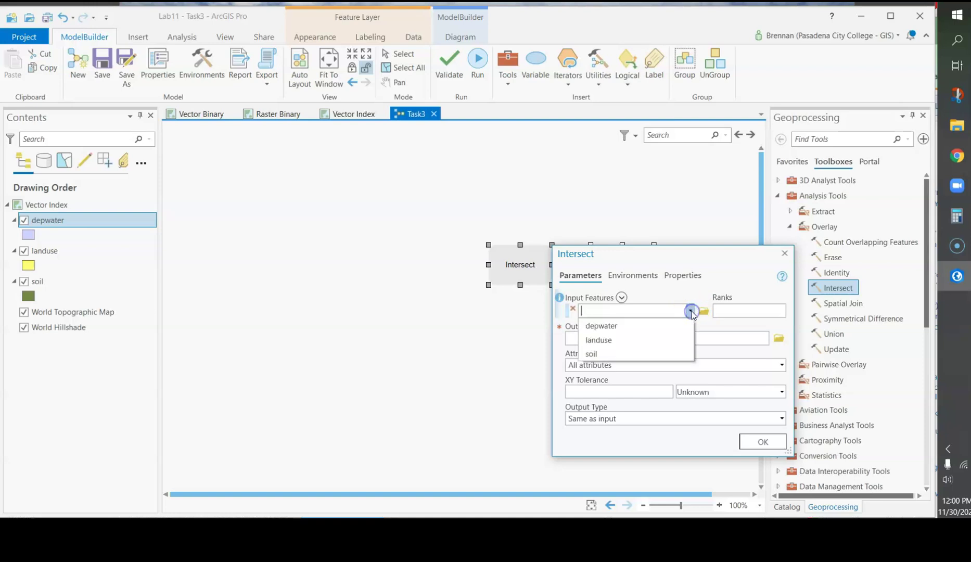
click(657, 328)
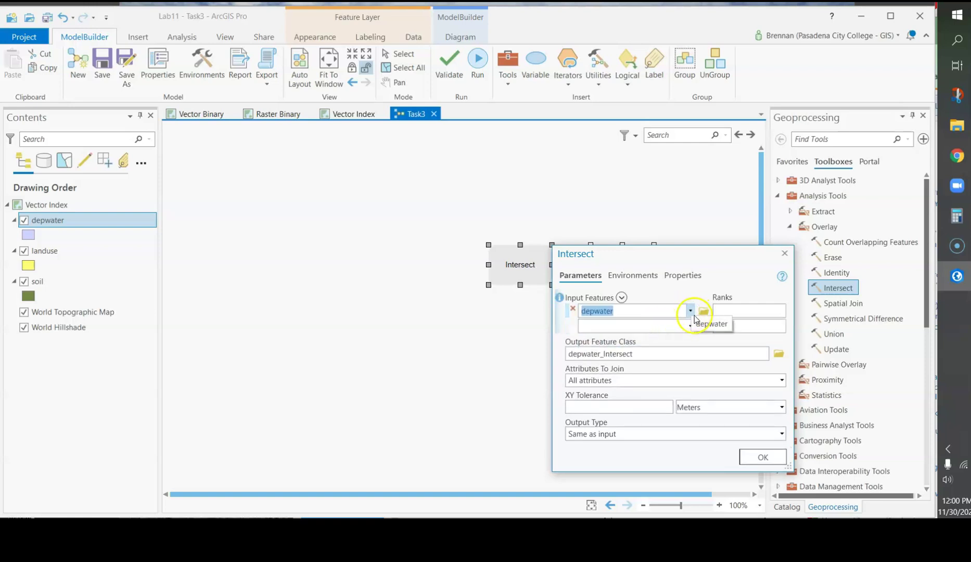
click(692, 325)
click(657, 351)
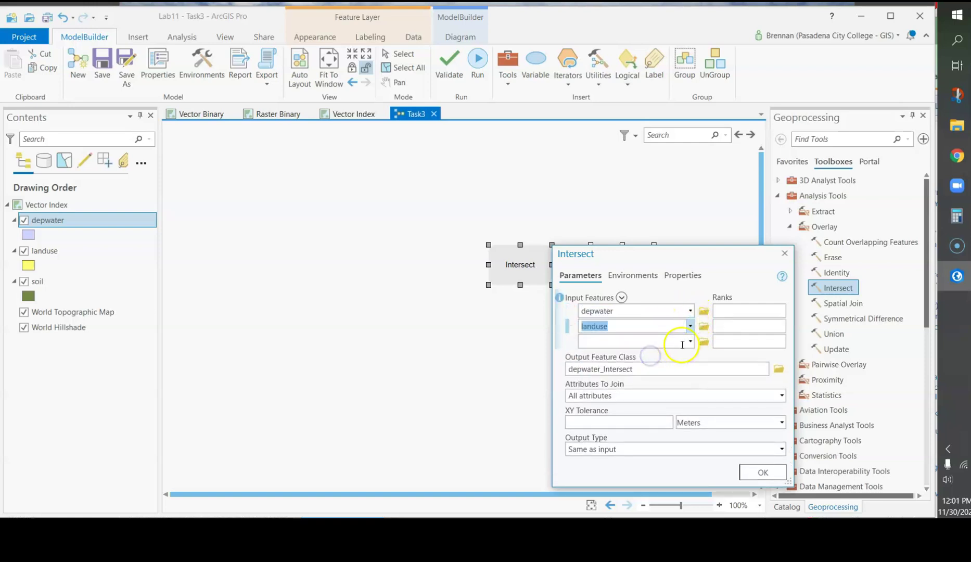
click(689, 341)
click(610, 382)
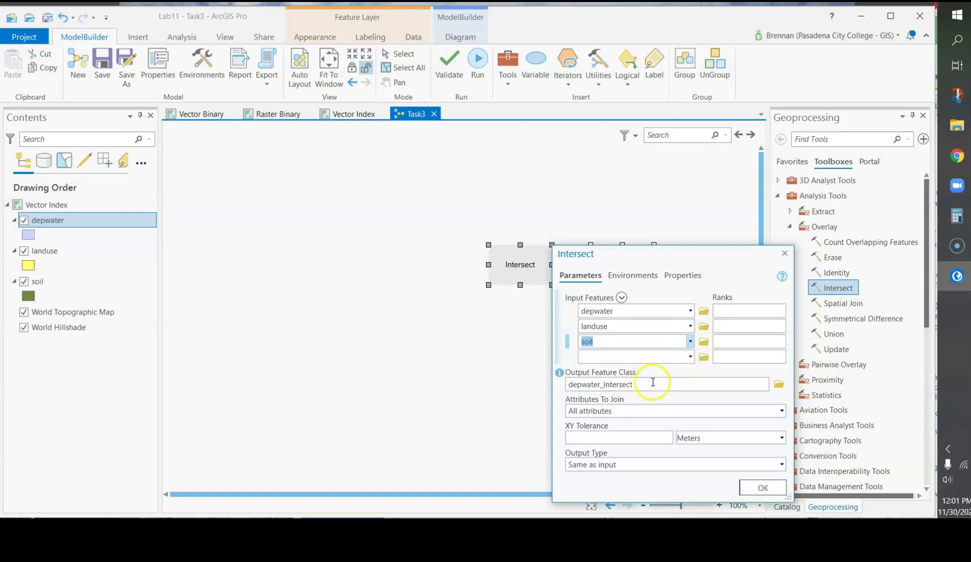
Step: Name the Intersect output feature class vulner in Lab11.gdb and apply the tool parameters
click(666, 384)
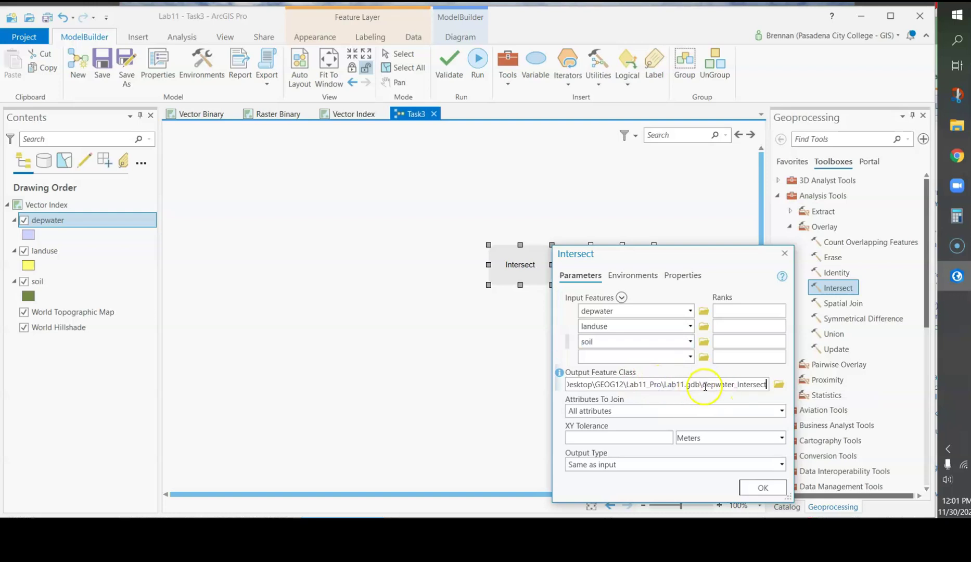
drag(701, 385, 817, 390)
text(vulner)
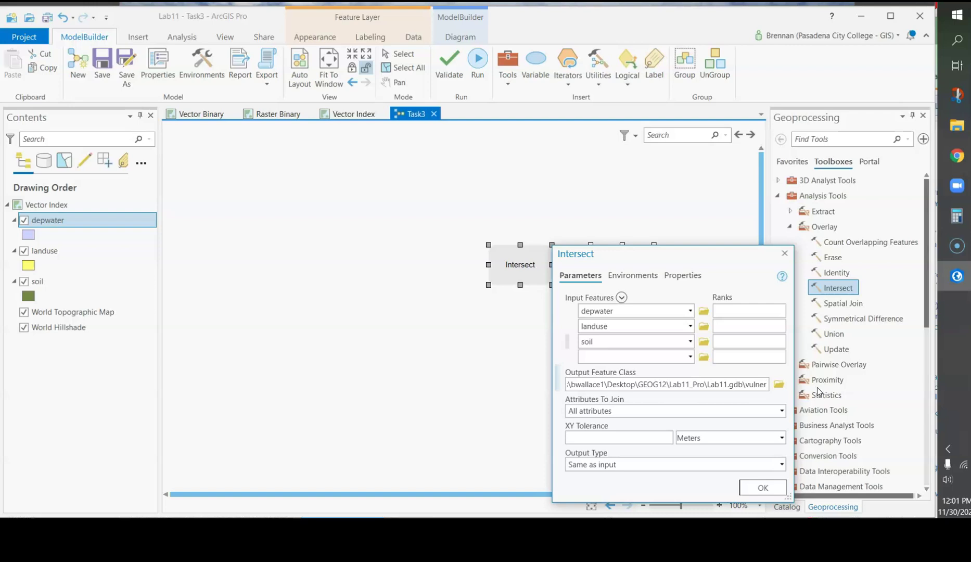
click(761, 488)
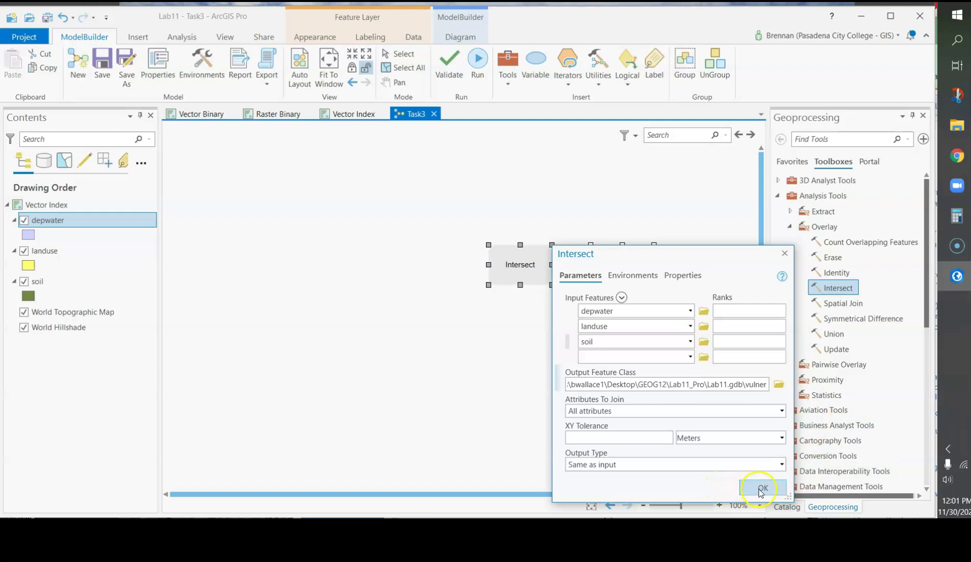
click(565, 322)
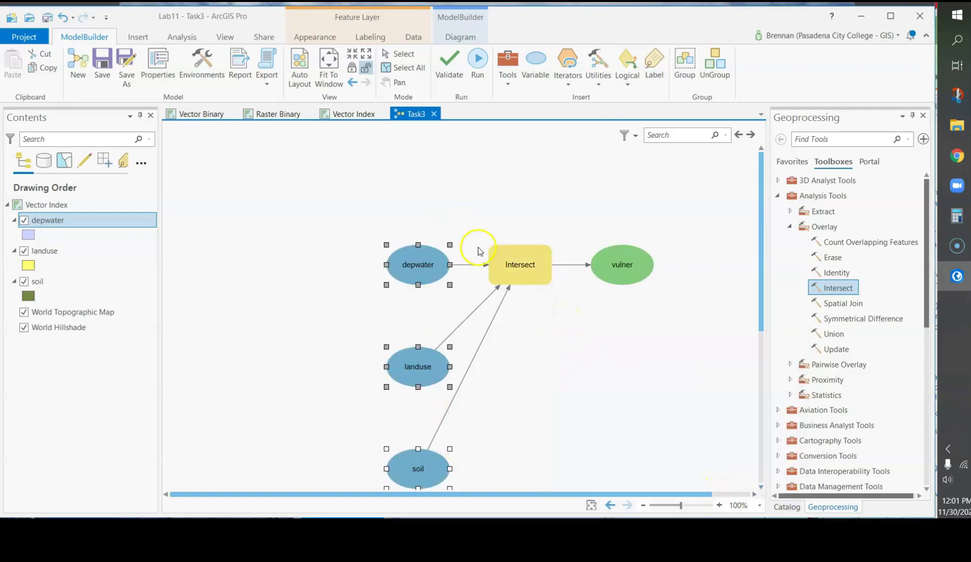
Step: Run the Intersect tool within the model and dismiss its progress window with Close on Completion enabled
mouse_move(519, 264)
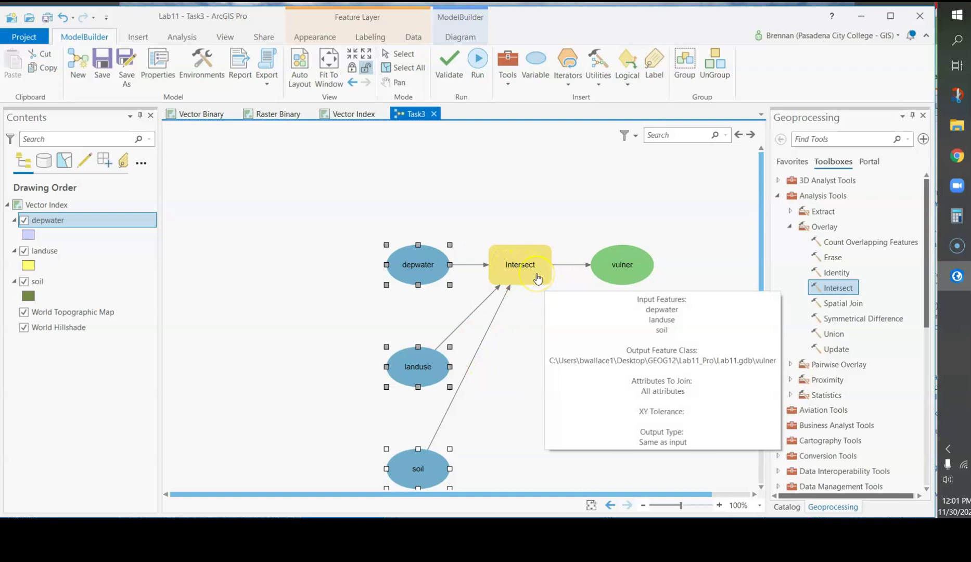
right_click(537, 276)
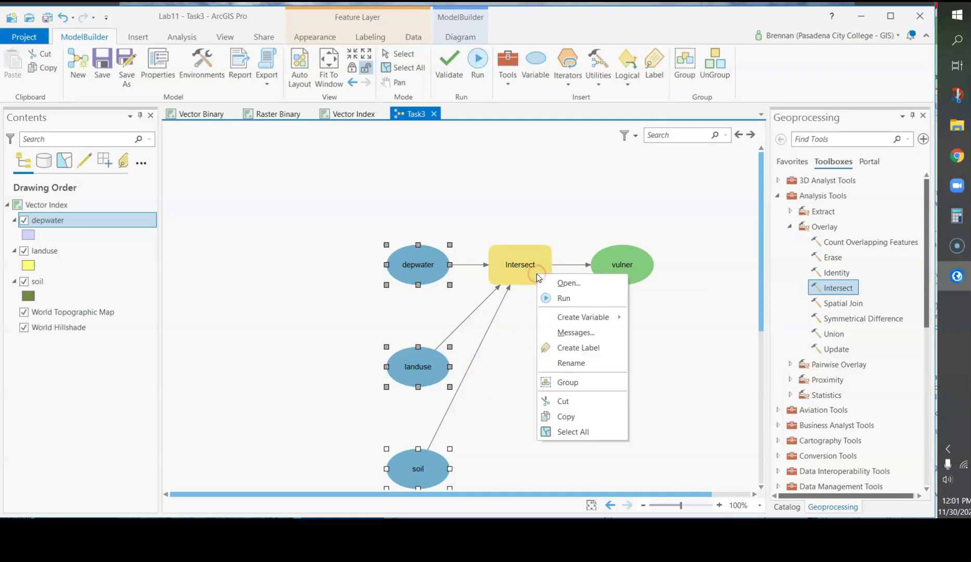
click(574, 300)
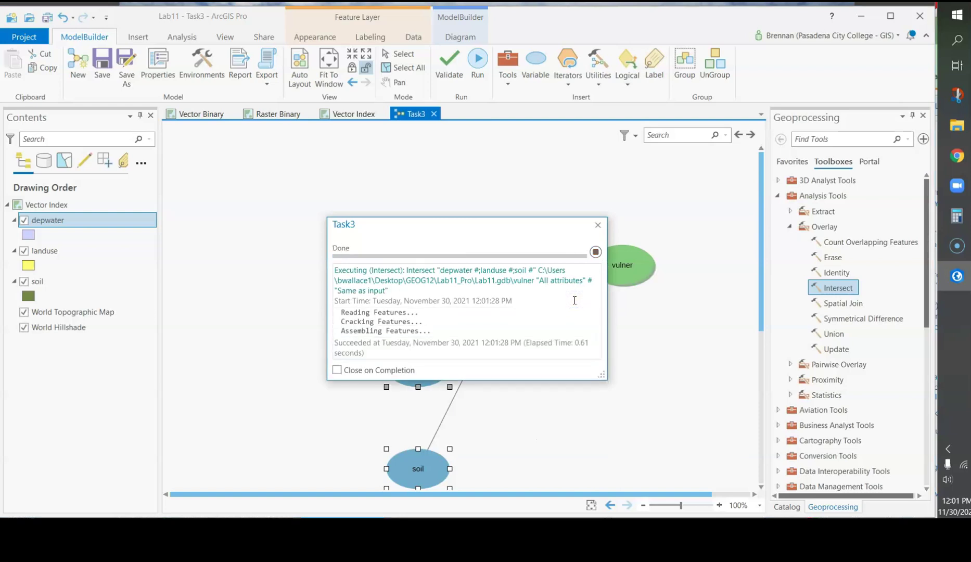
click(343, 370)
click(598, 226)
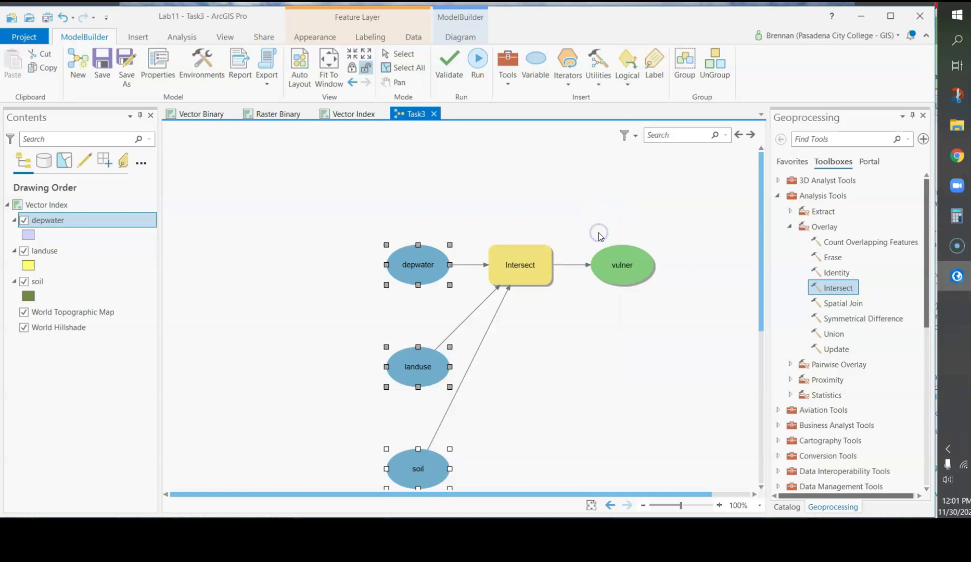
Step: Add the vulner output to the display and show it in the Vector Index map
right_click(643, 267)
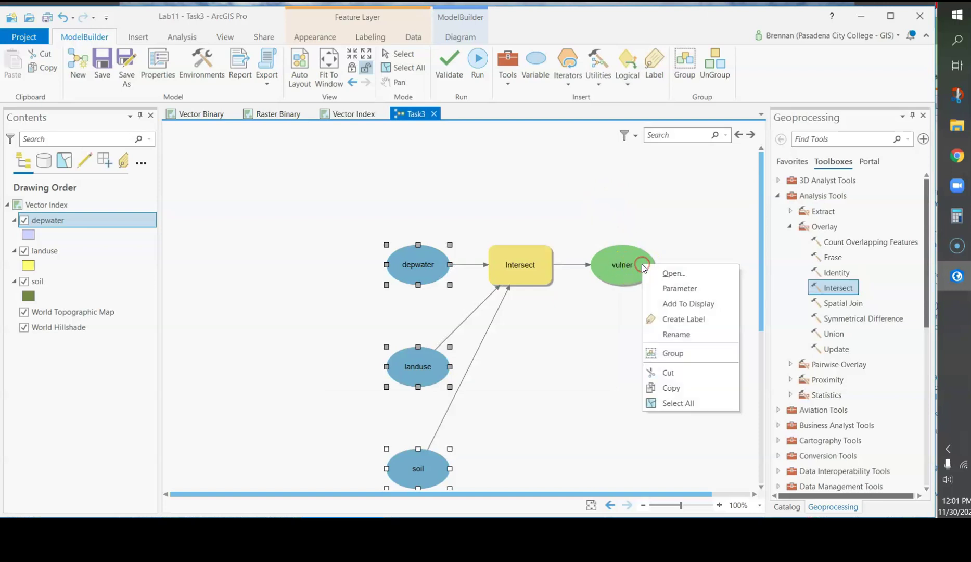
click(685, 302)
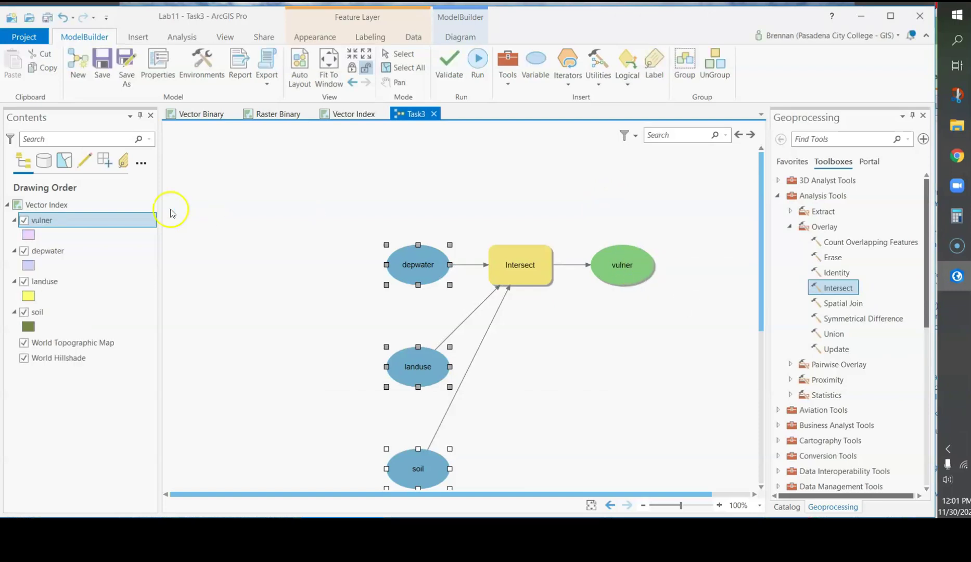
click(344, 118)
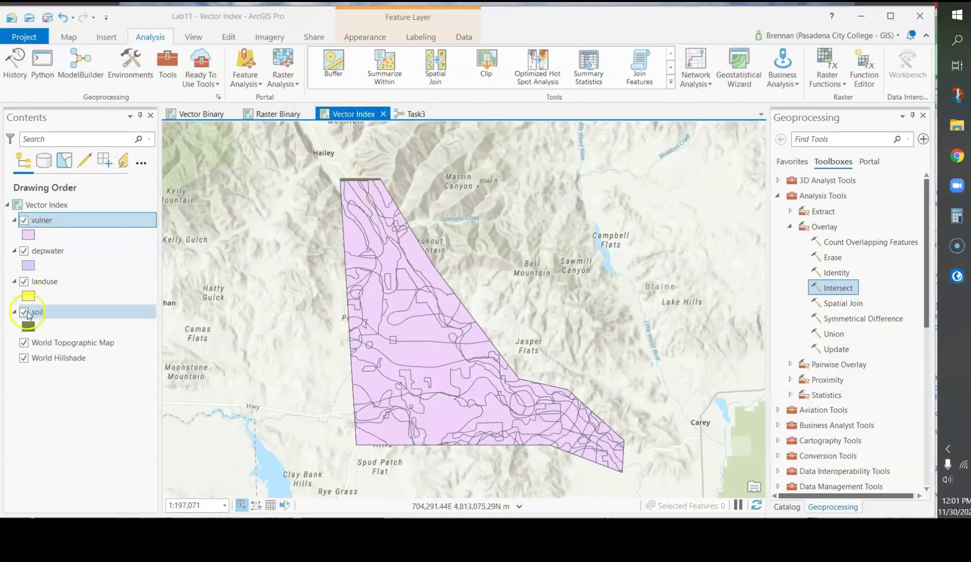
click(20, 277)
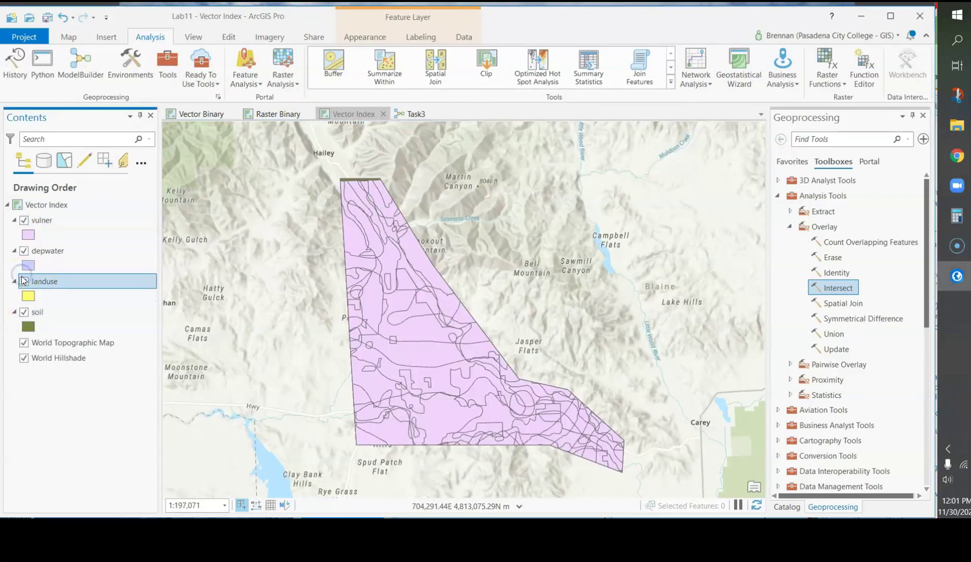
Step: Turn off the soil, depwater and landuse layers in the Vector Index map, leaving vulner displayed
click(23, 312)
click(23, 253)
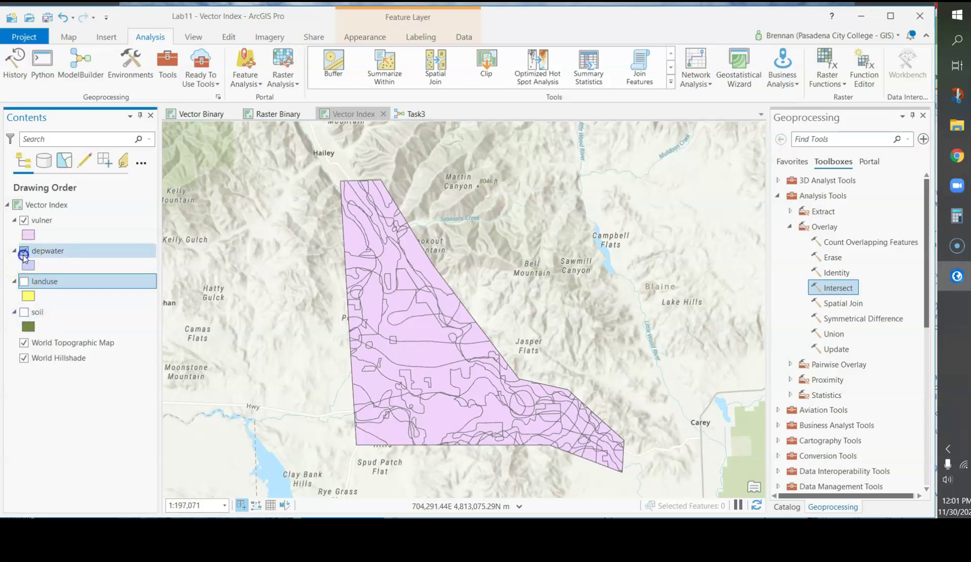
click(29, 284)
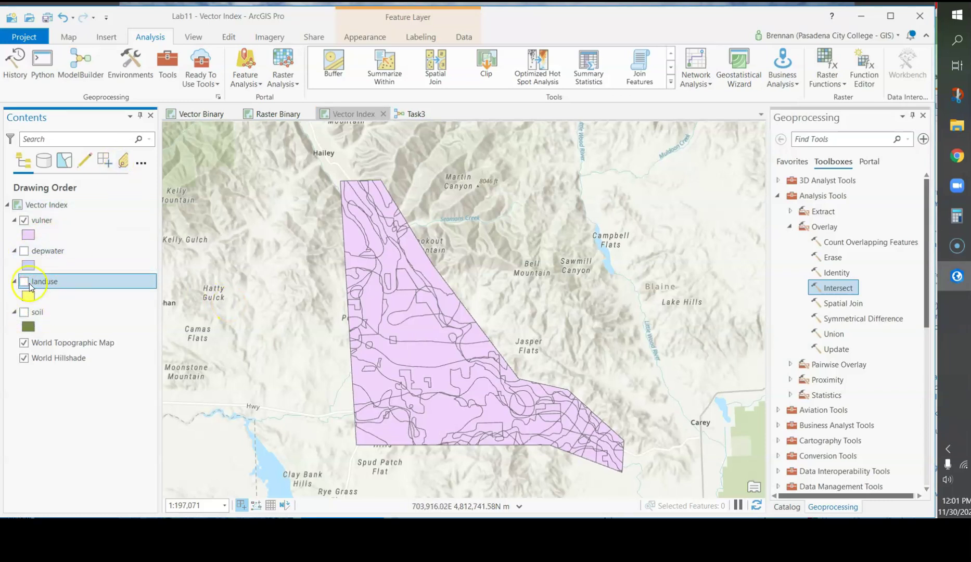
Step: Return to the Task3 model and review the vulner attribute table's combined depwater, landuse and soil fields, closing the table when done
click(410, 114)
click(59, 221)
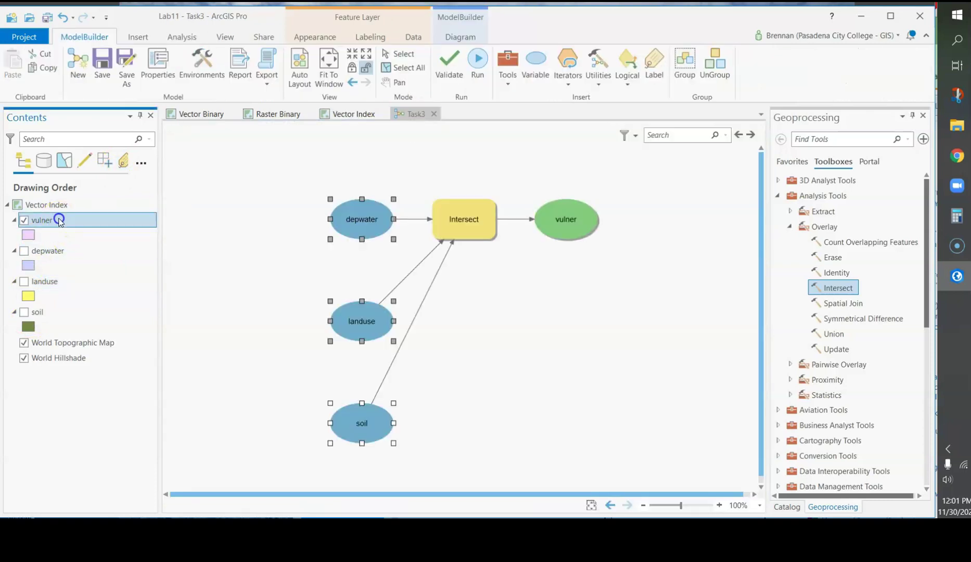
right_click(59, 220)
click(107, 201)
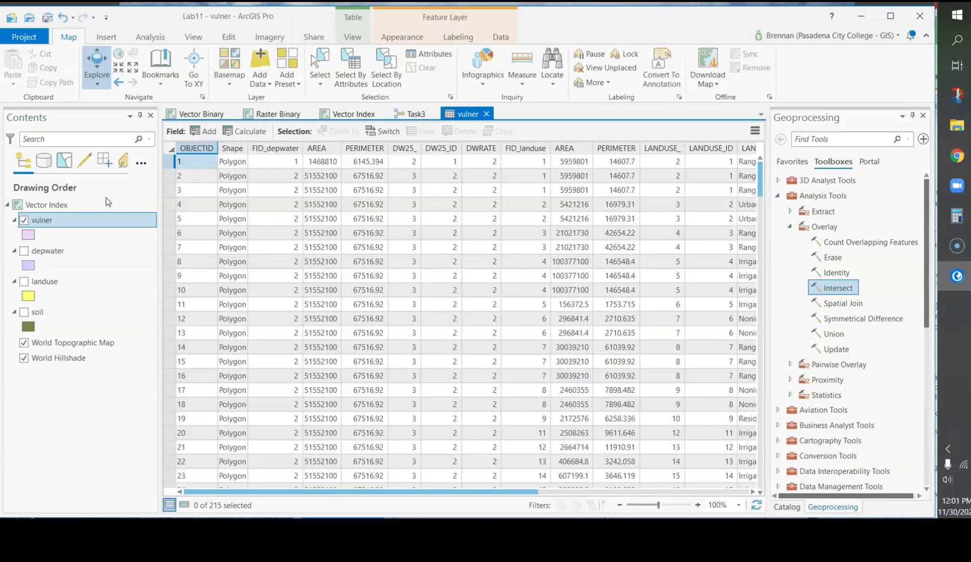
click(509, 218)
click(518, 279)
drag(542, 494, 739, 482)
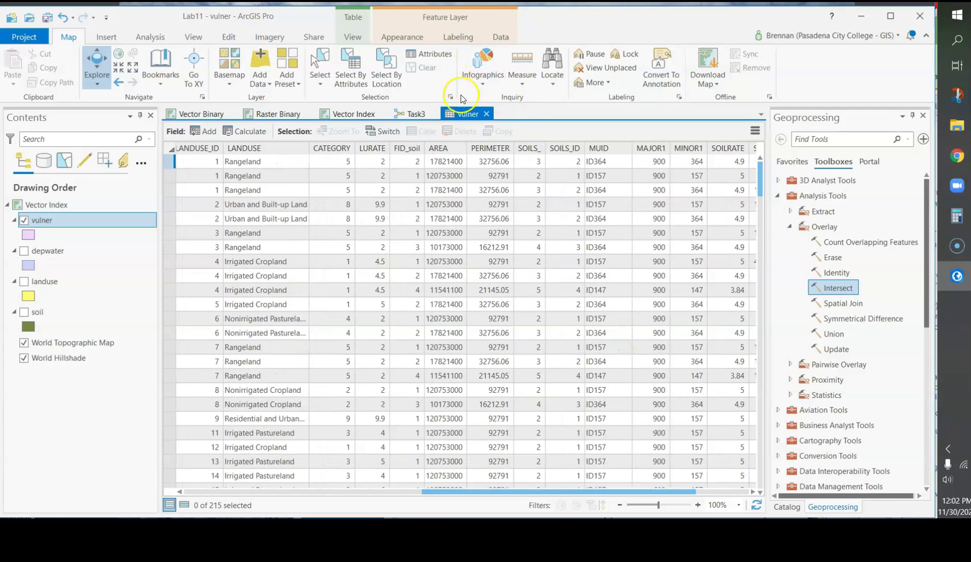
click(486, 114)
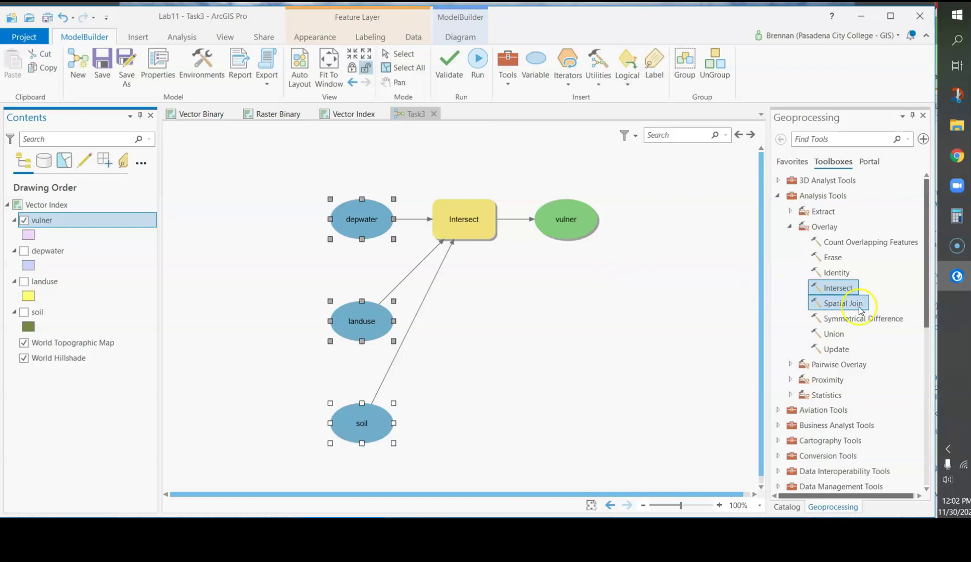
Step: Add the Add Field tool from the Data Management Fields toolset to the Task3 model below the vulner output
click(791, 228)
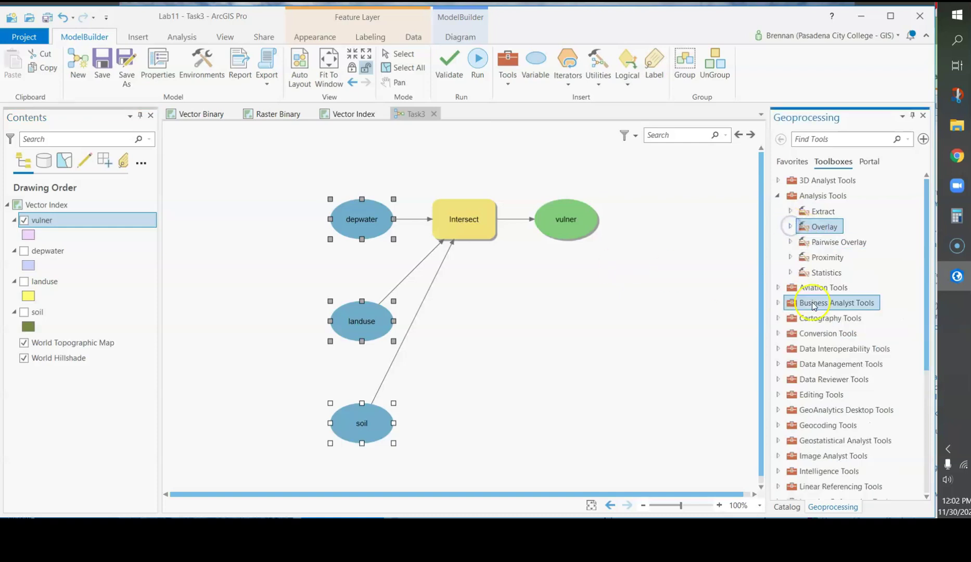
click(779, 365)
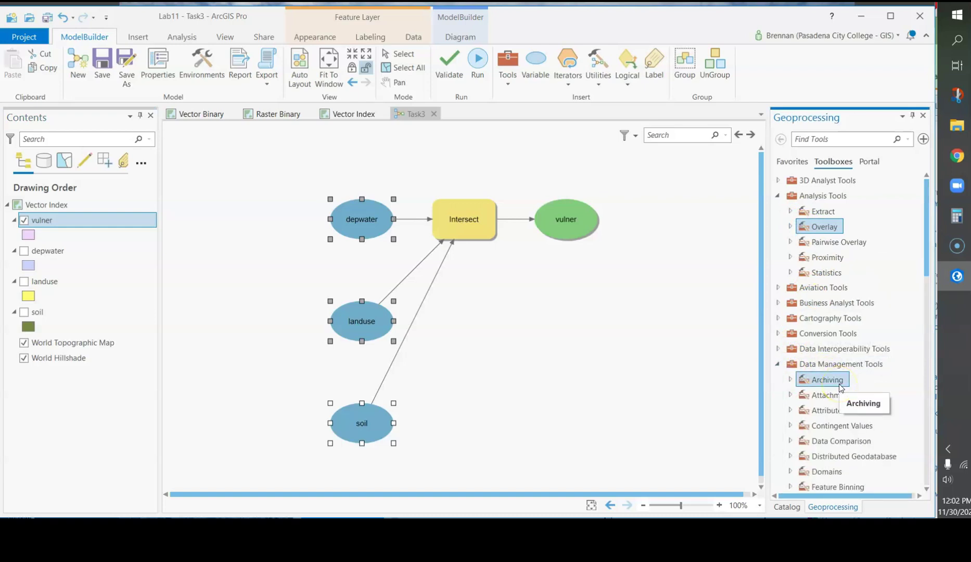
scroll(884, 431, down, 15)
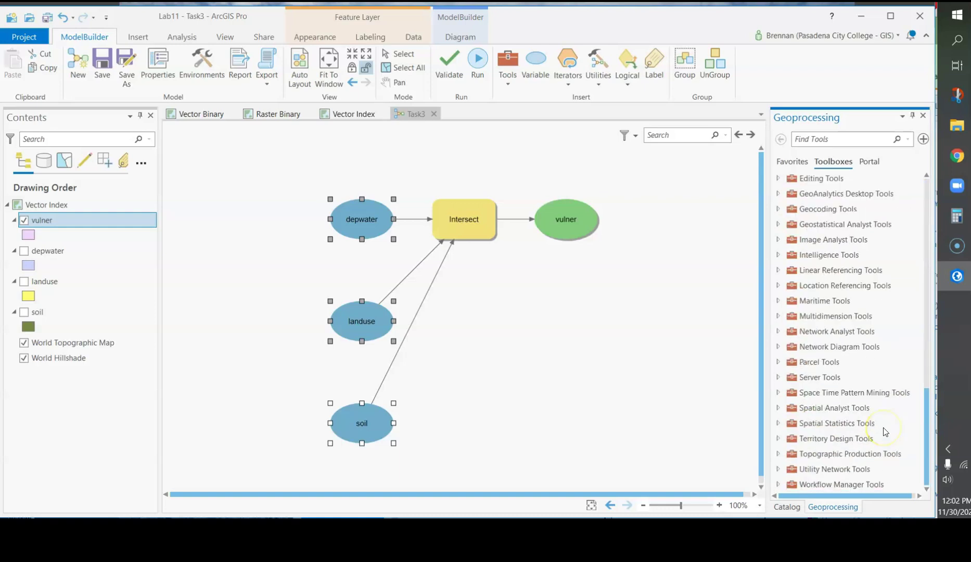
scroll(885, 431, up, 15)
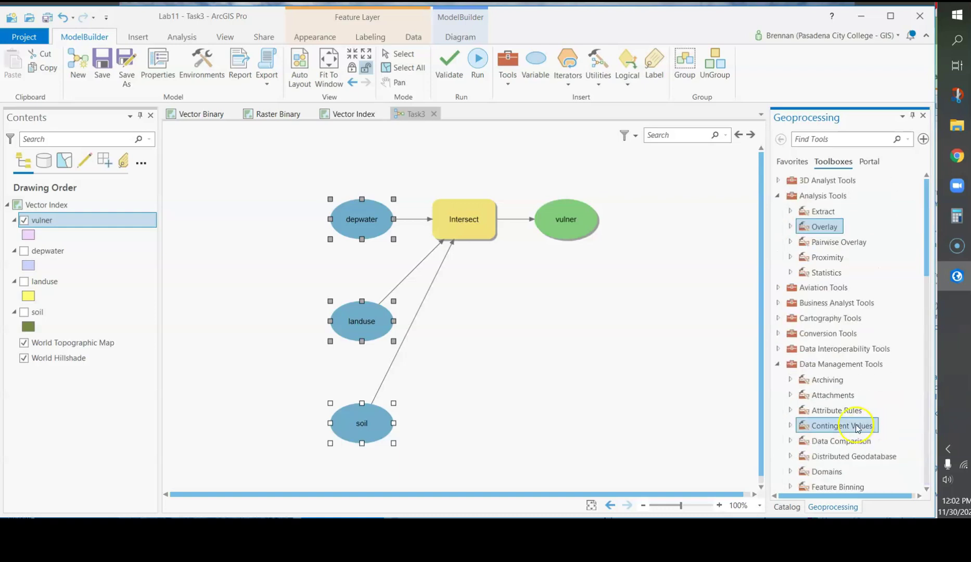
drag(929, 268, 926, 299)
drag(821, 428, 495, 311)
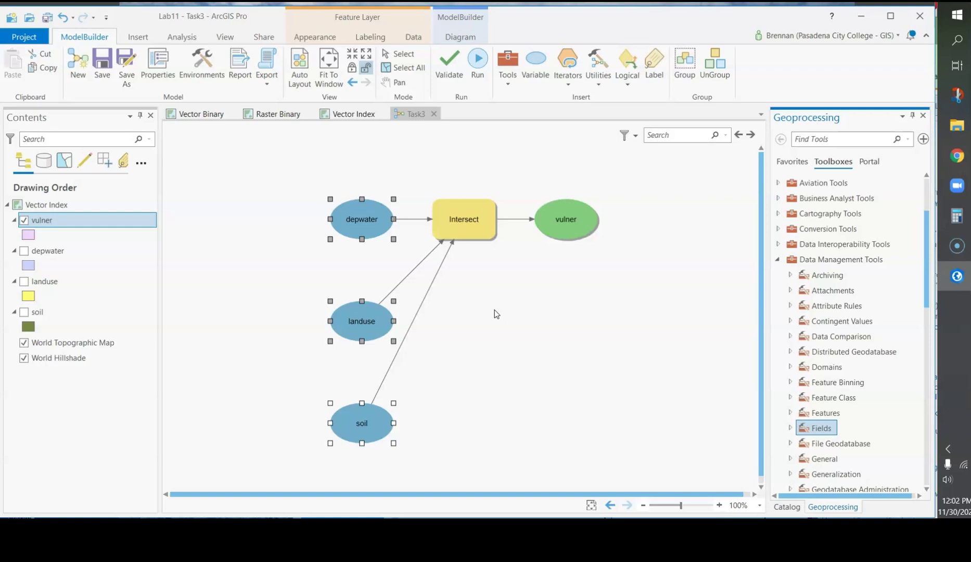
click(790, 428)
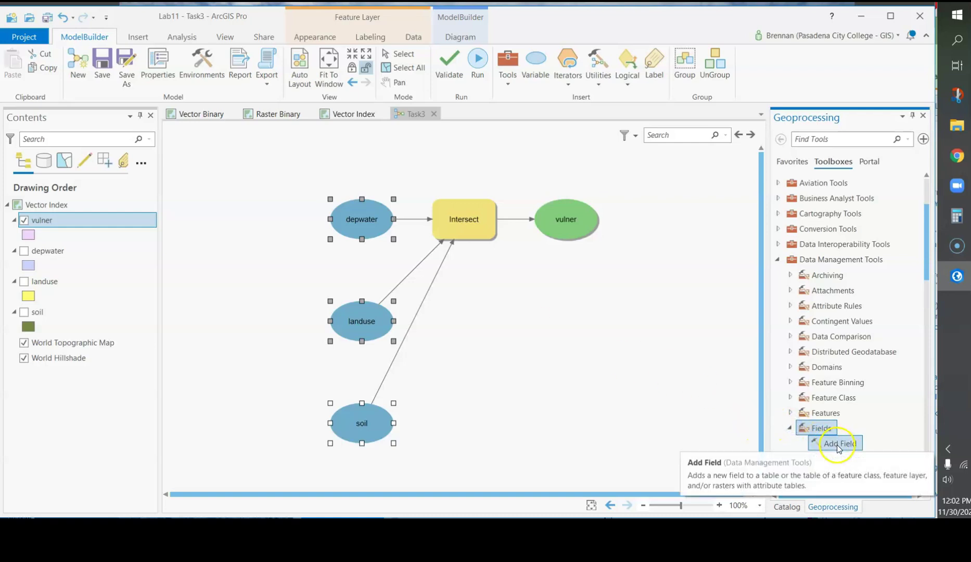
drag(836, 444, 524, 329)
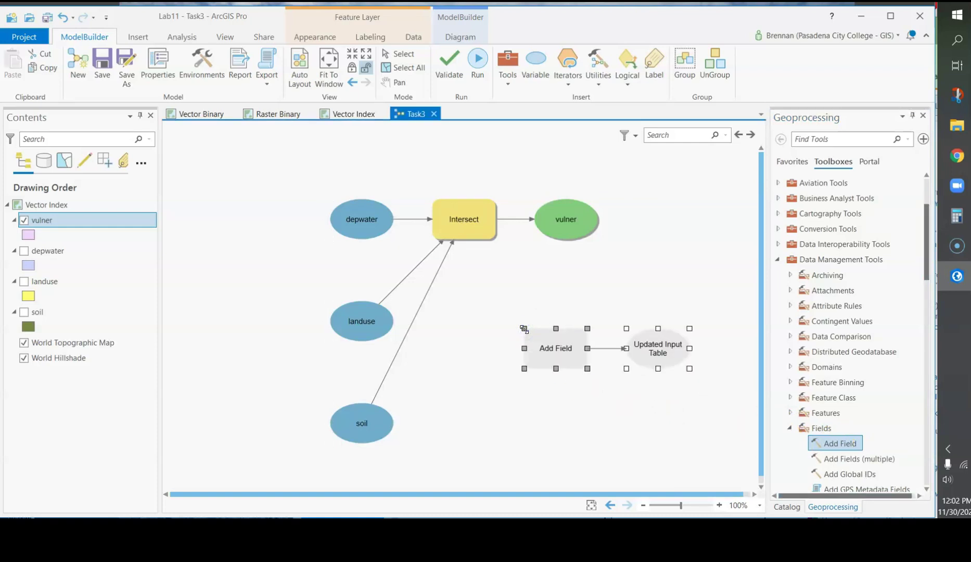
Step: Set the Add Field tool's input table to the model variable vulner:2 and name the field TOTAL
right_click(558, 352)
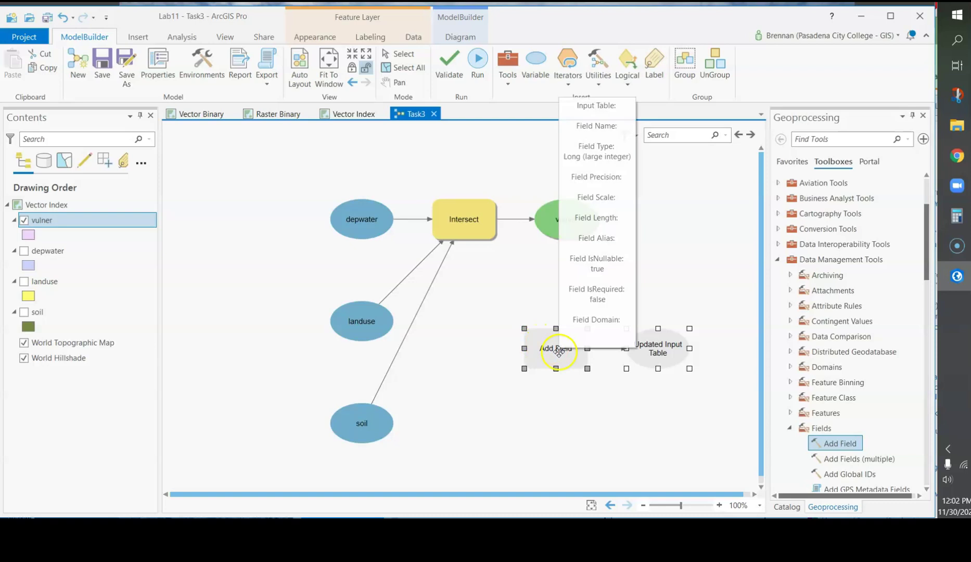
click(588, 361)
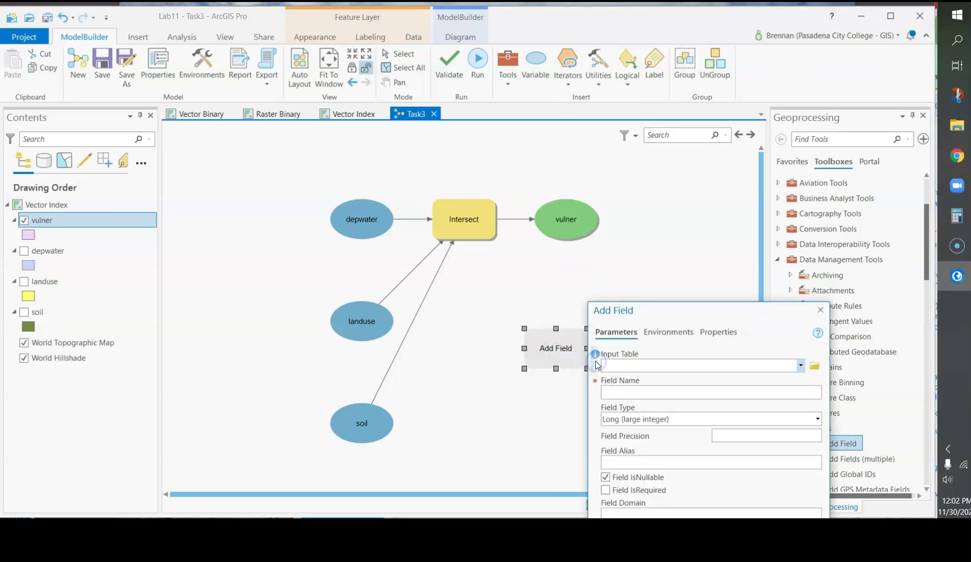
click(801, 366)
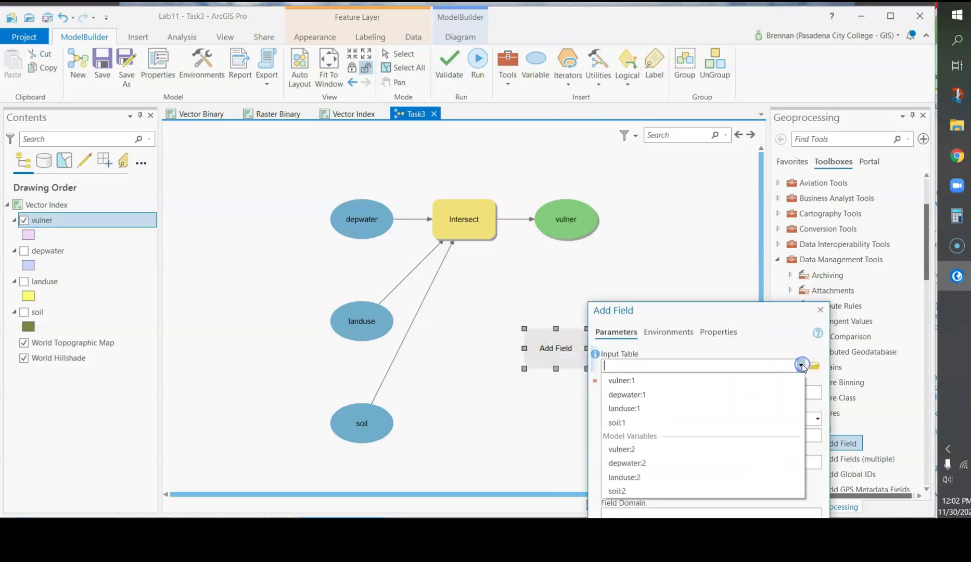
click(640, 449)
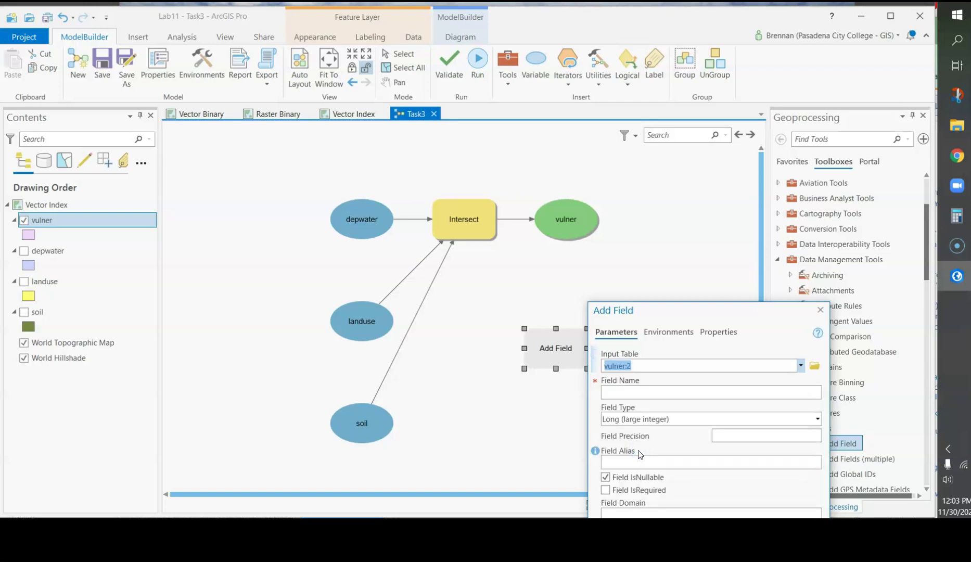
click(690, 390)
text(TOTAL)
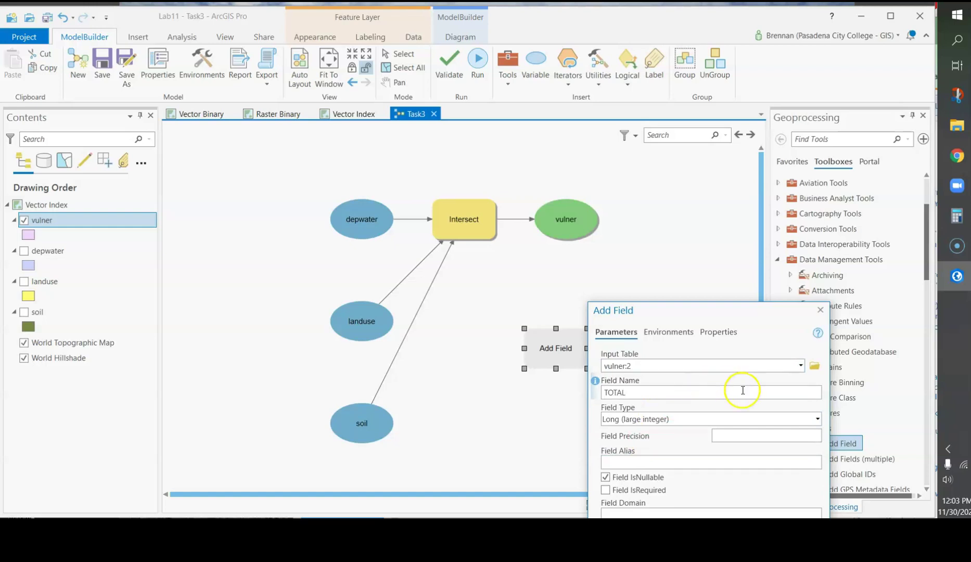
Step: Give the TOTAL field the Double type with precision 11 and scale 3, and apply the Add Field parameters
click(819, 419)
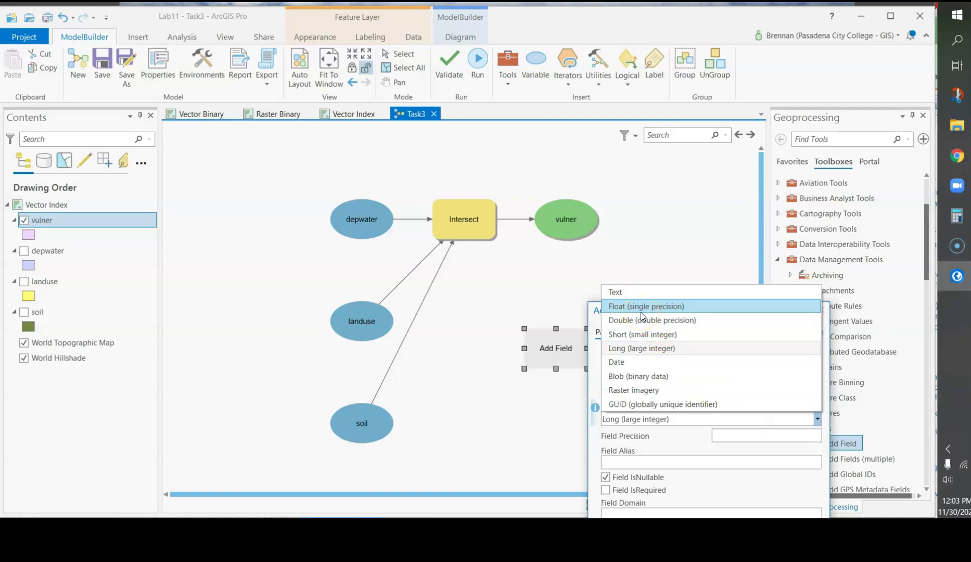
click(658, 309)
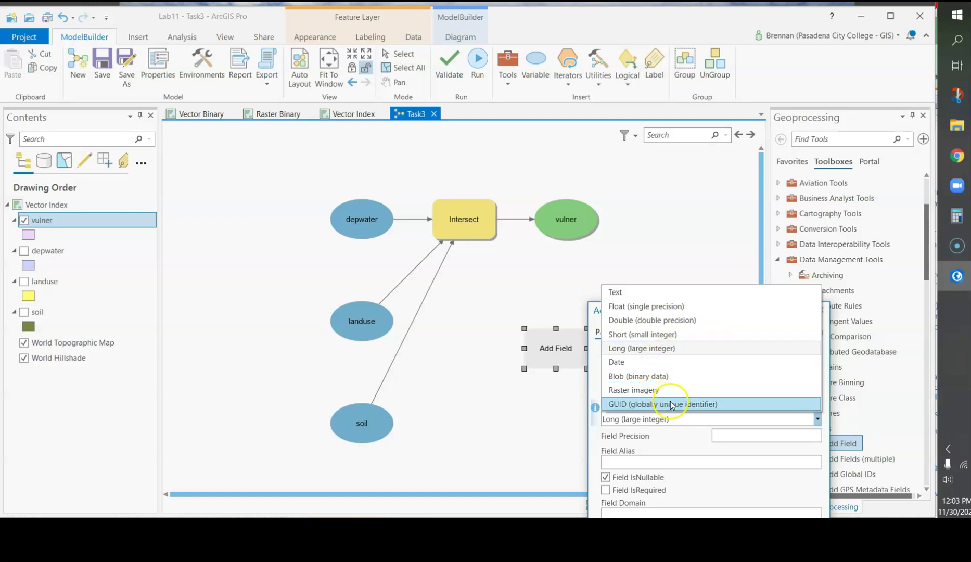
click(662, 323)
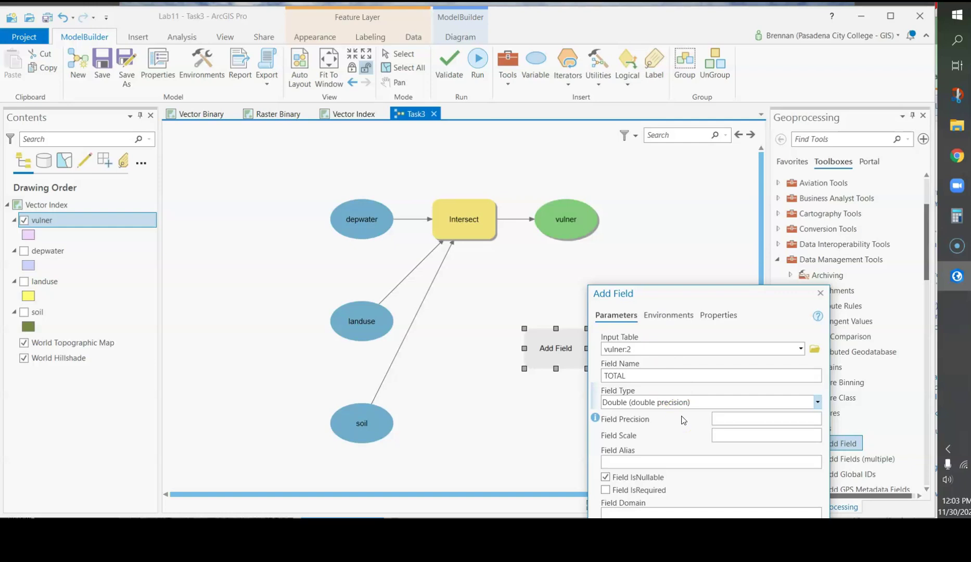
click(759, 418)
text(11)
key(Tab)
click(780, 437)
text(3)
click(759, 515)
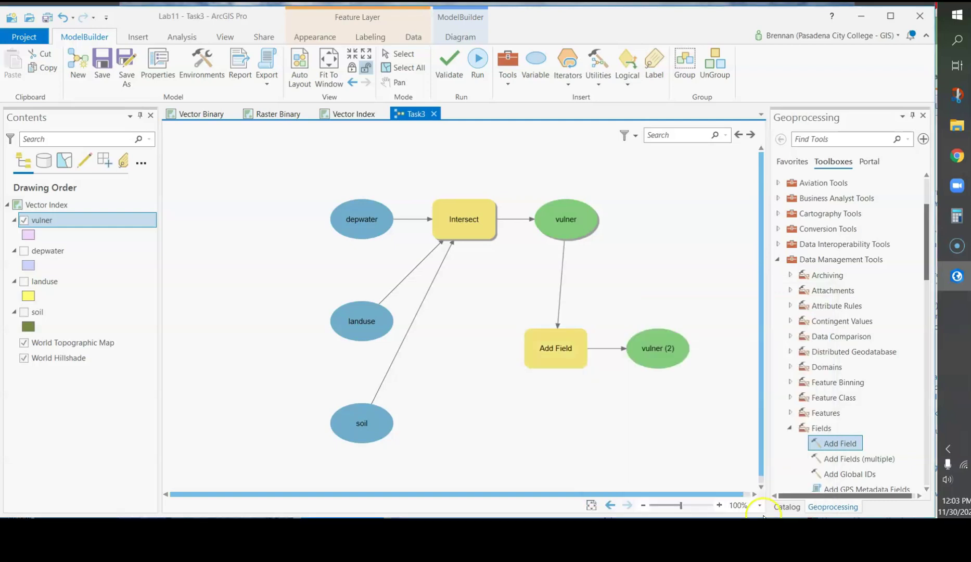
Step: Run the Add Field tool and check the vulner attribute table for the TOTAL field, closing the table when done
right_click(553, 356)
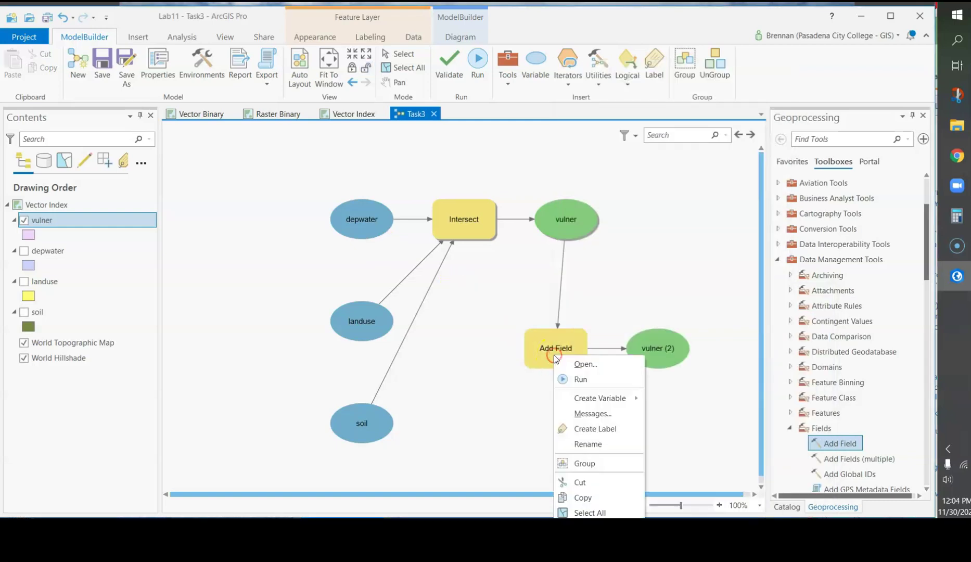
click(579, 380)
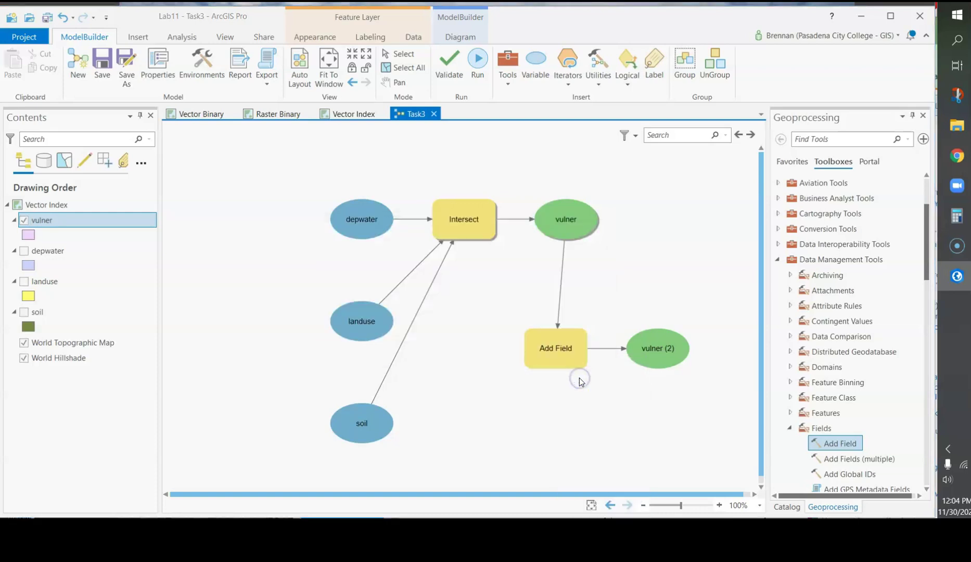
right_click(70, 218)
click(112, 202)
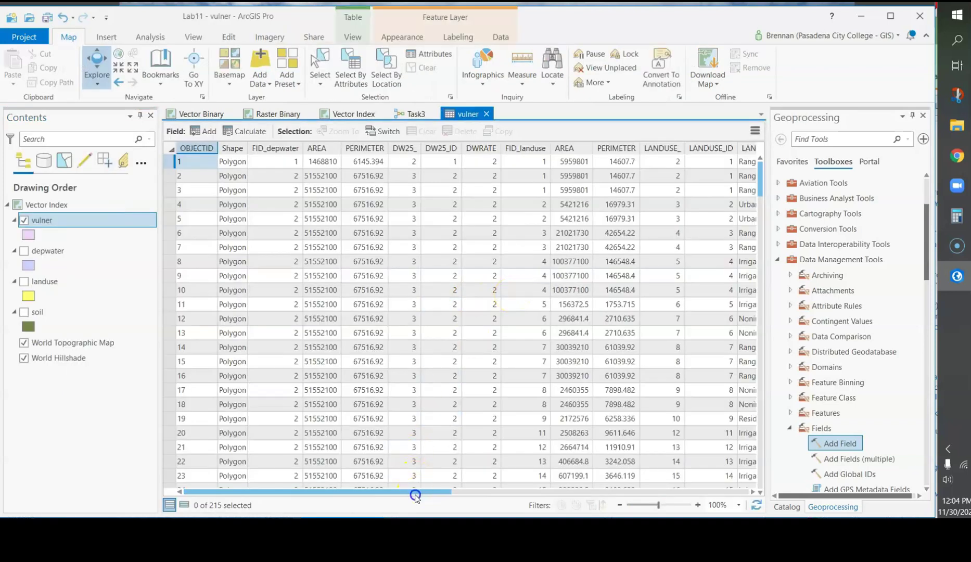
drag(343, 492, 748, 491)
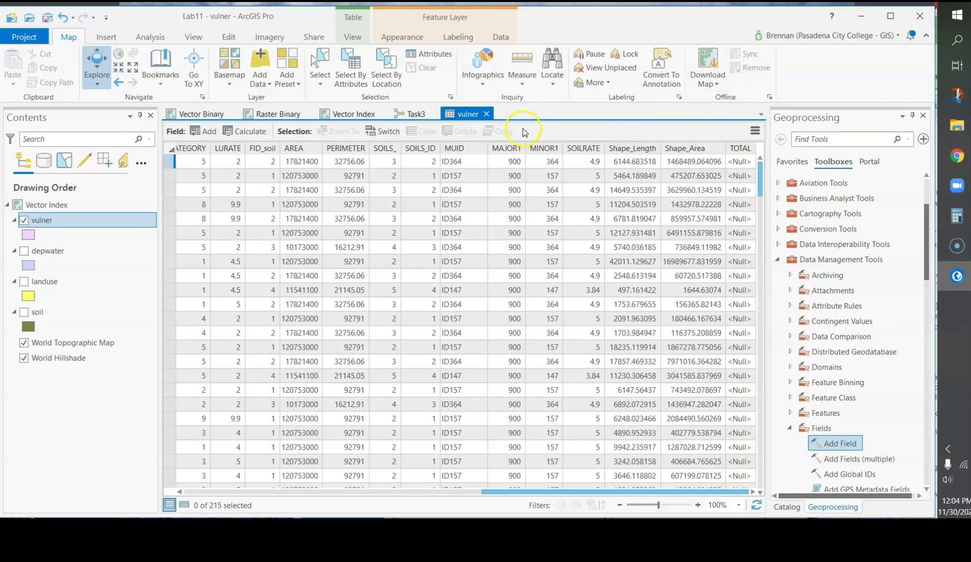
click(489, 117)
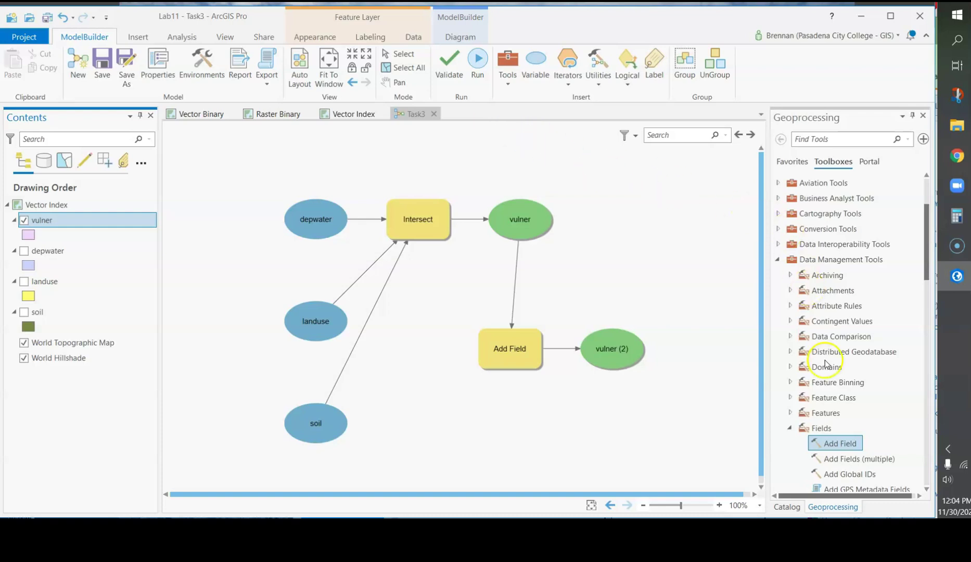
Step: Add the Calculate Field tool from the Fields toolset to the model below Add Field
click(926, 490)
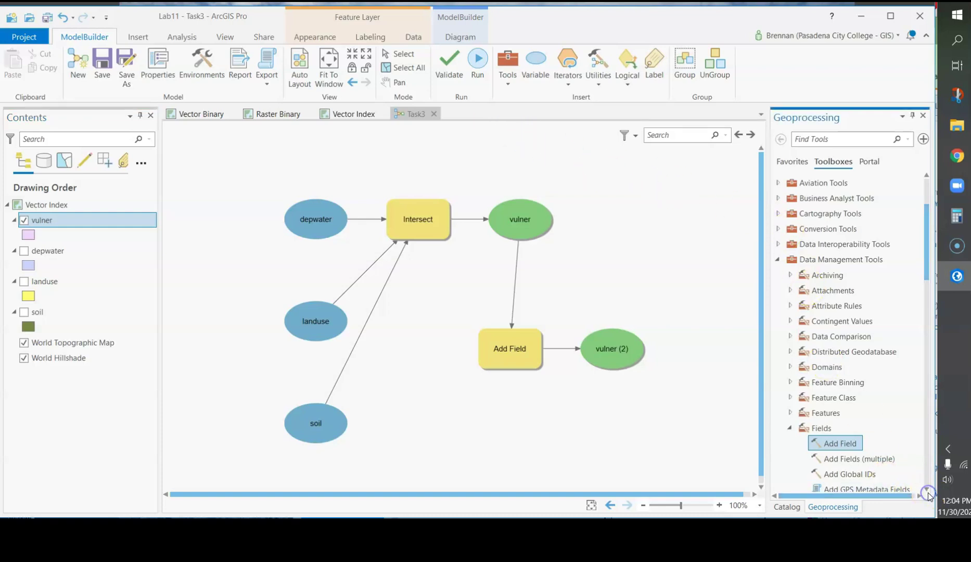
click(927, 491)
click(927, 490)
click(928, 490)
click(928, 490)
click(928, 490)
click(927, 490)
click(927, 490)
click(928, 490)
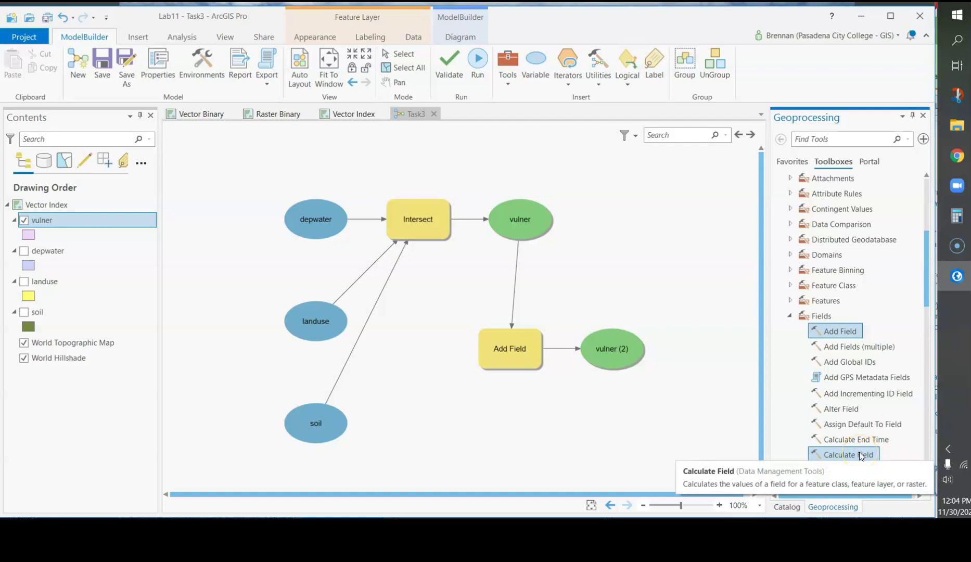
drag(860, 451, 500, 399)
Step: Open the Calculate Field tool's parameters, try vulner:2 as the input table and look through its field names for TOTAL
right_click(527, 423)
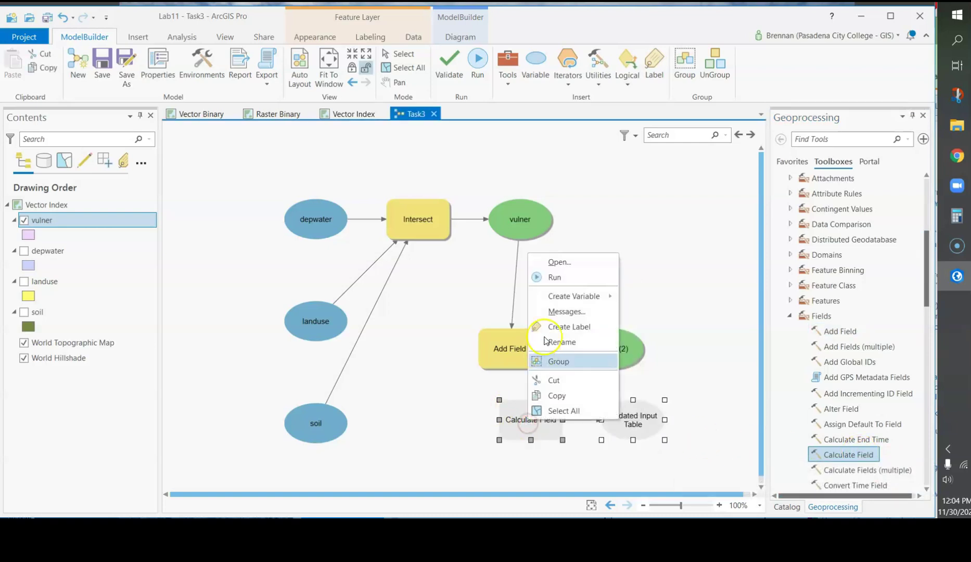
click(579, 264)
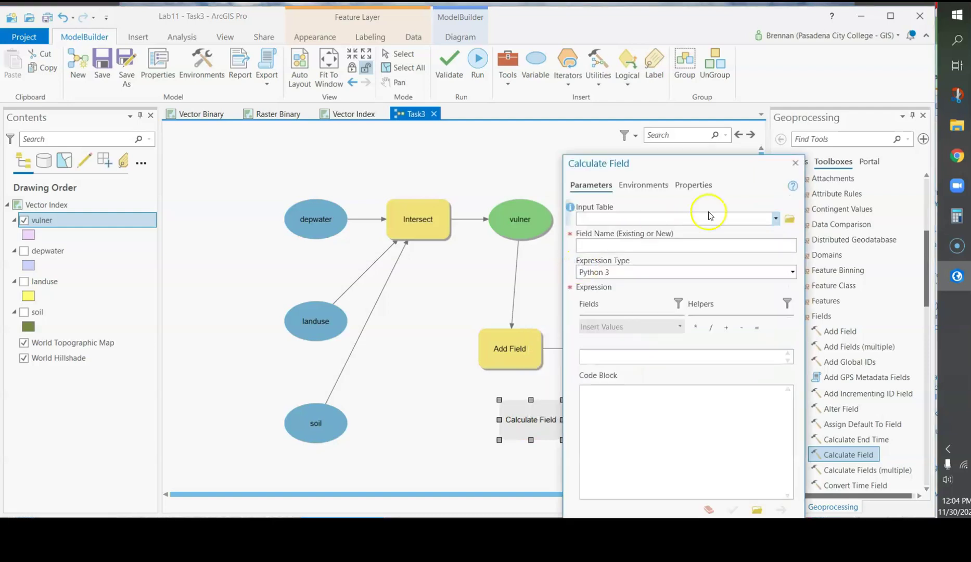
click(775, 218)
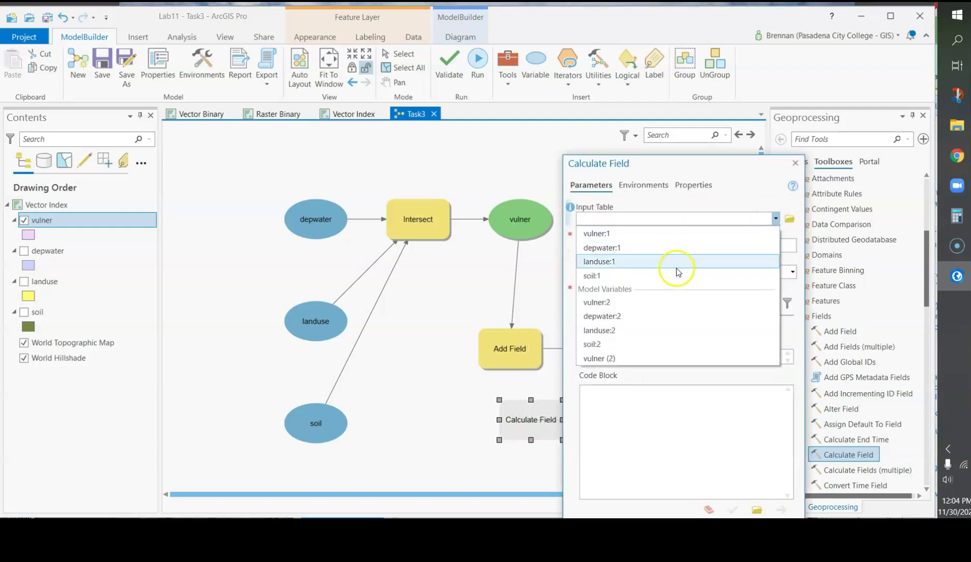
click(651, 303)
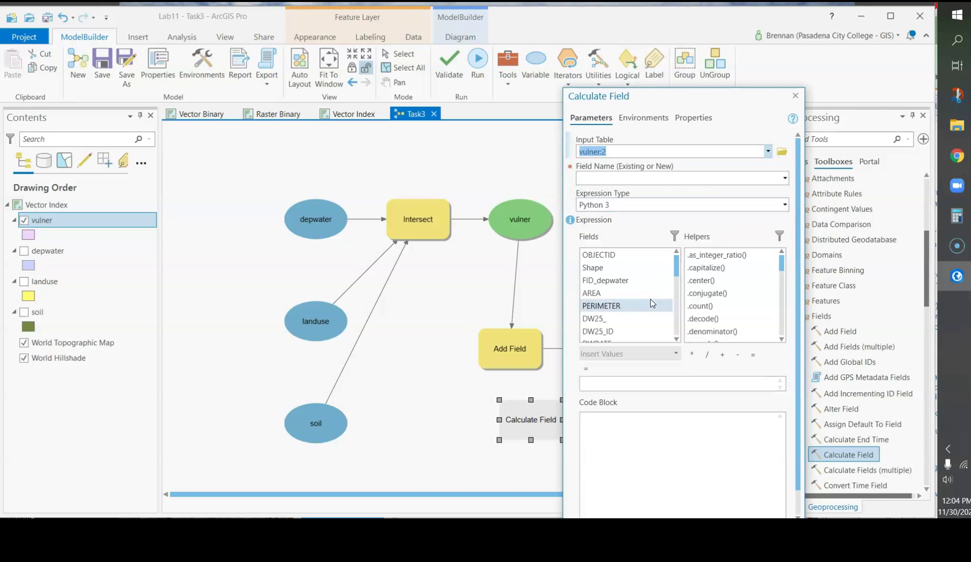
click(785, 178)
scroll(685, 296, down, 5)
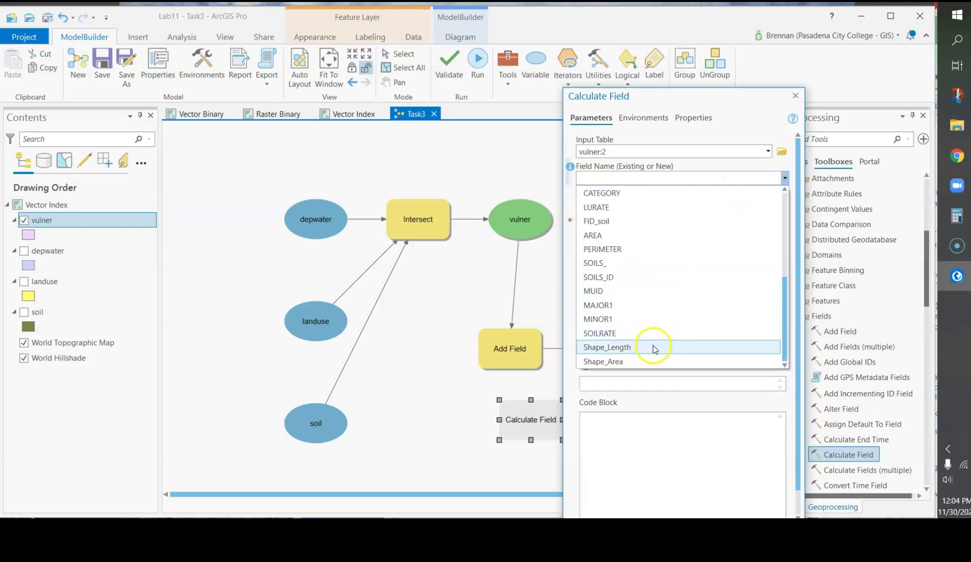
scroll(654, 348, up, 5)
scroll(654, 348, down, 5)
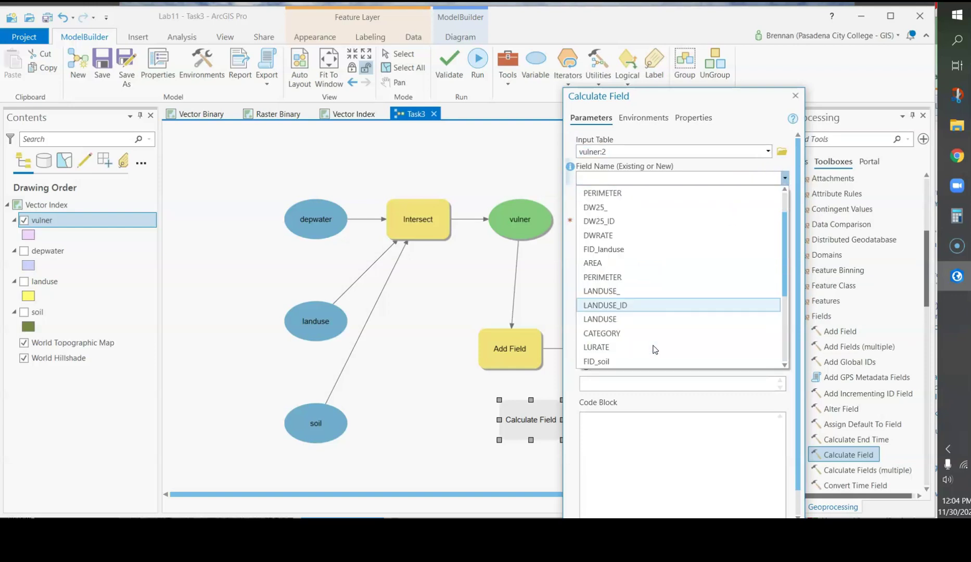
scroll(655, 349, up, 5)
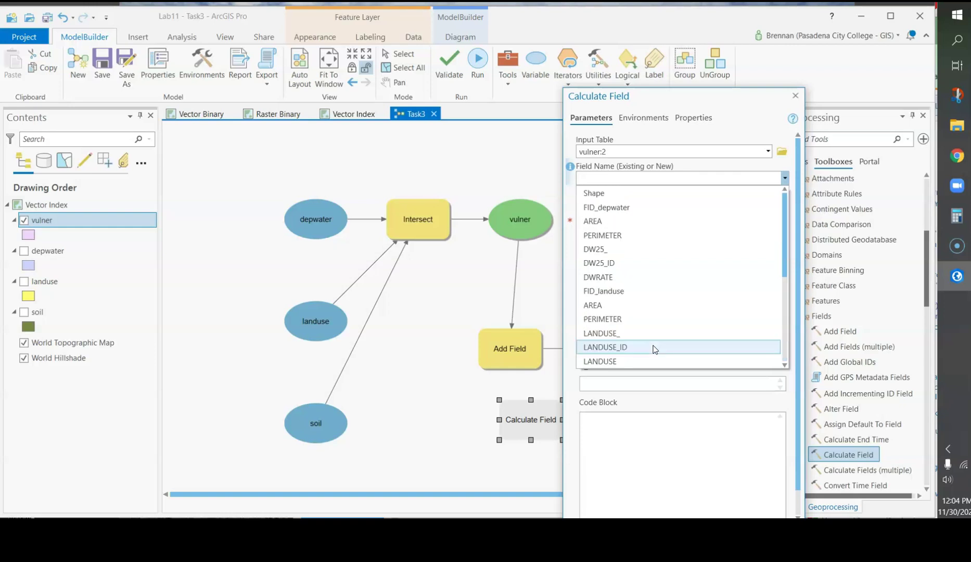
Step: Set the Calculate Field input table to the model variable vulner (2) and choose TOTAL as the field to calculate
click(770, 151)
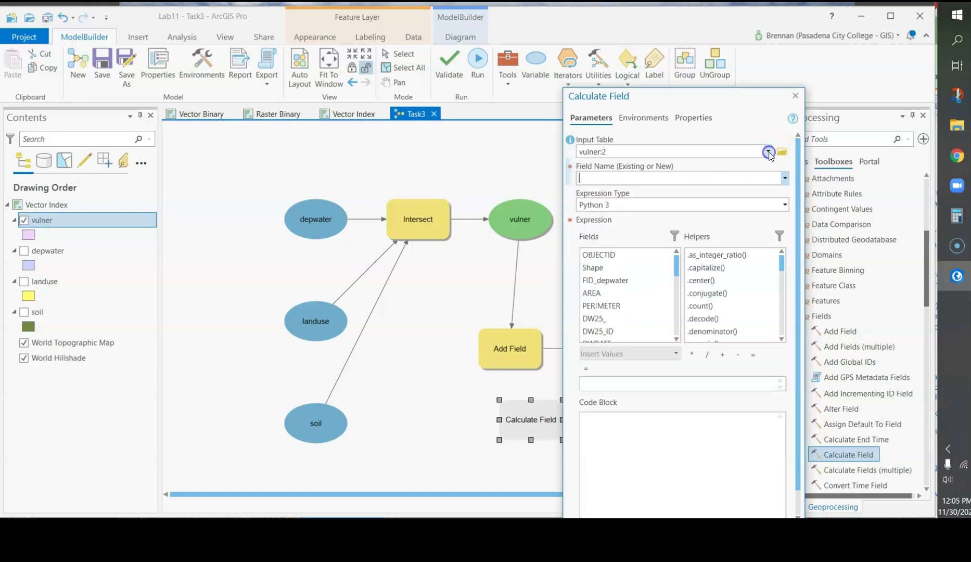
click(769, 152)
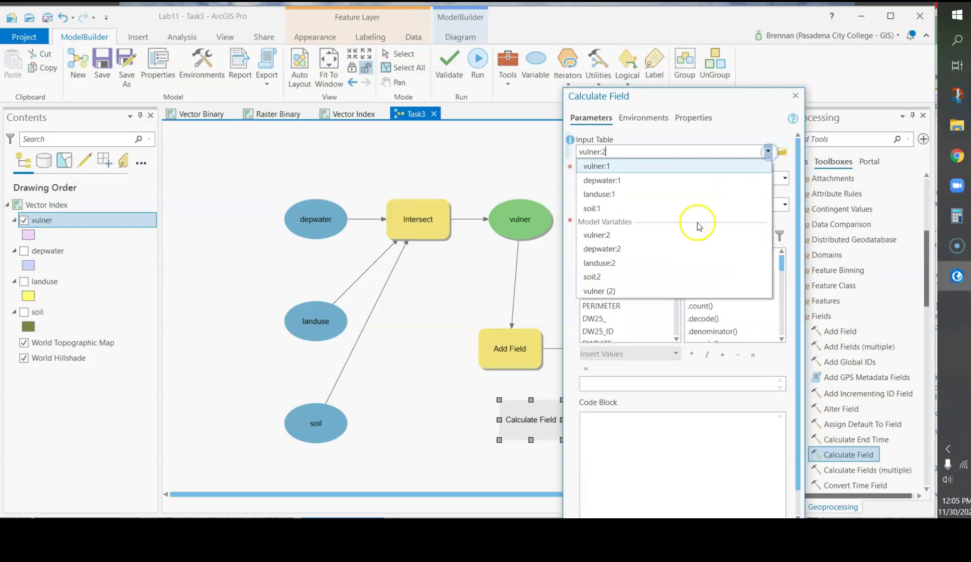
click(626, 291)
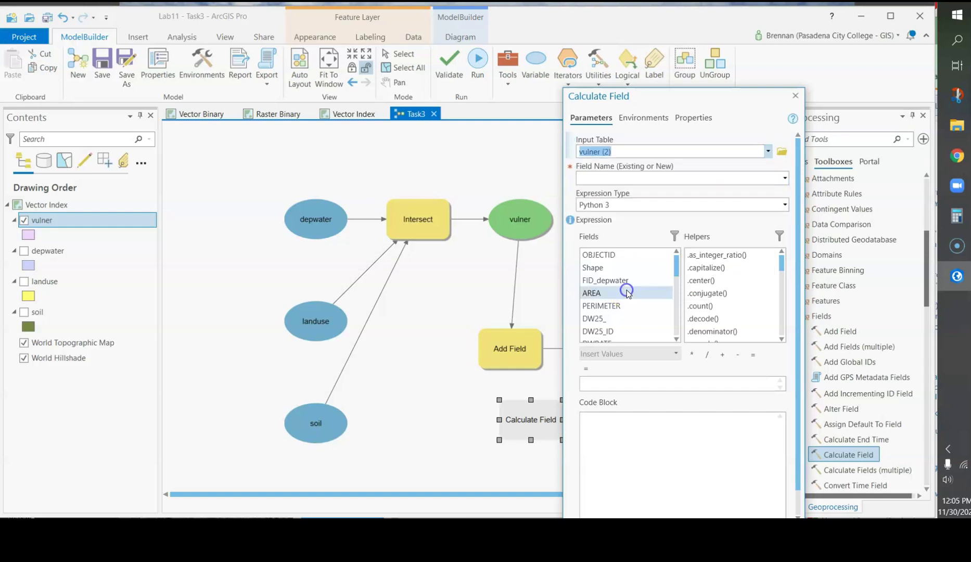
click(785, 178)
scroll(693, 323, down, 4)
click(662, 363)
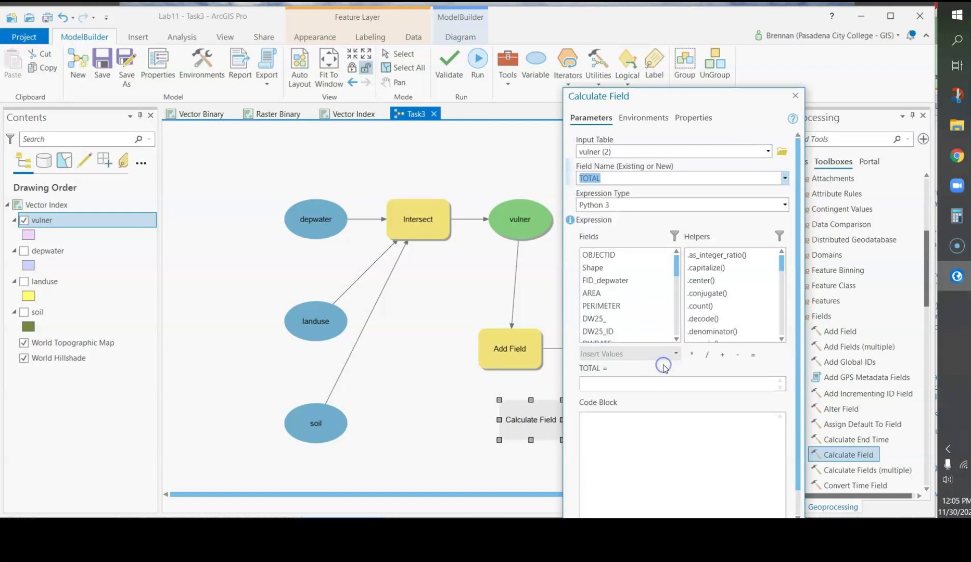
Step: Keep Python 3 as the expression type and start the TOTAL expression with the soil term (!SOILRATE!*0.6)+(
click(785, 205)
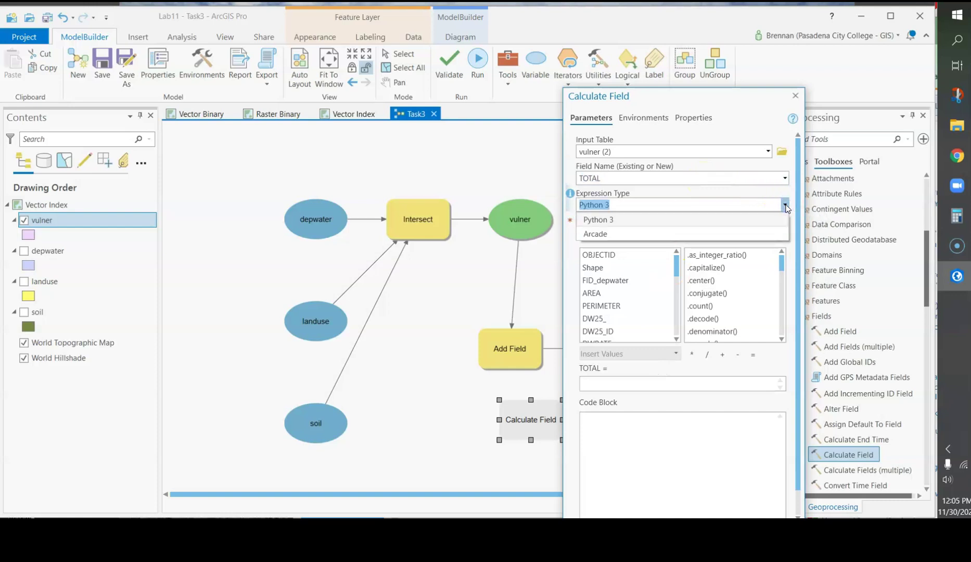
click(744, 237)
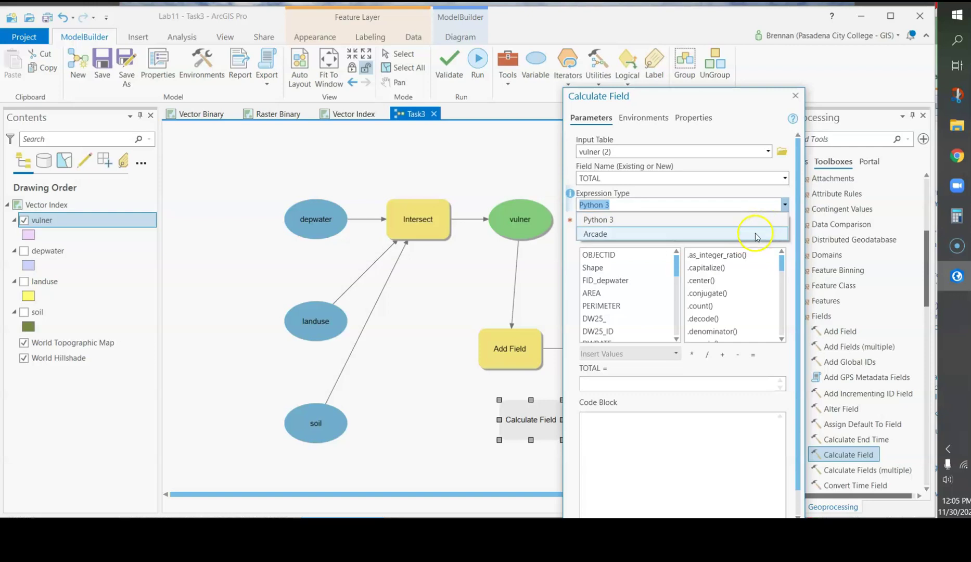
click(784, 205)
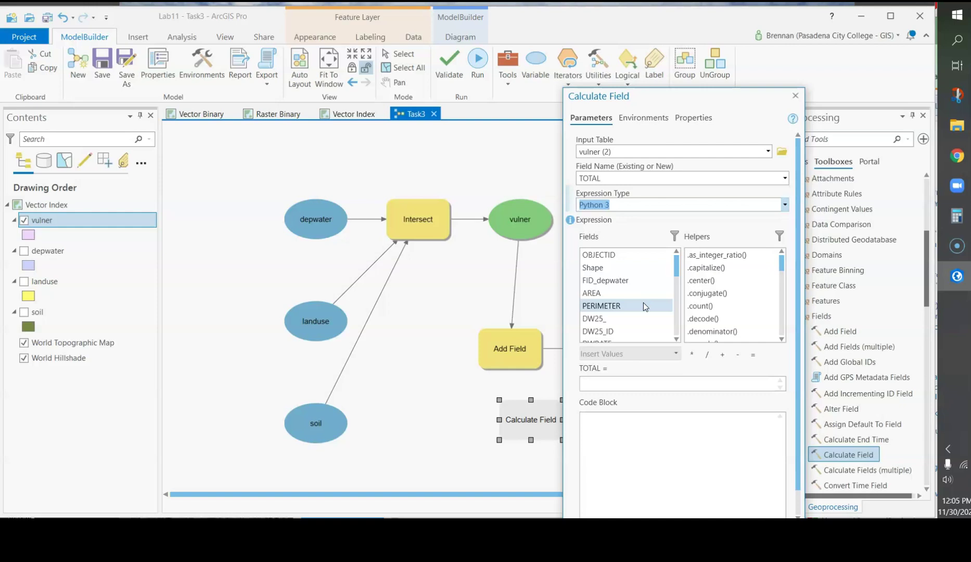
click(619, 384)
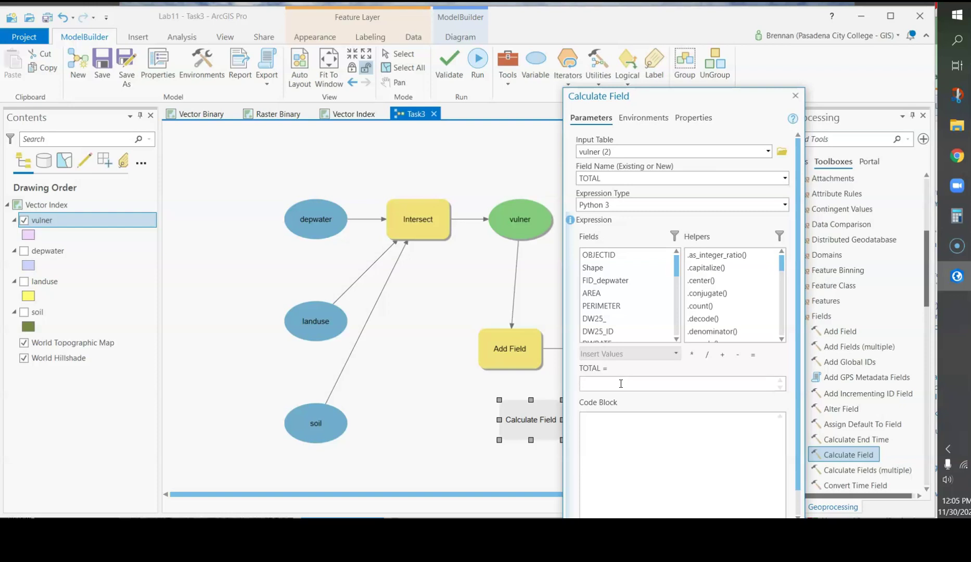
scroll(629, 319, down, 5)
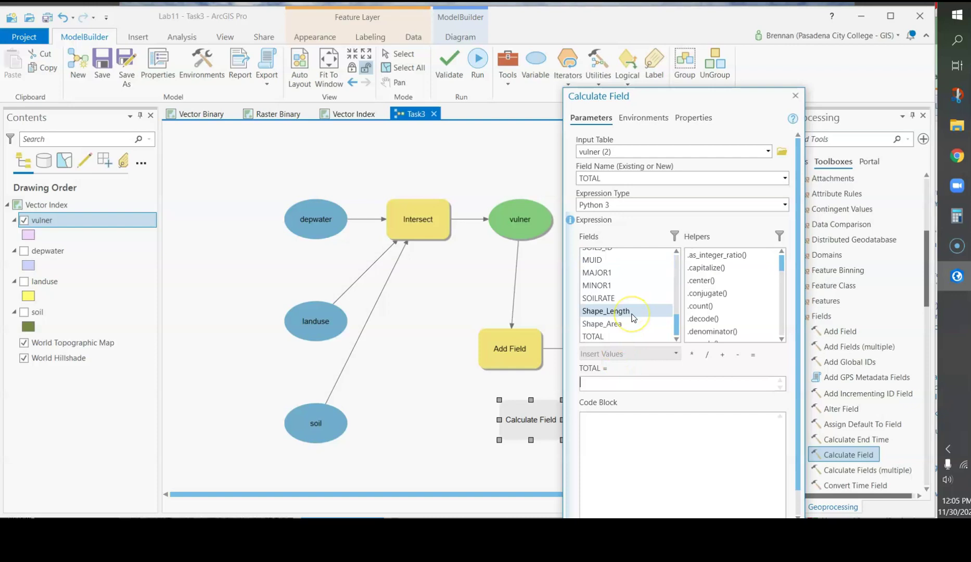
double_click(619, 298)
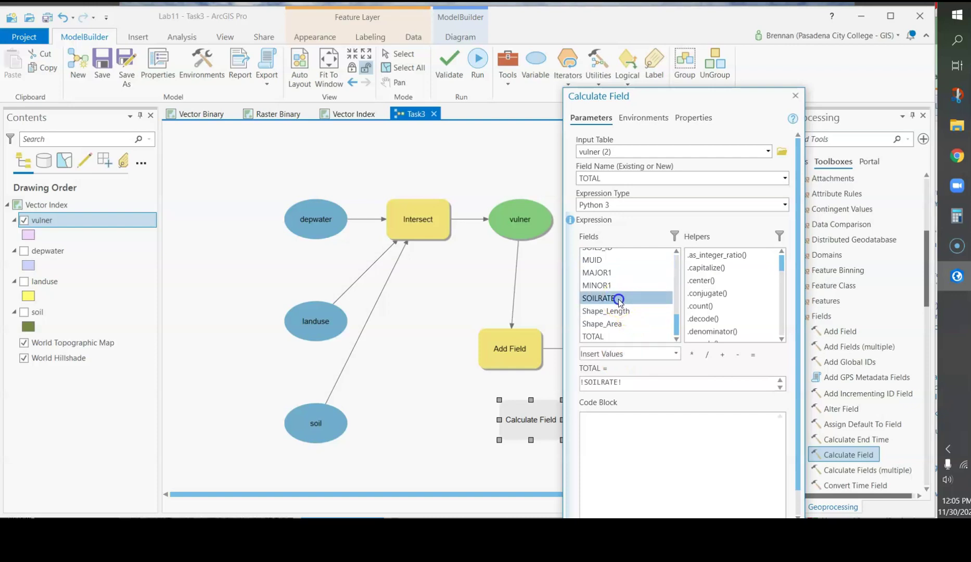
click(635, 383)
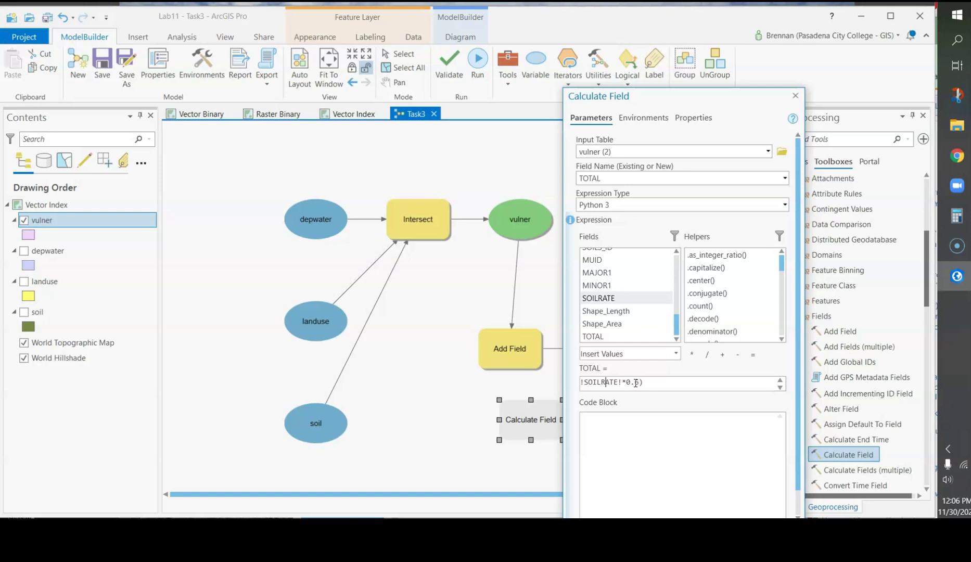
text(()
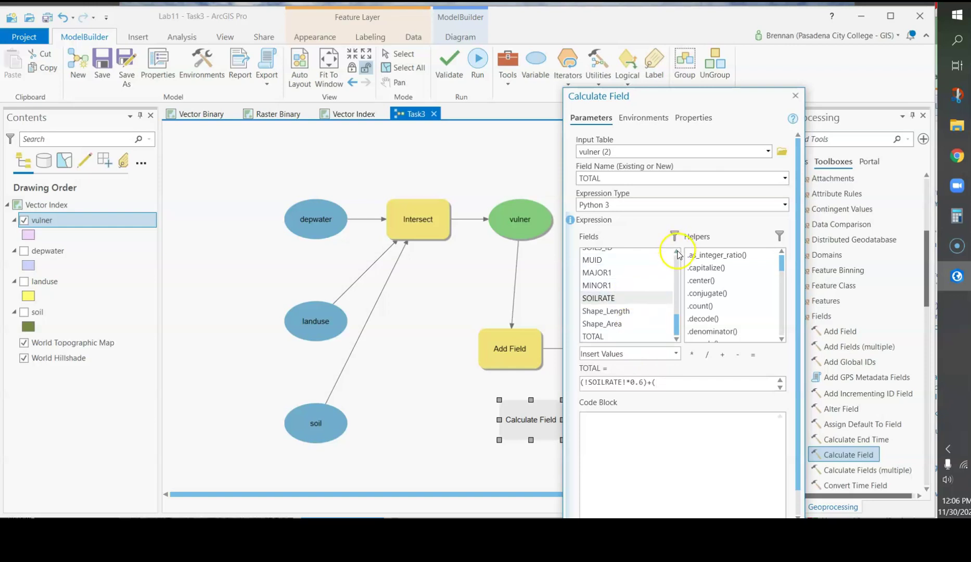
Step: Extend the TOTAL expression with the land use rate weighted by 0.2, giving (!SOILRATE!*0.6)+(!LURATE!*0.2)+(
click(677, 252)
click(677, 252)
click(677, 252)
click(677, 251)
click(677, 252)
click(614, 278)
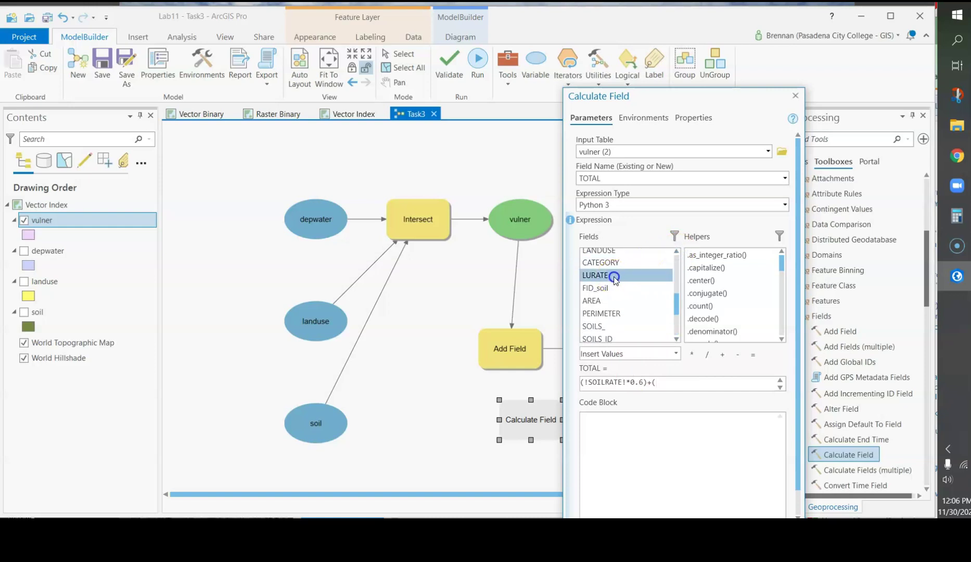
double_click(615, 277)
click(699, 383)
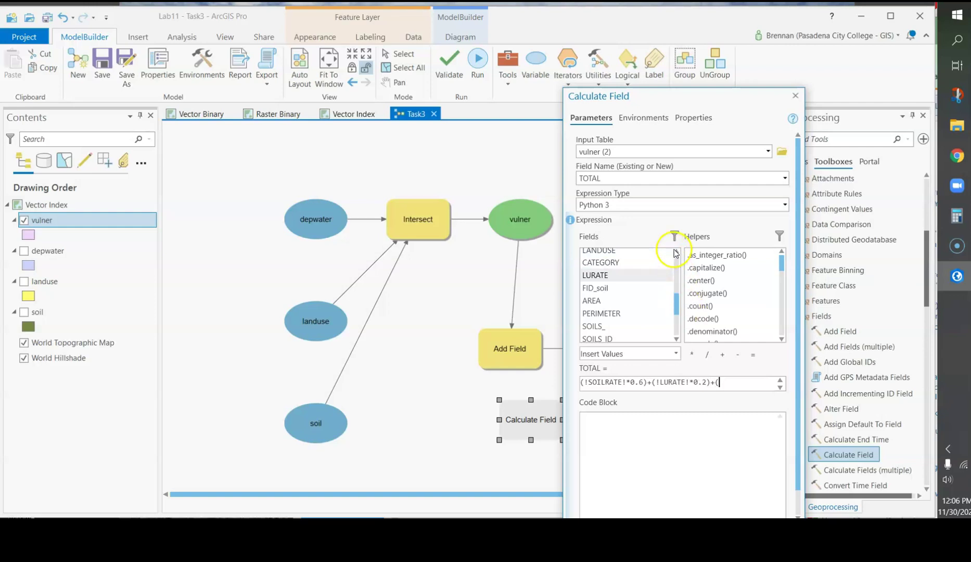
Step: Complete the TOTAL expression with the depth-to-water rate weighted by 0.2, giving (!SOILRATE!*0.6)+(!LURATE!*0.2)+(!DWRATE!*0.2)
click(676, 252)
click(676, 253)
click(676, 252)
click(676, 252)
click(676, 252)
click(676, 252)
click(676, 252)
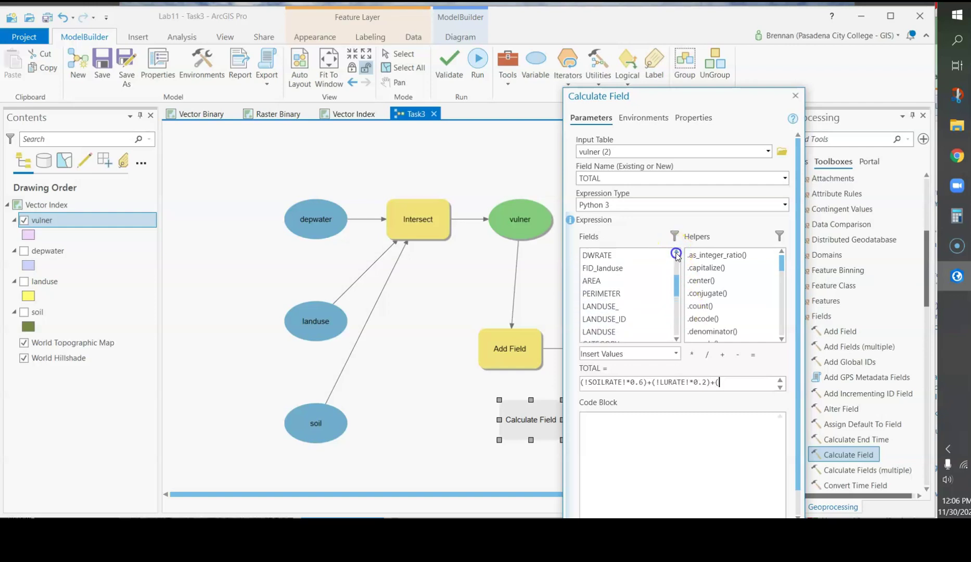
double_click(627, 255)
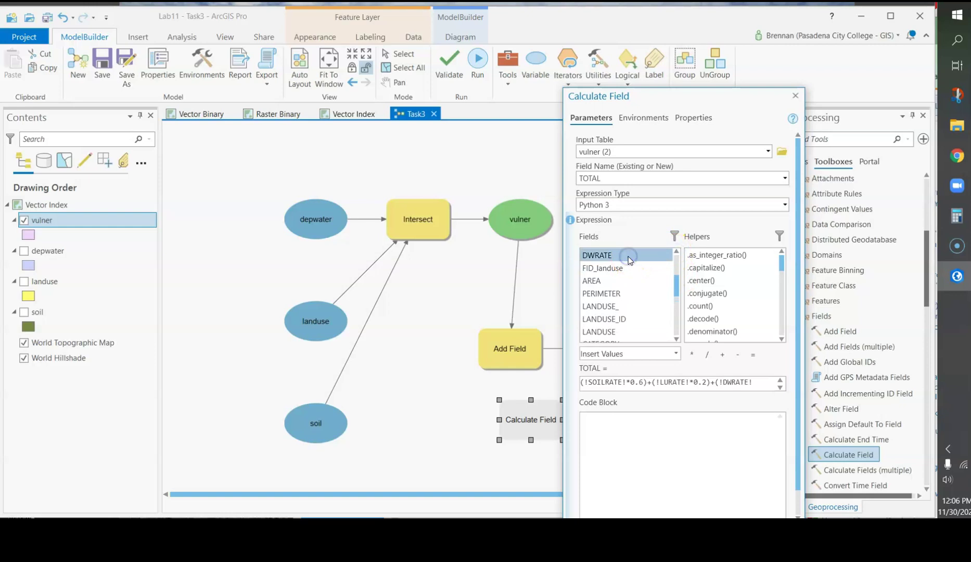
click(760, 384)
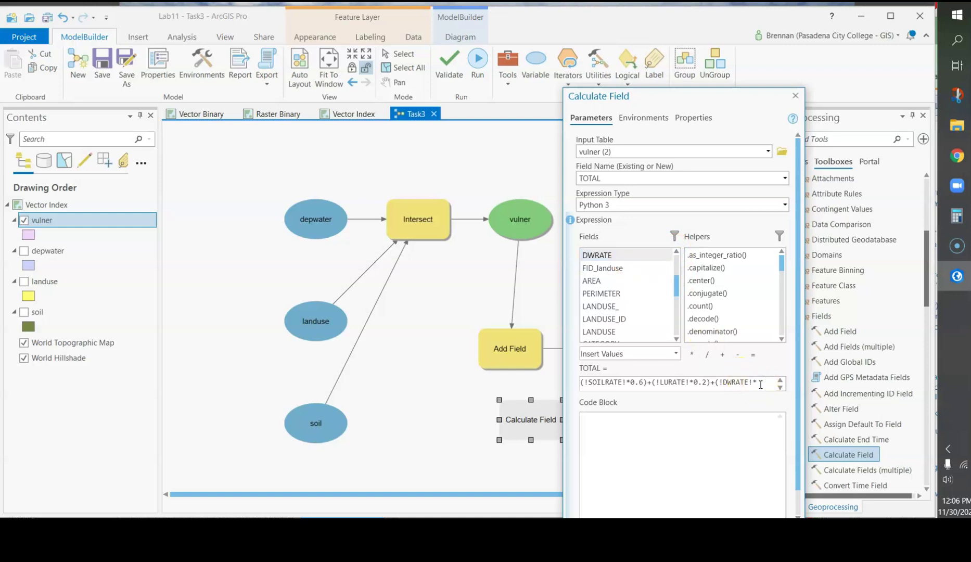
text(*0.2)
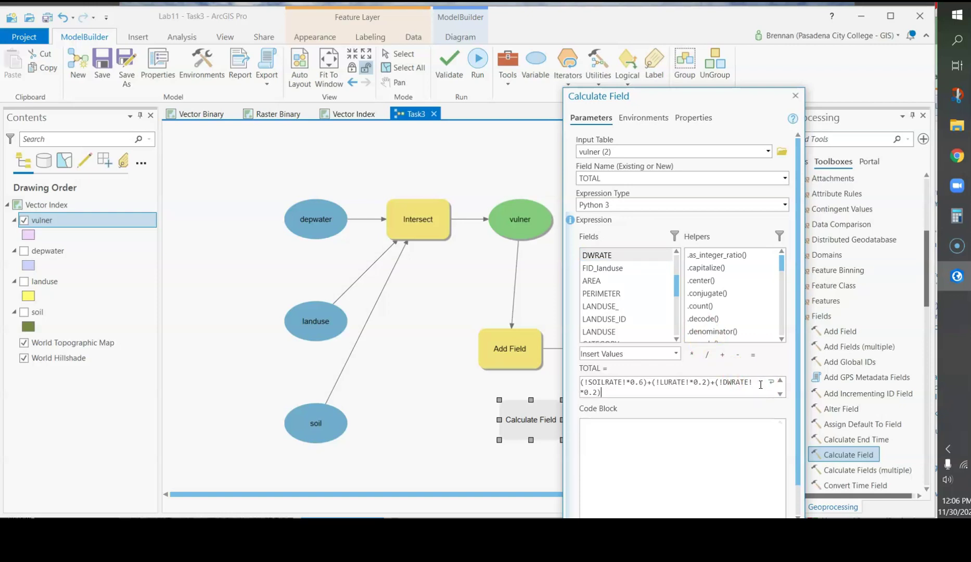
Step: Apply the Calculate Field parameters and run the Calculate Field tool in the model
click(722, 489)
drag(720, 98, 655, 52)
click(559, 350)
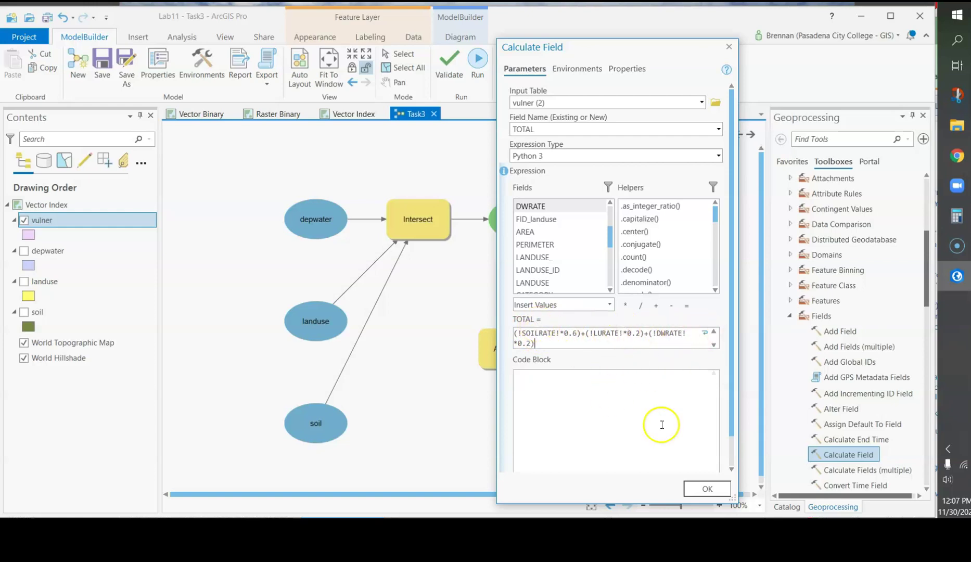
click(707, 490)
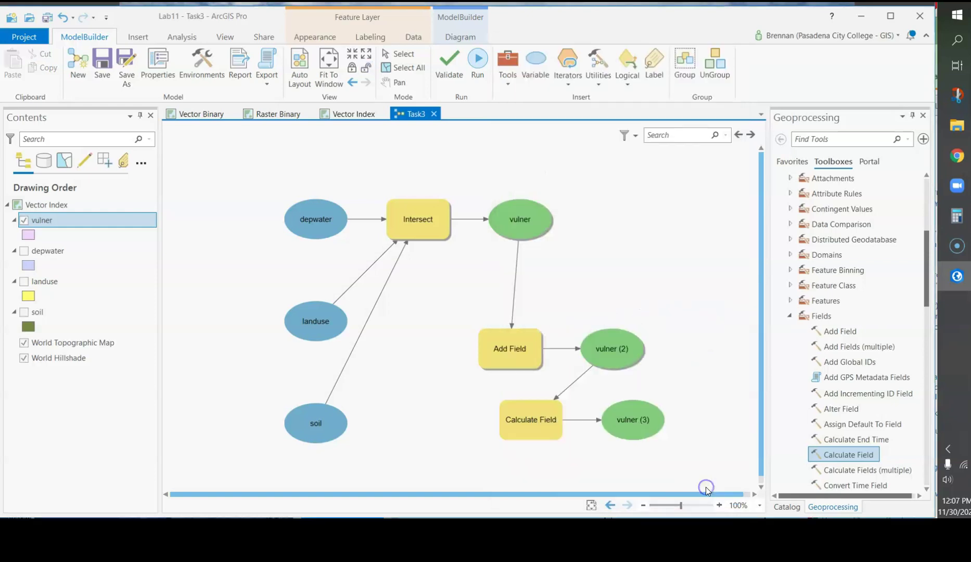
right_click(542, 421)
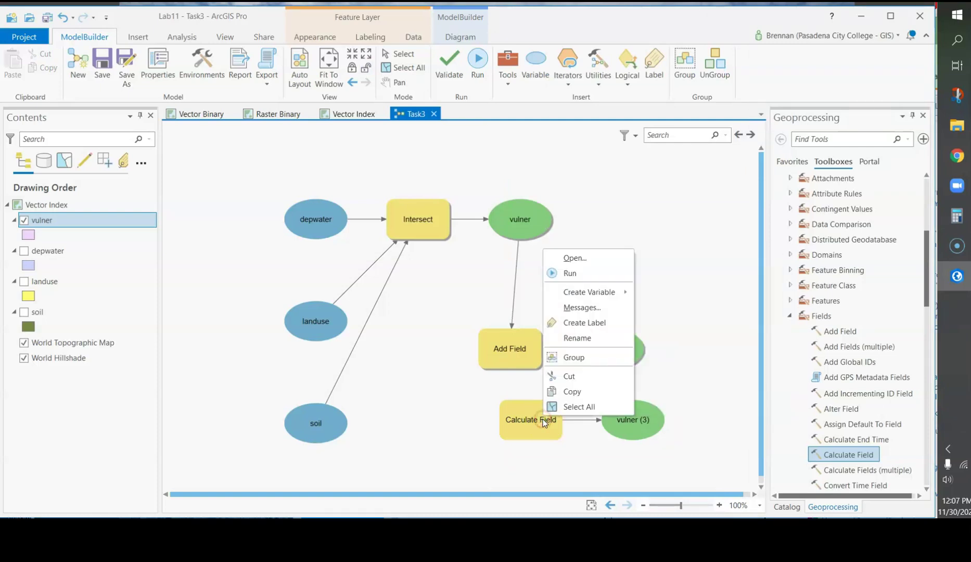
click(581, 274)
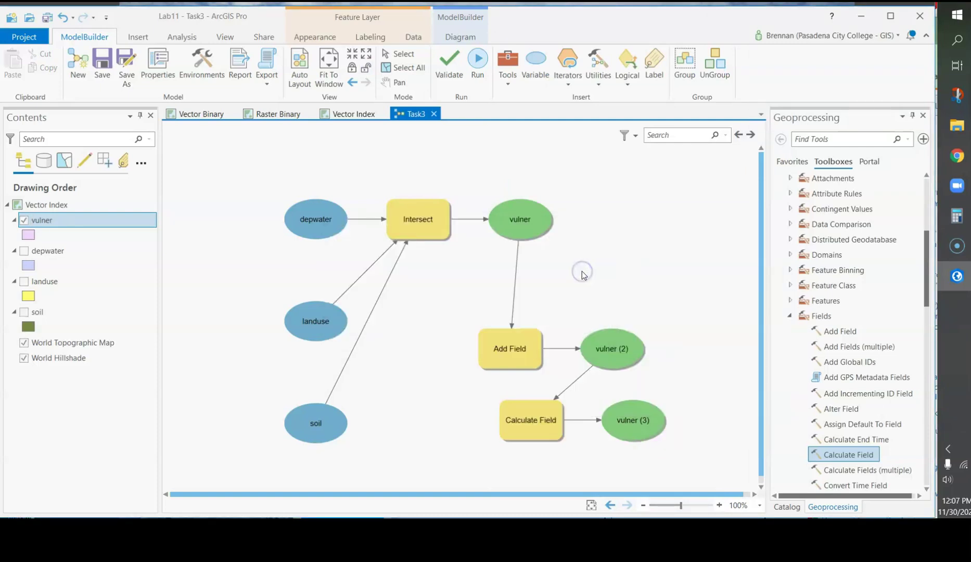
Step: Open the vulner attribute table and examine the calculated values in the TOTAL field
right_click(72, 221)
click(111, 204)
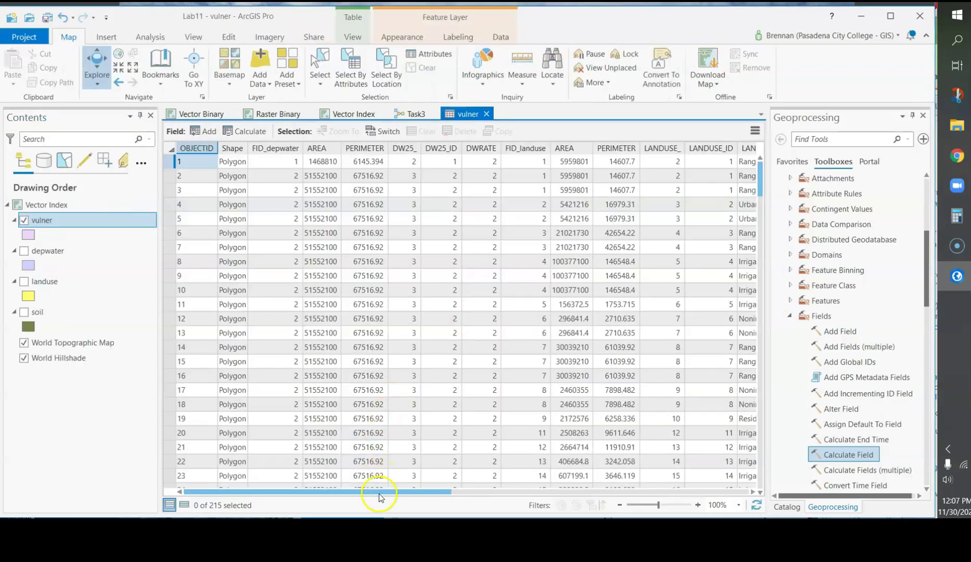
drag(380, 495, 728, 488)
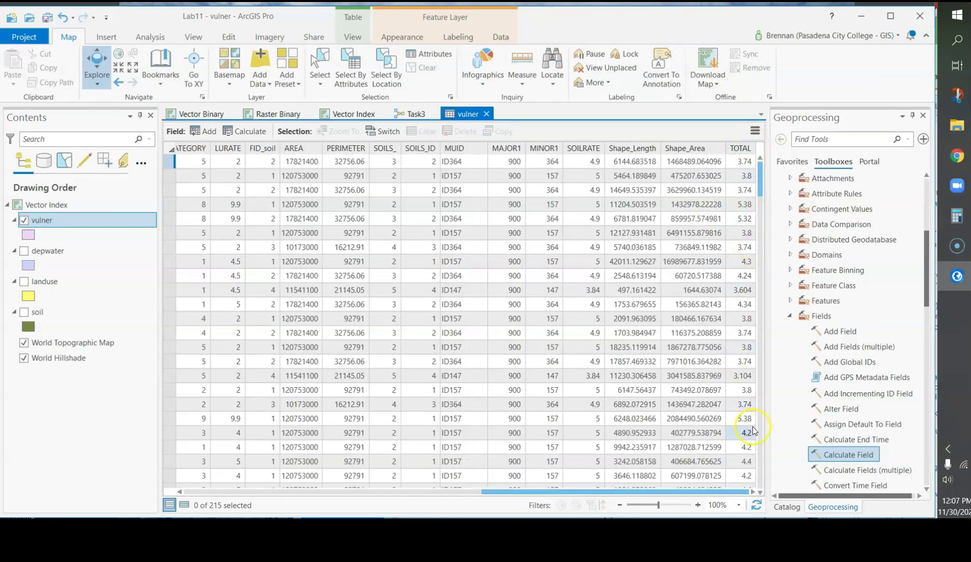
scroll(753, 430, down, 6)
scroll(753, 430, down, 12)
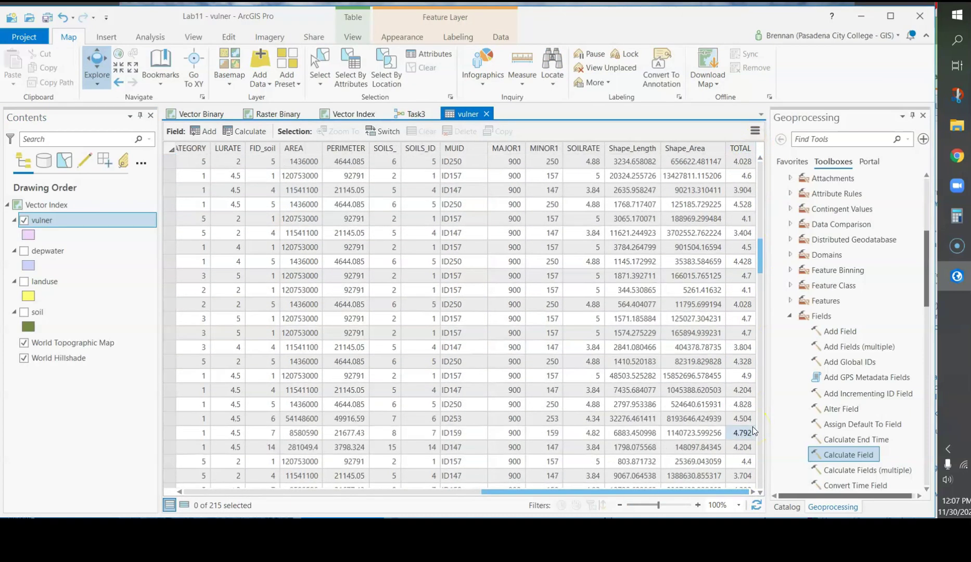
scroll(754, 429, up, 5)
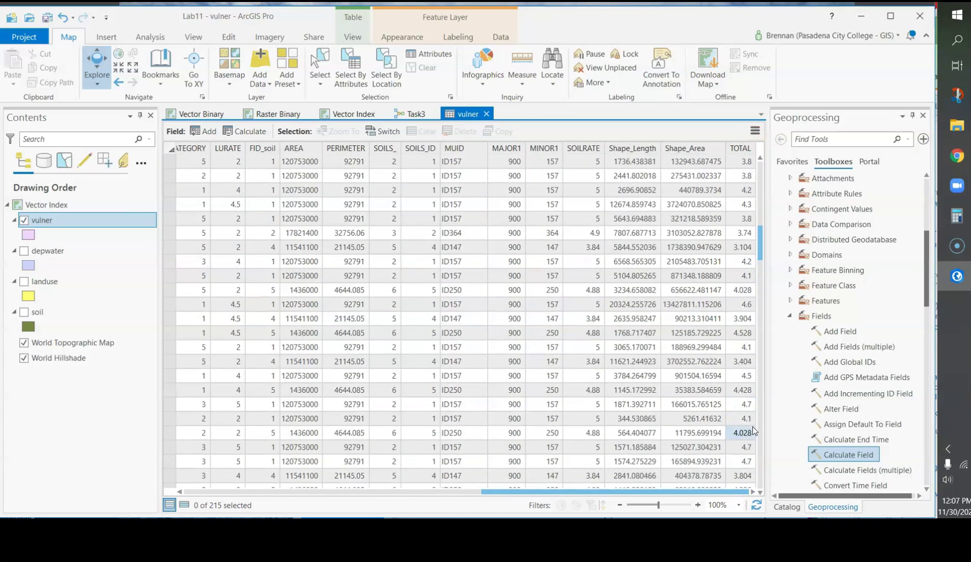
click(681, 348)
scroll(682, 348, up, 8)
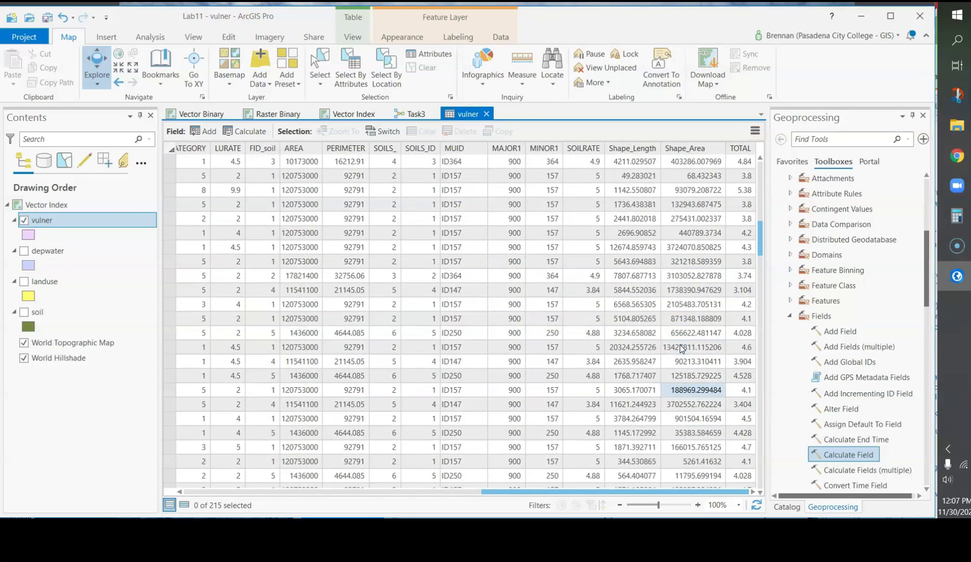
scroll(681, 348, up, 4)
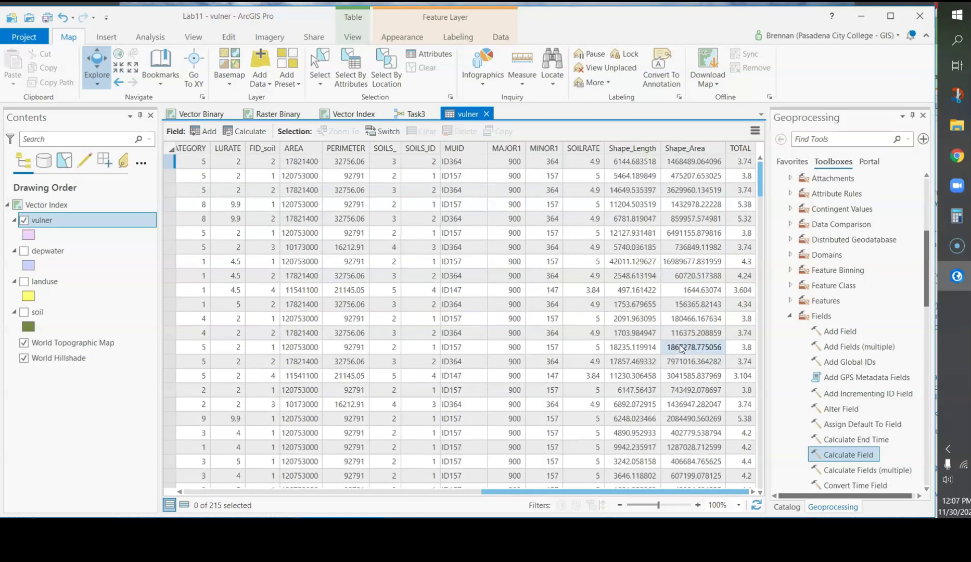
Step: Look through the remaining TOTAL values in the vulner attribute table and close it
click(715, 218)
click(736, 166)
click(723, 191)
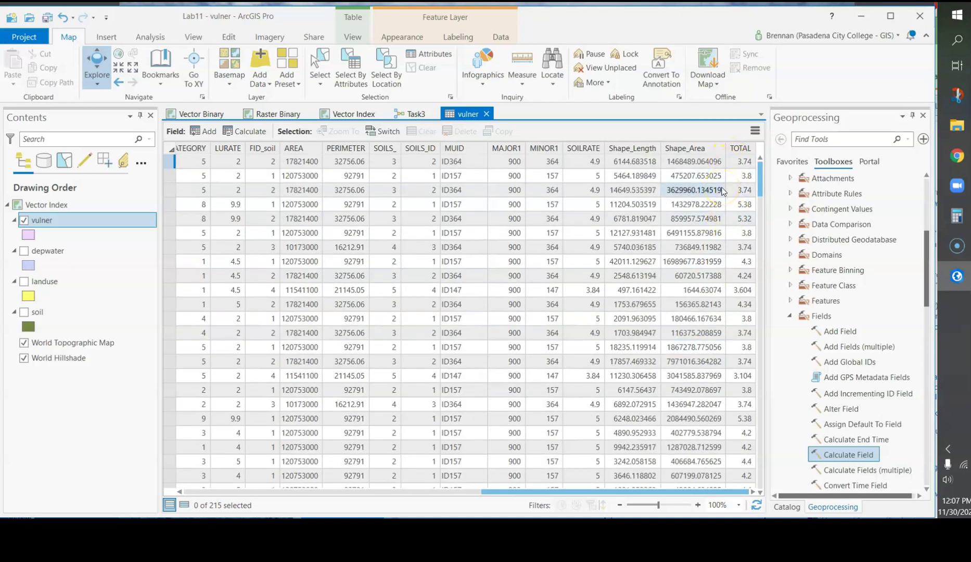
scroll(722, 191, down, 15)
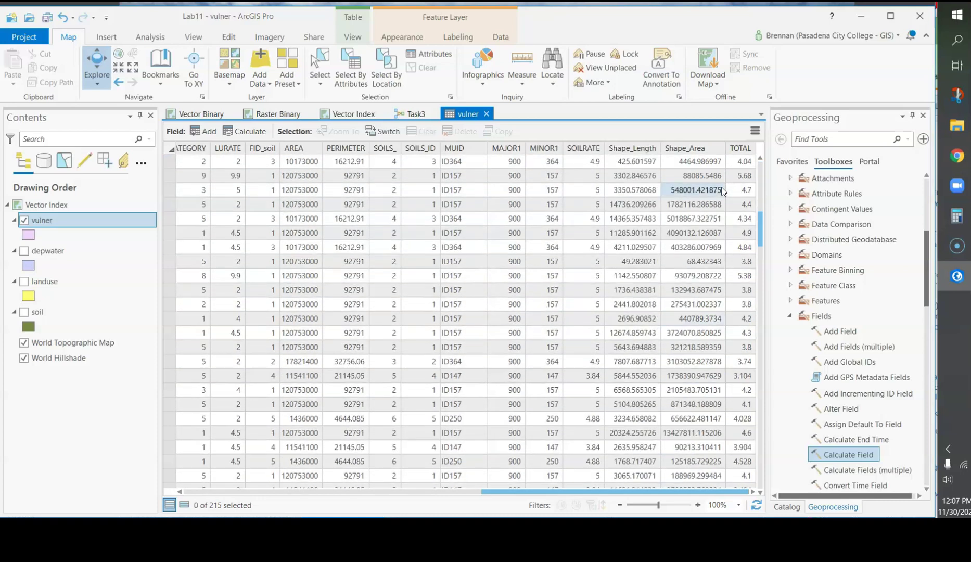
scroll(722, 191, down, 8)
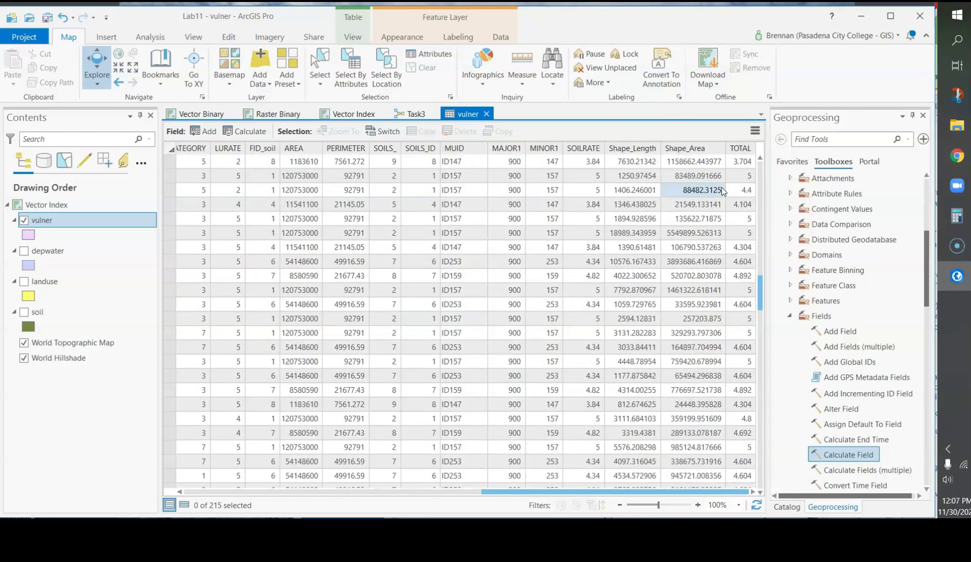
click(531, 151)
scroll(640, 260, down, 3)
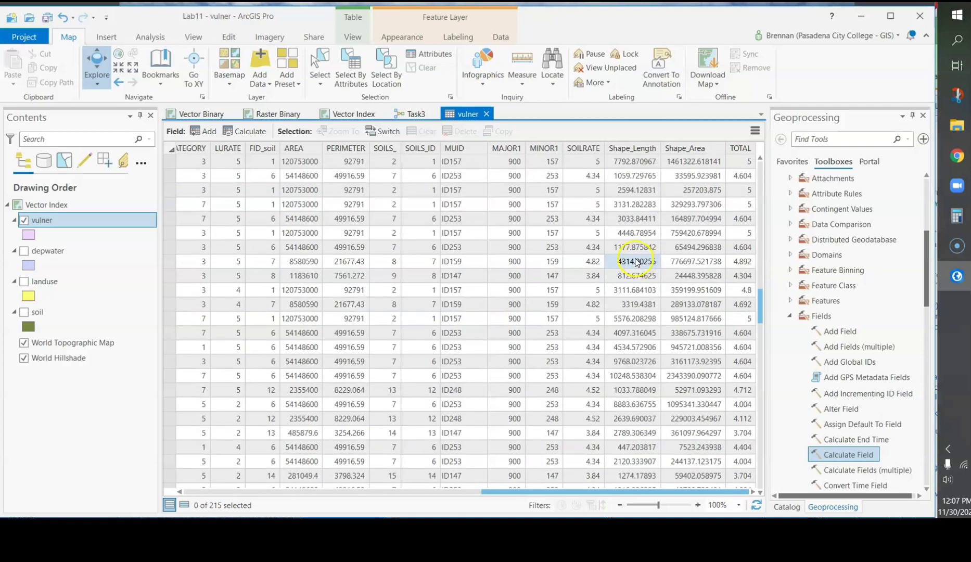
click(489, 114)
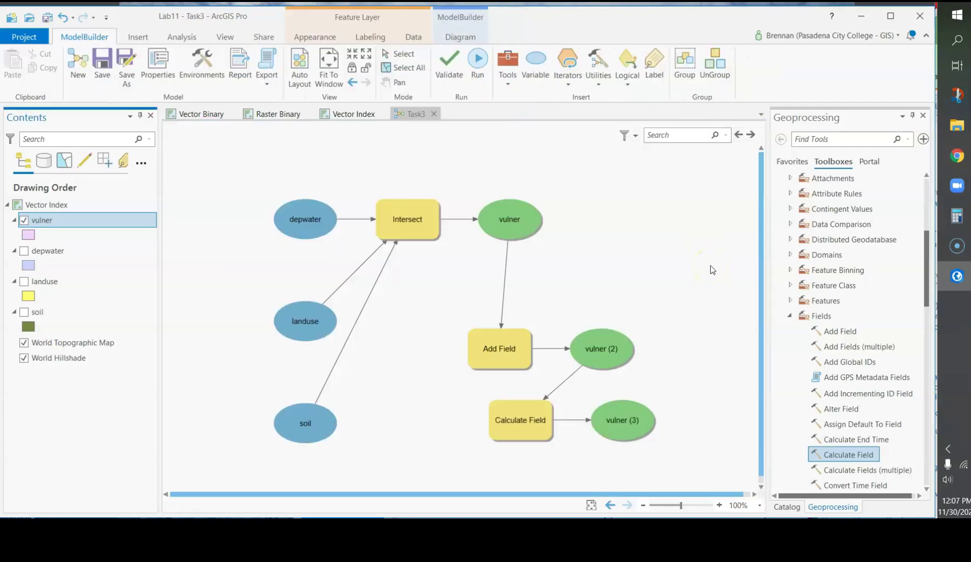
Step: Save the Task3 model, validate its processes and rerun the whole model
click(106, 61)
click(450, 62)
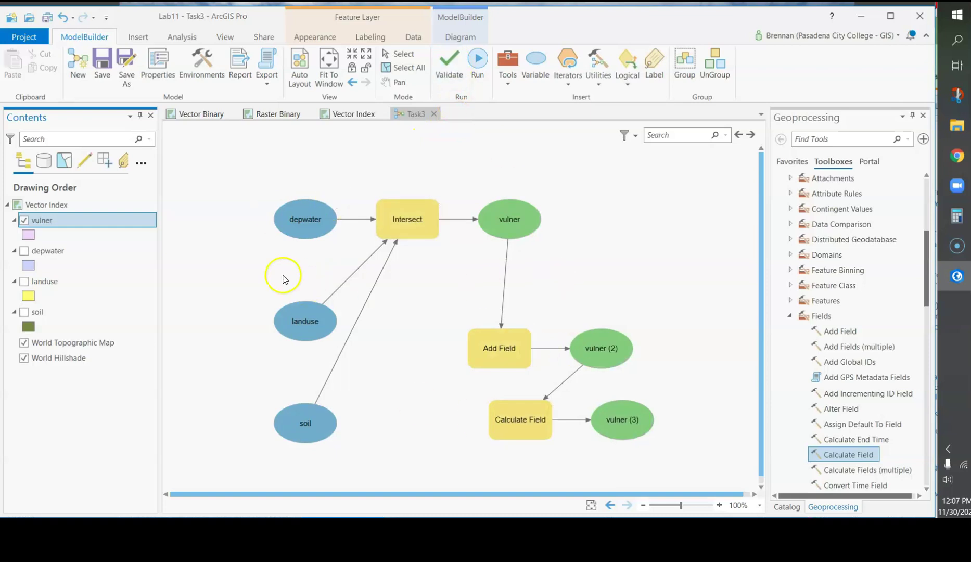
click(476, 62)
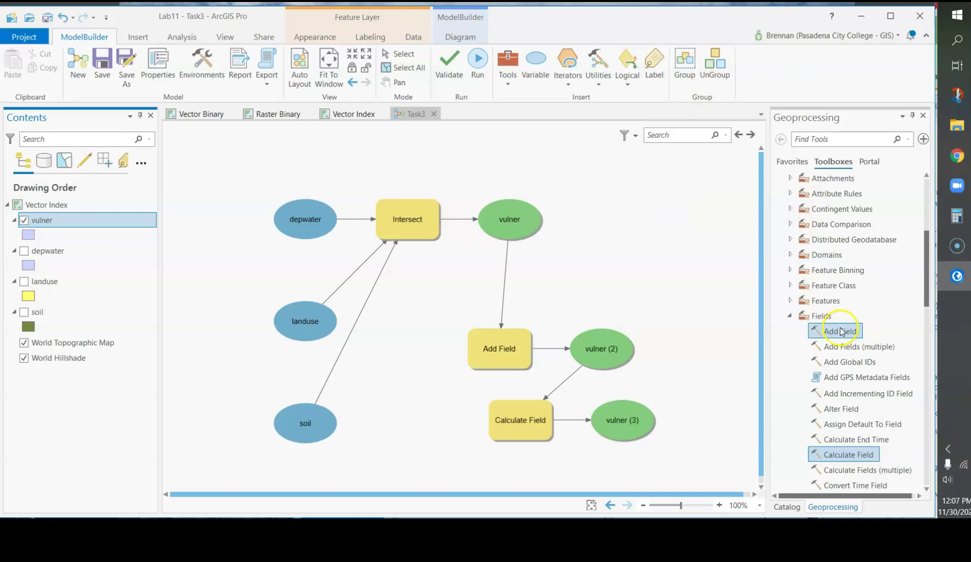
Step: Expand the Lab11.gdb geodatabase in the project catalog and refresh it to list the vulner feature class
click(786, 505)
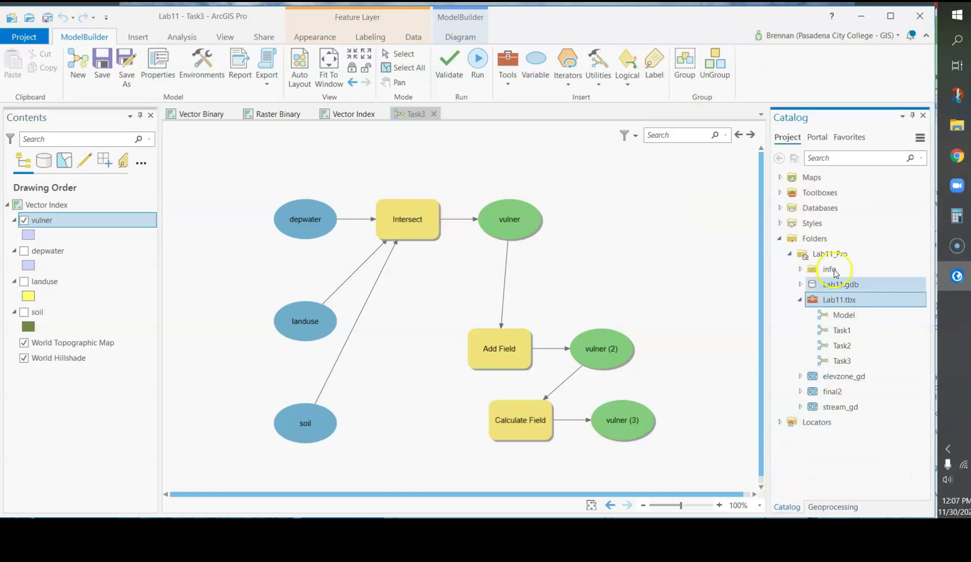
double_click(832, 287)
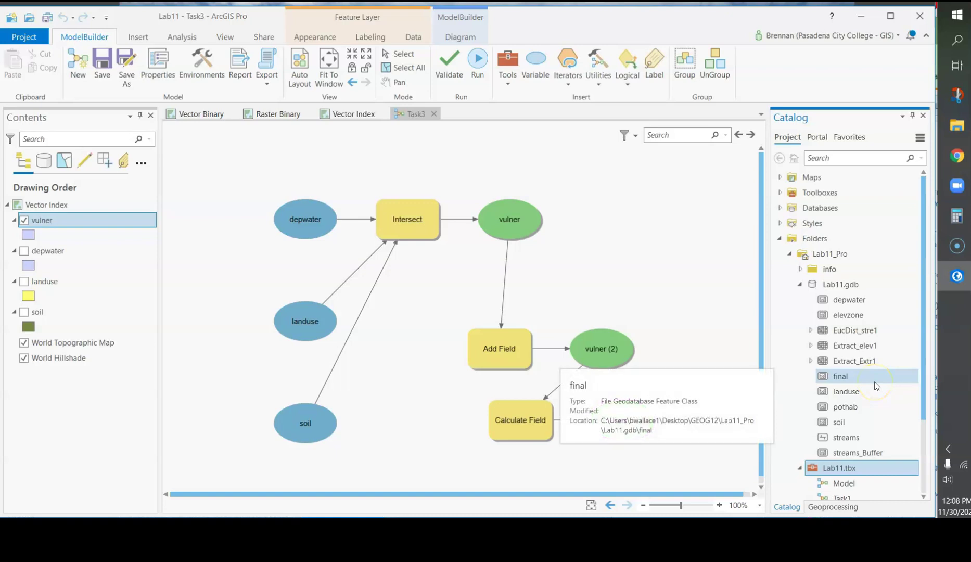
right_click(838, 284)
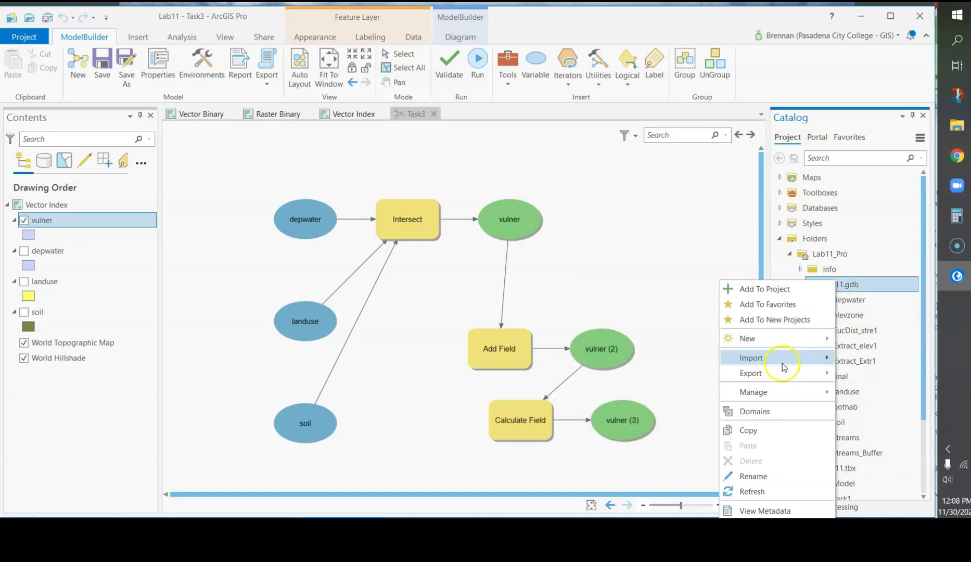
click(755, 492)
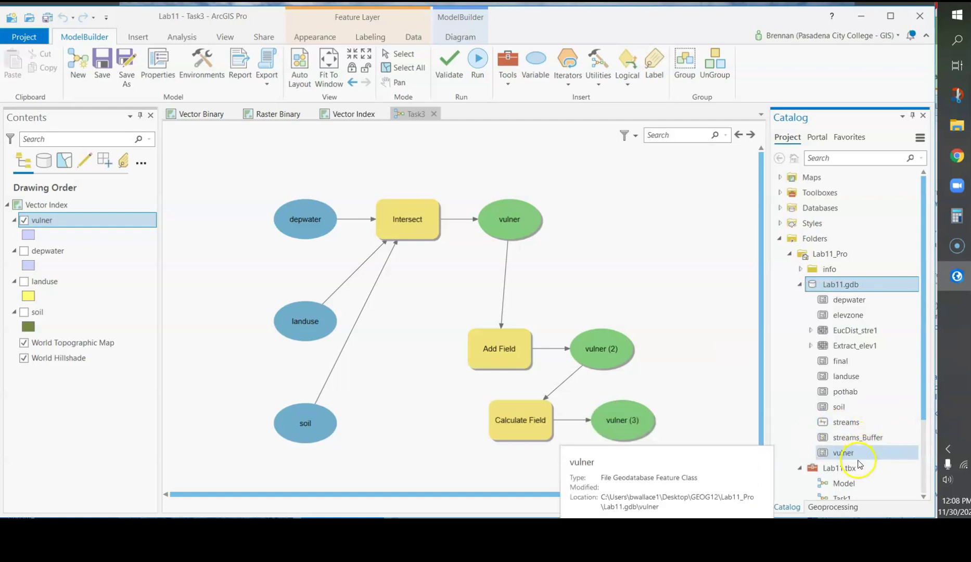
Step: Check the recalculated TOTAL field in the vulner attribute table and close the table
right_click(73, 222)
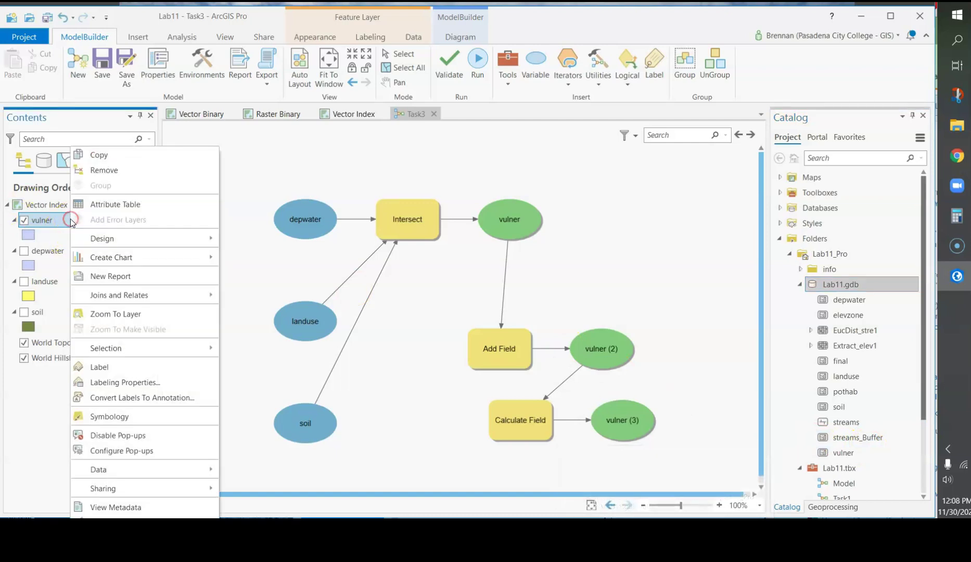
click(112, 202)
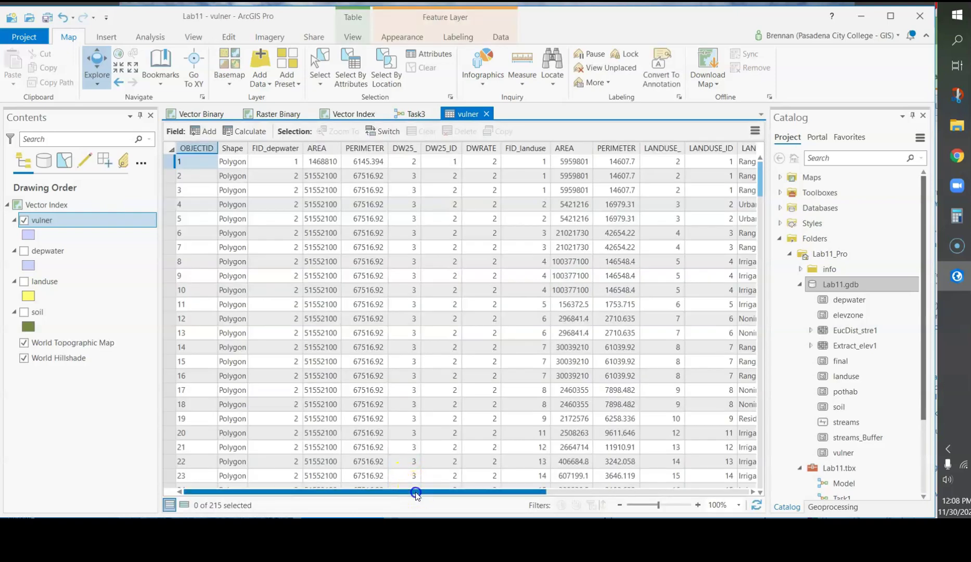
drag(417, 493, 792, 498)
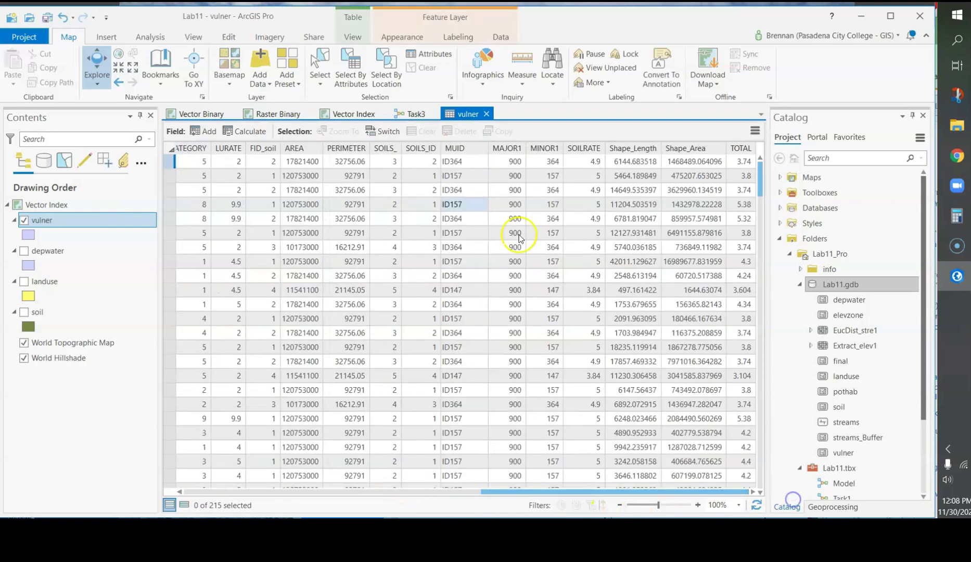
click(486, 113)
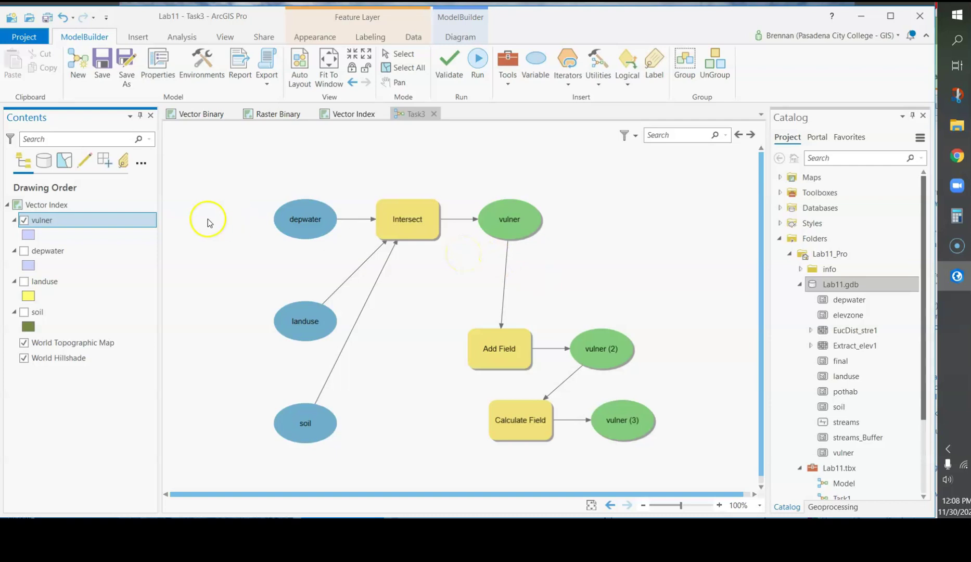
Step: Reopen the vulner attribute table and examine the SOILRATE and TOTAL values across its records
right_click(102, 227)
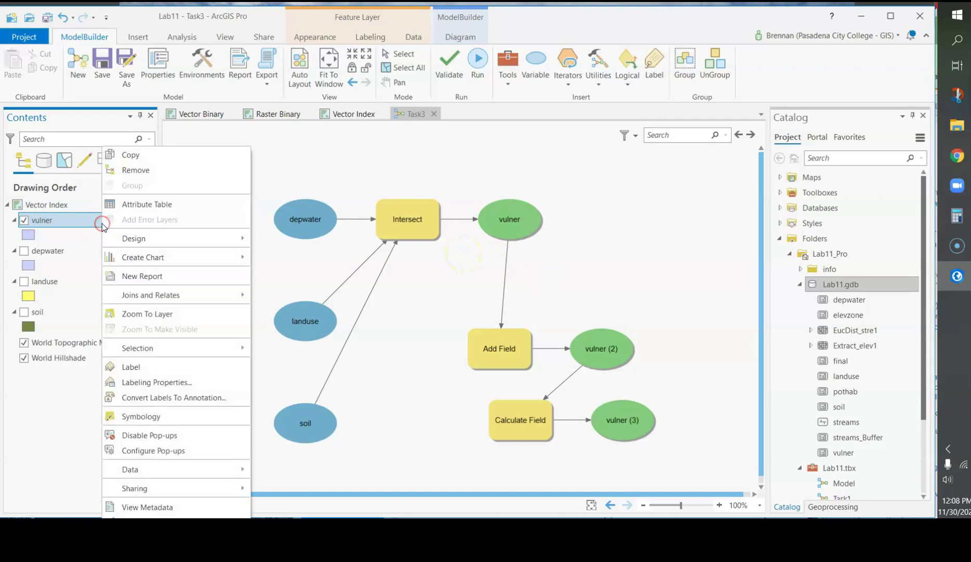
click(148, 204)
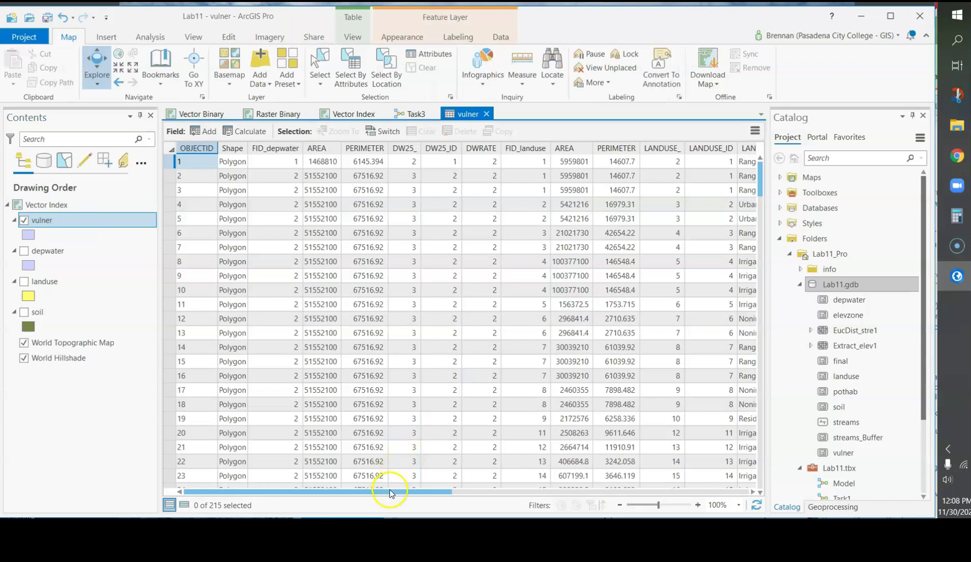
drag(390, 495, 741, 494)
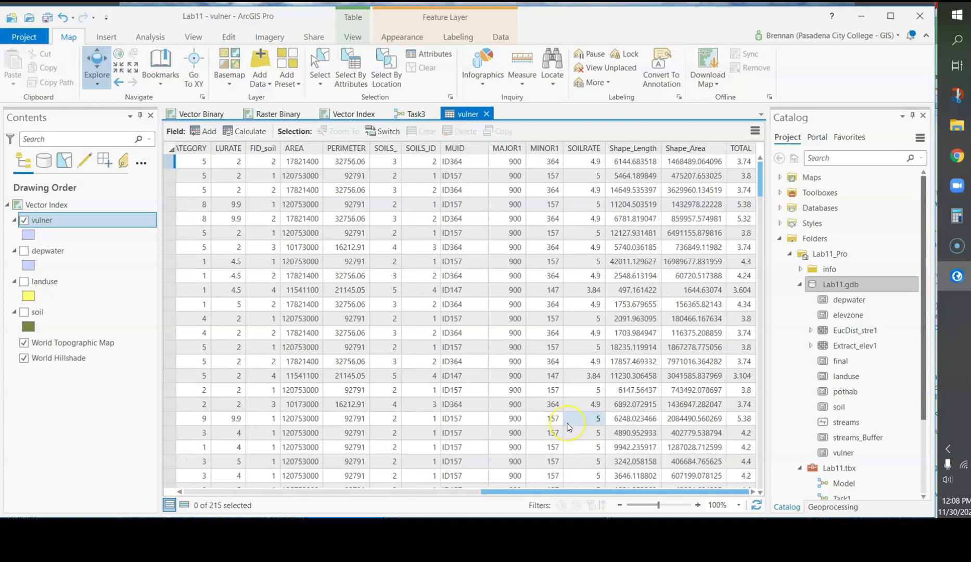
scroll(567, 426, down, 10)
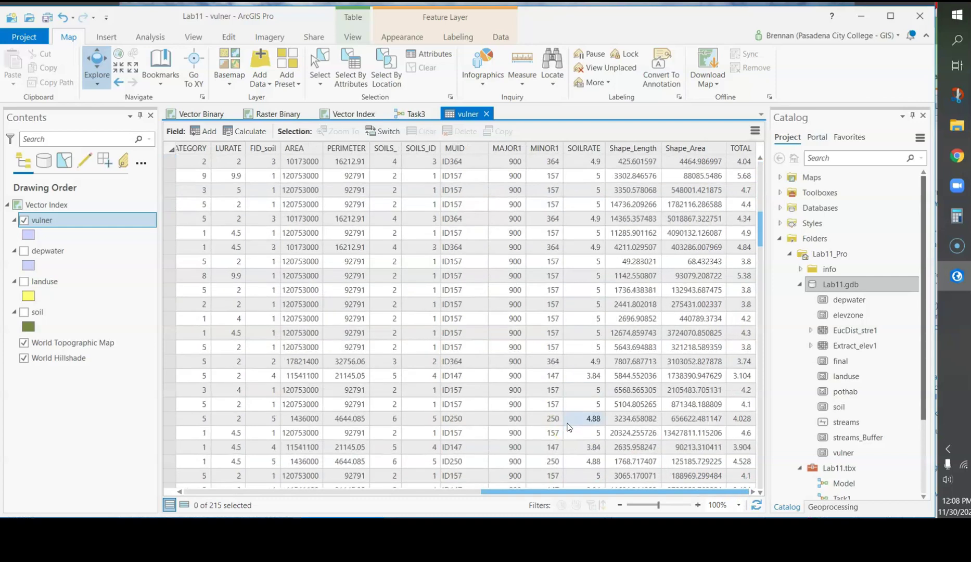
click(523, 347)
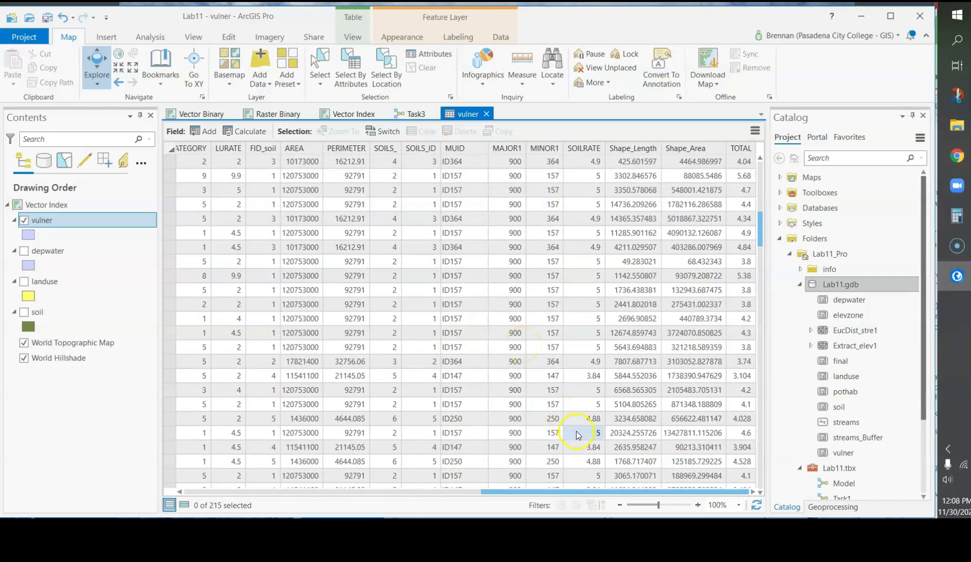
click(559, 462)
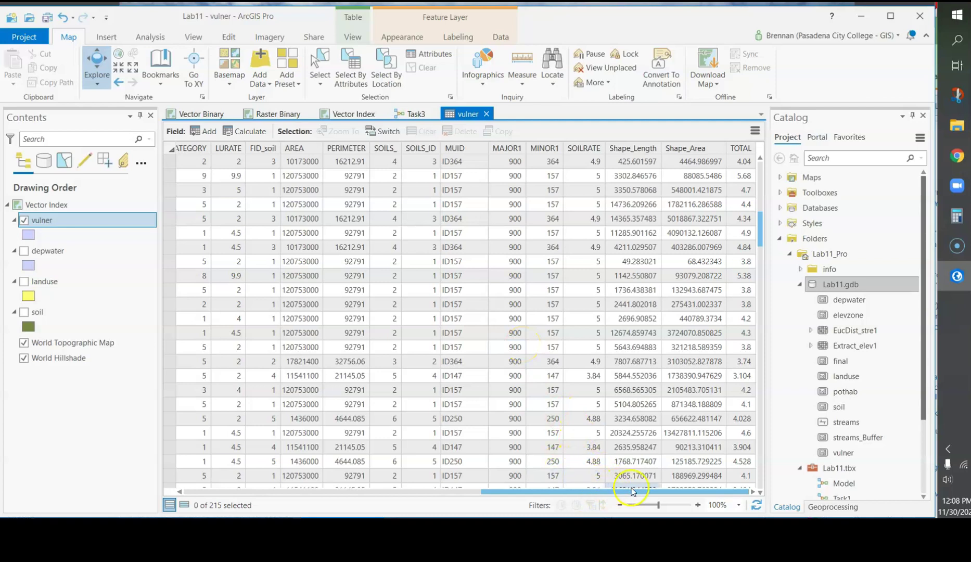
click(667, 456)
Step: Compare the LANDUSE descriptions with their CATEGORY and LURATE values in the vulner attribute table
drag(587, 492, 458, 483)
click(383, 385)
click(358, 309)
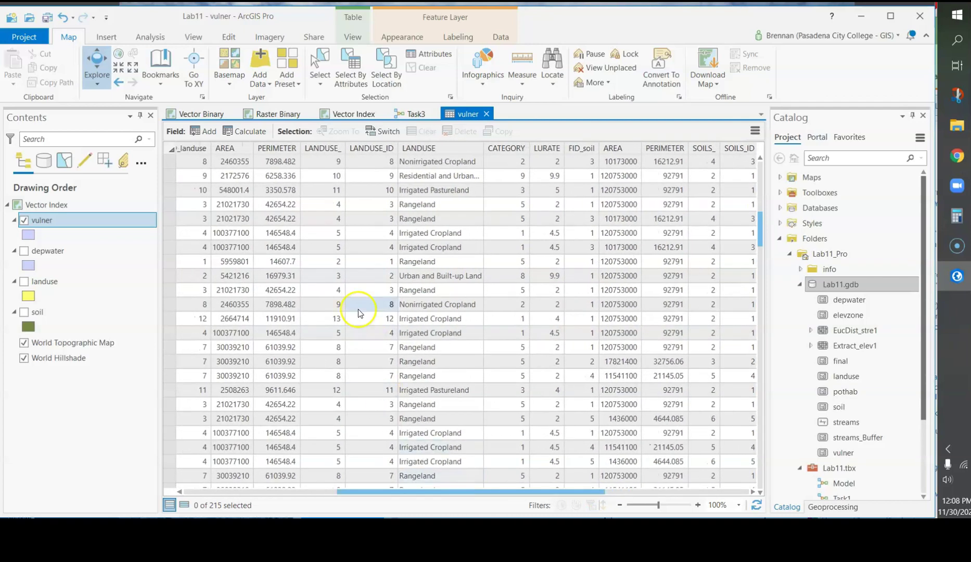
click(344, 260)
click(506, 247)
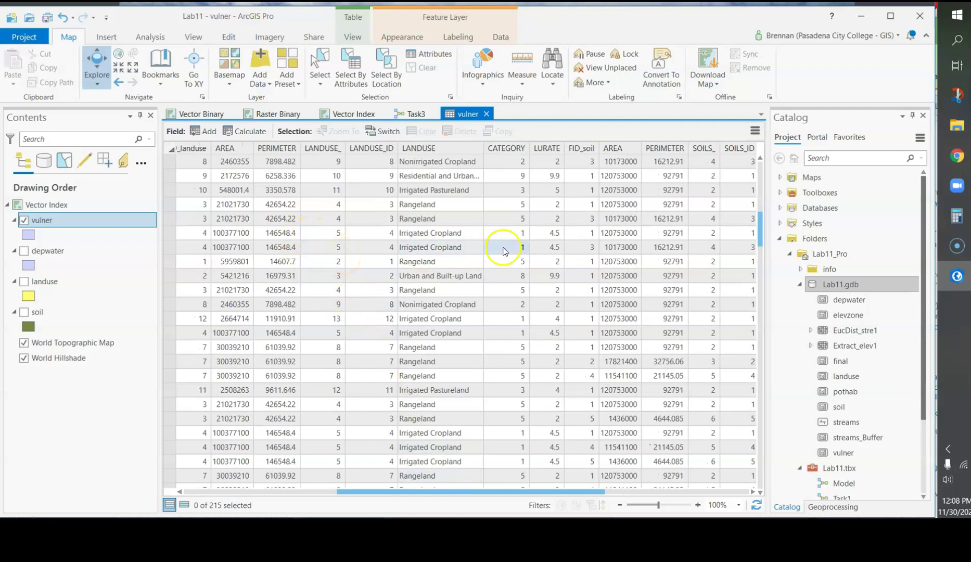
click(552, 194)
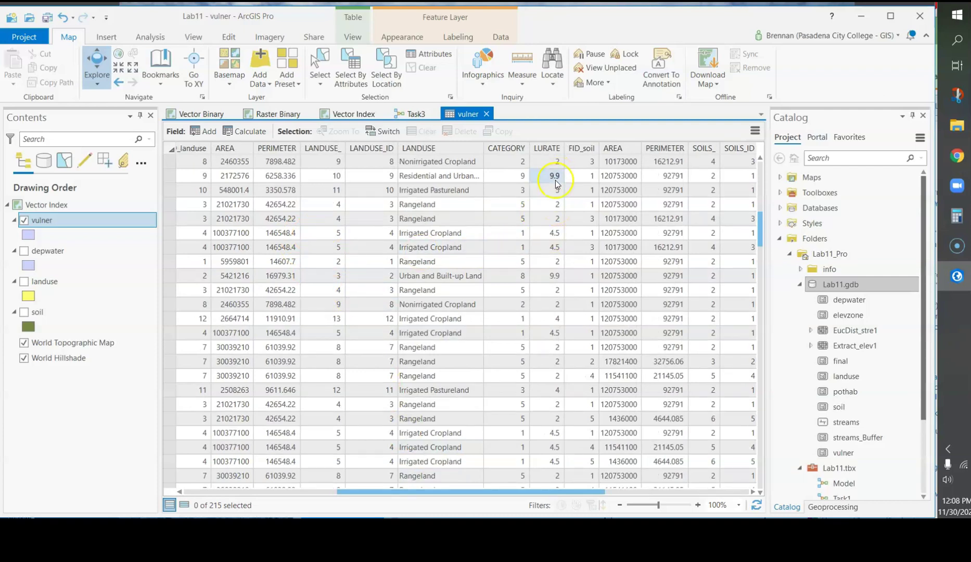
click(427, 181)
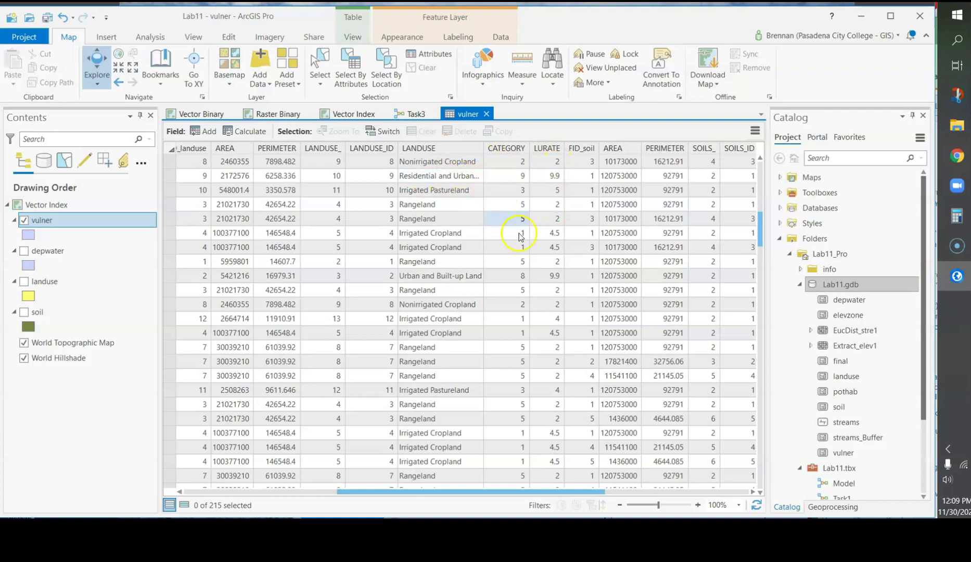
click(536, 264)
click(591, 364)
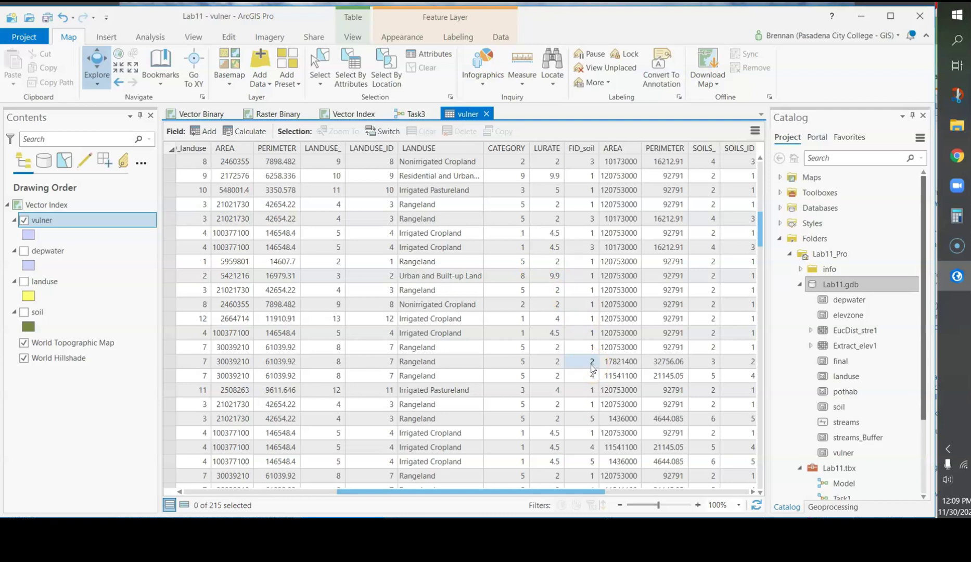
Step: Close the vulner attribute table and apply Auto Layout to the Task3 model diagram
click(487, 116)
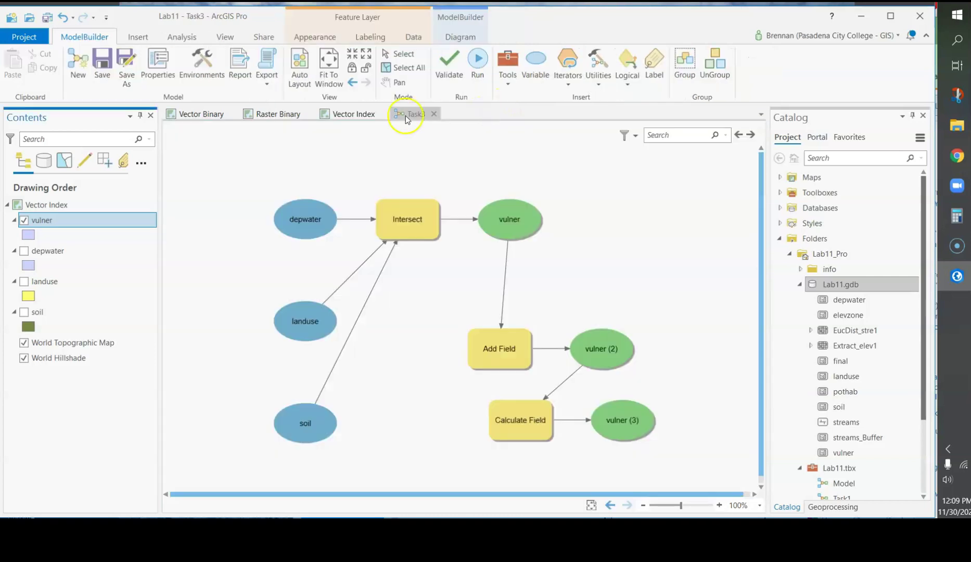
click(301, 71)
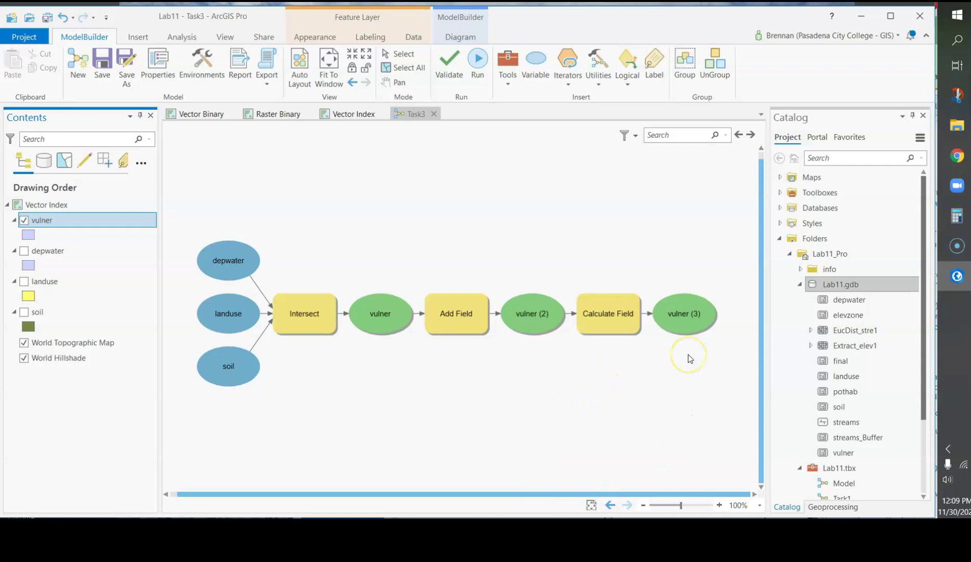
Step: In the Vector Index map, set up Select Layer By Attribute on vulner with the New selection type
click(341, 114)
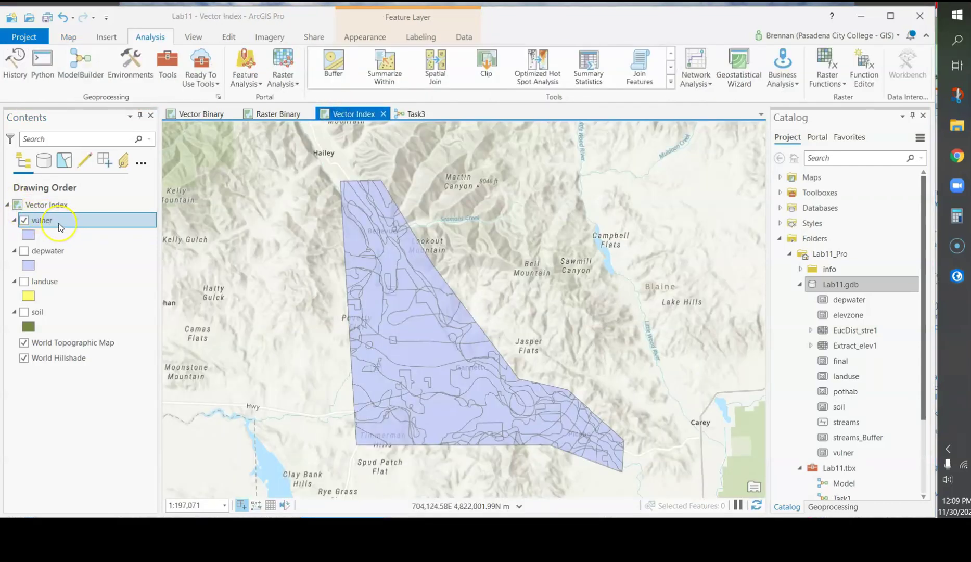
click(69, 37)
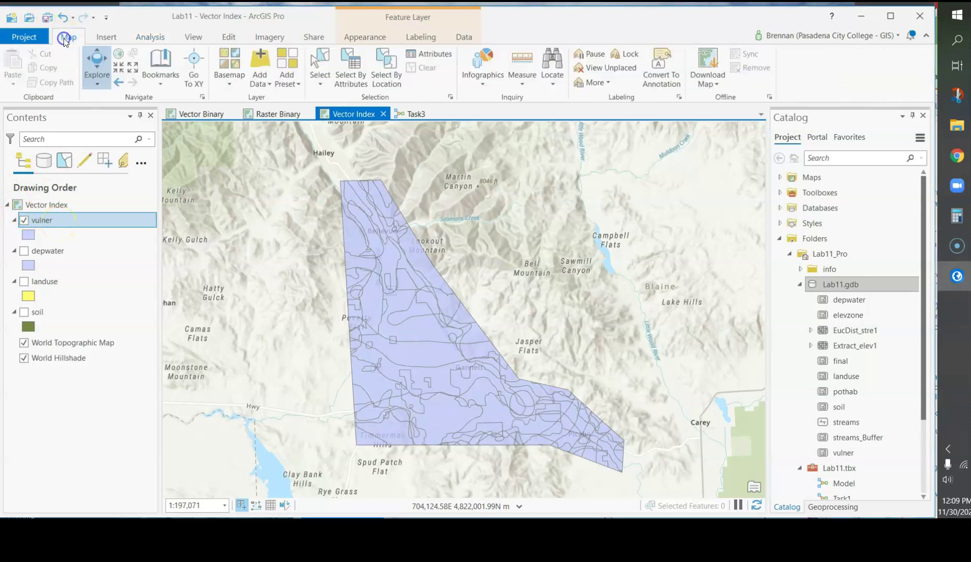
click(349, 76)
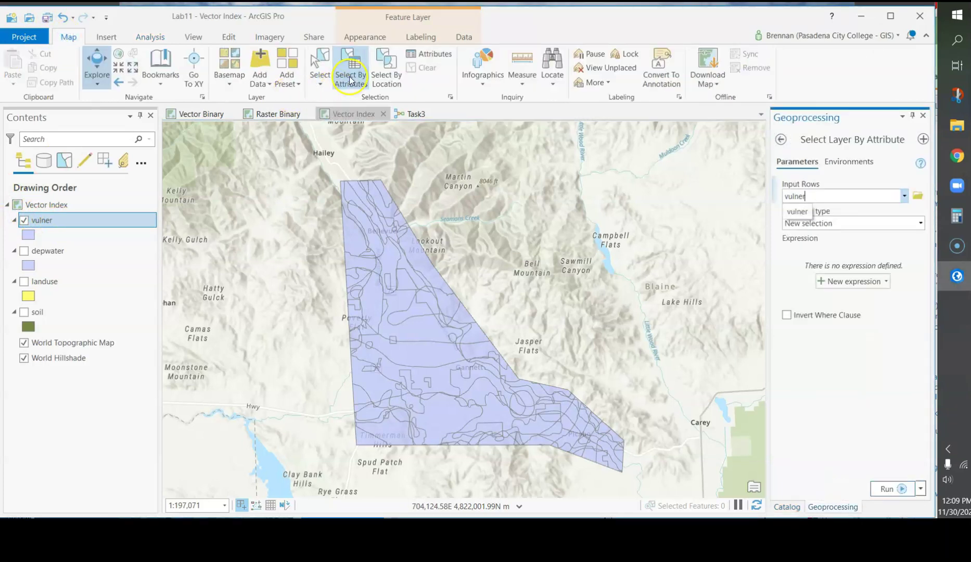
click(920, 223)
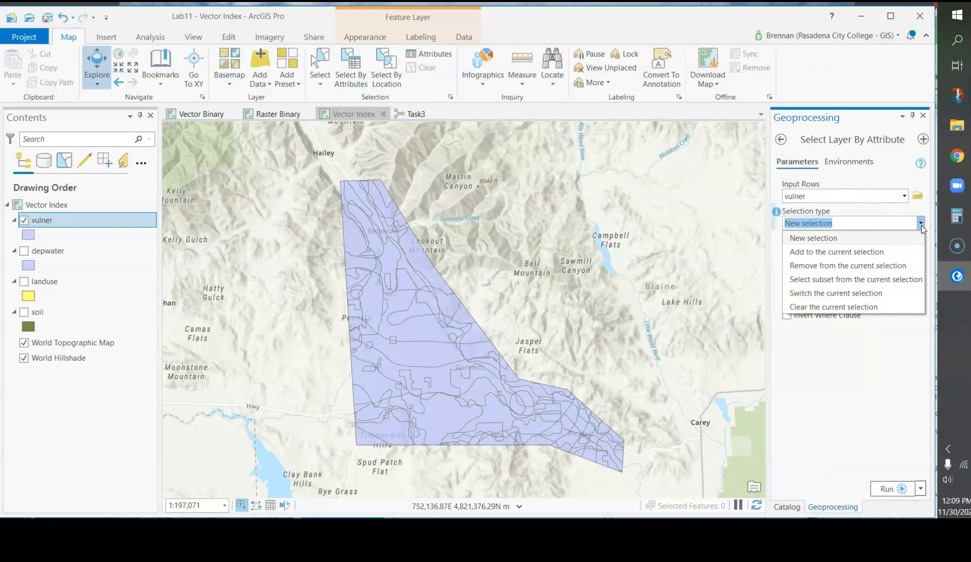
click(889, 239)
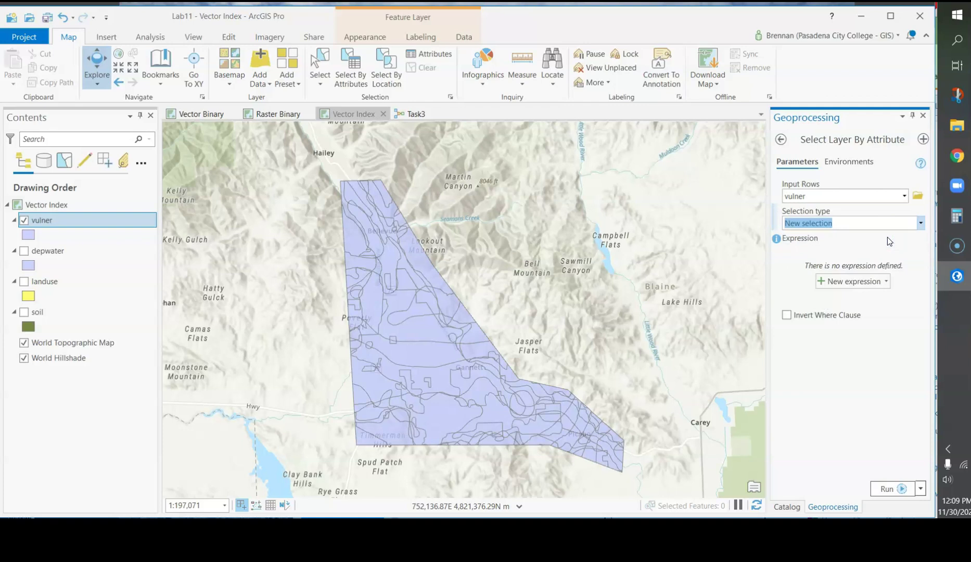
Step: Select the vulner polygons where LURATE is 9.9 and close the tool's run details
click(849, 281)
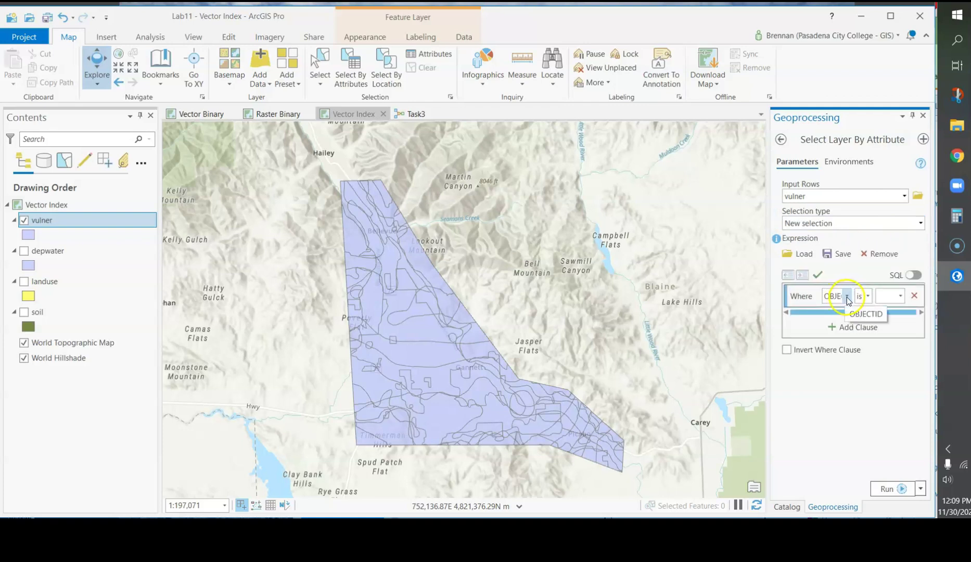
click(842, 297)
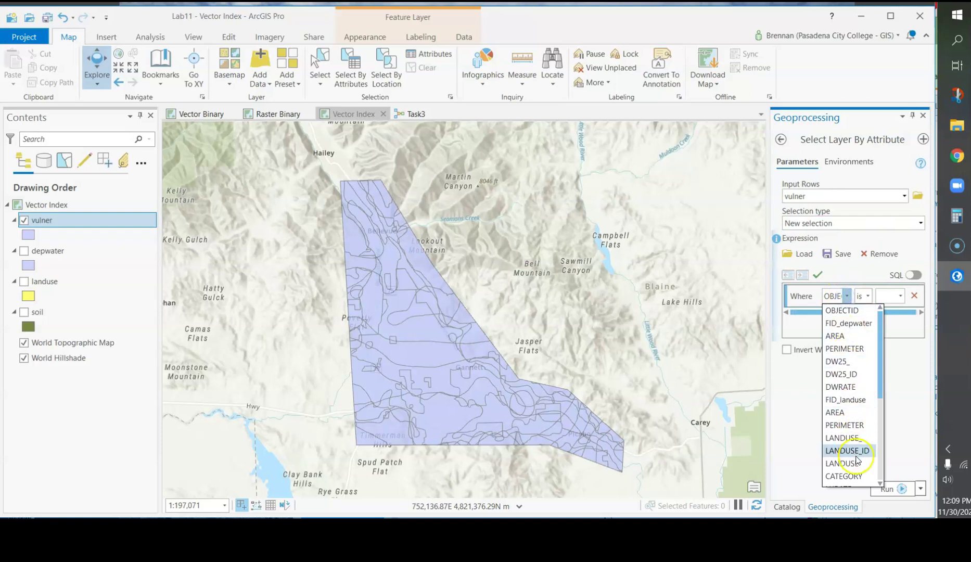
scroll(856, 459, down, 4)
scroll(857, 460, up, 4)
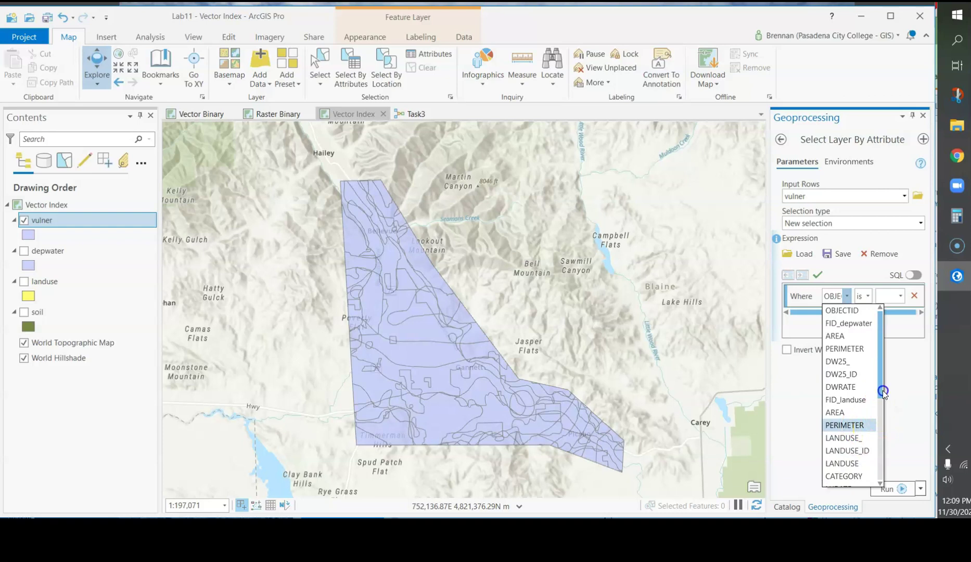
drag(882, 390, 882, 404)
click(841, 463)
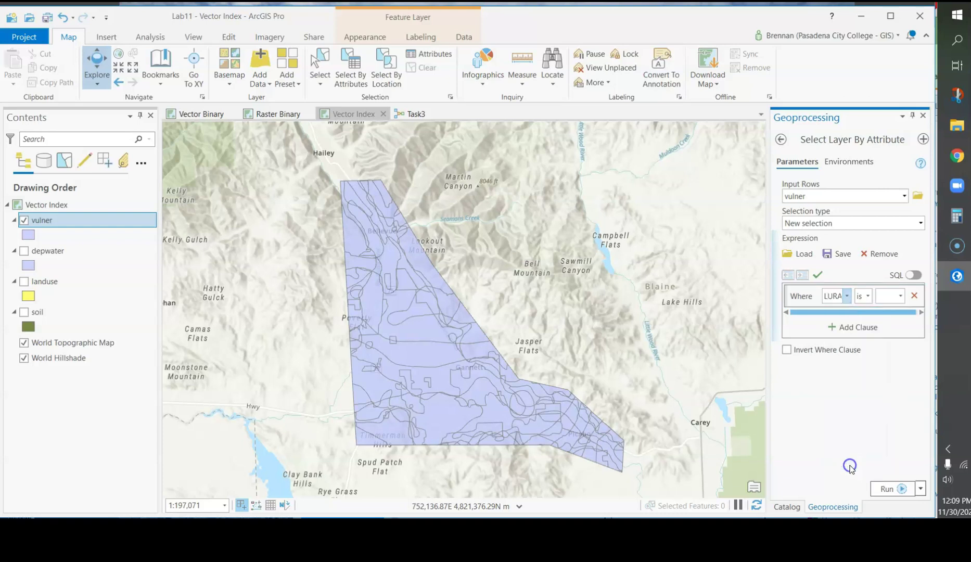
click(878, 297)
text(9.9)
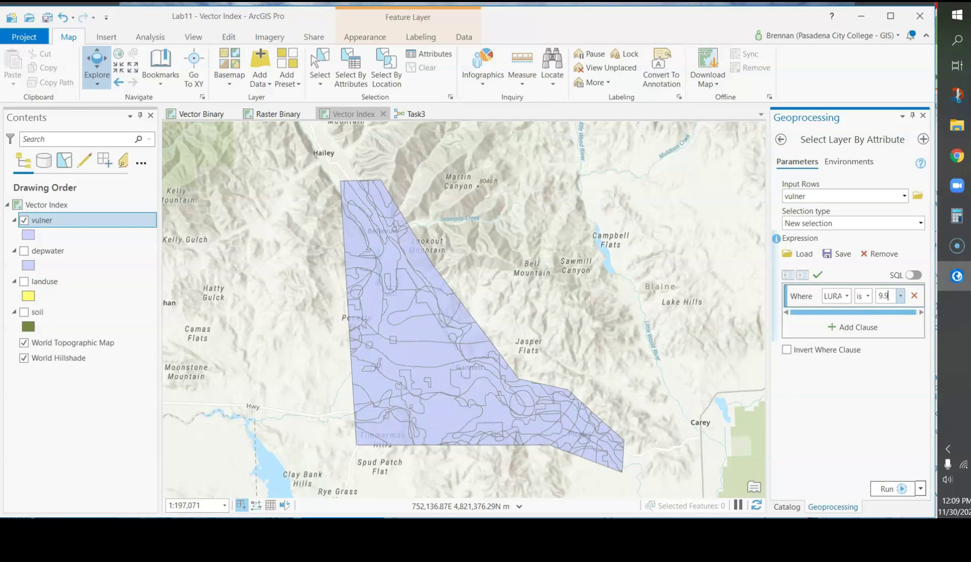
click(887, 489)
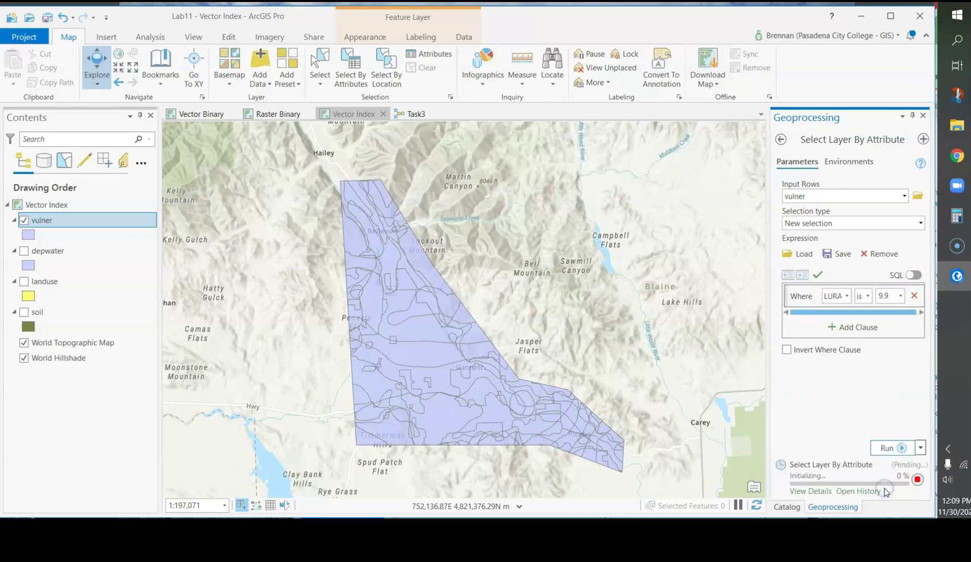
mouse_move(886, 492)
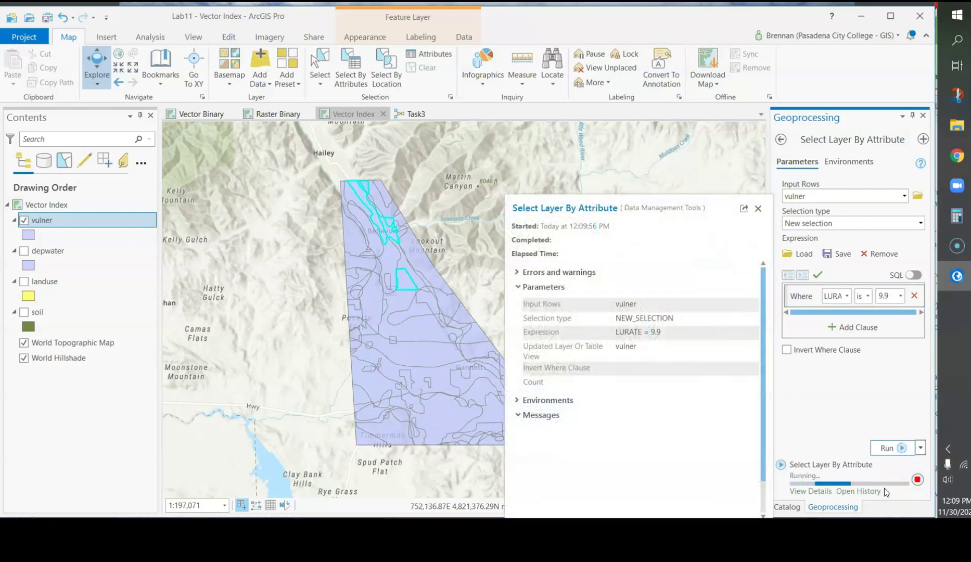
click(758, 209)
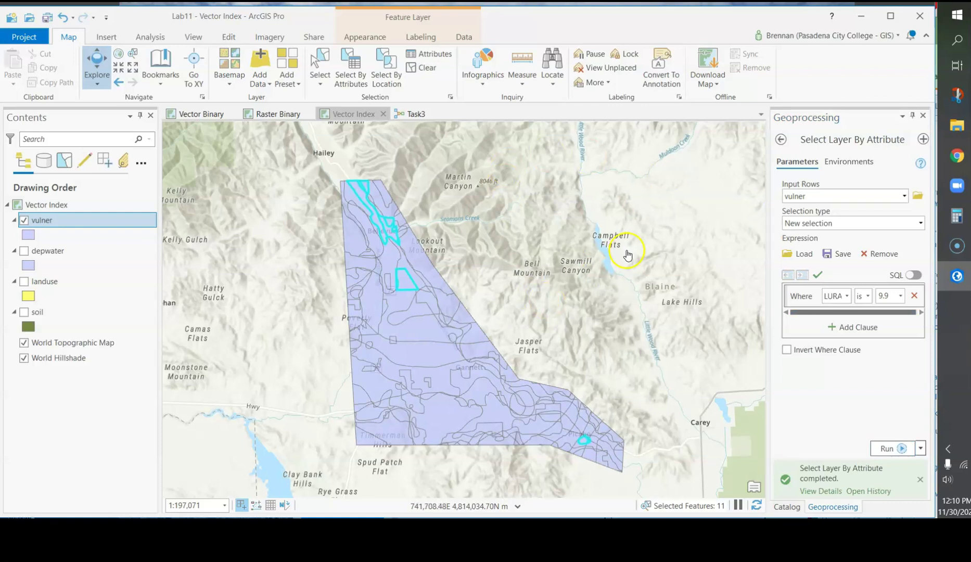
Step: In the vulner attribute table, calculate TOTAL as -99 for the selected records and clear the selection
right_click(54, 225)
click(98, 209)
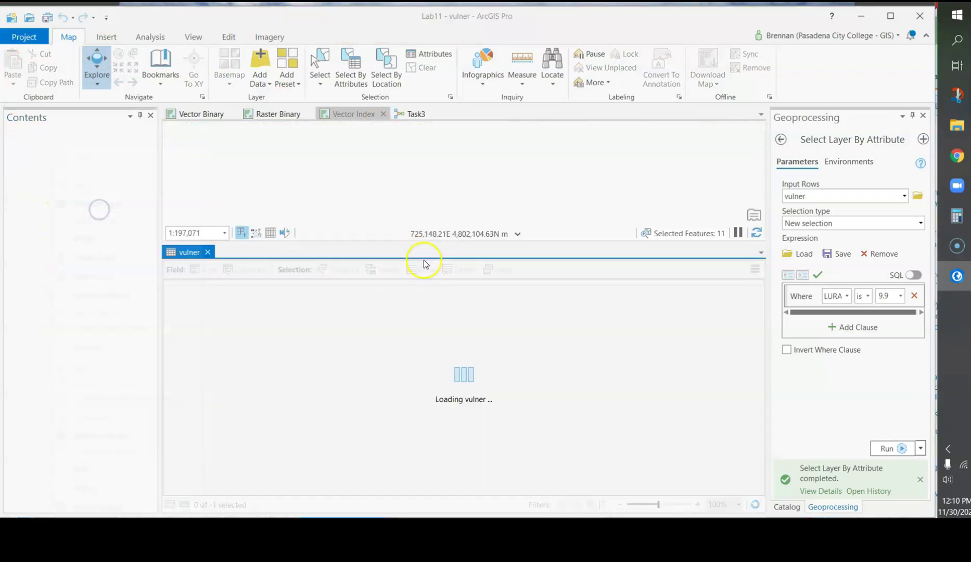
drag(438, 495, 921, 489)
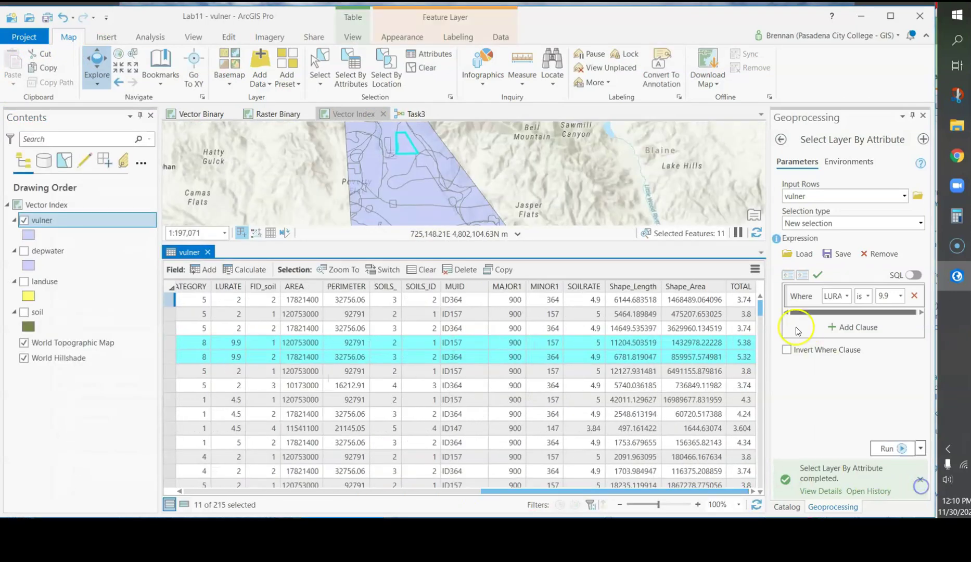
right_click(746, 292)
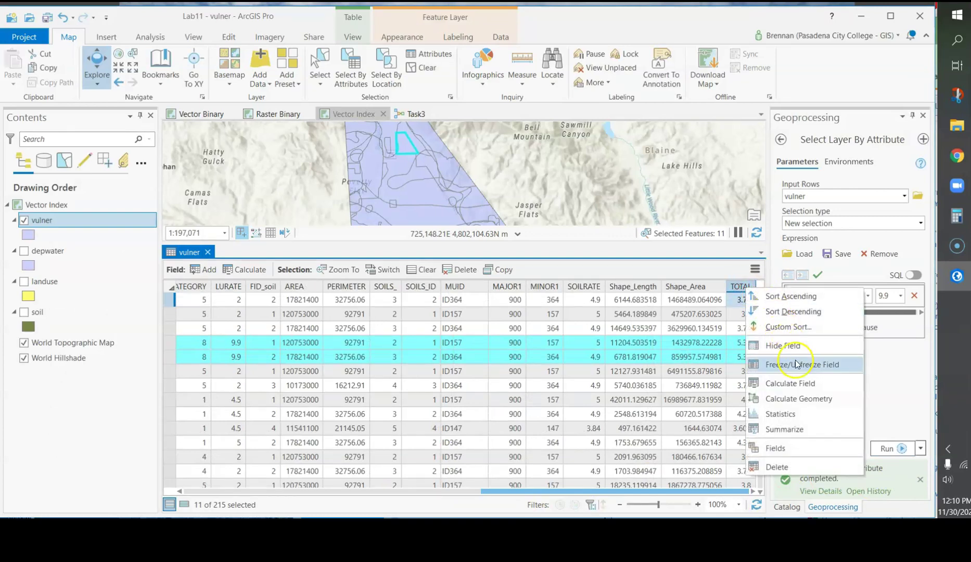
click(809, 383)
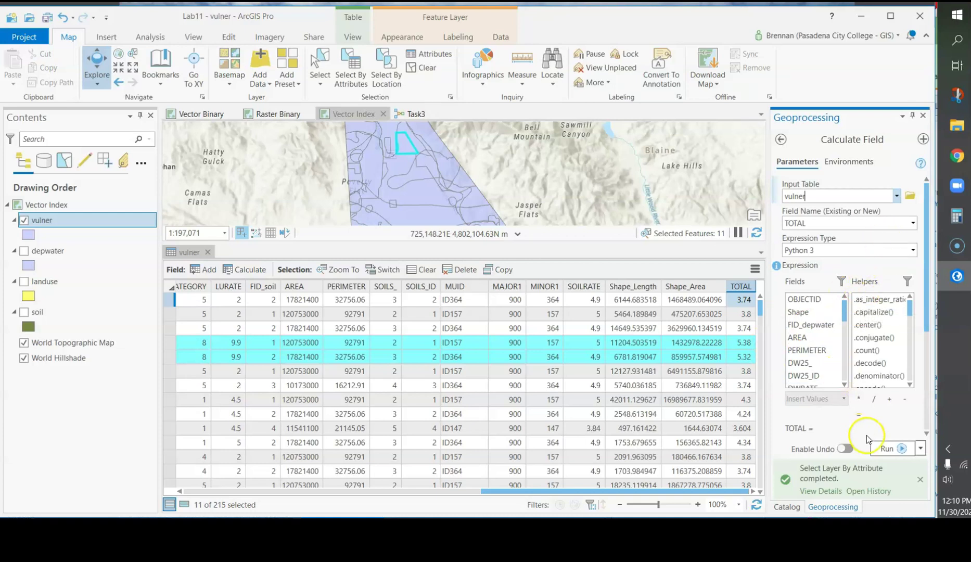
scroll(867, 434, down, 3)
click(846, 273)
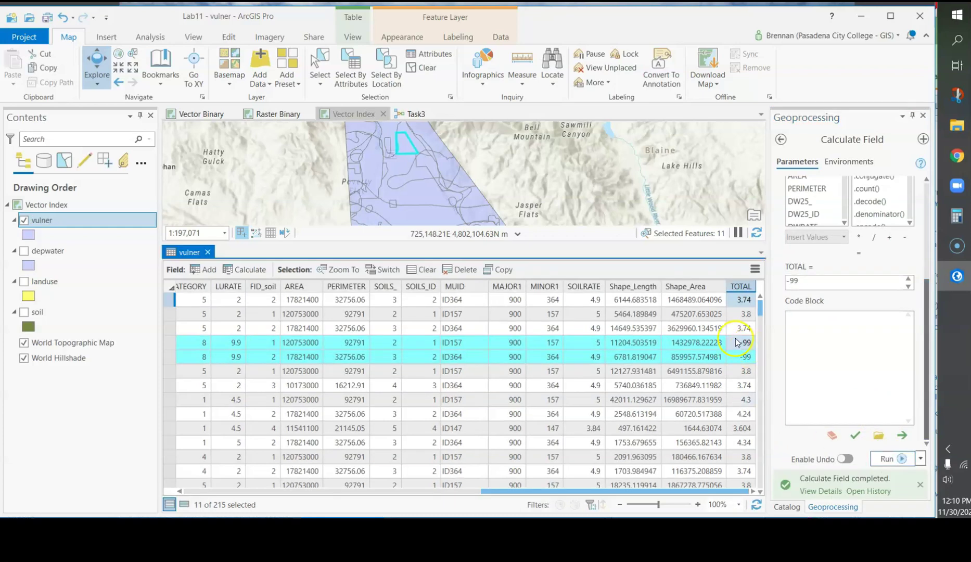
click(421, 74)
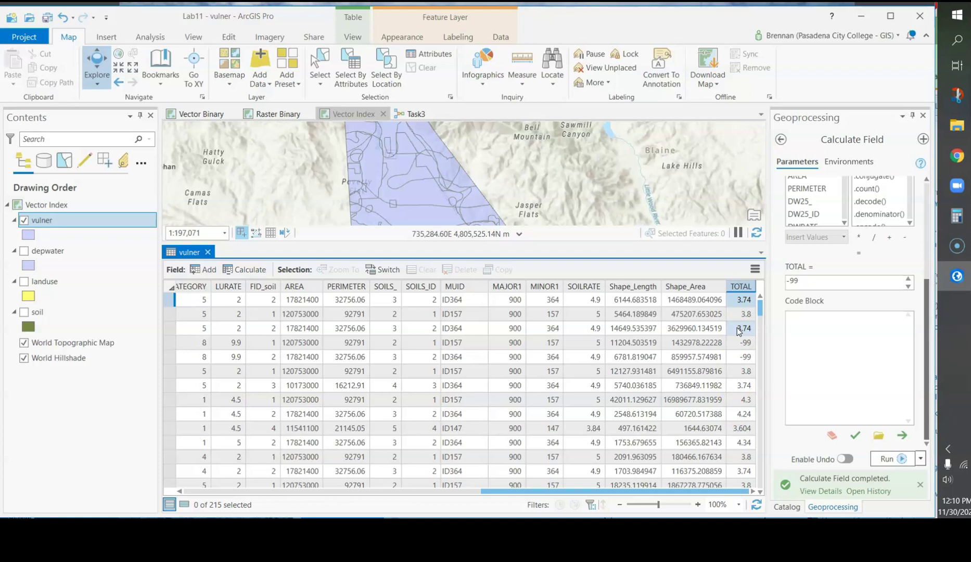
click(208, 251)
Step: Symbolize the vulner layer with Graduated Colors based on the TOTAL field
right_click(86, 219)
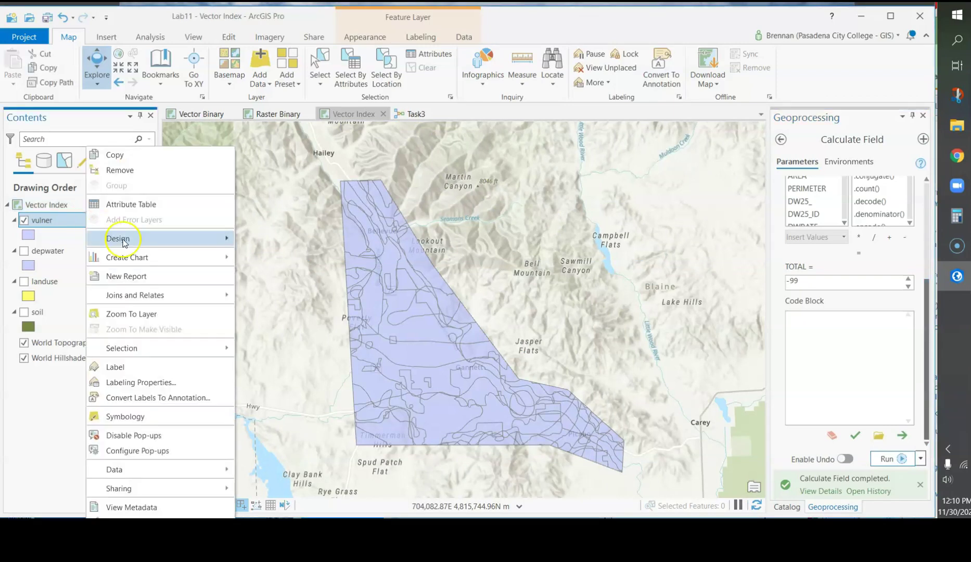
click(162, 417)
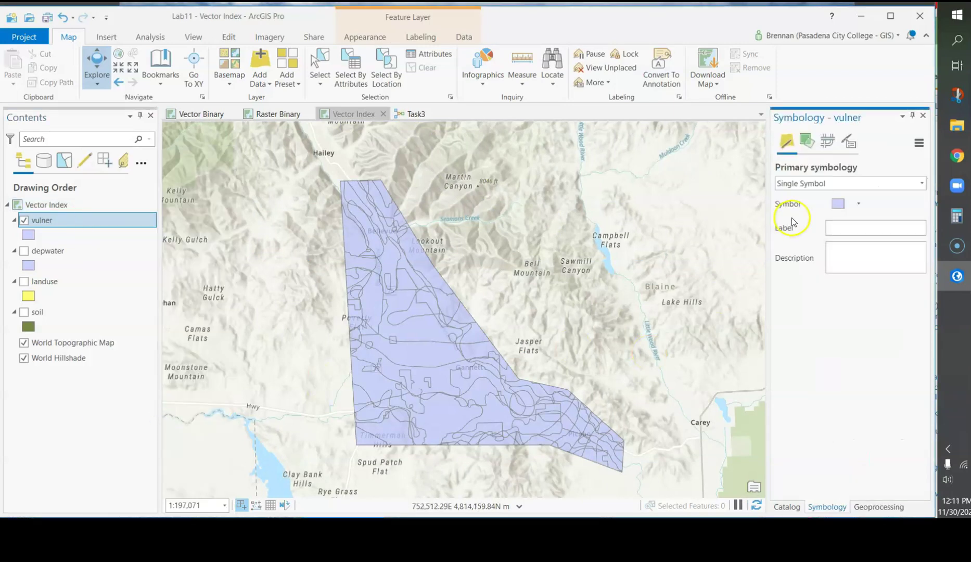
click(855, 185)
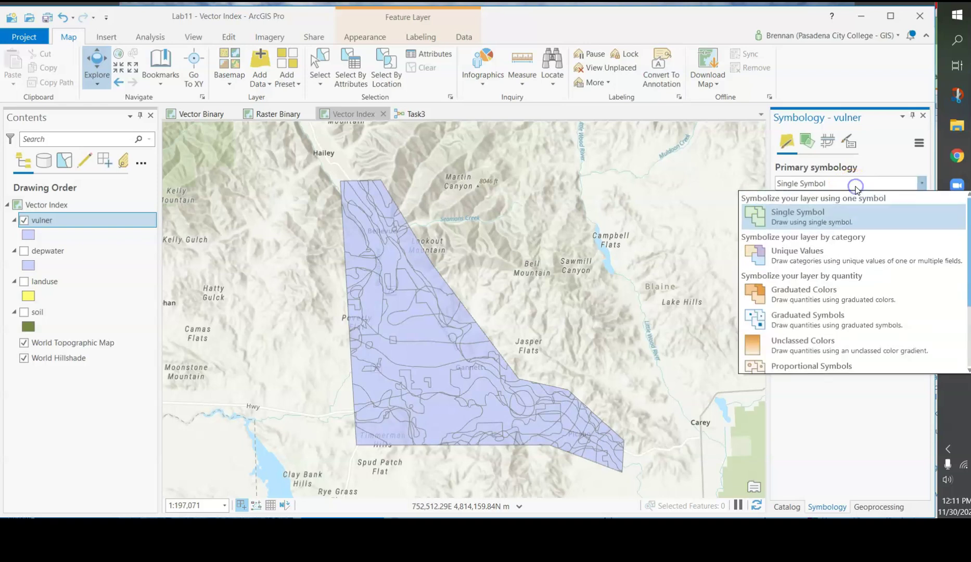
click(819, 291)
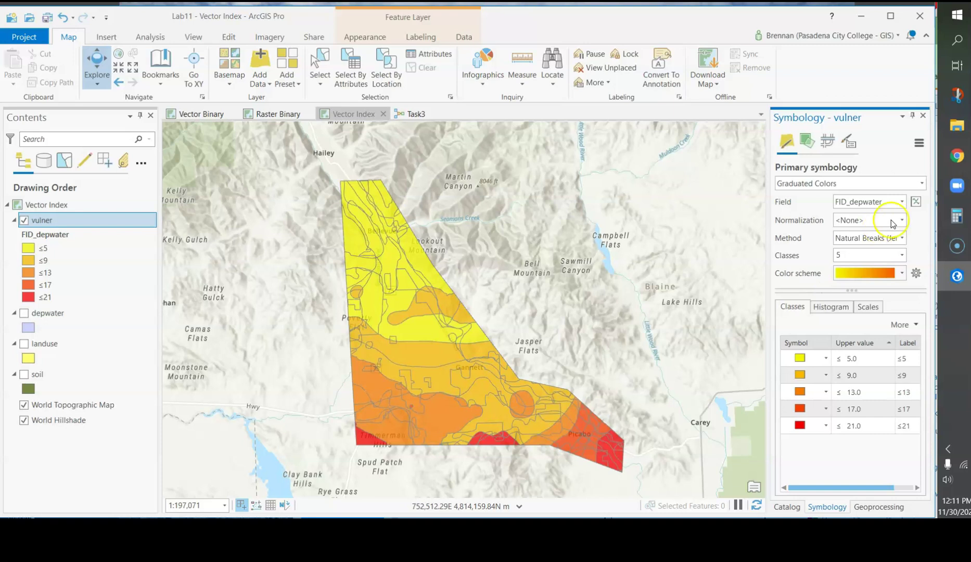
click(902, 202)
scroll(885, 260, down, 3)
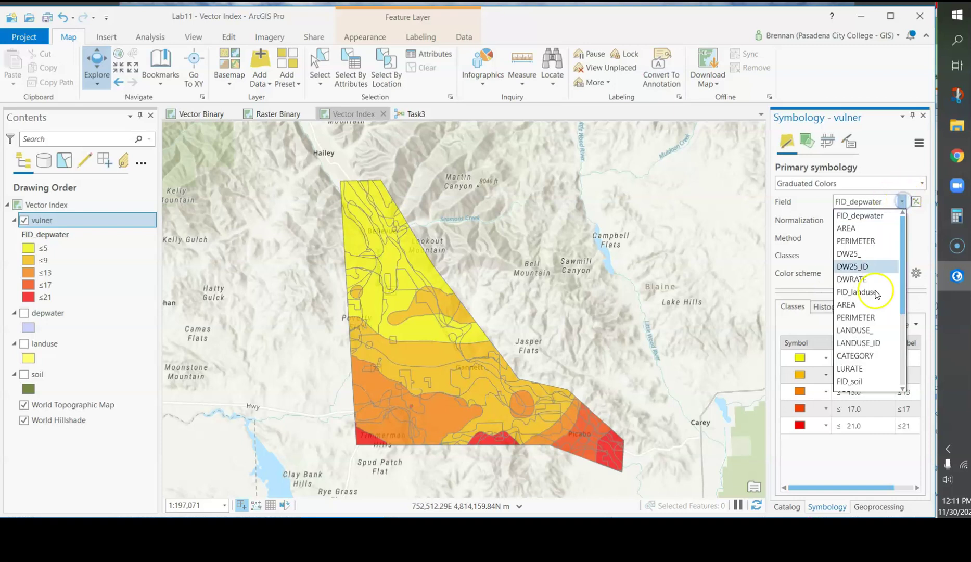
click(857, 381)
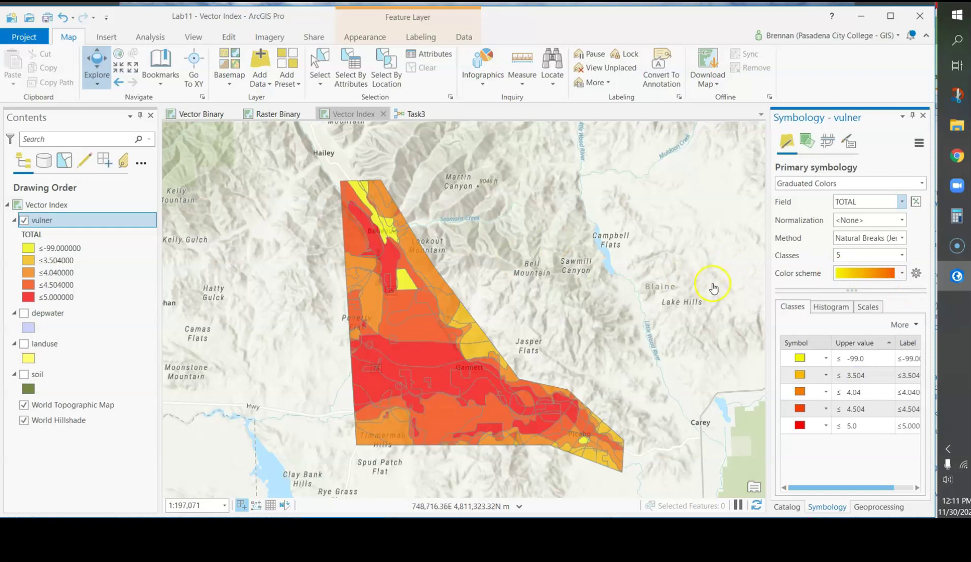
Step: Set the number of vulner symbology classes to 6
click(867, 362)
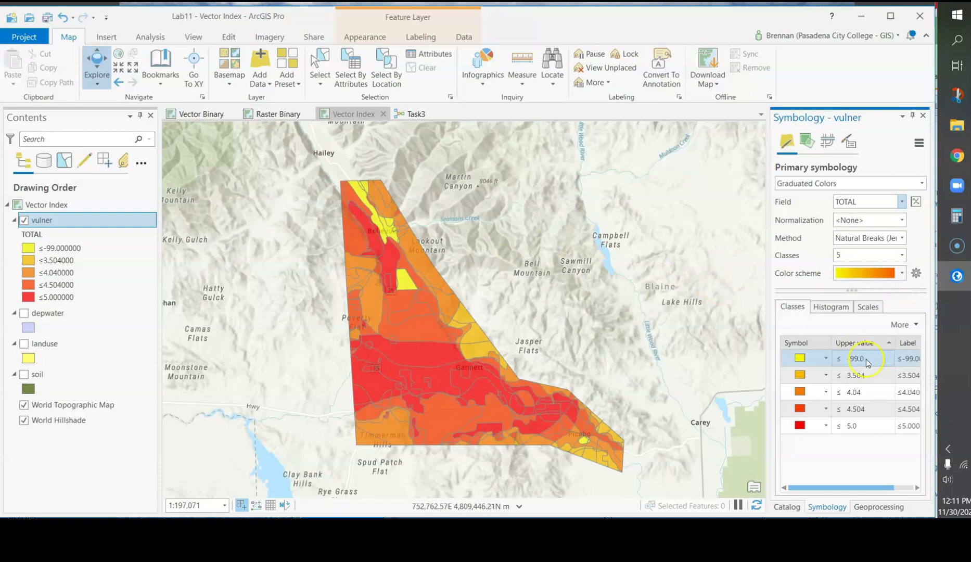
click(904, 257)
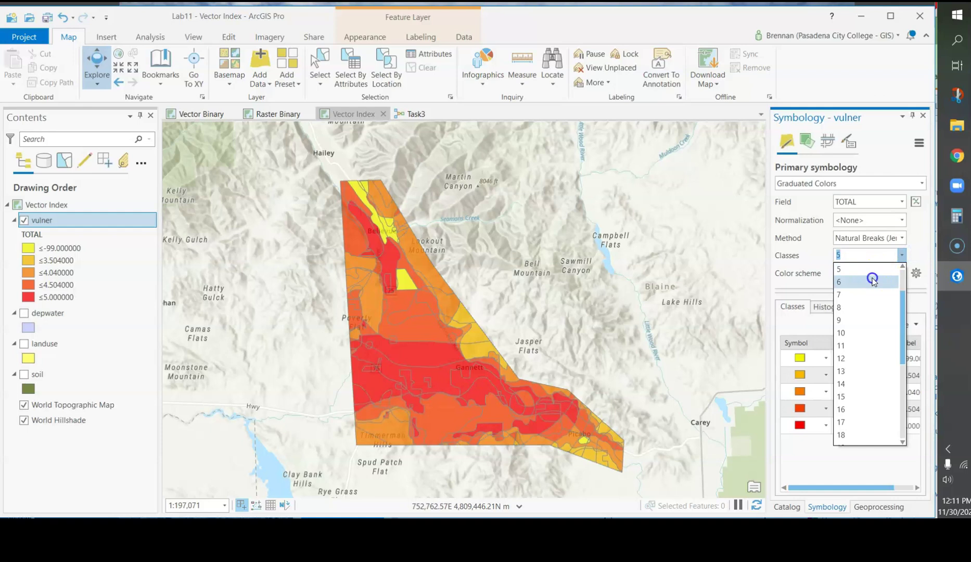
click(869, 276)
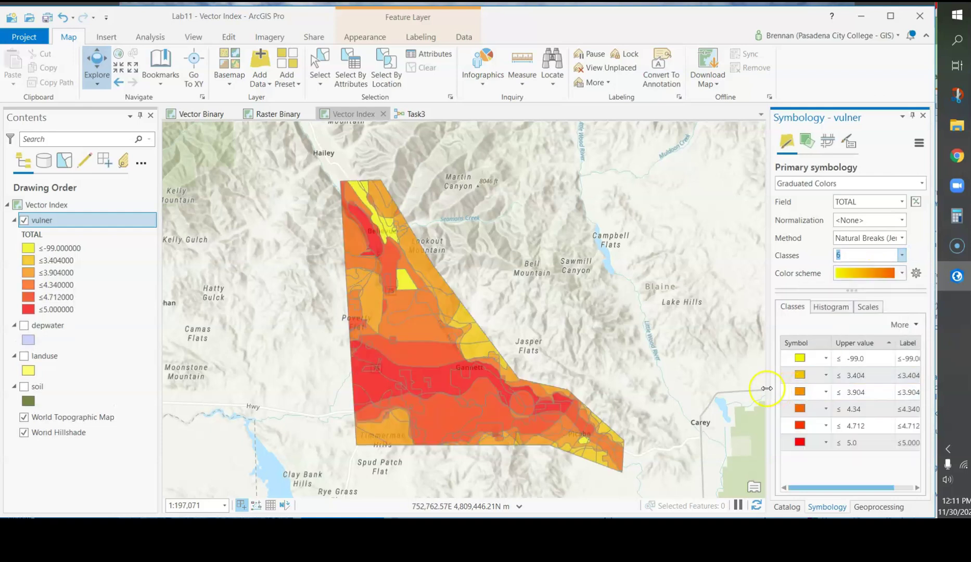
Step: Set the upper values of the first two vulner classes to 0 and 3
drag(769, 391, 710, 390)
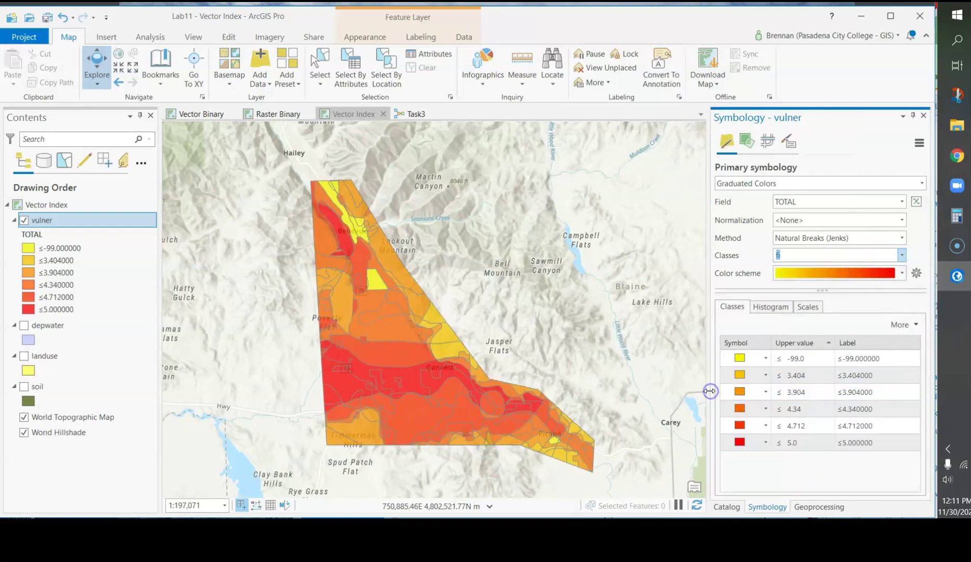
click(802, 360)
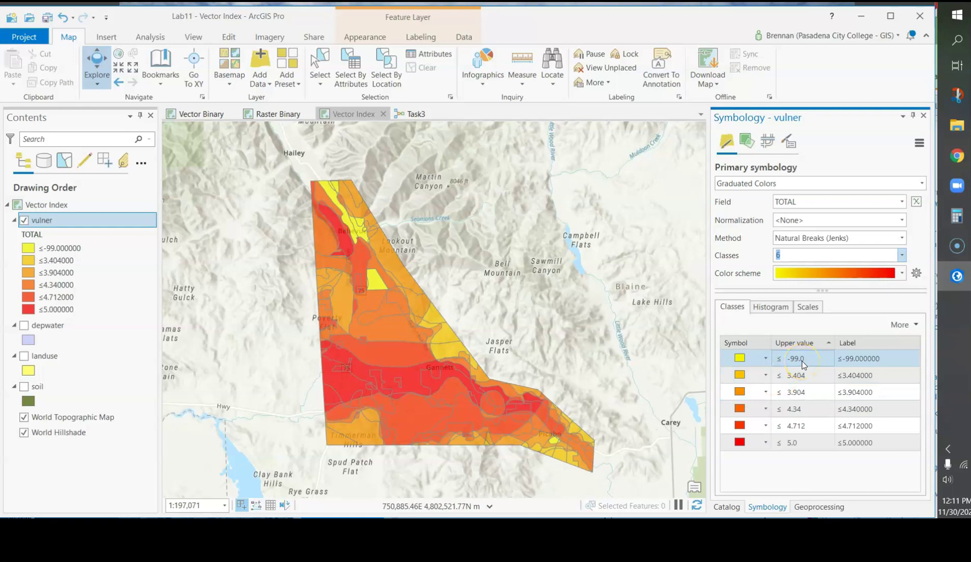
click(802, 361)
text(0)
key(Return)
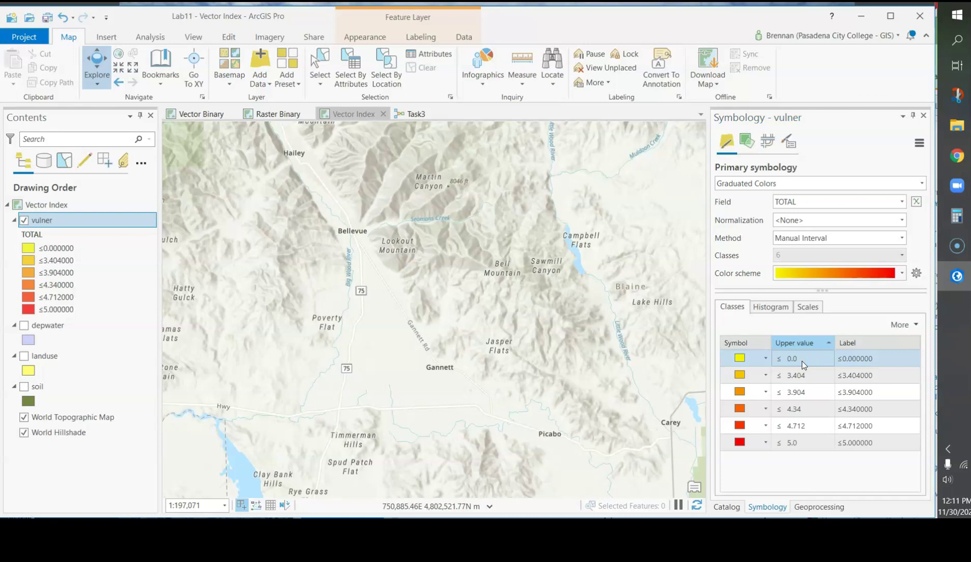
click(800, 376)
click(800, 374)
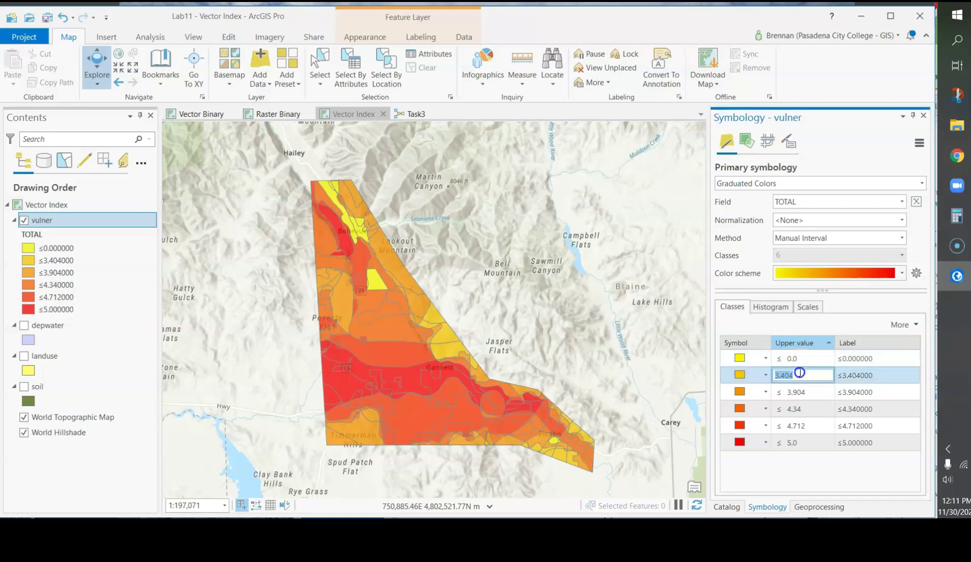
text(3)
key(Return)
Step: Set the upper values of the third, fourth and fifth vulner classes to 3.5, 4 and 4.5
click(800, 391)
click(800, 391)
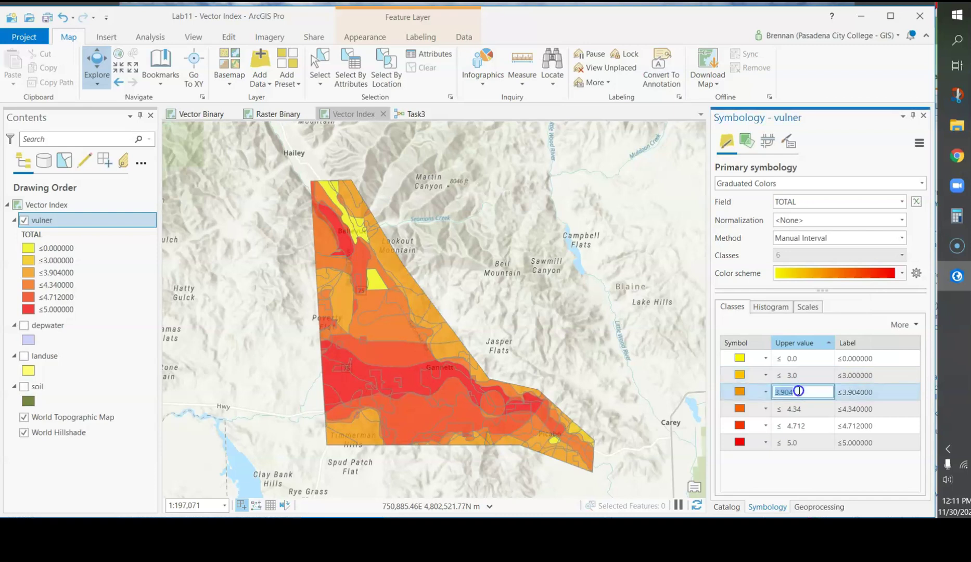
text(3.5)
key(Return)
click(799, 408)
key(Return)
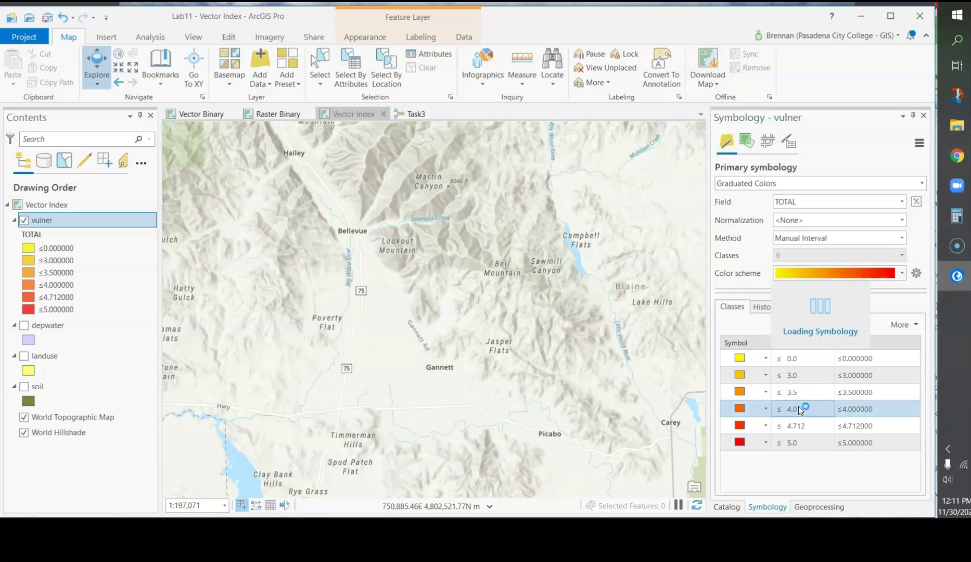
click(800, 425)
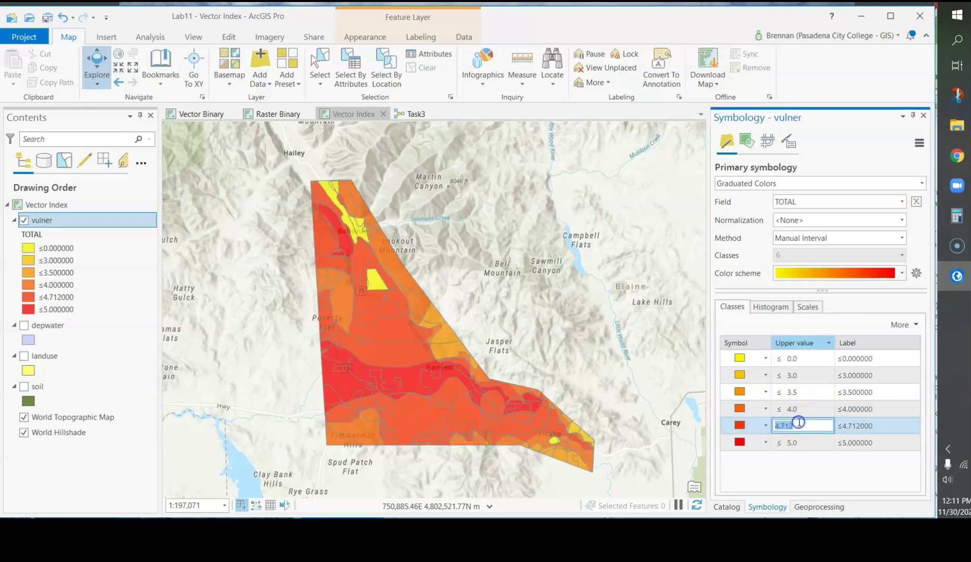
text(4.5)
key(Return)
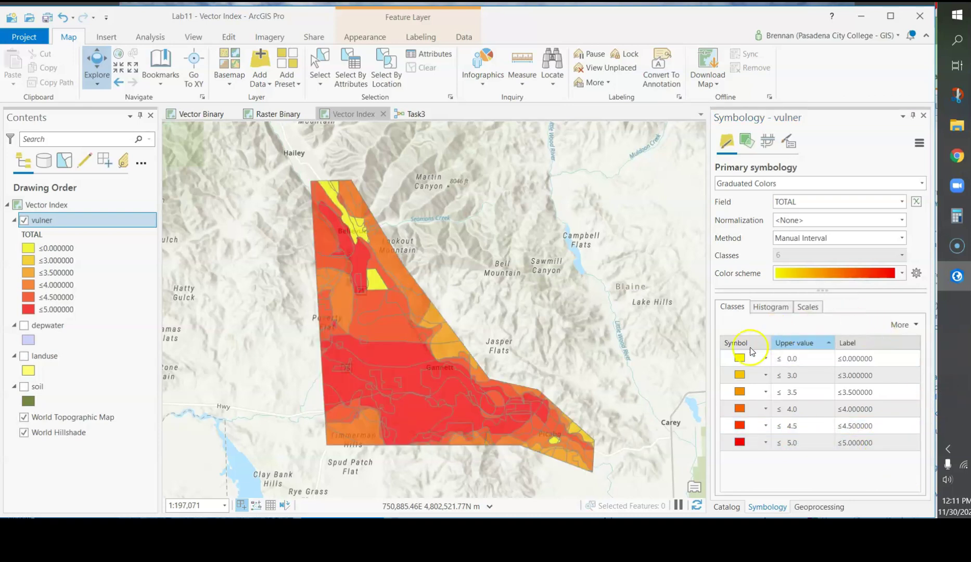
Step: Apply the Oranges (Continuous) color scheme to the vulner classes
click(902, 272)
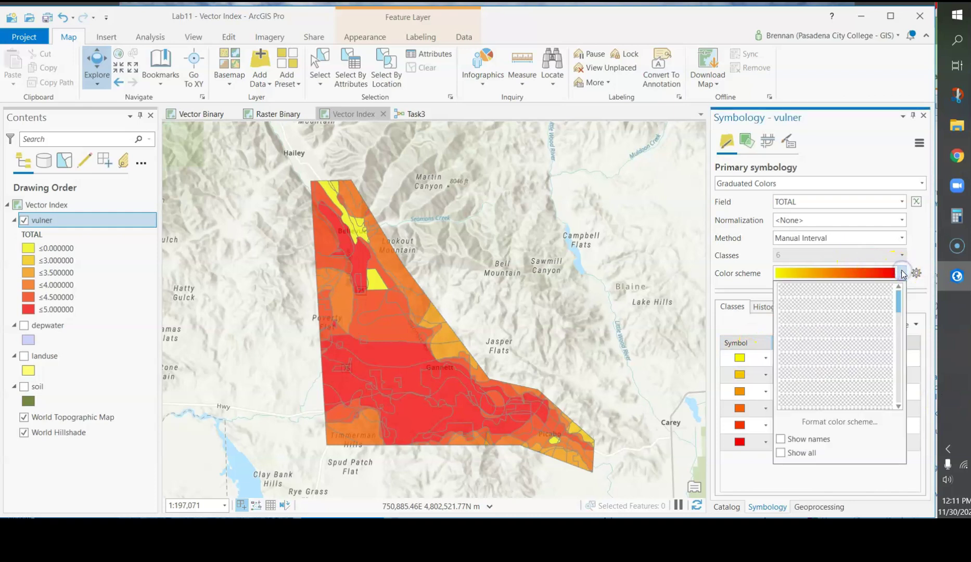
scroll(845, 368, down, 5)
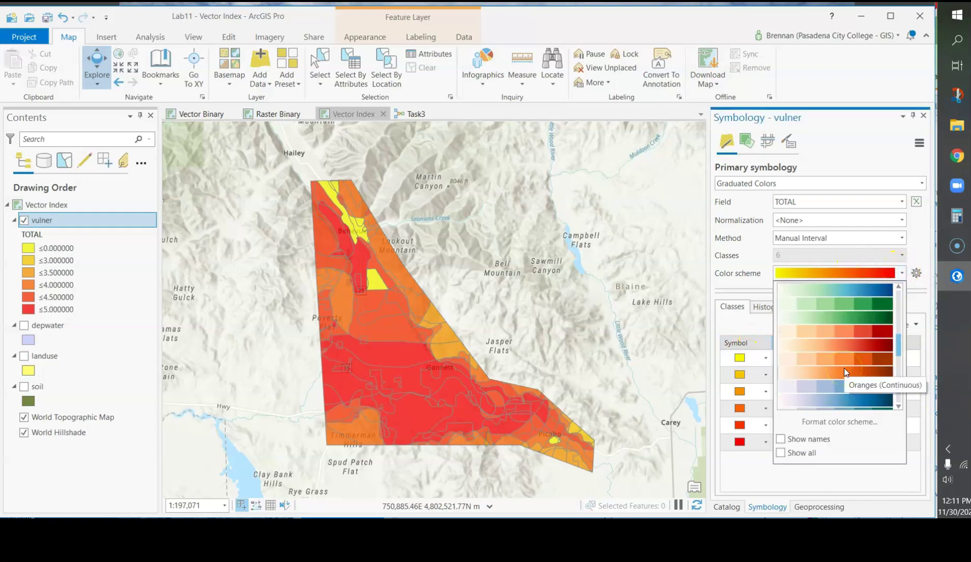
click(844, 368)
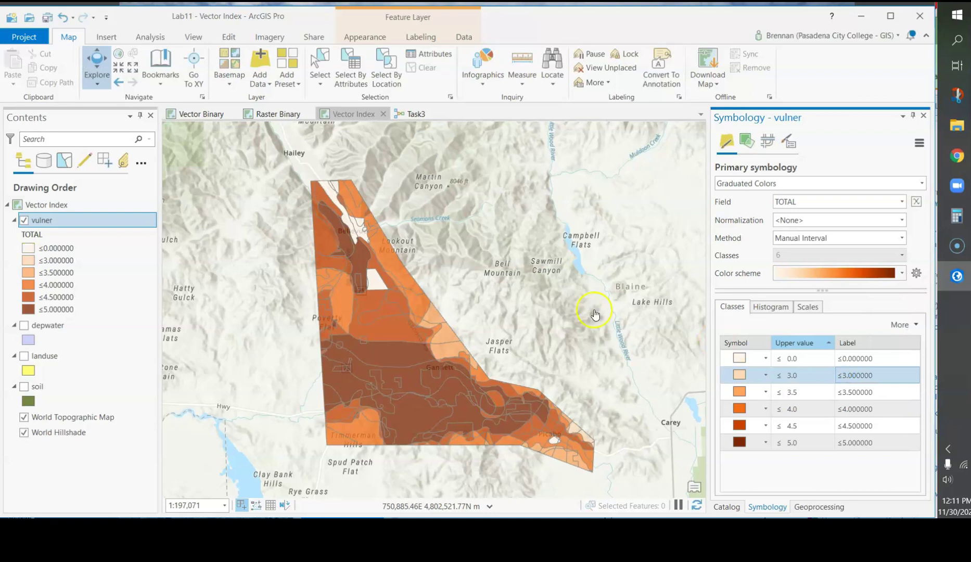
Step: Set the fill of the lowest vulner class (upper value 0) to No color and apply the symbol change
click(739, 359)
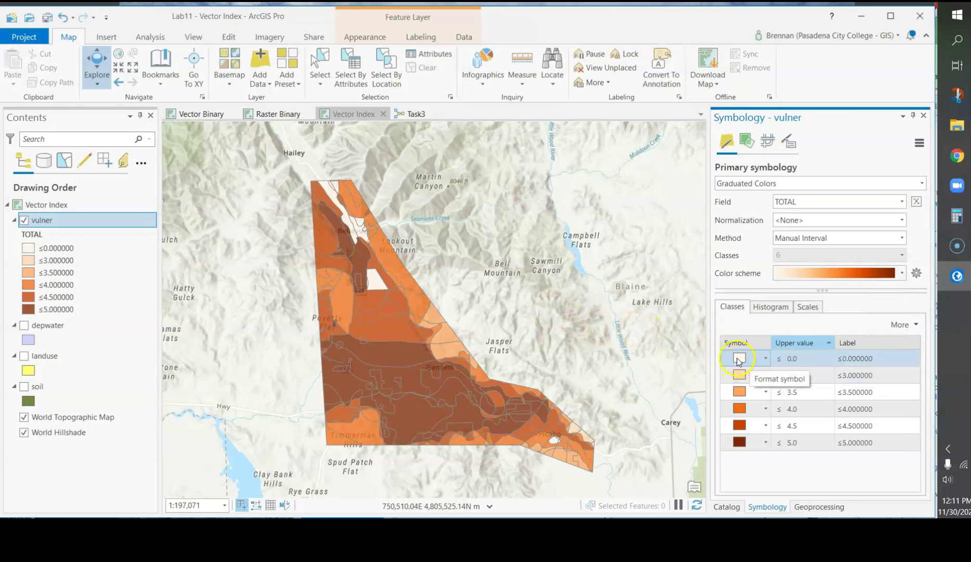
click(737, 358)
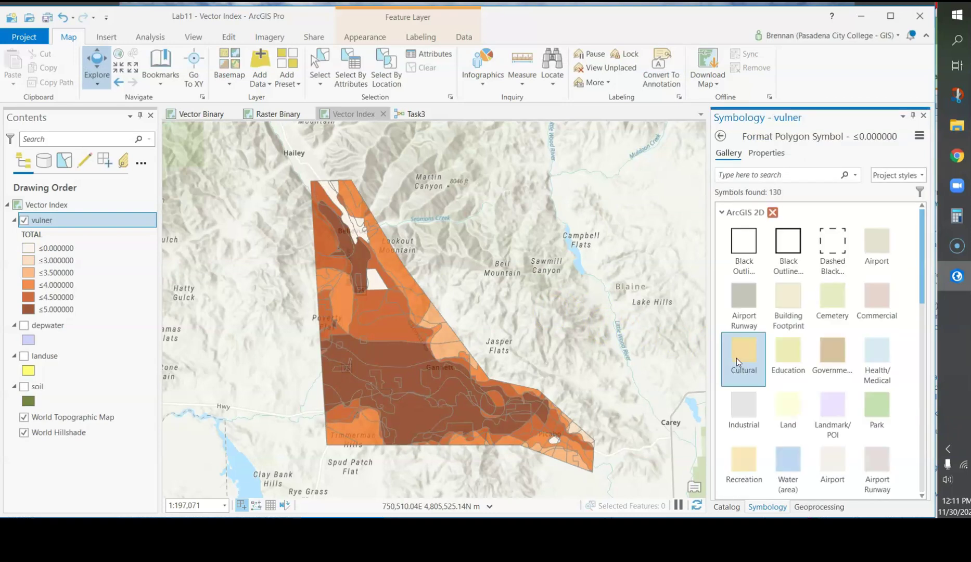
click(767, 153)
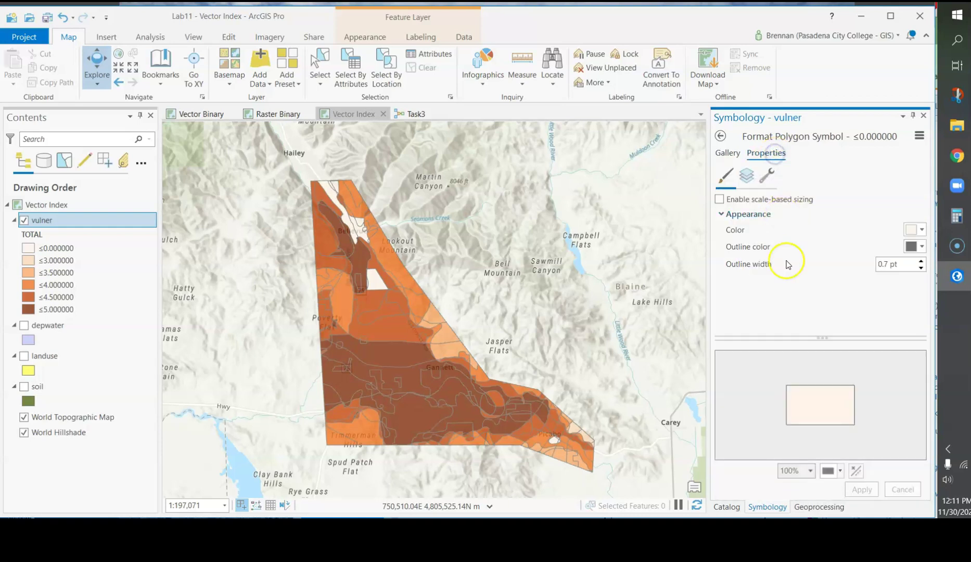
click(923, 231)
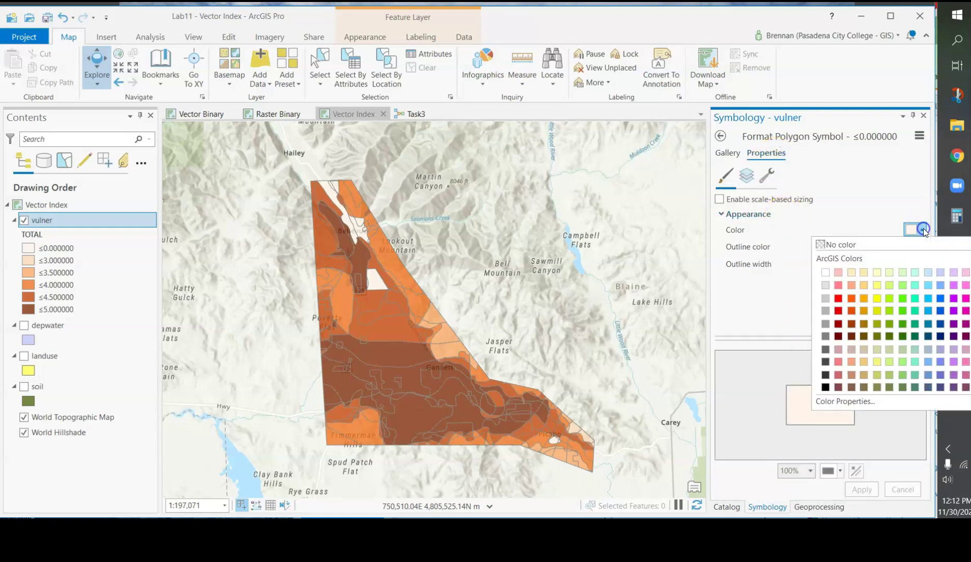
click(851, 244)
click(862, 489)
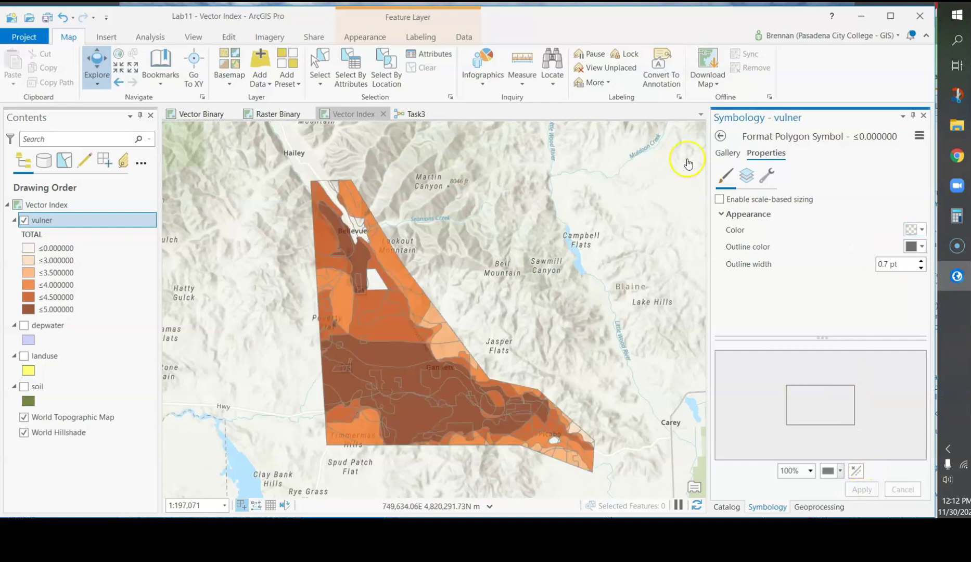
click(720, 136)
Step: Label the first two vulner classes "Not Applicable" and "Minimal Risk"
click(857, 357)
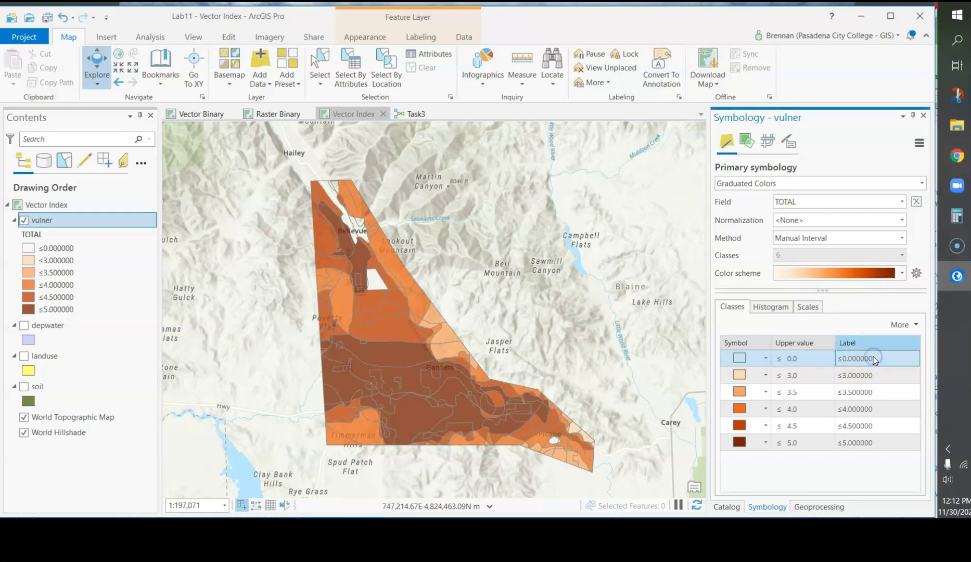
click(874, 360)
text(Not Applicable)
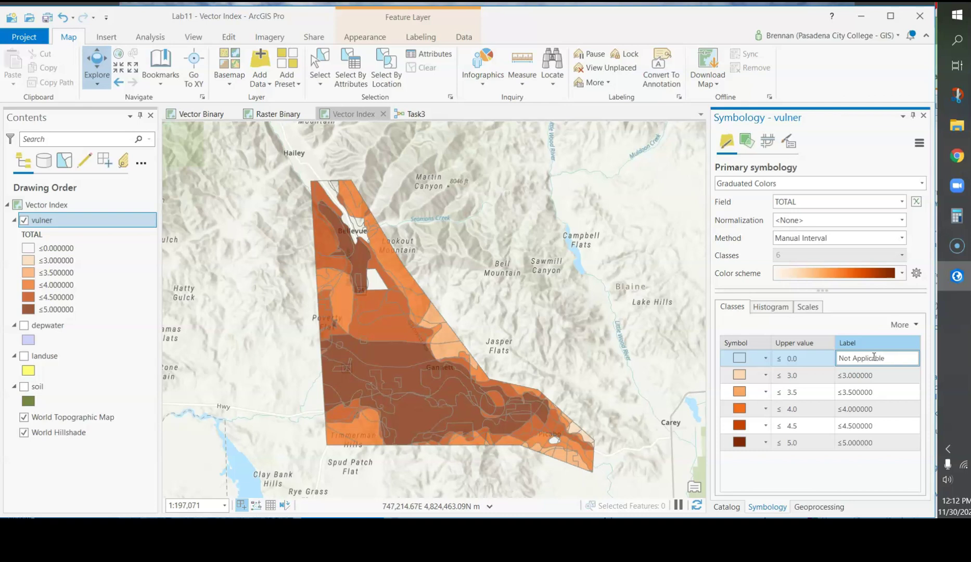
key(Return)
click(873, 375)
click(874, 379)
text(Minimal Risk)
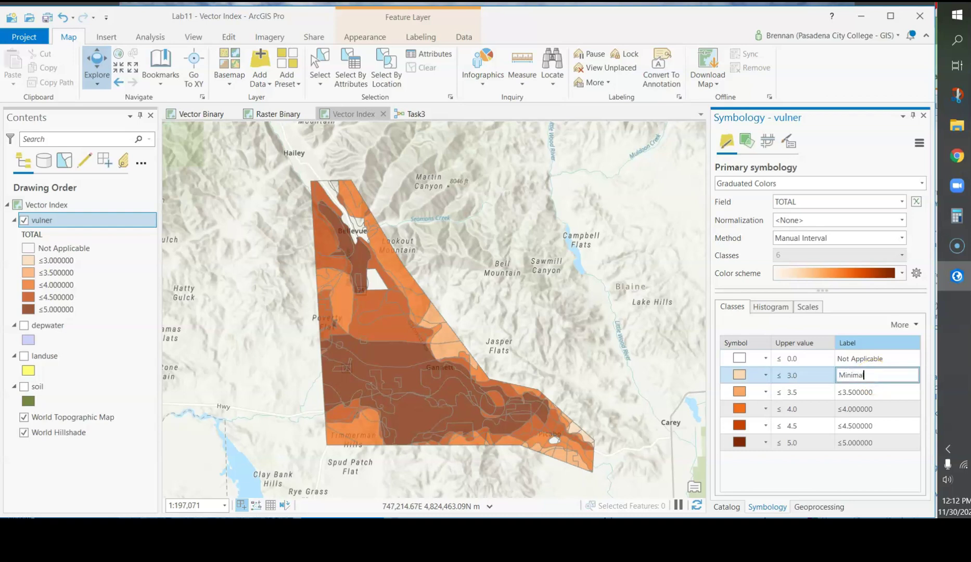
Step: Clear the label of the 3.5 class and label the 4.0 class "Some Risk"
click(873, 393)
key(BackSpace)
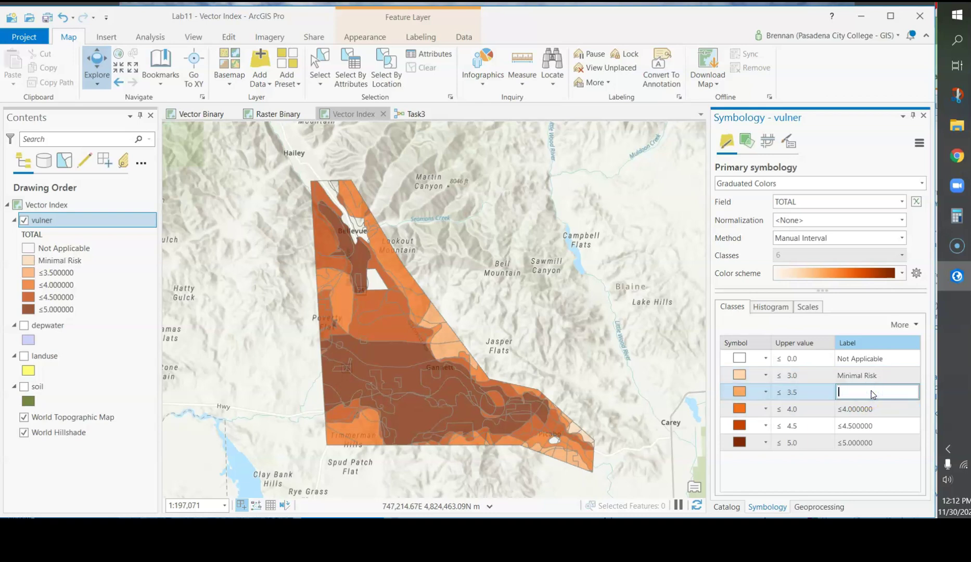
click(869, 411)
text(Some Risk)
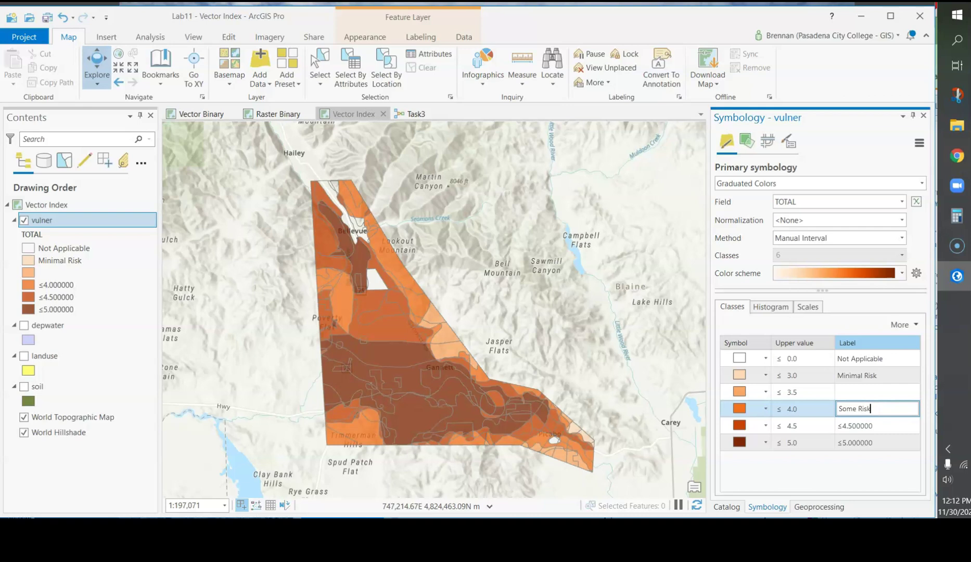
key(Return)
Step: Clear the label of the 4.5 class and label the 5.0 class "Severe Risk"
click(868, 425)
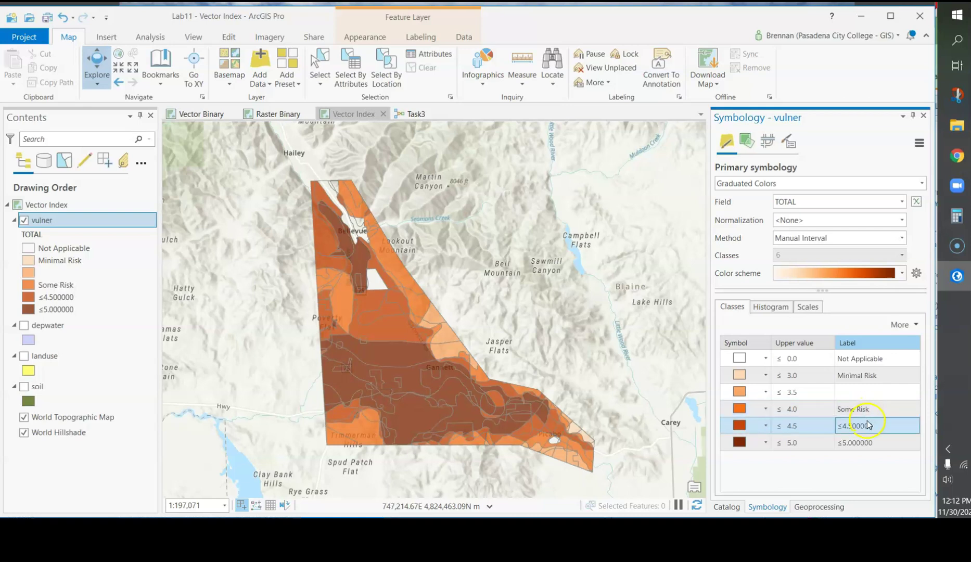
key(BackSpace)
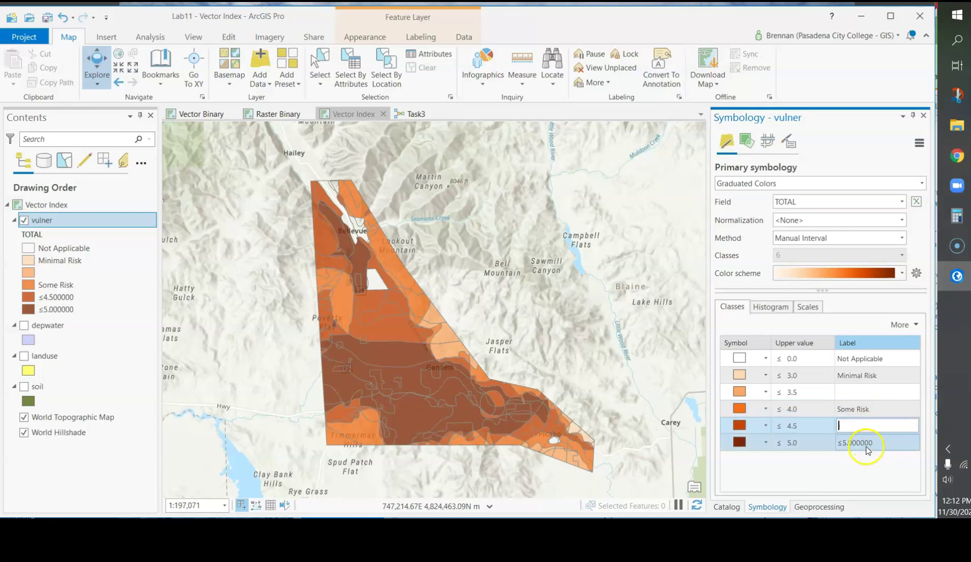
click(865, 446)
key(BackSpace)
text(Sever)
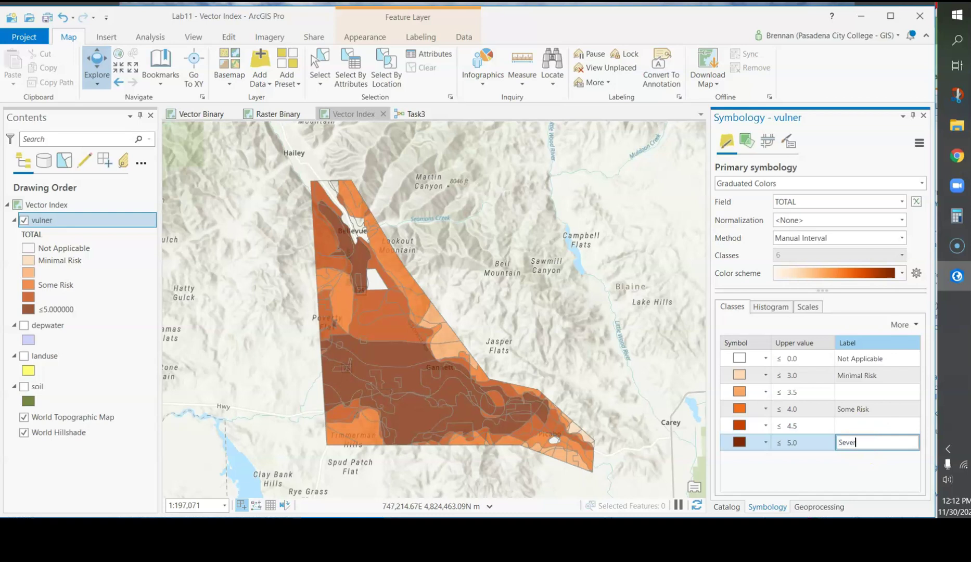
text(e Risk)
key(Return)
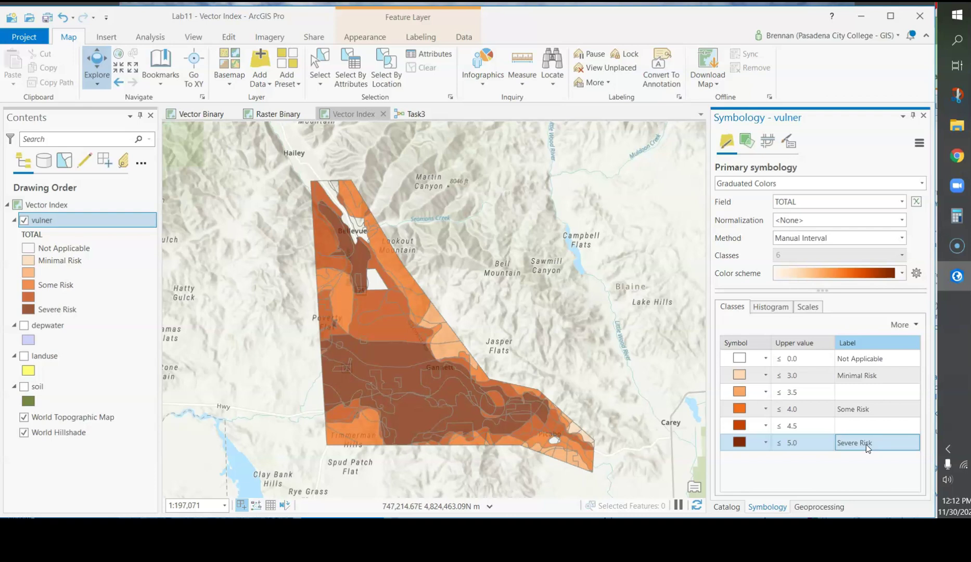
click(900, 335)
click(805, 359)
click(814, 388)
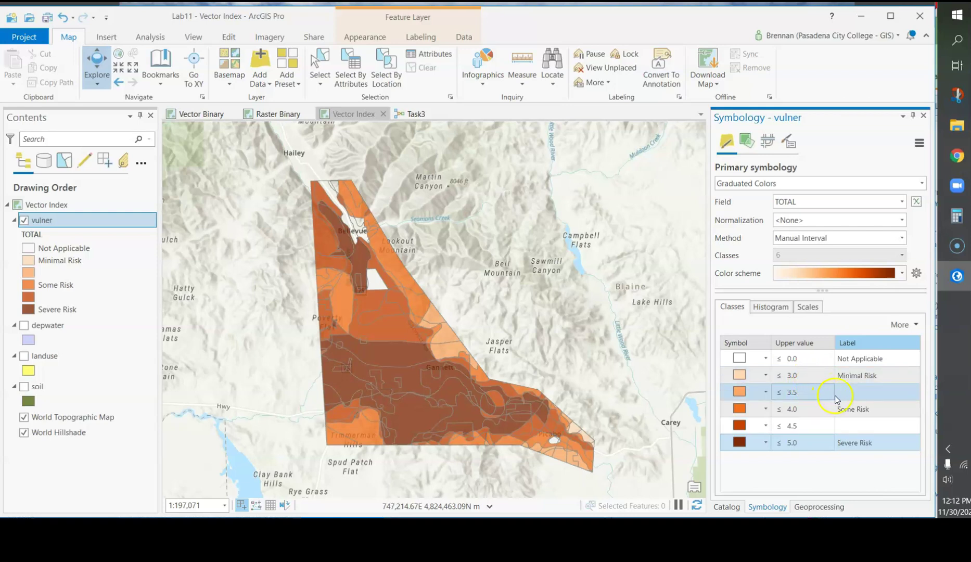
click(849, 361)
click(880, 373)
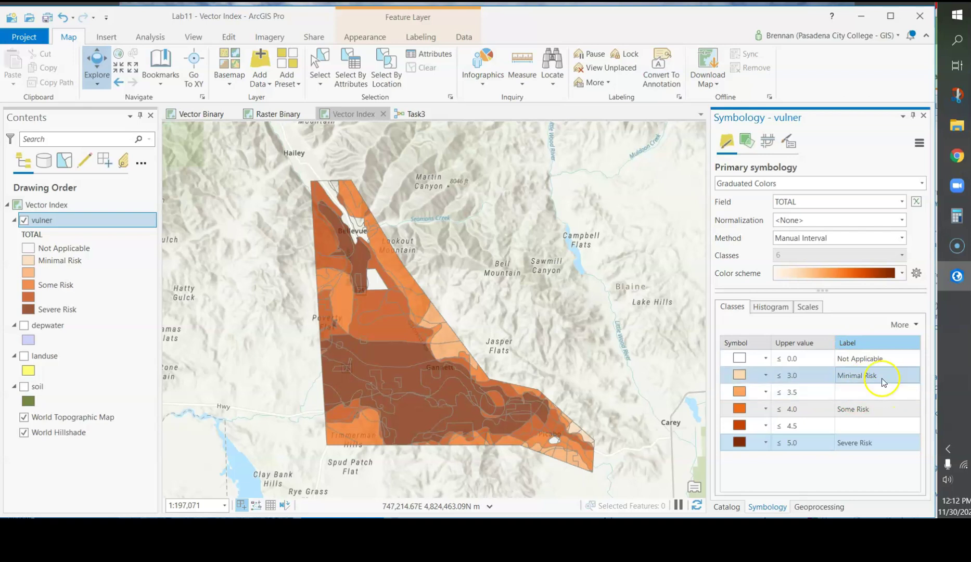
click(859, 442)
click(861, 468)
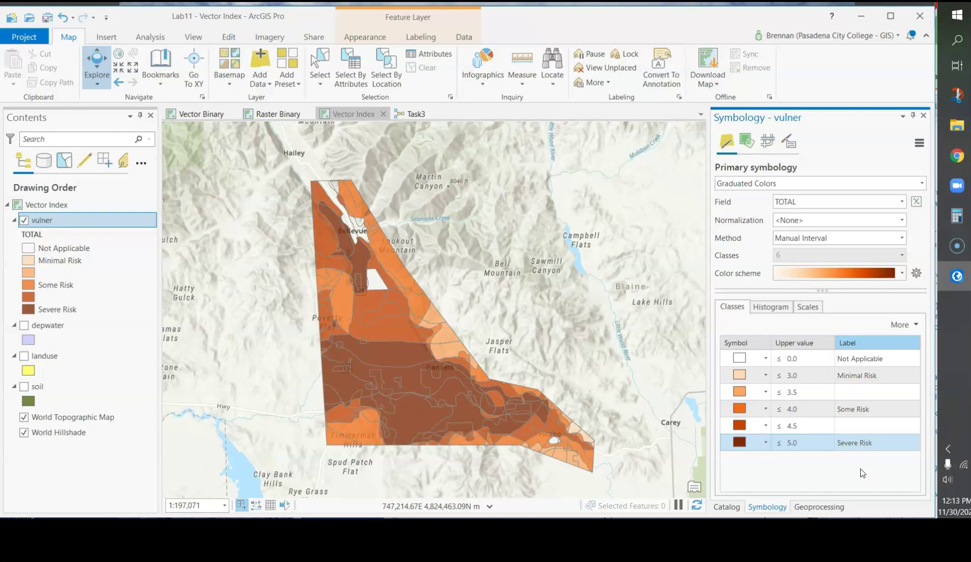
click(858, 314)
click(294, 278)
Step: Compare the finished results in the Vector Binary, Raster Binary and Vector Index maps
click(260, 114)
click(207, 112)
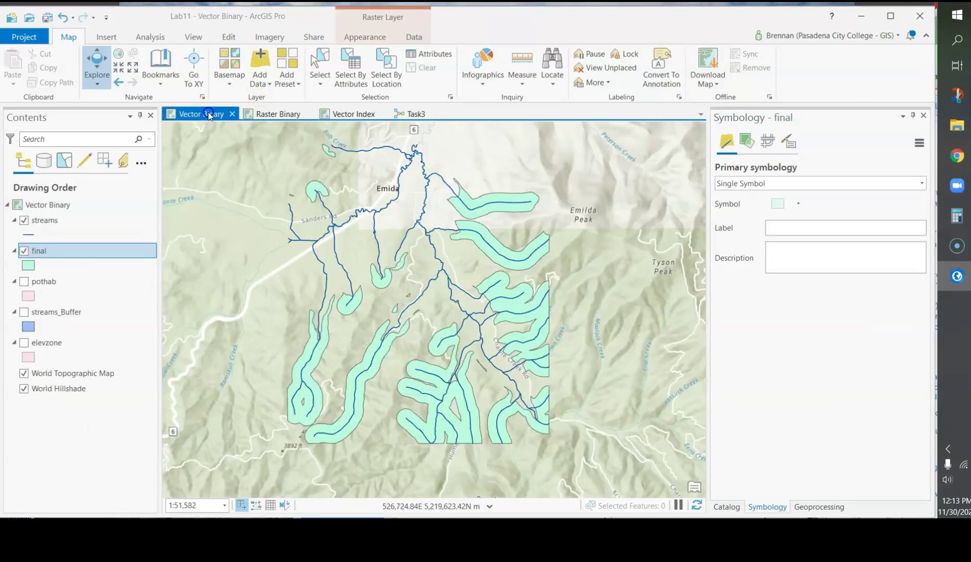
click(274, 117)
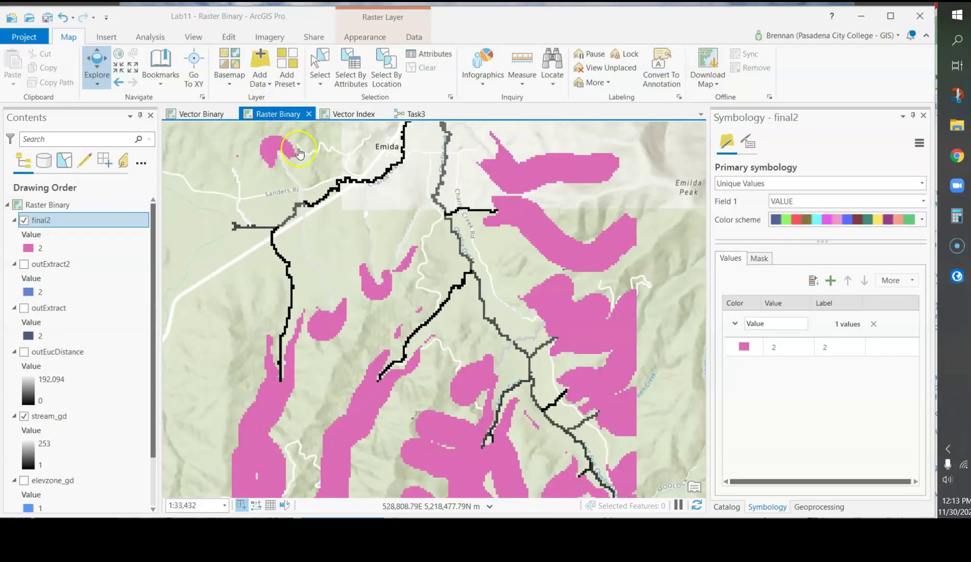
click(366, 114)
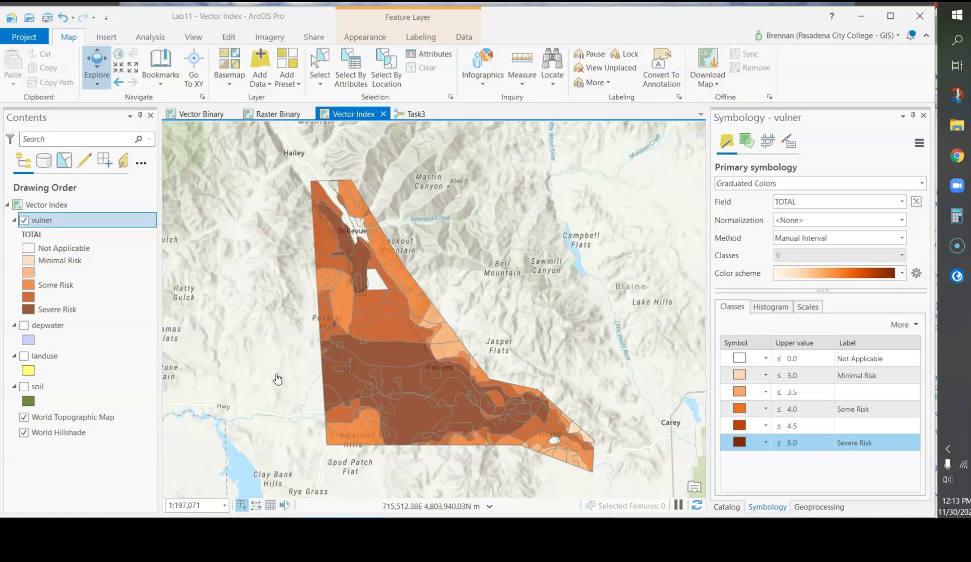
click(280, 115)
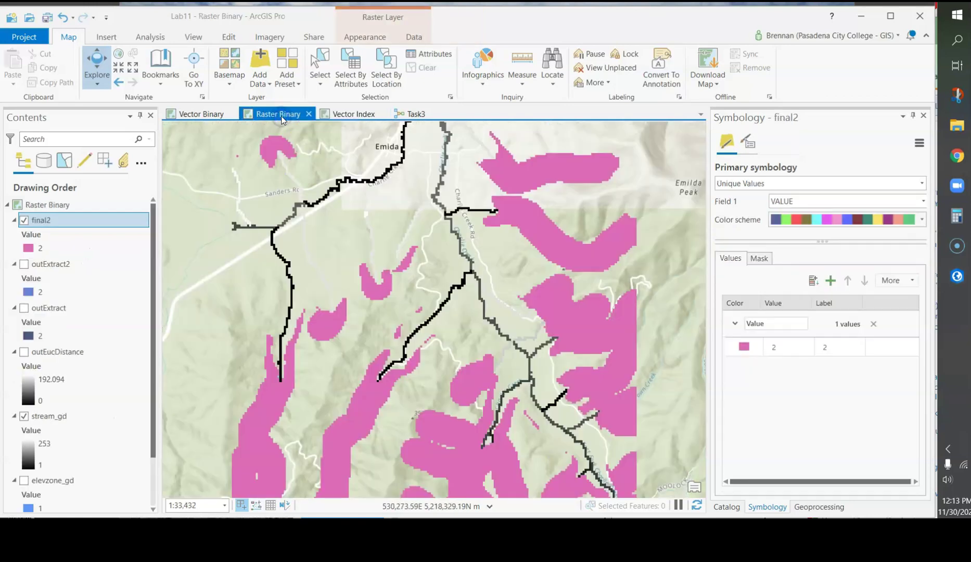
click(345, 115)
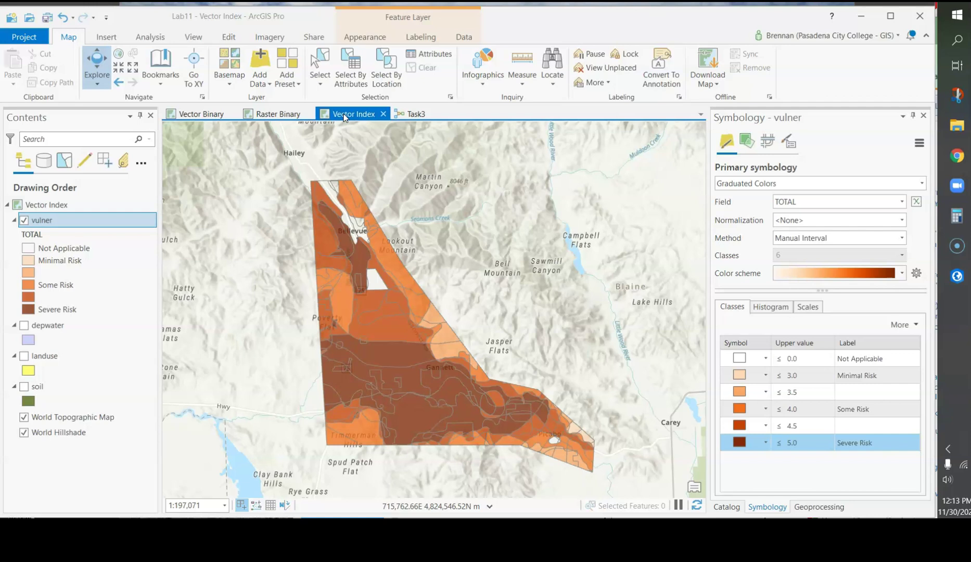
click(466, 290)
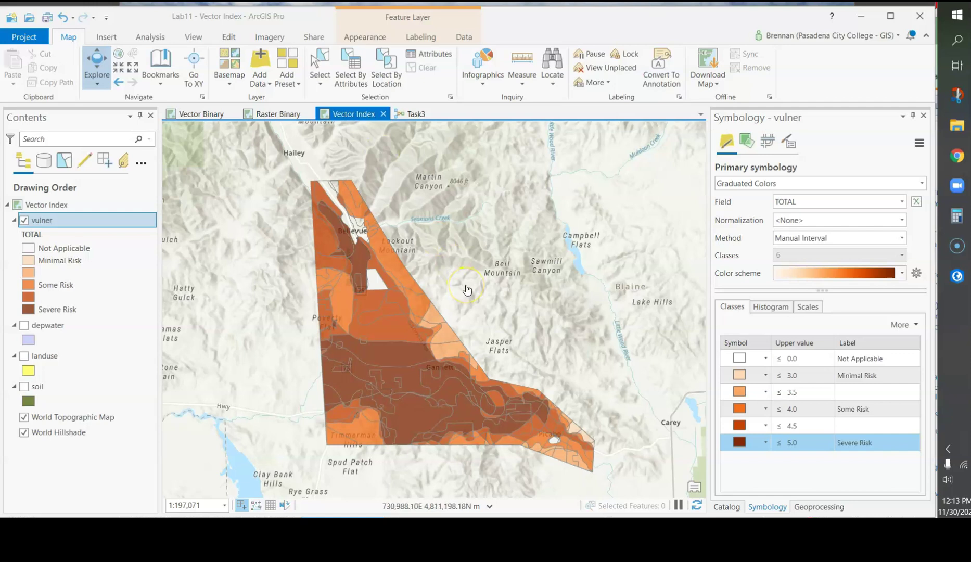